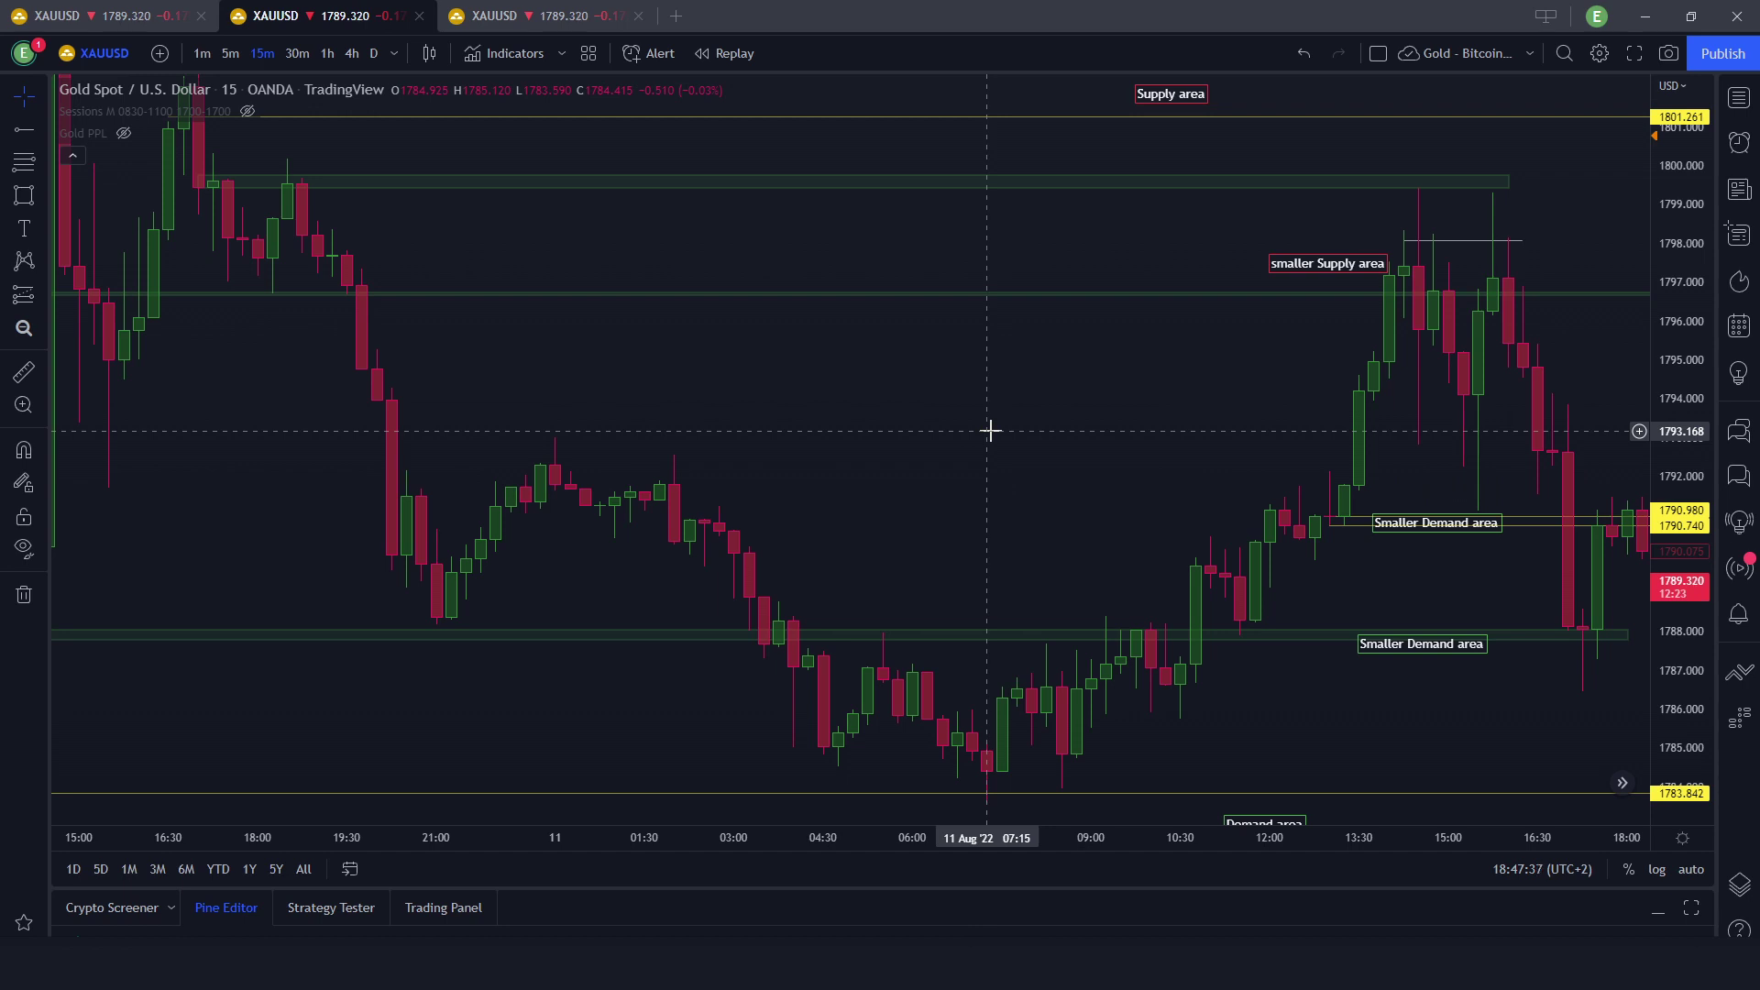
# Examine the supply and demand areas on the 15-minute XAUUSD chart, including the green supply zone near 1799.5.
pyautogui.moveTo(1089, 444); pyautogui.dragTo(892, 432)
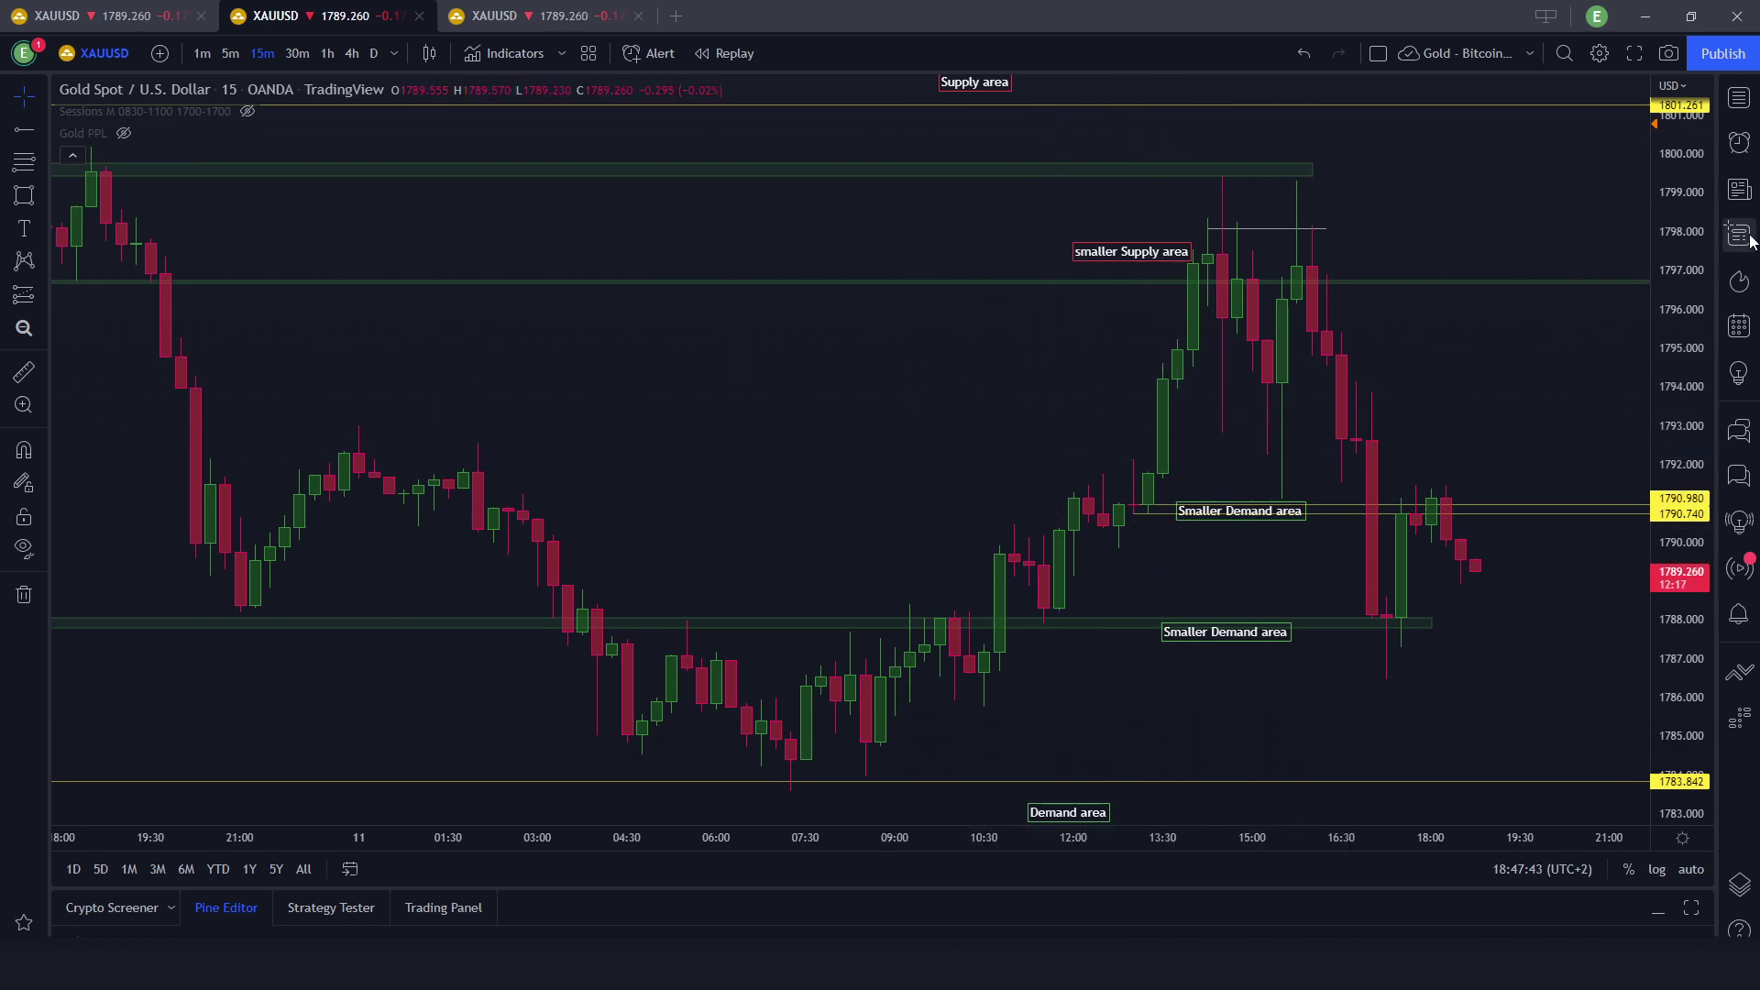
pyautogui.moveTo(1689, 237); pyautogui.dragTo(1678, 299)
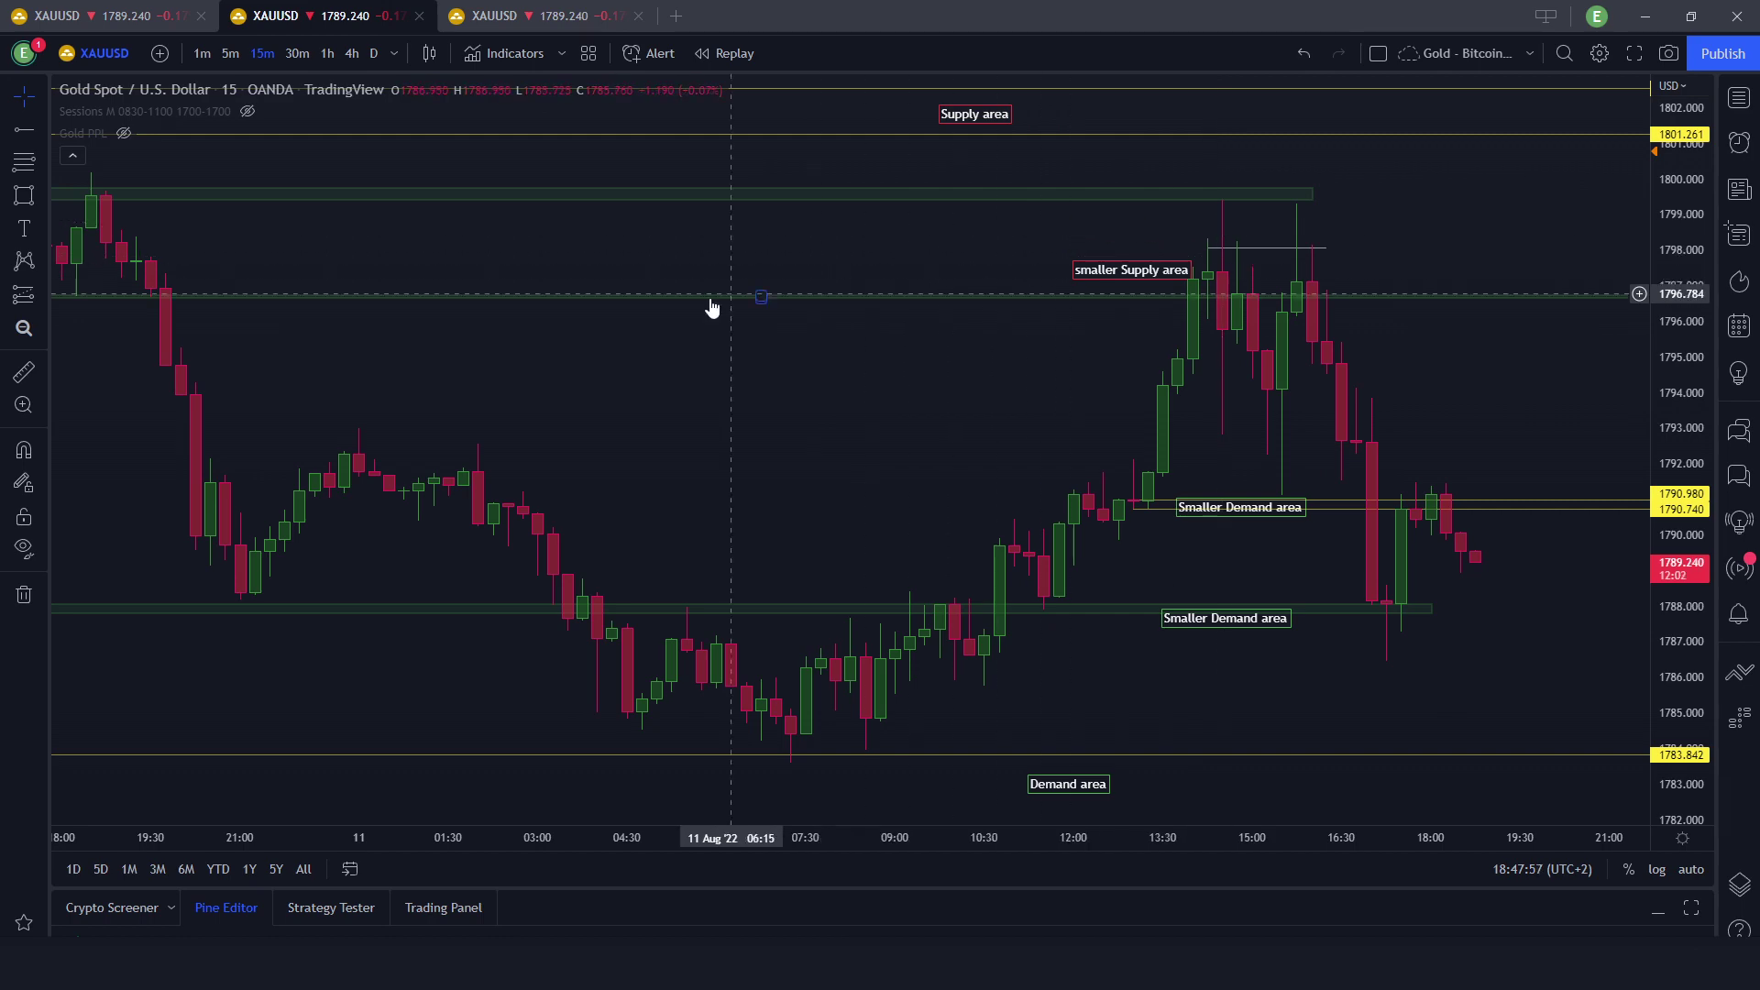
pyautogui.moveTo(444, 372); pyautogui.dragTo(707, 369)
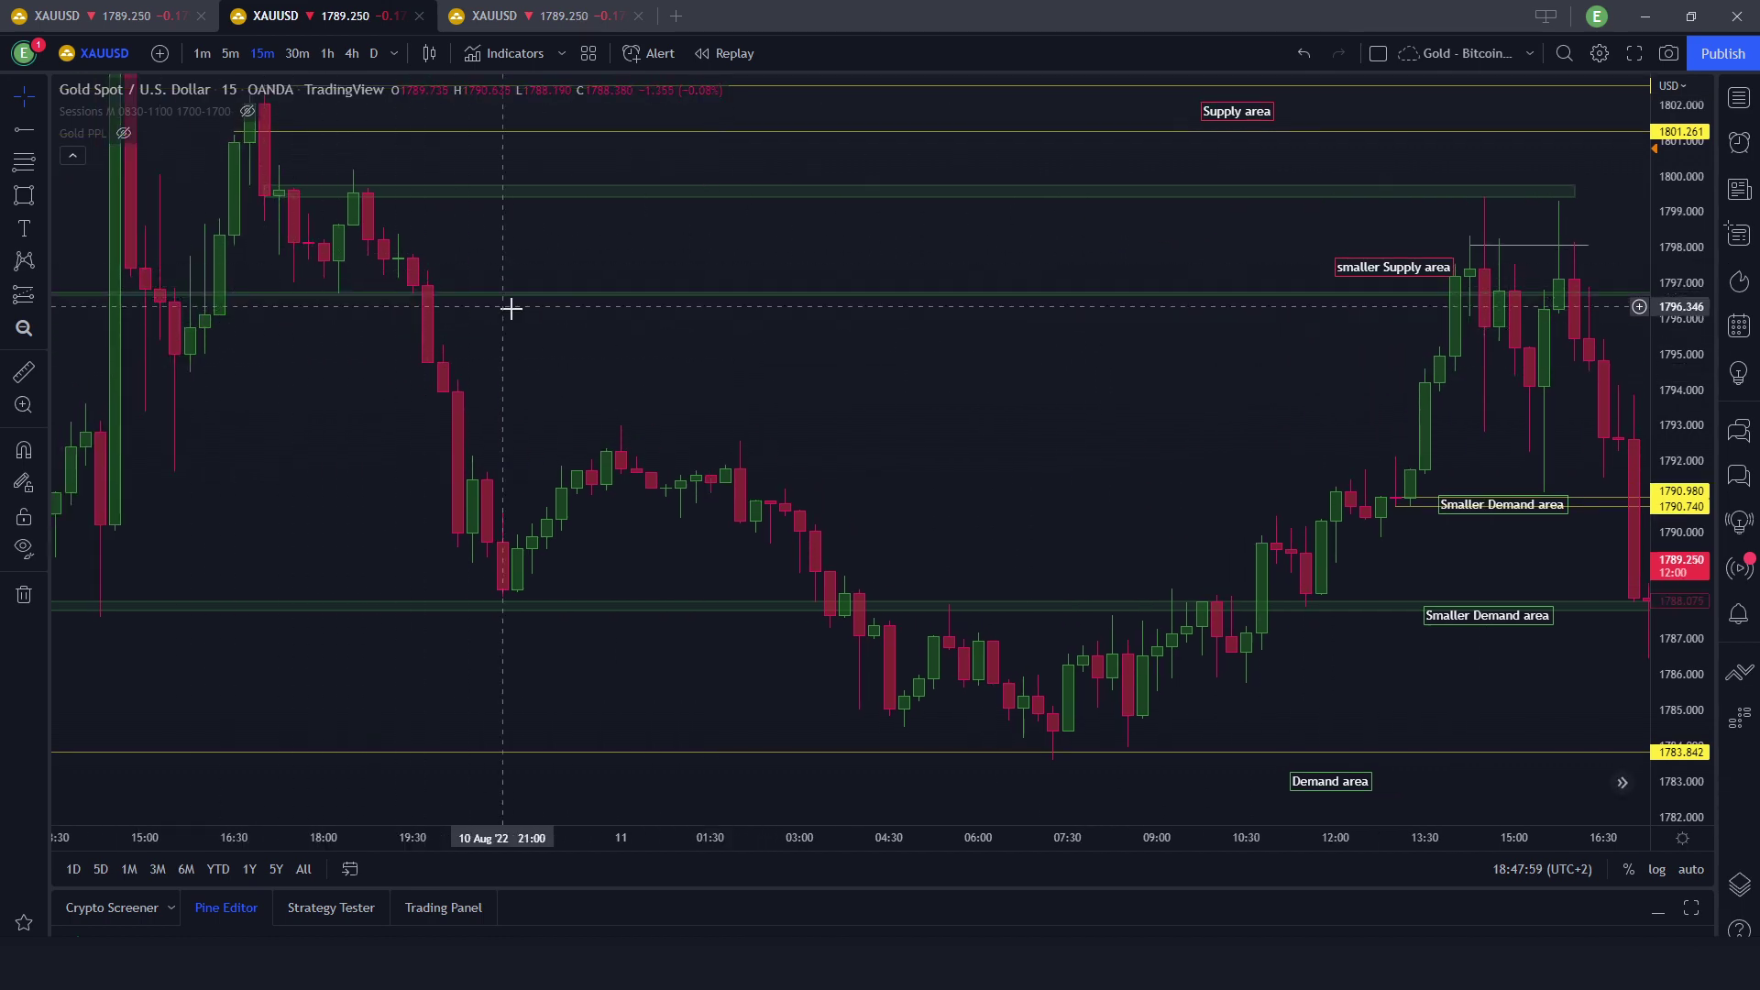
pyautogui.moveTo(400, 247); pyautogui.dragTo(303, 413)
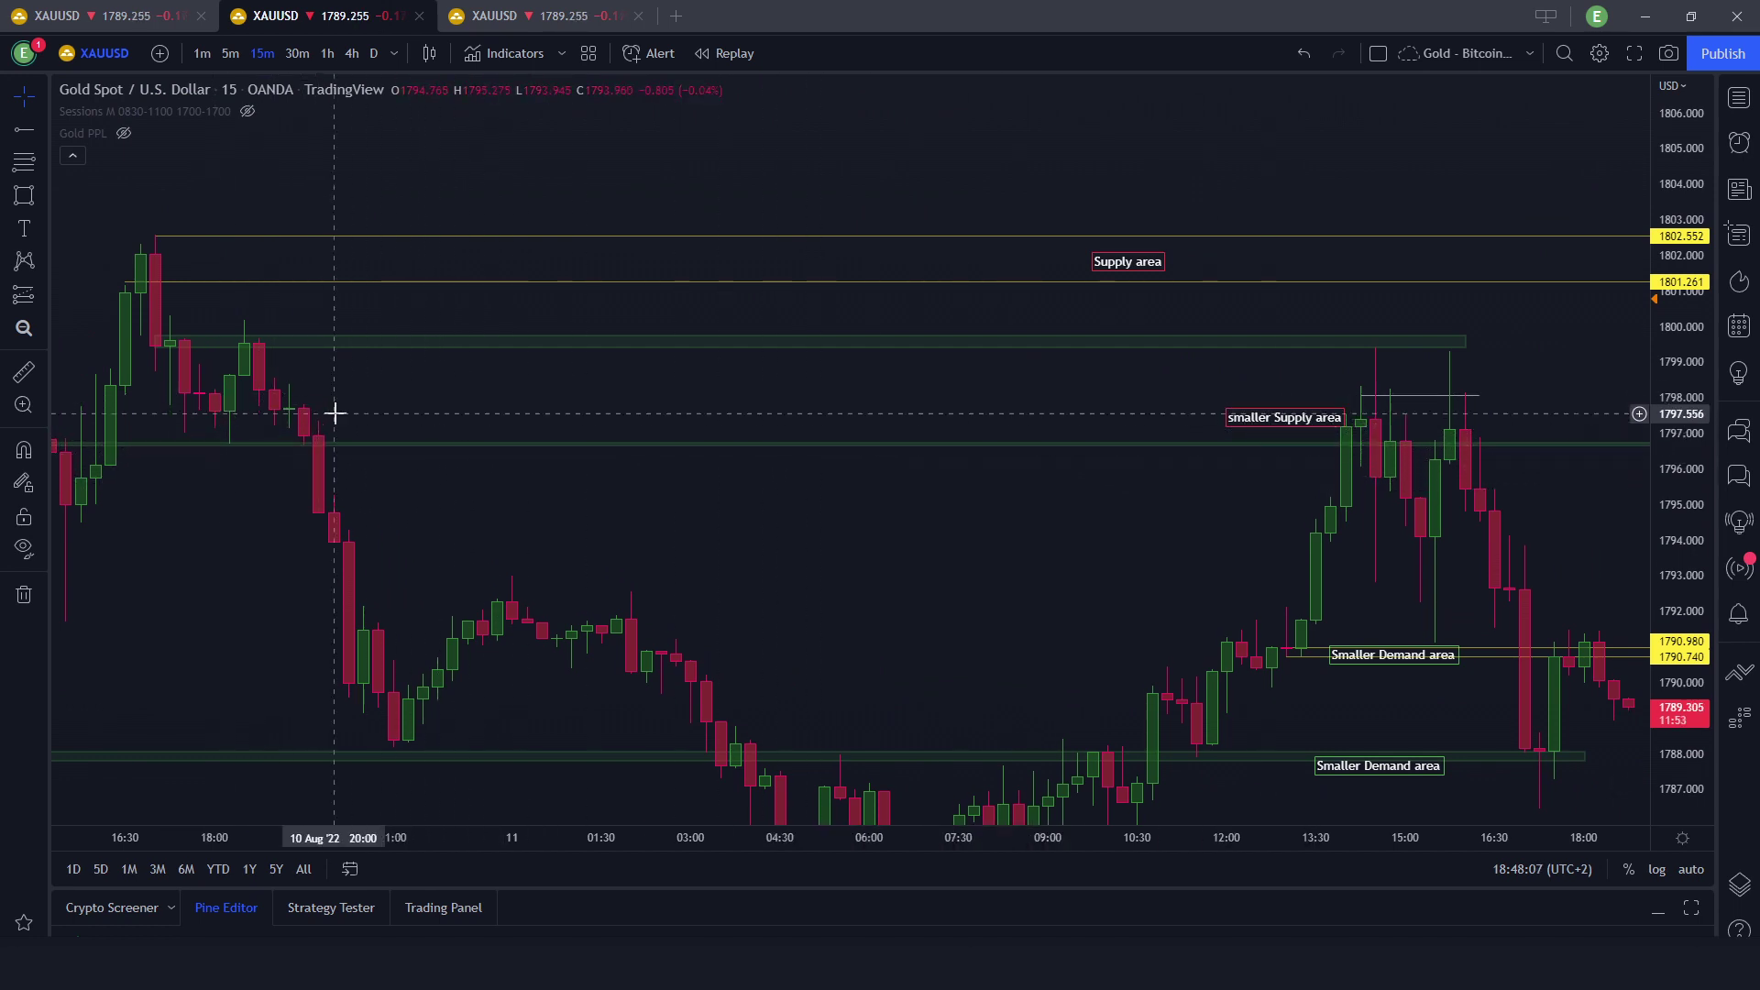
pyautogui.click(1025, 347)
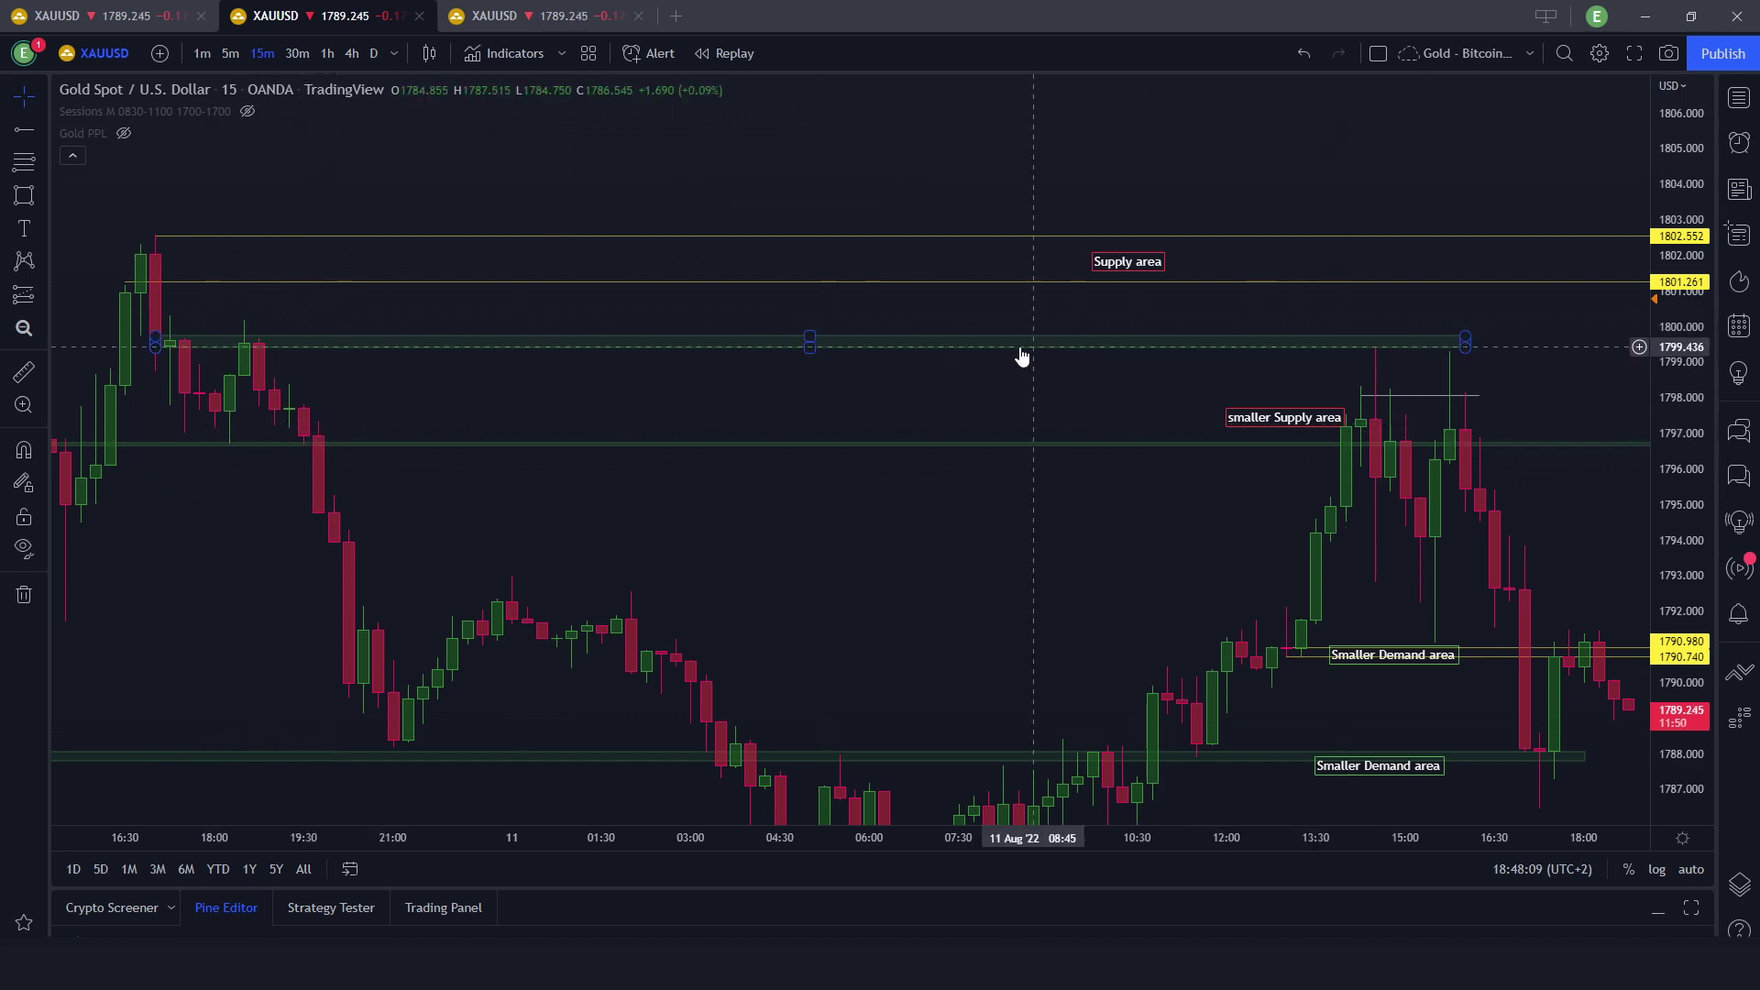
pyautogui.click(1244, 378)
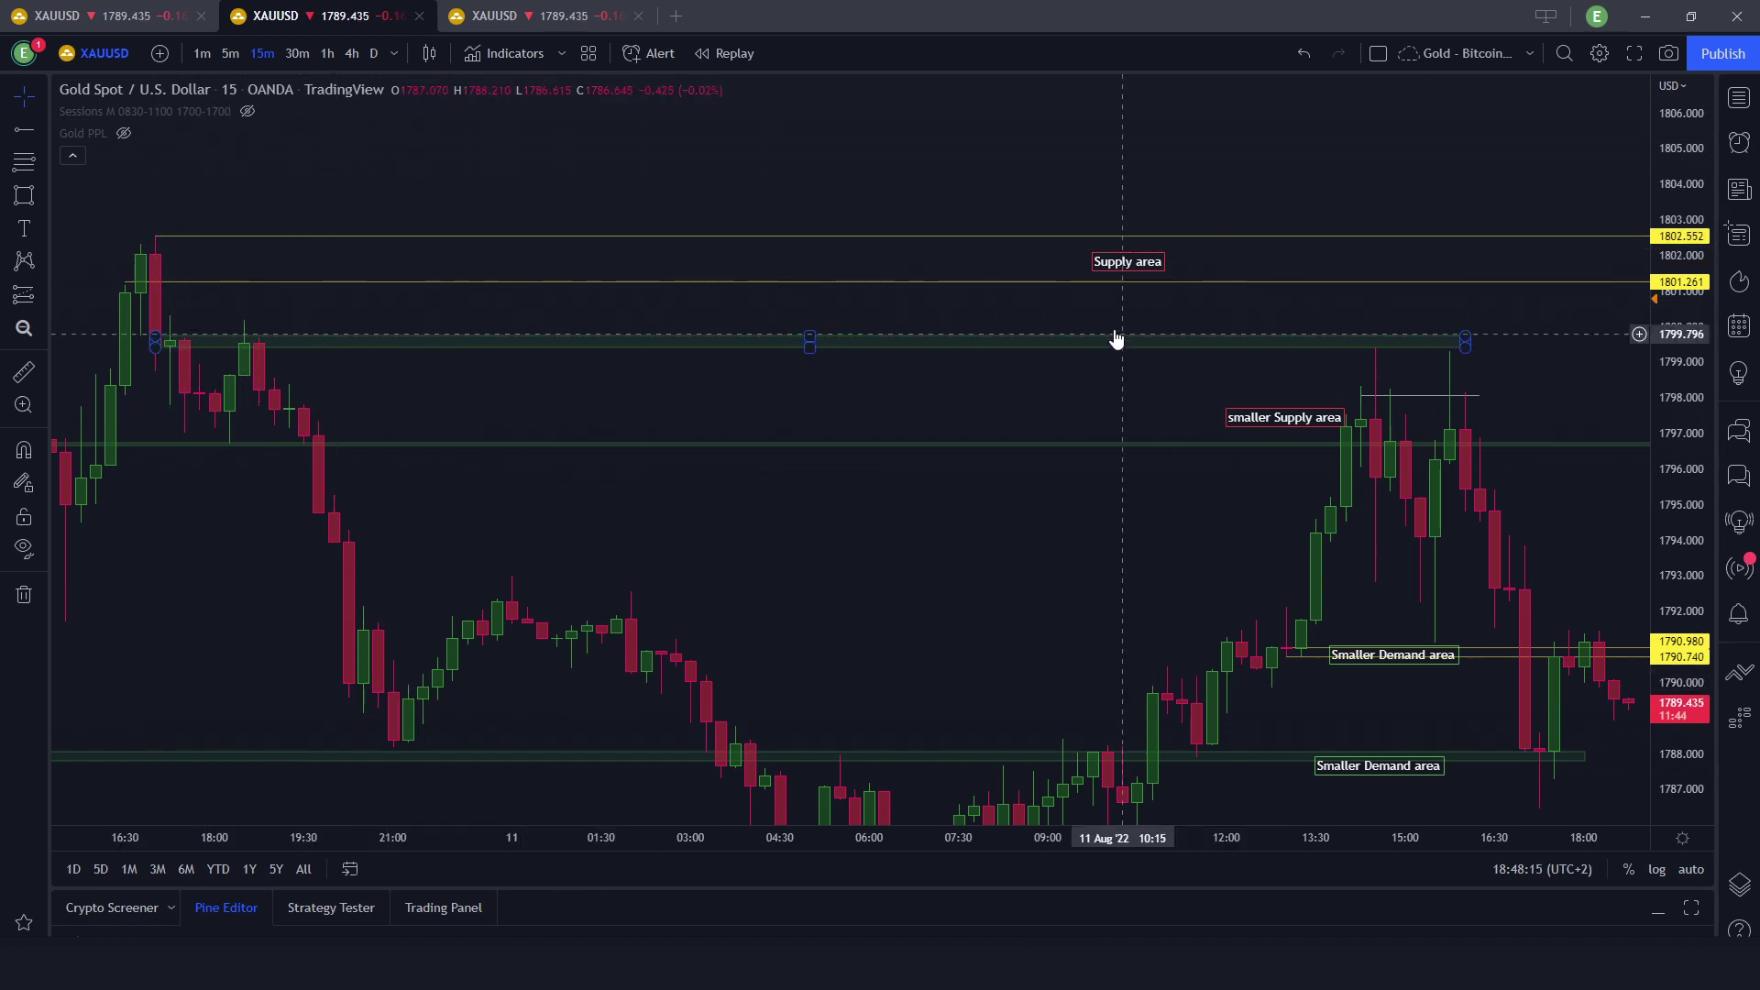
# Mark the upper supply area between the yellow lines with a freehand brush stroke, then undo it.
pyautogui.click(23, 204)
pyautogui.click(94, 193)
pyautogui.moveTo(165, 218)
pyautogui.mouseDown()
pyautogui.moveTo(129, 236)
pyautogui.moveTo(1286, 298)
pyautogui.mouseUp()
pyautogui.hotkey('ctrl', 'z')
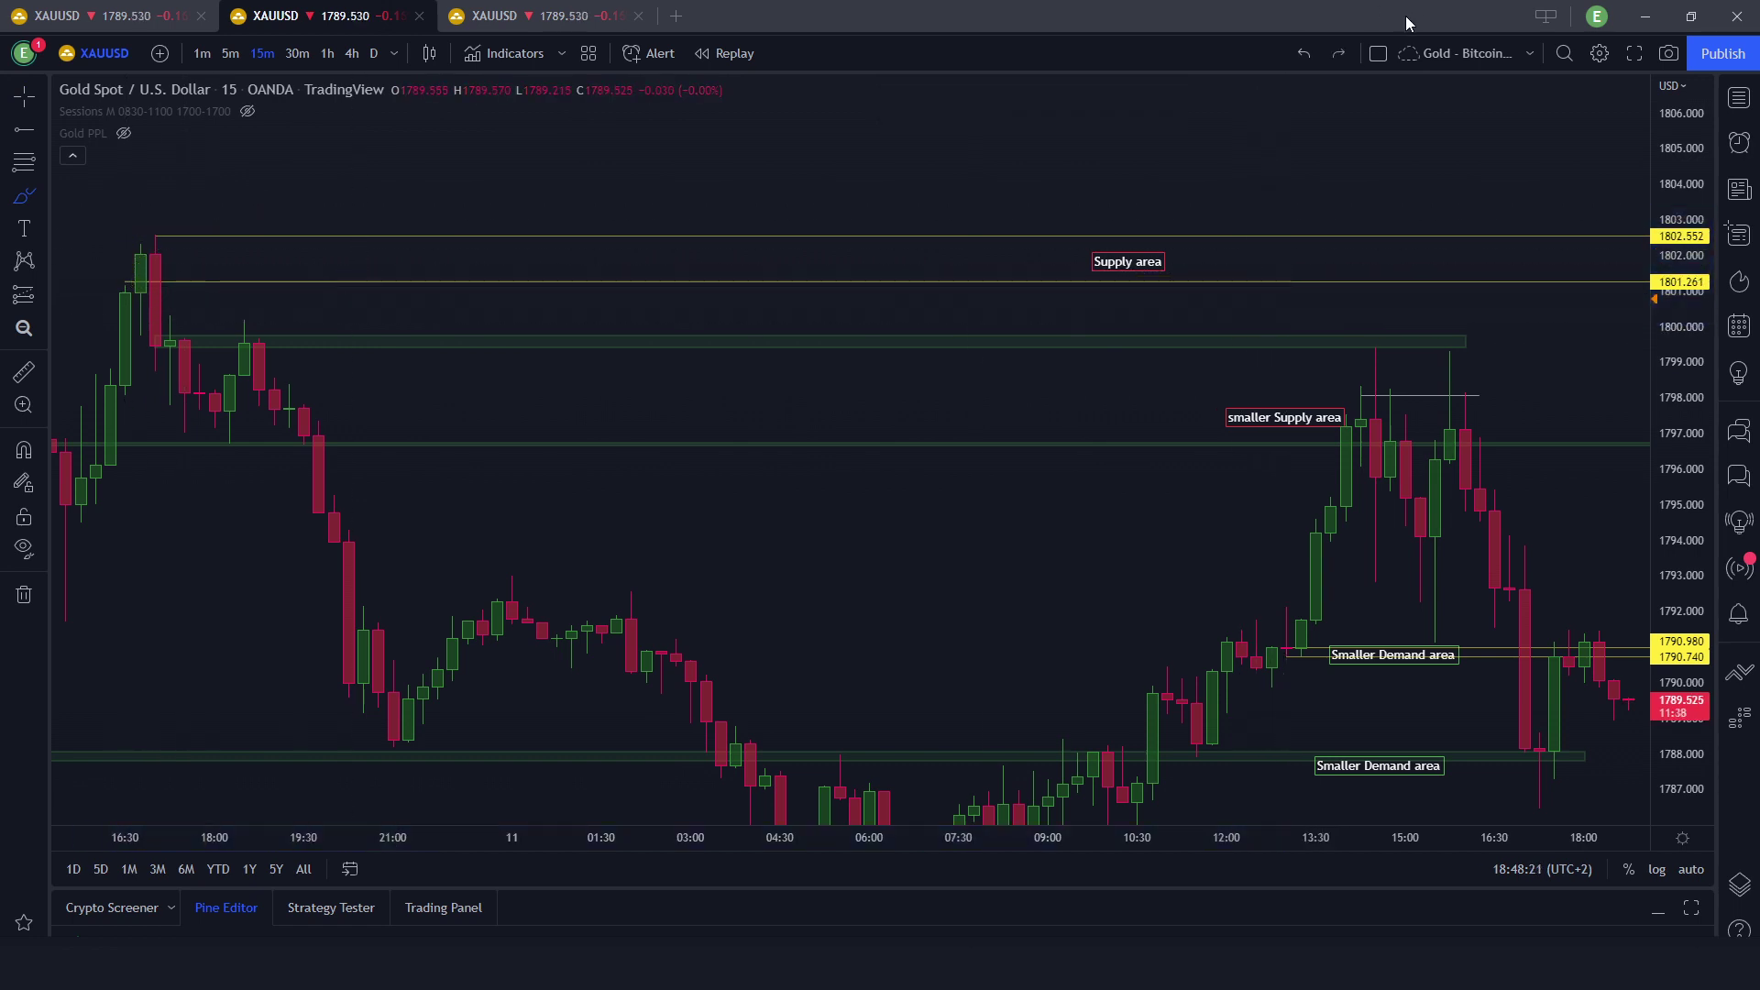
# Mark the smaller demand area near 1788 and the demand line at 1783.842 with brush strokes, undoing each mark.
pyautogui.moveTo(1241, 365); pyautogui.dragTo(1000, 187)
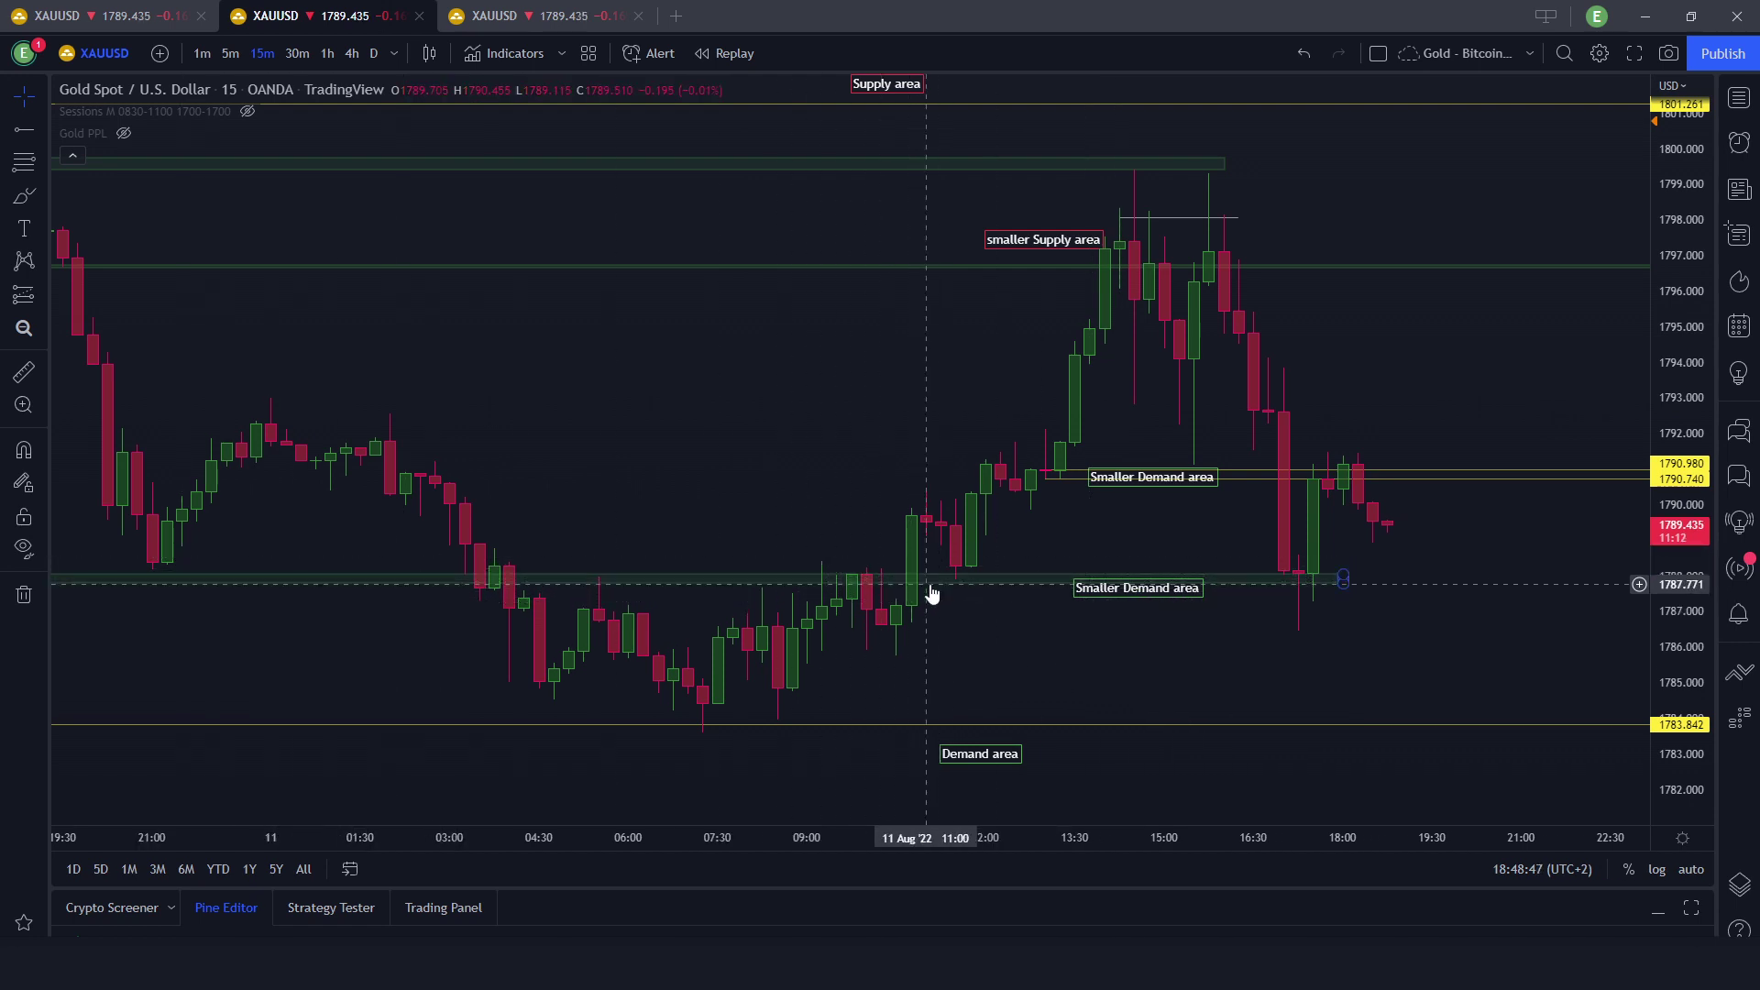
pyautogui.click(17, 201)
pyautogui.moveTo(896, 566)
pyautogui.mouseDown()
pyautogui.moveTo(944, 597)
pyautogui.moveTo(968, 566)
pyautogui.mouseUp()
pyautogui.moveTo(1280, 566)
pyautogui.mouseDown()
pyautogui.moveTo(1301, 605)
pyautogui.moveTo(1281, 582)
pyautogui.mouseUp()
pyautogui.hotkey('ctrl', 'z')
pyautogui.hotkey('ctrl', 'z')
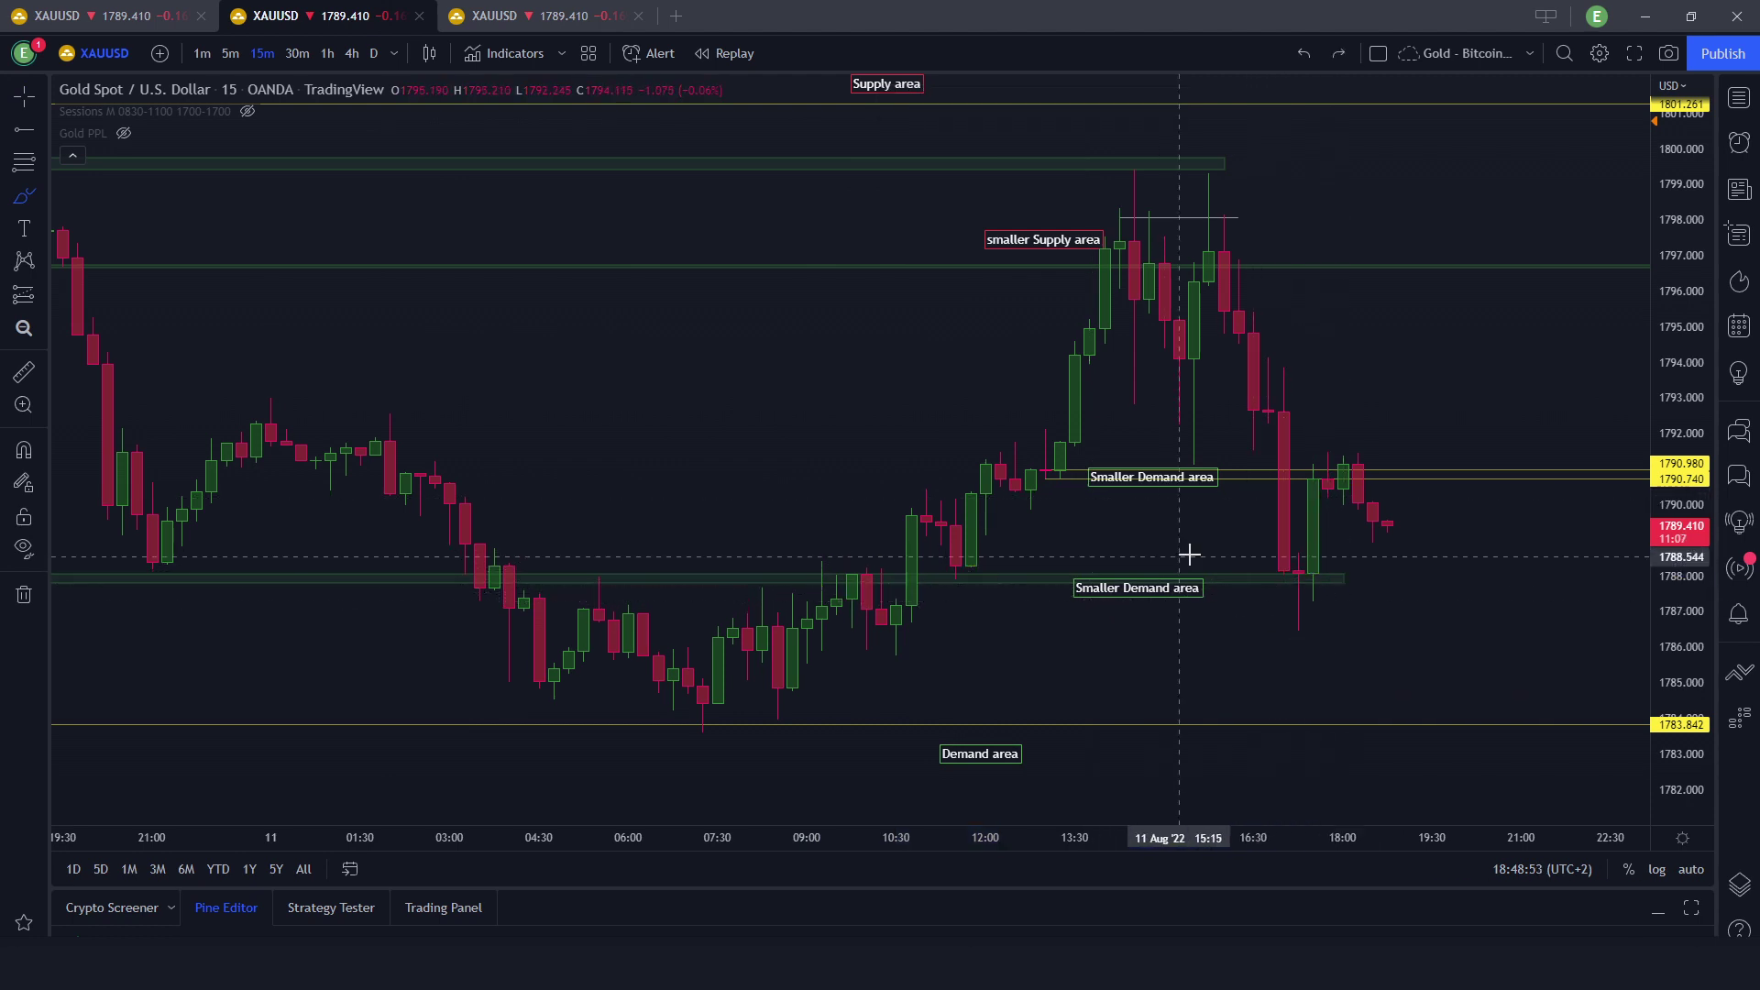
pyautogui.moveTo(572, 724)
pyautogui.mouseDown()
pyautogui.moveTo(758, 707)
pyautogui.moveTo(1180, 736)
pyautogui.mouseUp()
pyautogui.hotkey('ctrl', 'z')
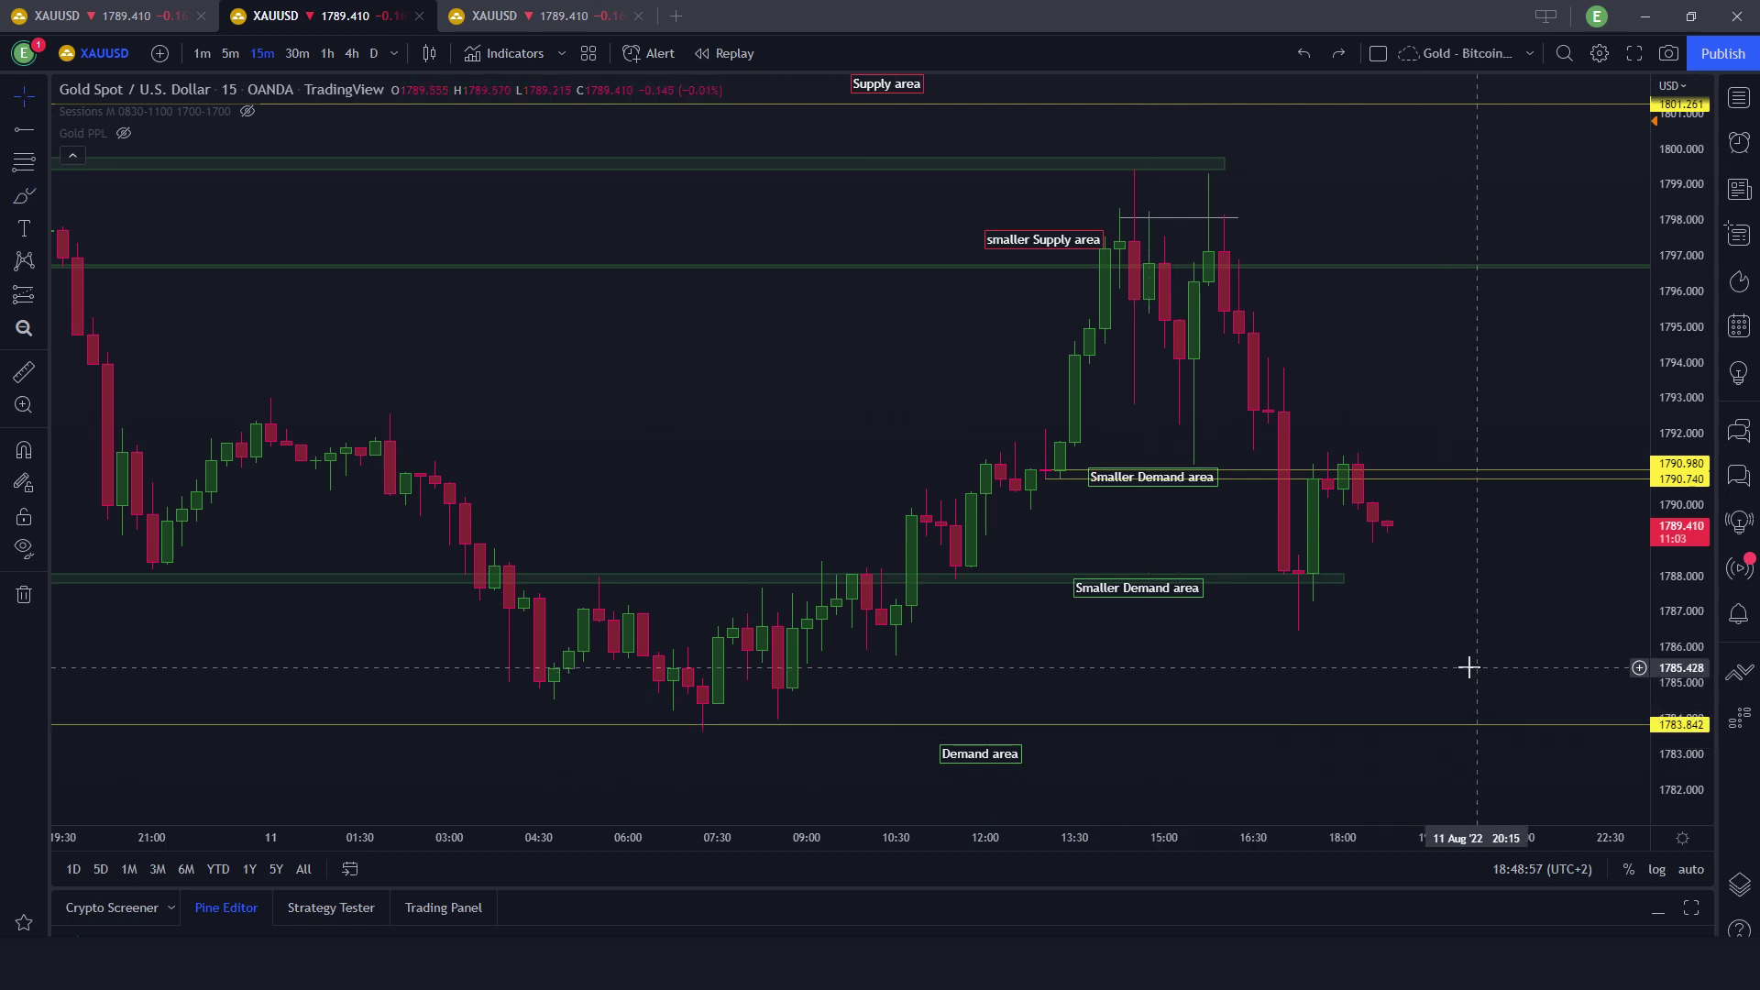
# Switch to the 1-minute XAUUSD chart and move the "smaller Supply area" label closer to the 13:30 rally.
pyautogui.click(87, 8)
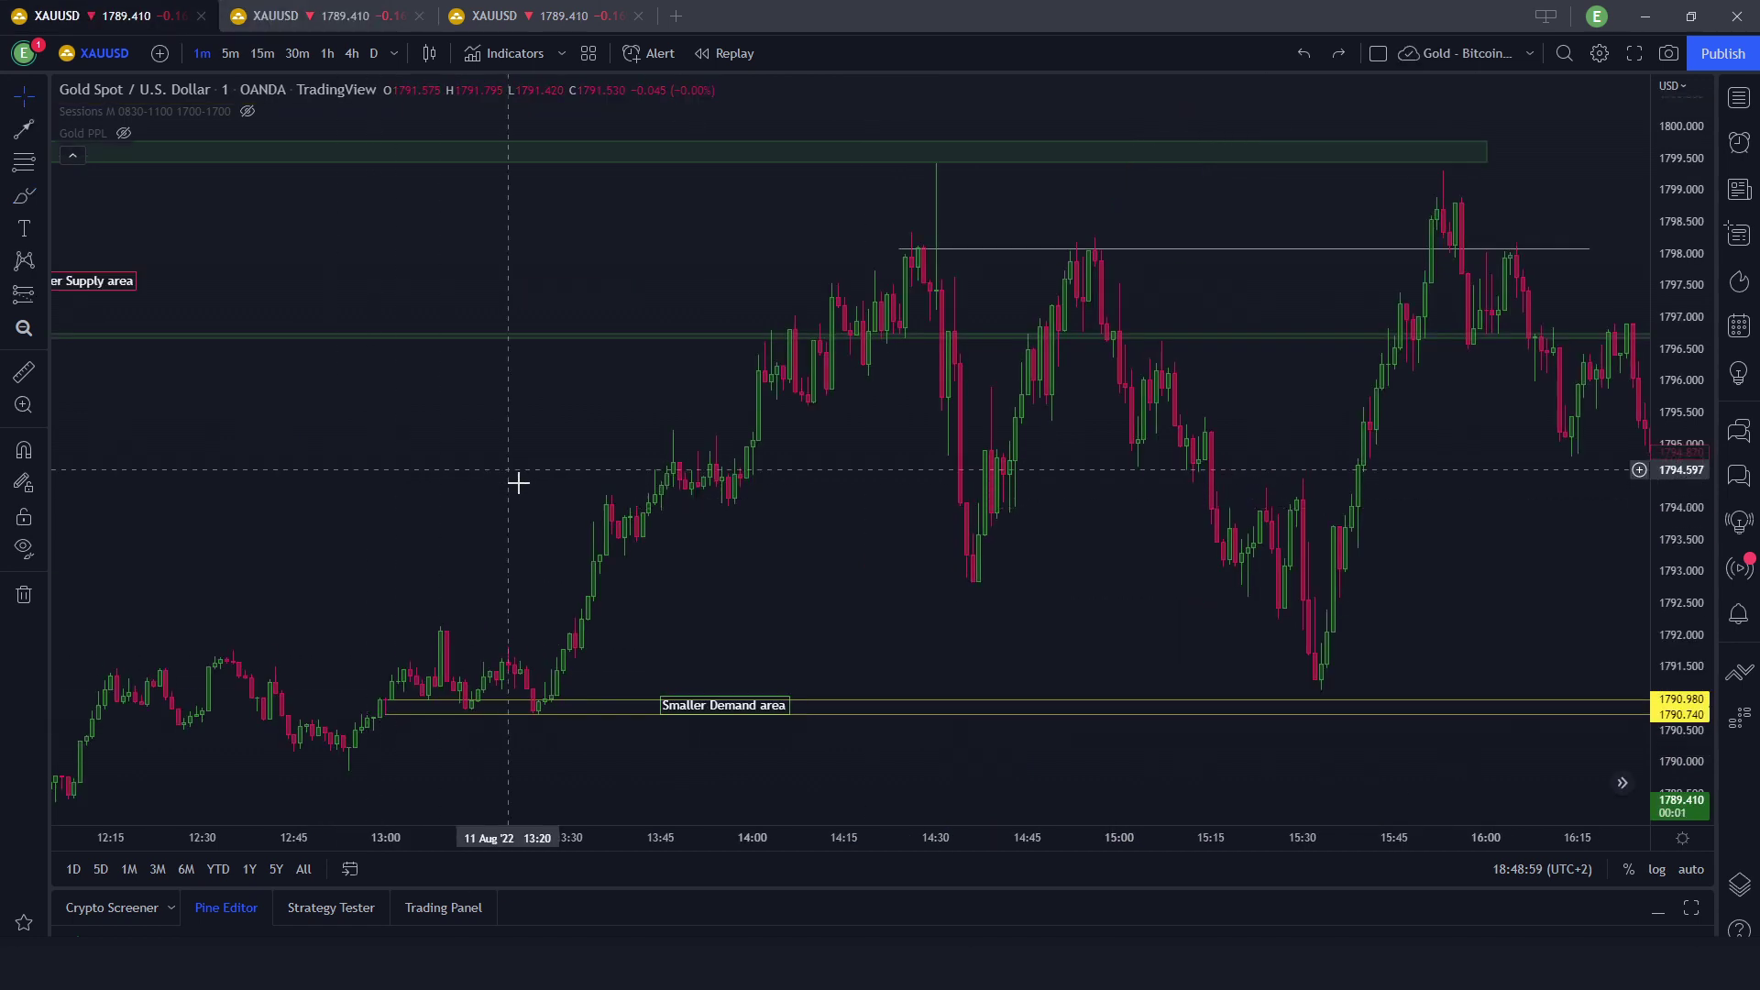
pyautogui.hscroll(-1, 211, 303)
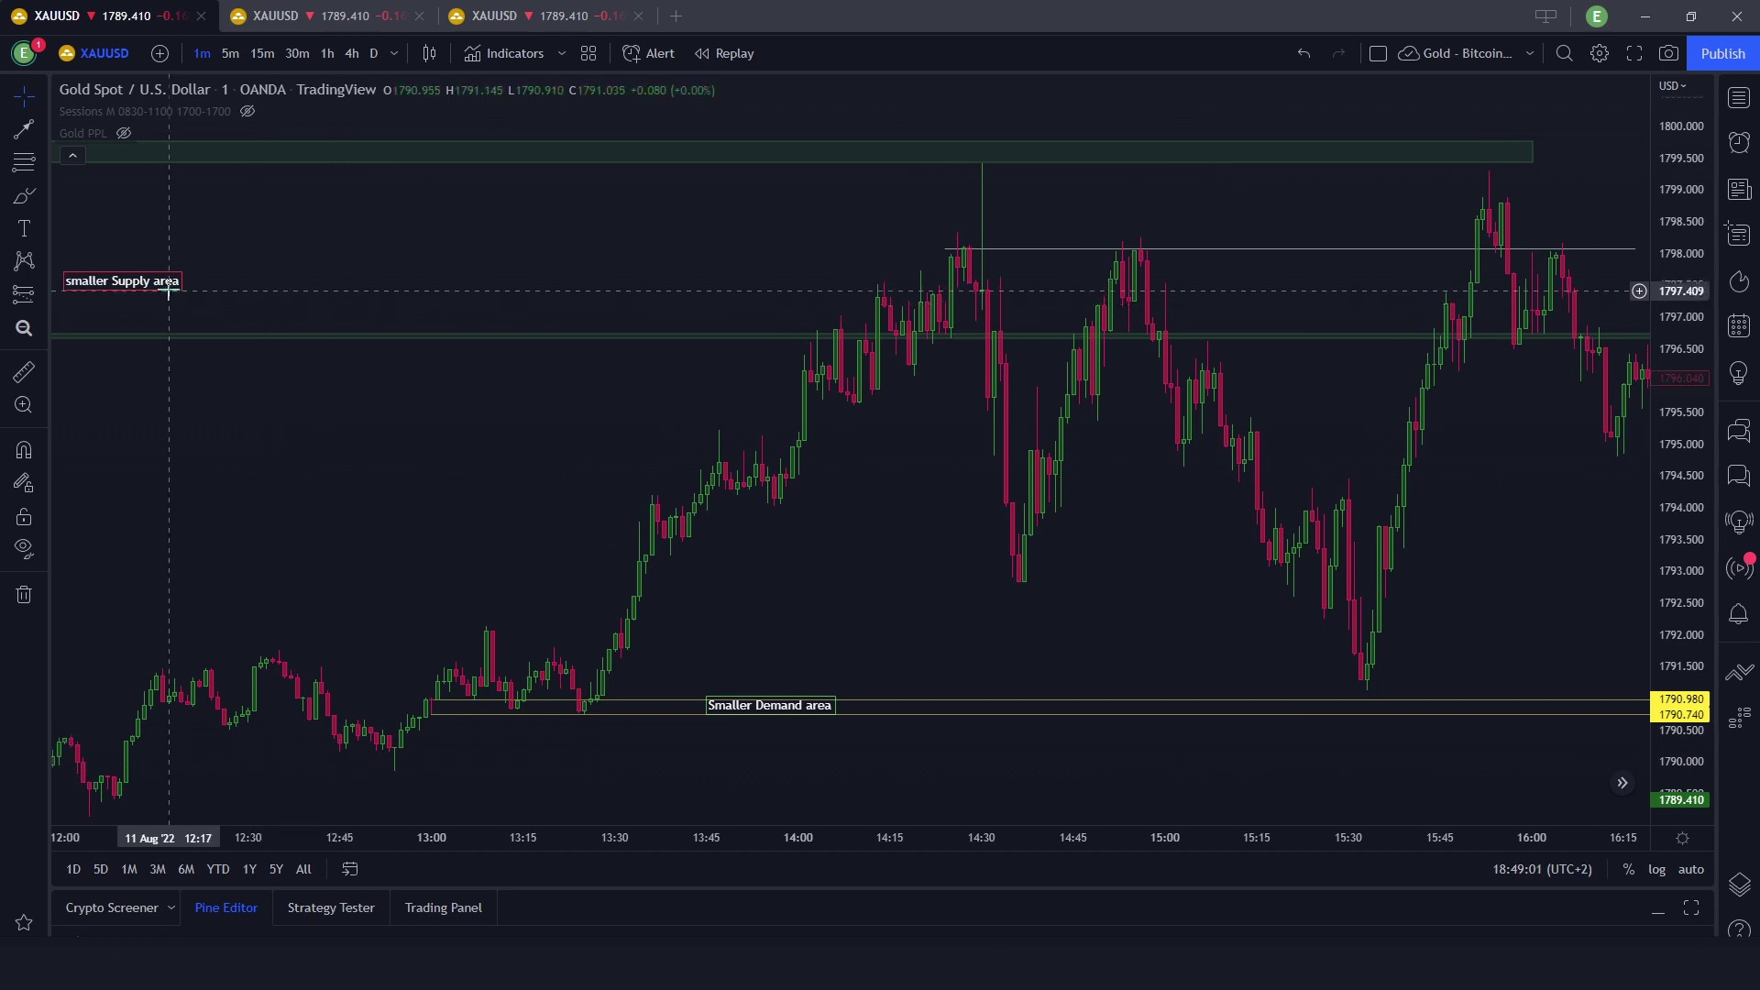
pyautogui.moveTo(165, 287); pyautogui.dragTo(645, 287)
pyautogui.click(560, 422)
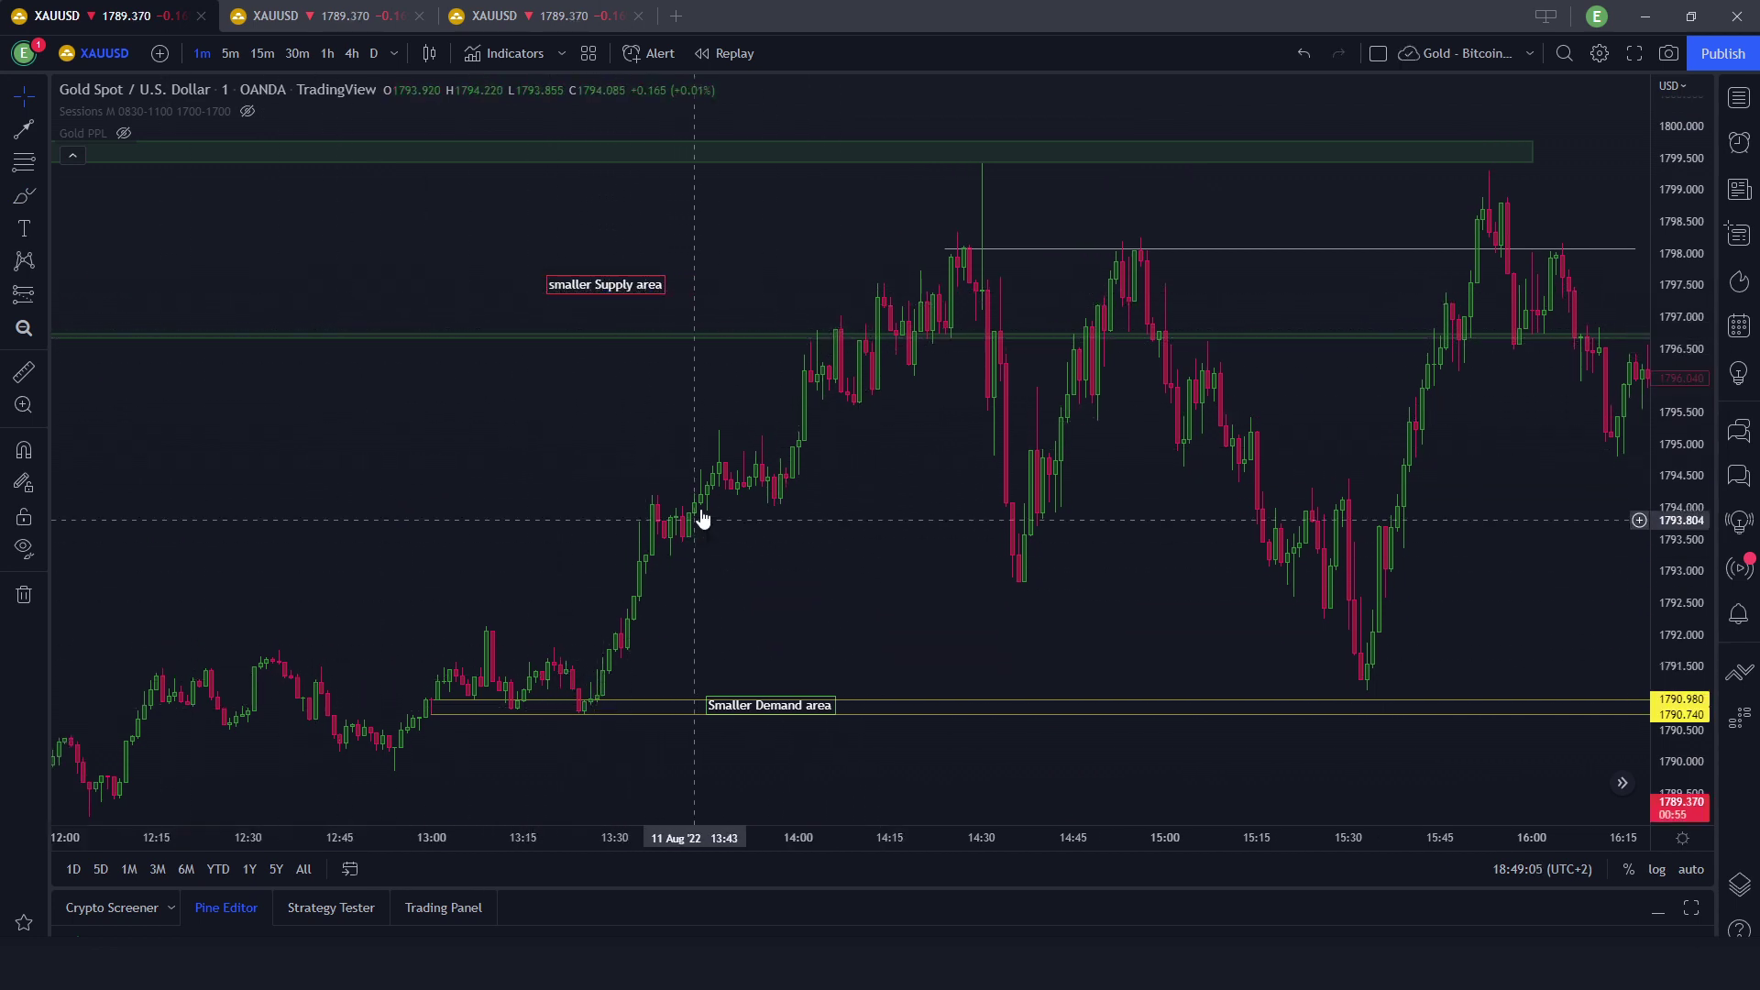
# Circle the consolidation around the smaller demand area with the Brush and remove the marks.
pyautogui.click(24, 195)
pyautogui.moveTo(634, 632)
pyautogui.mouseDown()
pyautogui.moveTo(696, 736)
pyautogui.moveTo(401, 675)
pyautogui.mouseUp()
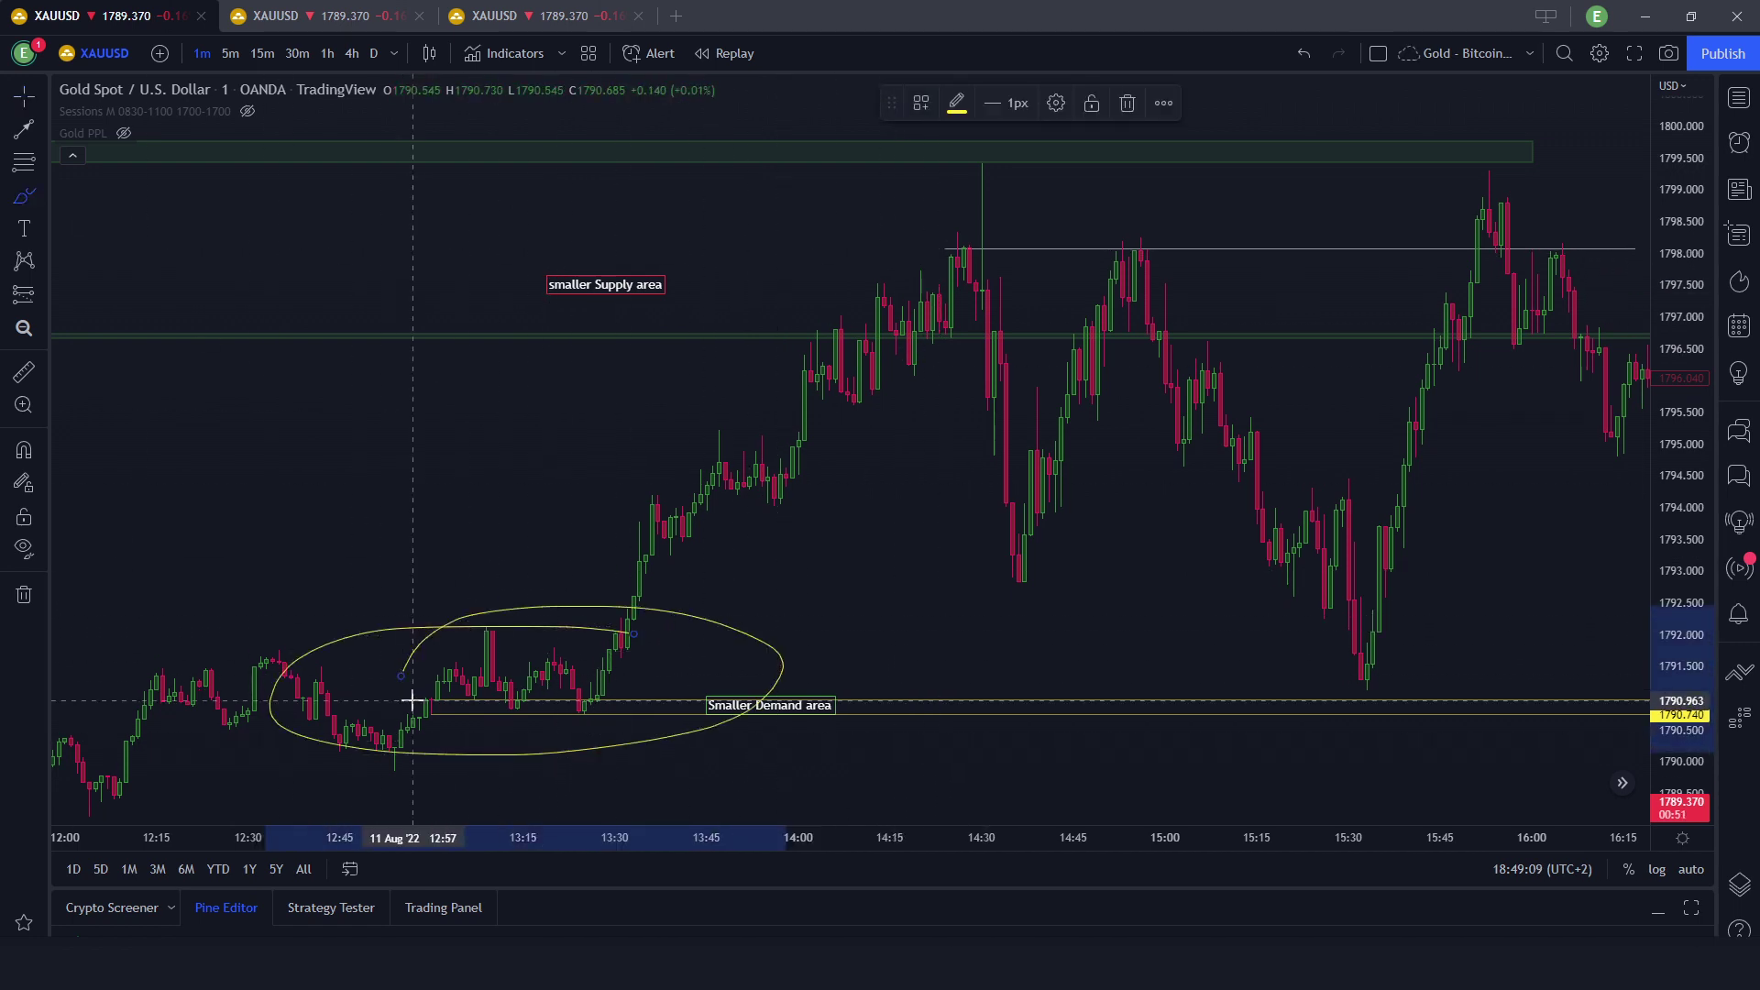
pyautogui.press('Delete')
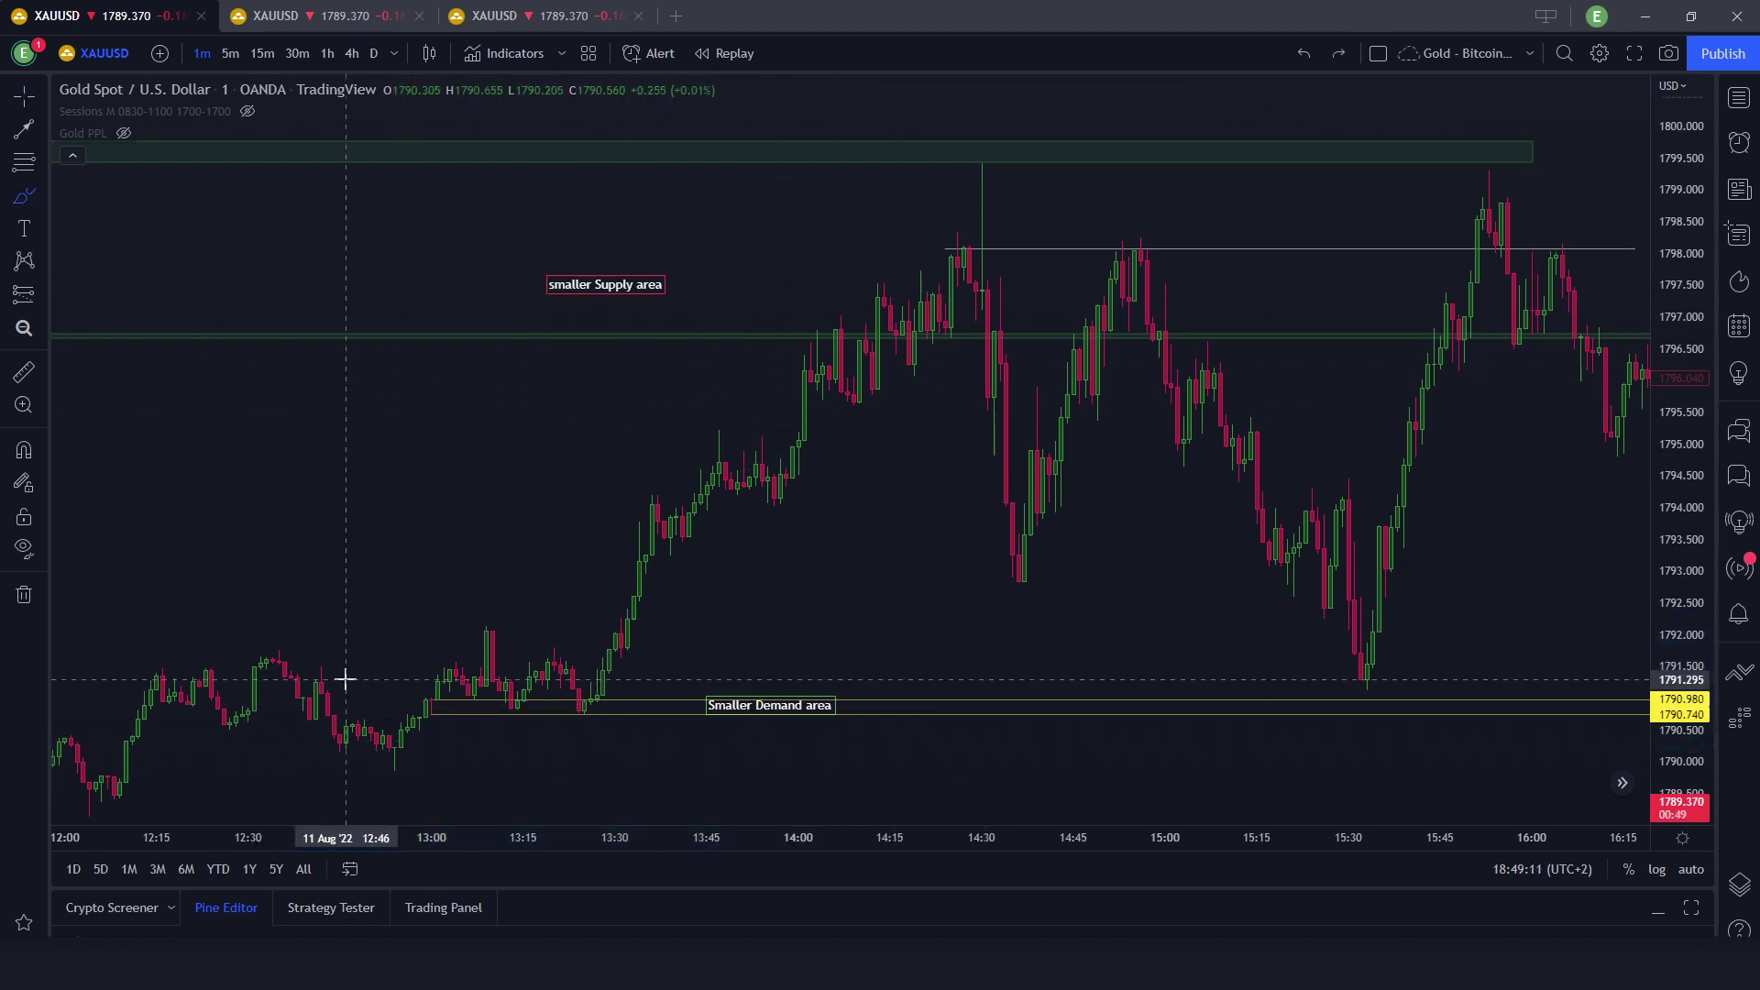
pyautogui.moveTo(412, 704)
pyautogui.mouseDown()
pyautogui.moveTo(555, 704)
pyautogui.moveTo(401, 719)
pyautogui.mouseUp()
pyautogui.hotkey('ctrl', 'z')
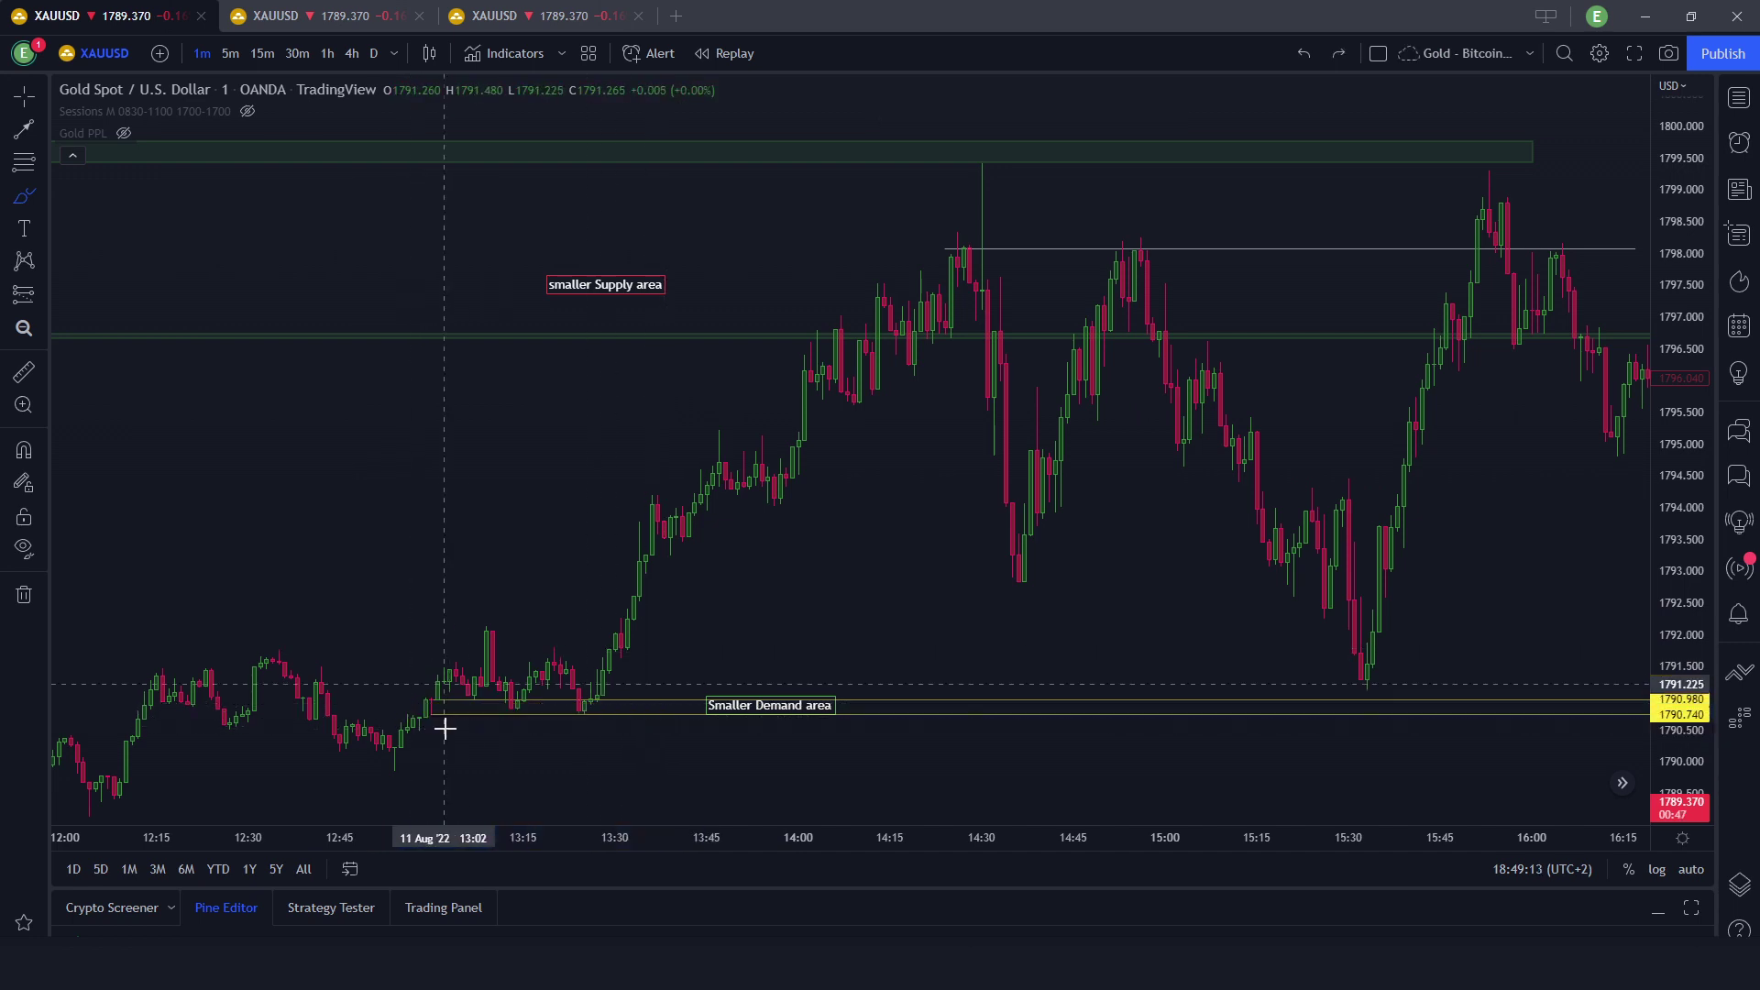
# Trace the rally out of the smaller demand area with brush strokes and undo them.
pyautogui.moveTo(613, 697)
pyautogui.mouseDown()
pyautogui.moveTo(711, 483)
pyautogui.moveTo(883, 417)
pyautogui.mouseUp()
pyautogui.hotkey('ctrl', 'z')
pyautogui.moveTo(823, 383)
pyautogui.mouseDown()
pyautogui.moveTo(877, 299)
pyautogui.moveTo(915, 361)
pyautogui.moveTo(945, 268)
pyautogui.moveTo(809, 330)
pyautogui.moveTo(866, 293)
pyautogui.mouseUp()
pyautogui.hotkey('ctrl', 'z')
pyautogui.hotkey('ctrl', 'z')
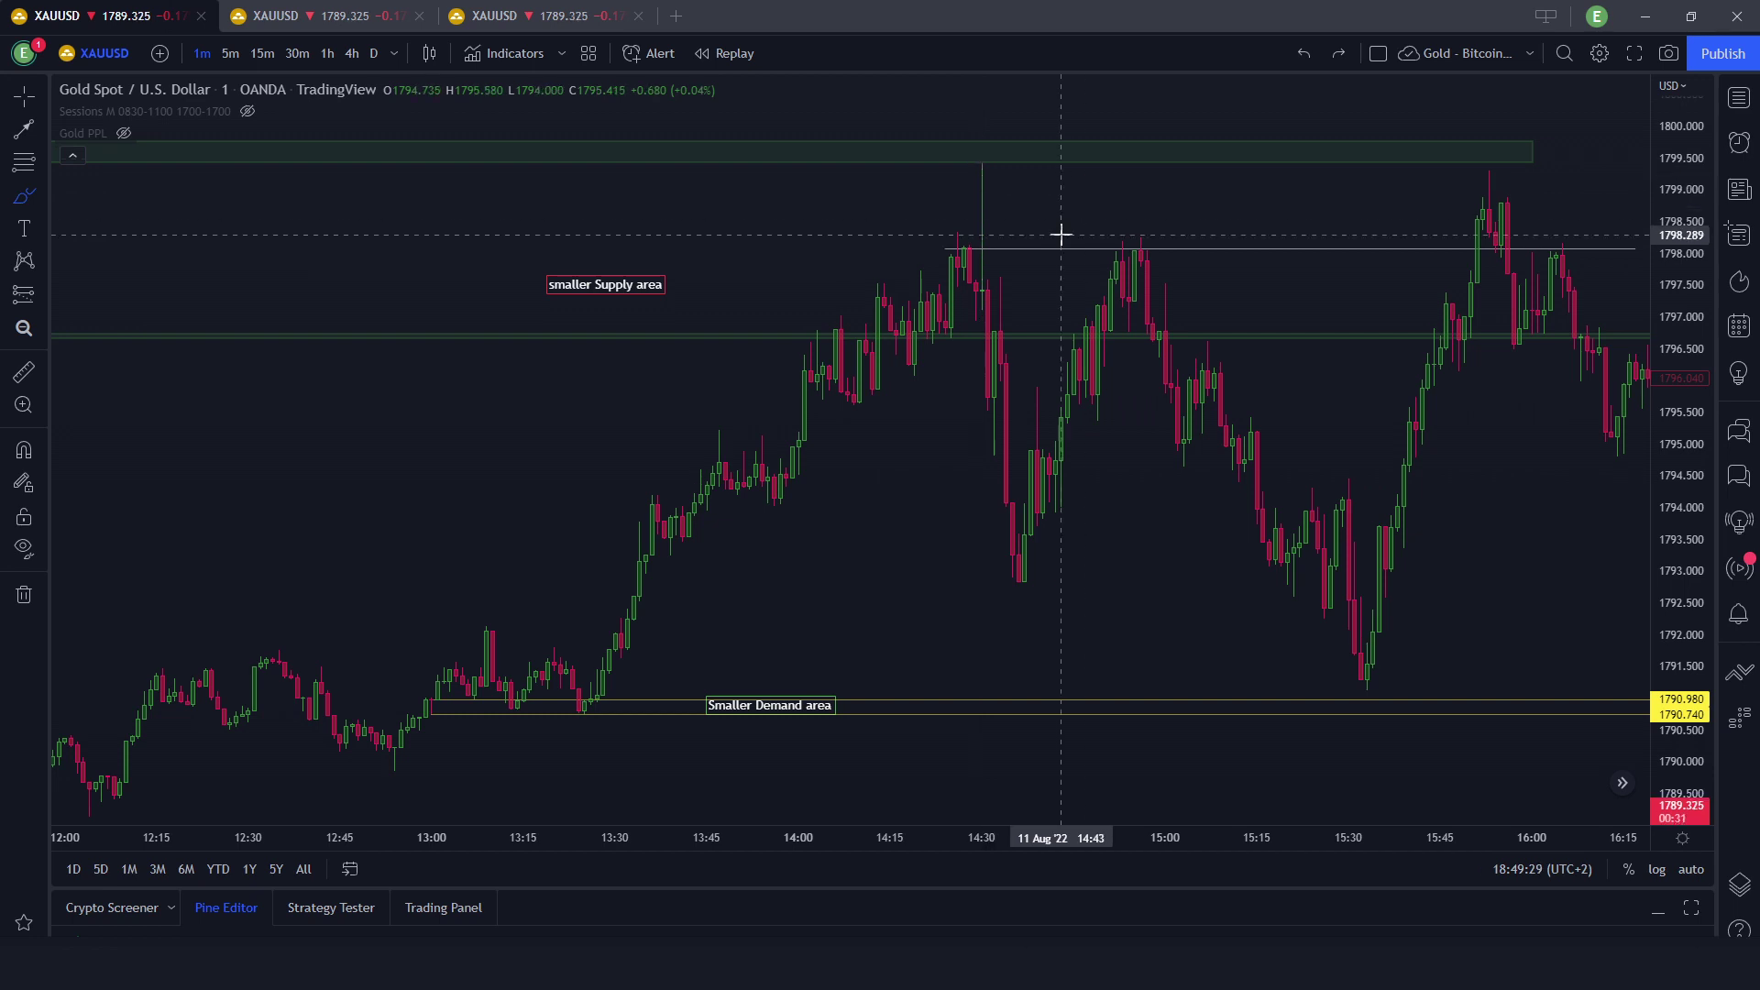
# Examine the 14:30 spike into the green supply zone and the zone's origin in the 10 August price action.
pyautogui.scroll(1, 1050, 211)
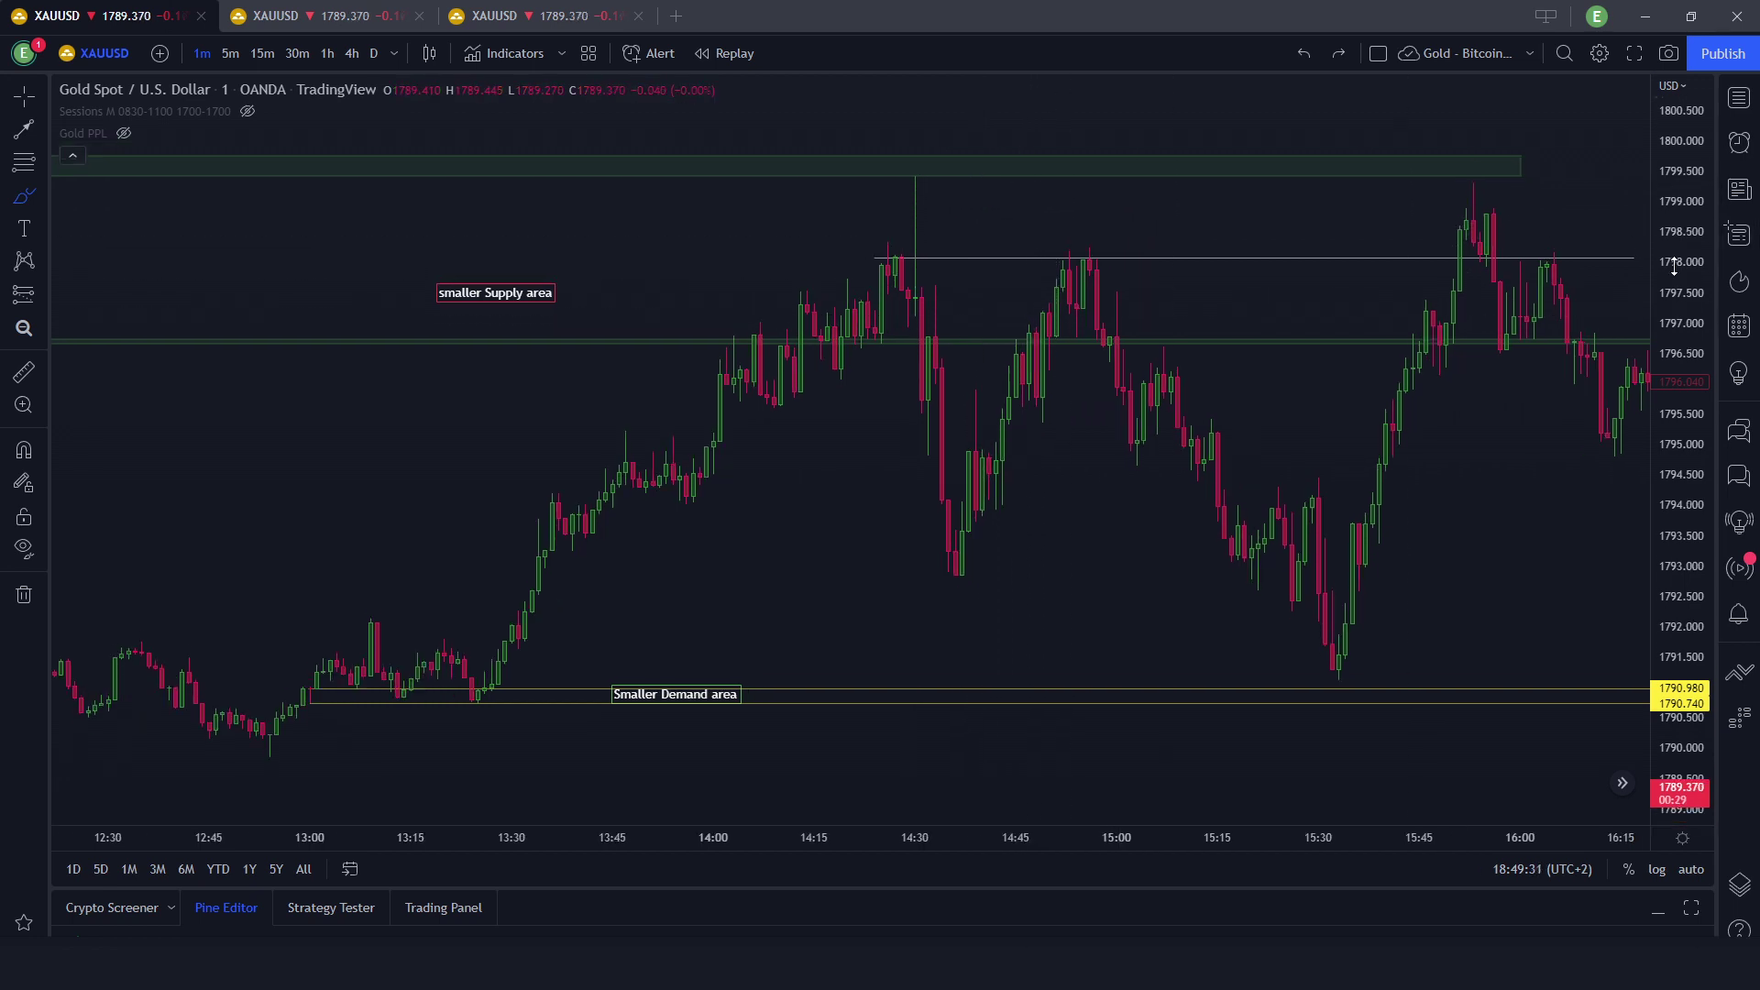
pyautogui.moveTo(632, 204); pyautogui.dragTo(810, 261)
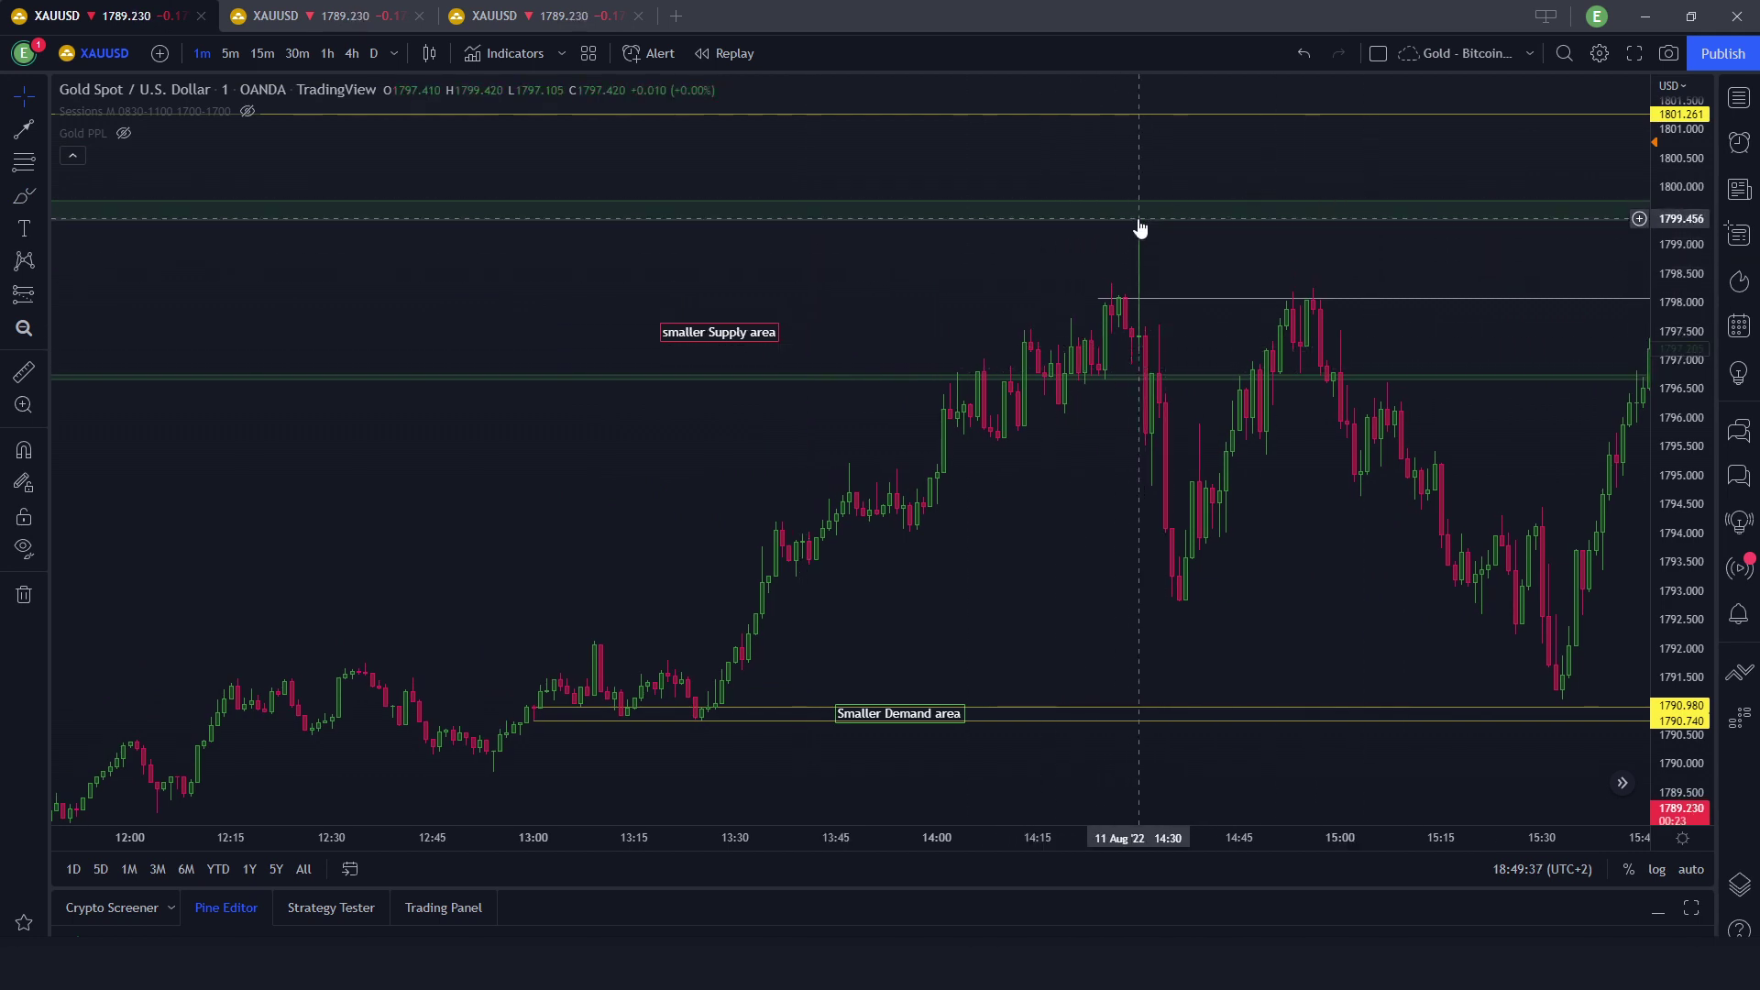
pyautogui.hscroll(-10, 938, 280)
pyautogui.hscroll(-15, 939, 280)
pyautogui.hscroll(-20, 939, 280)
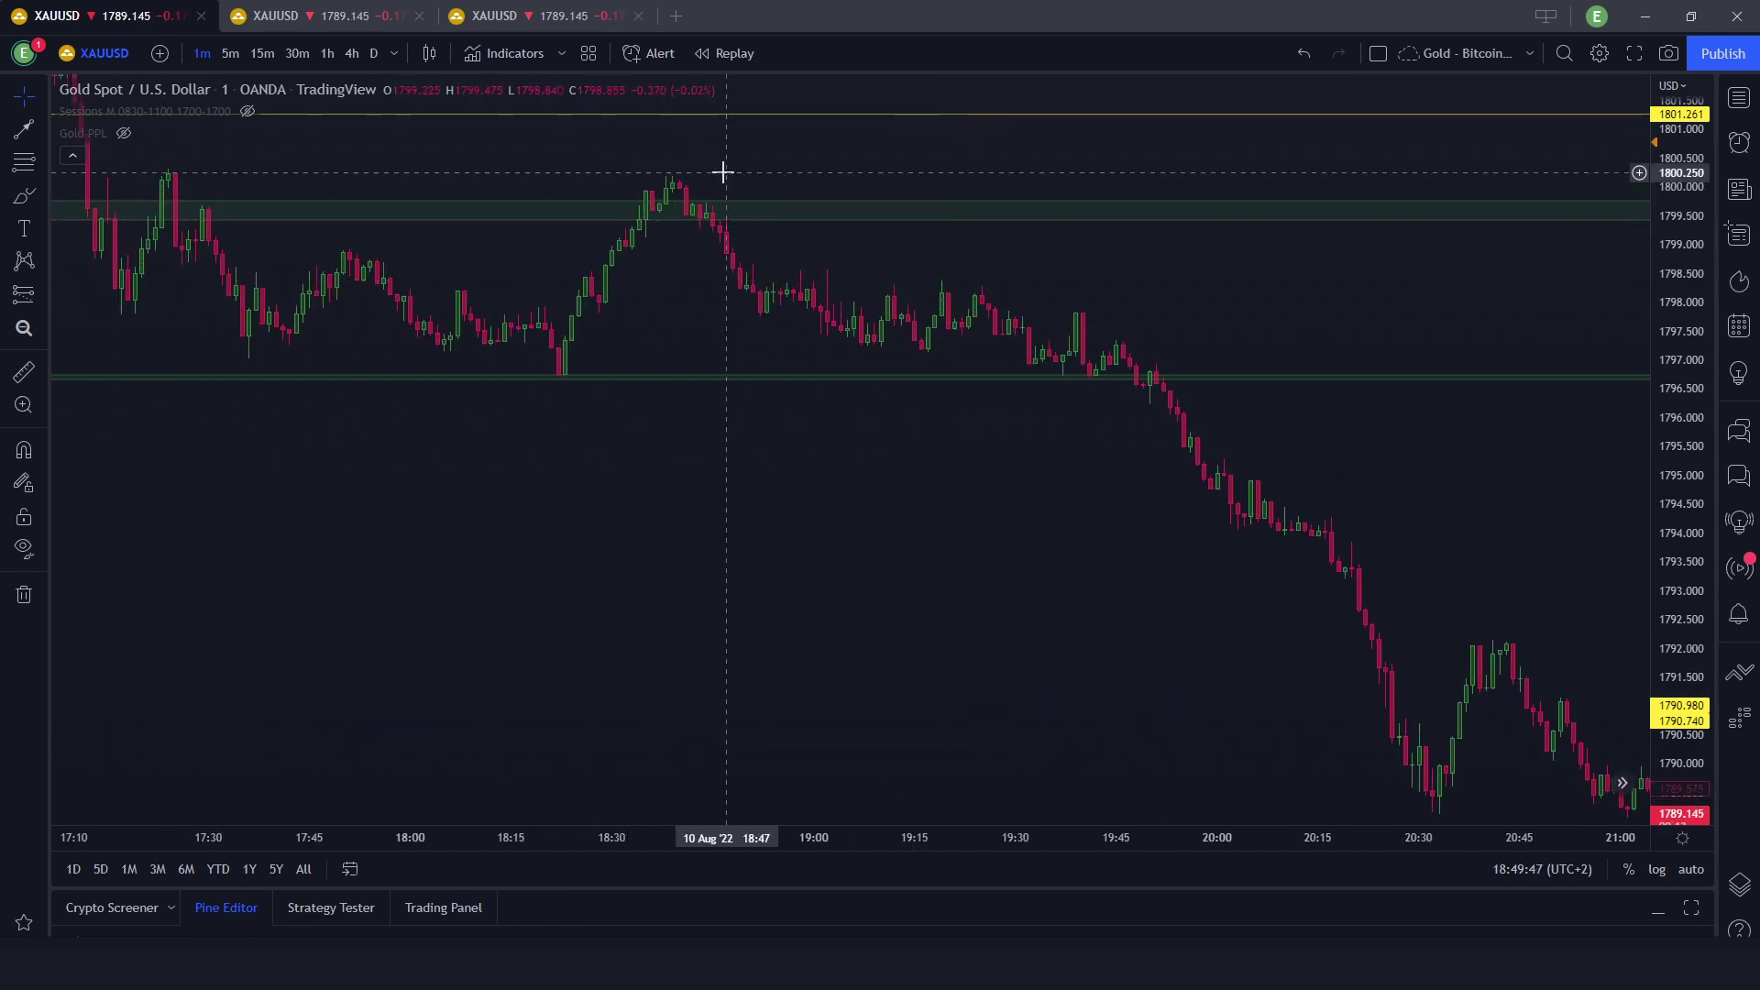
pyautogui.hscroll(20, 677, 207)
pyautogui.hscroll(20, 676, 207)
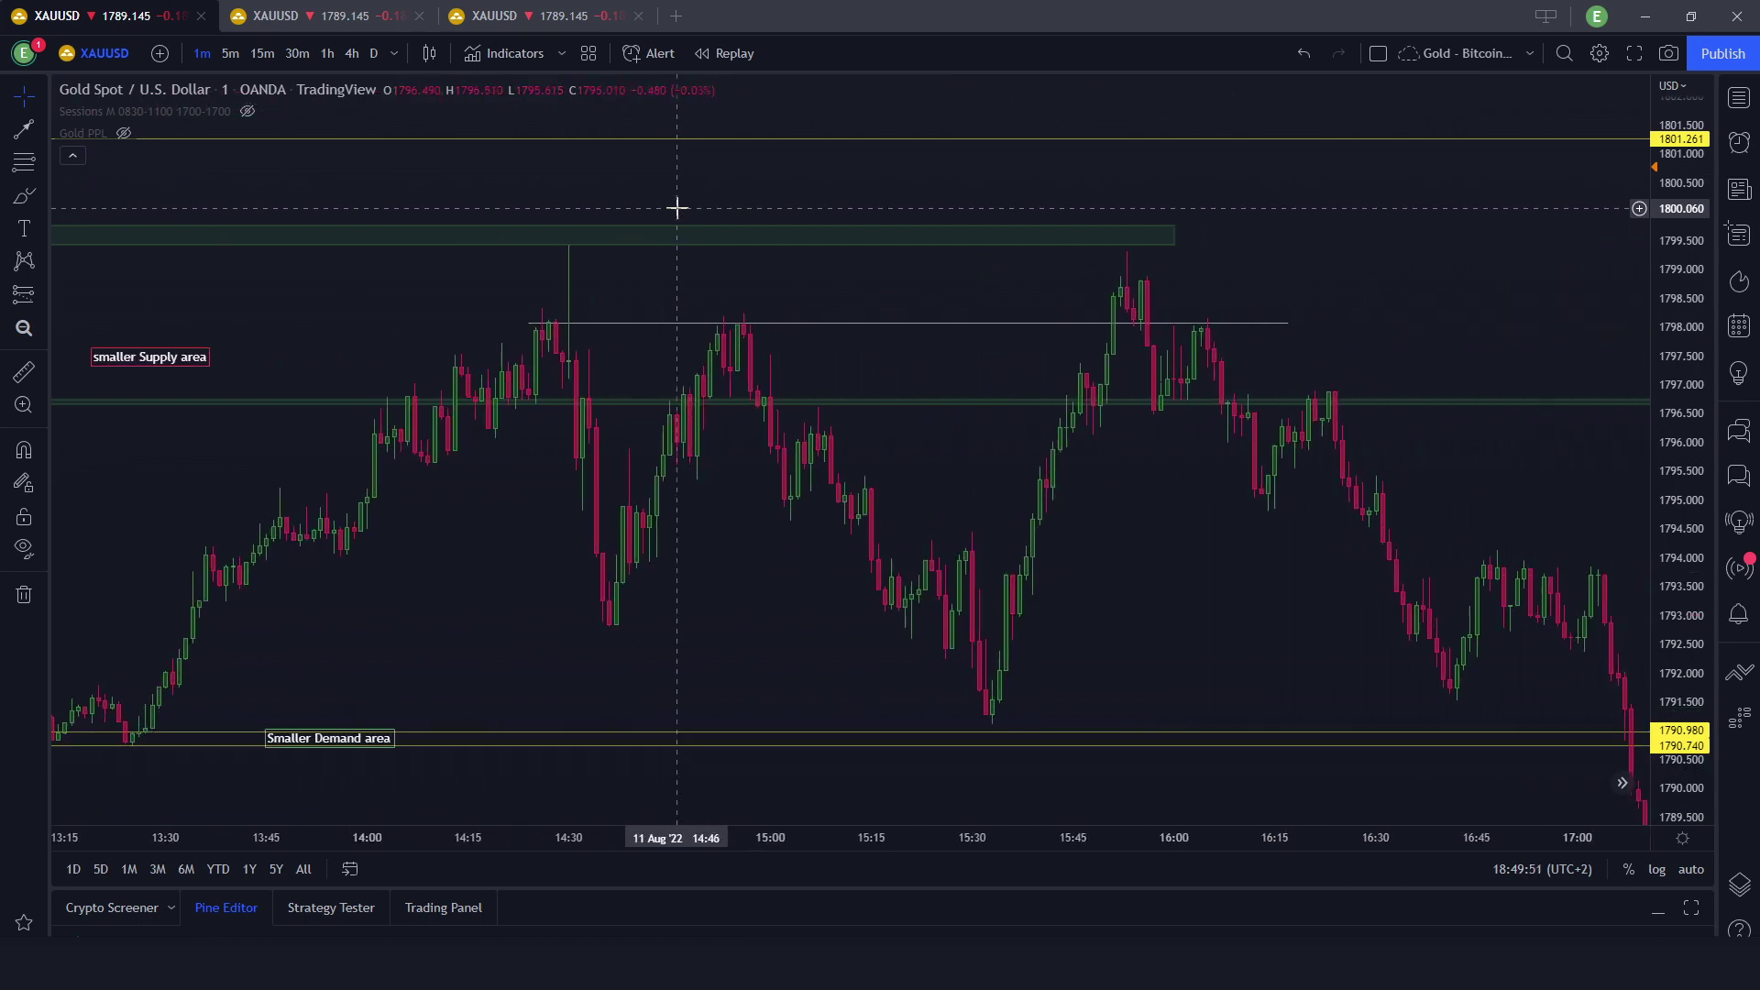
# Show the Gold PPL indicator levels on the 1-minute chart and hide them again.
pyautogui.hscroll(2, 676, 207)
pyautogui.click(122, 133)
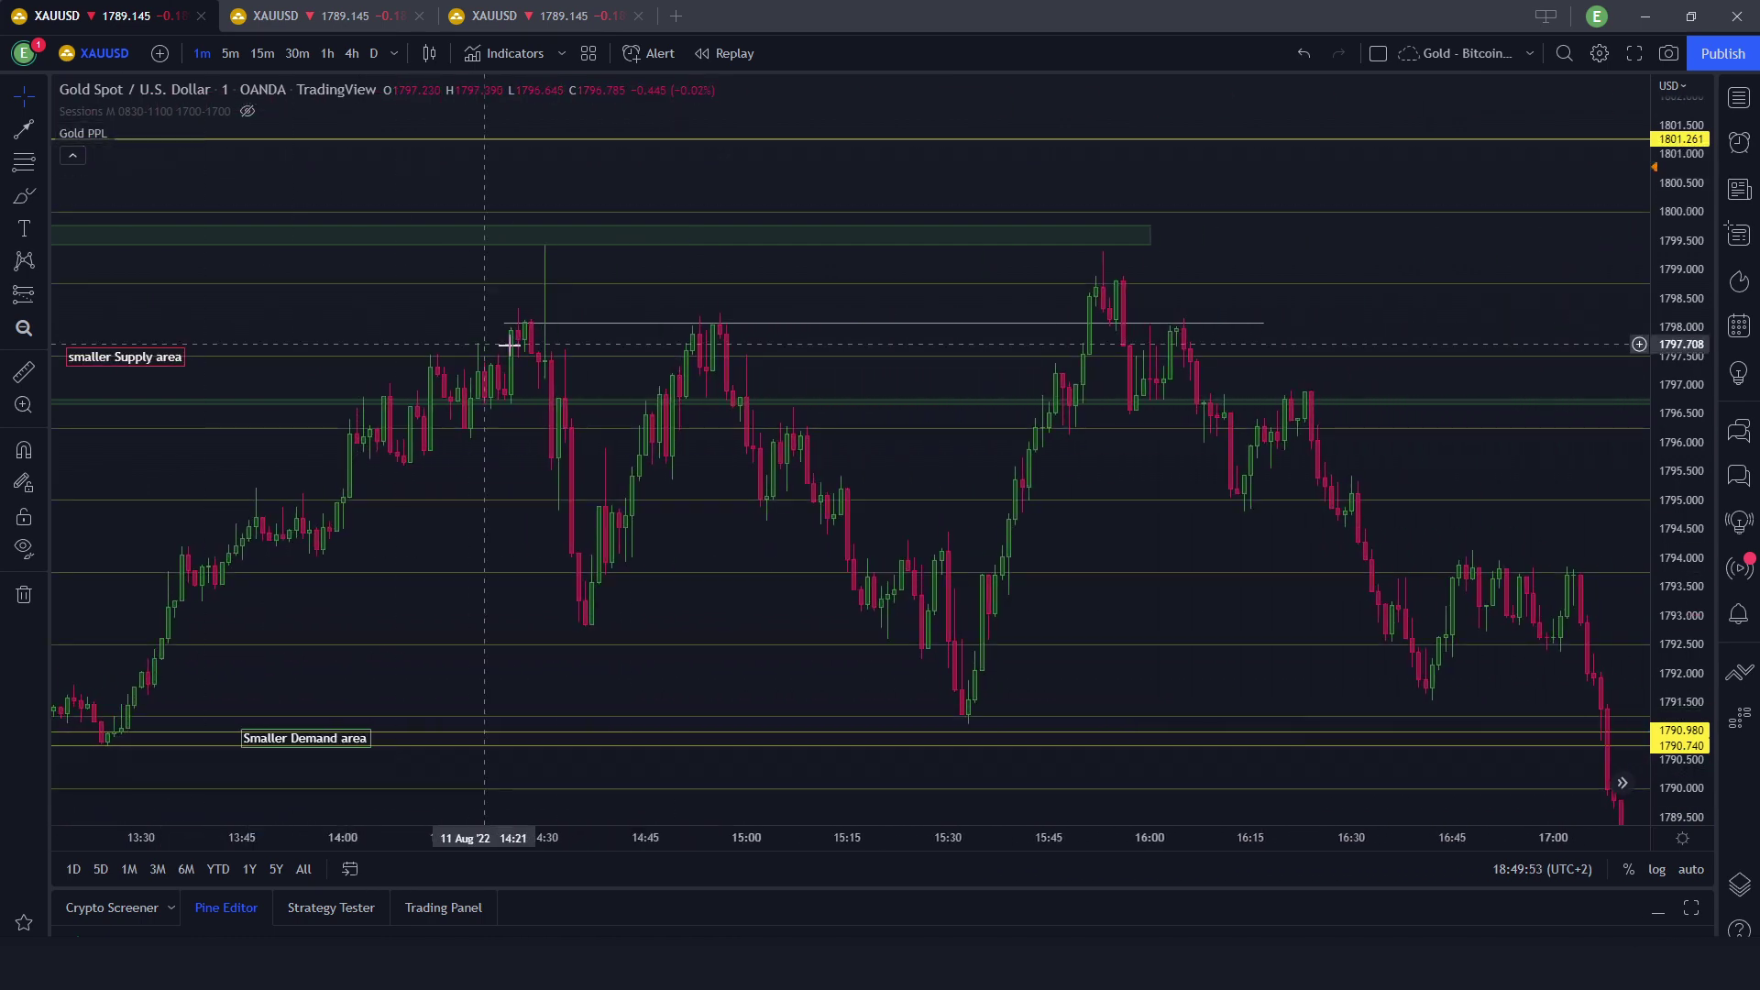
pyautogui.click(123, 132)
# Brush a short horizontal line at the tip of the 14:30 wick in the supply zone, undoing the rough strokes around it.
pyautogui.moveTo(666, 298); pyautogui.dragTo(743, 245)
pyautogui.moveTo(1673, 384); pyautogui.dragTo(1654, 339)
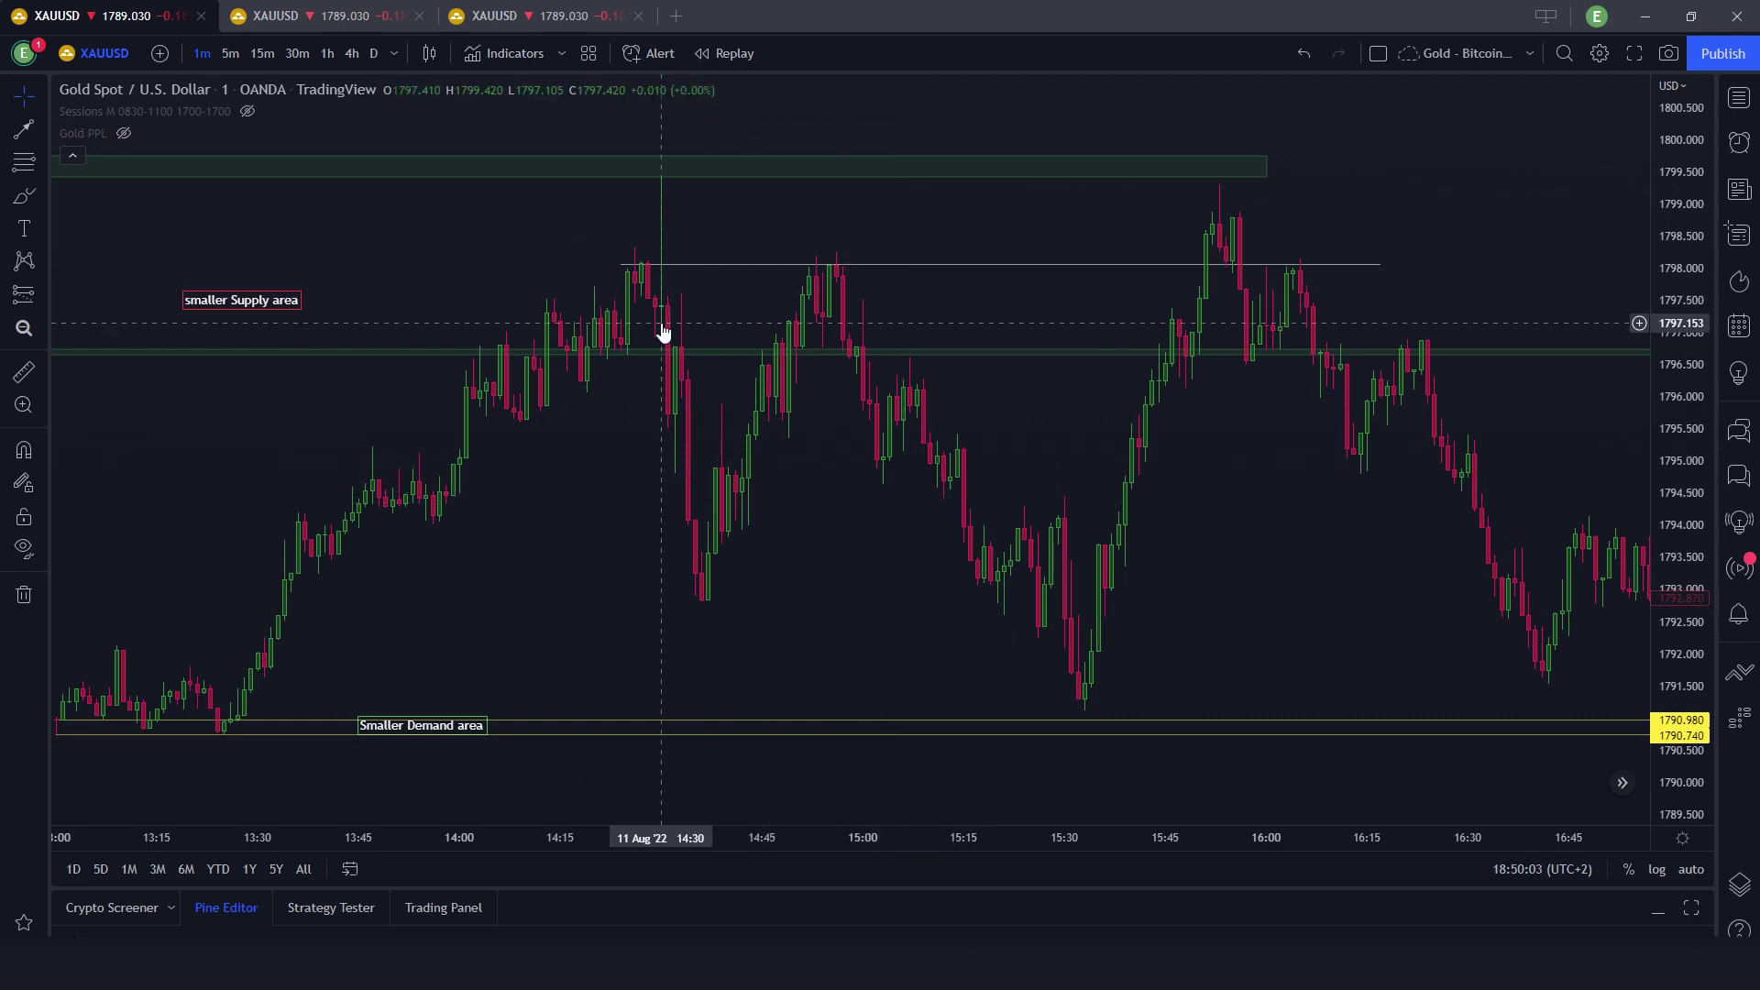
pyautogui.moveTo(682, 176)
pyautogui.mouseDown()
pyautogui.moveTo(617, 189)
pyautogui.moveTo(679, 296)
pyautogui.mouseUp()
pyautogui.moveTo(570, 178); pyautogui.dragTo(658, 163)
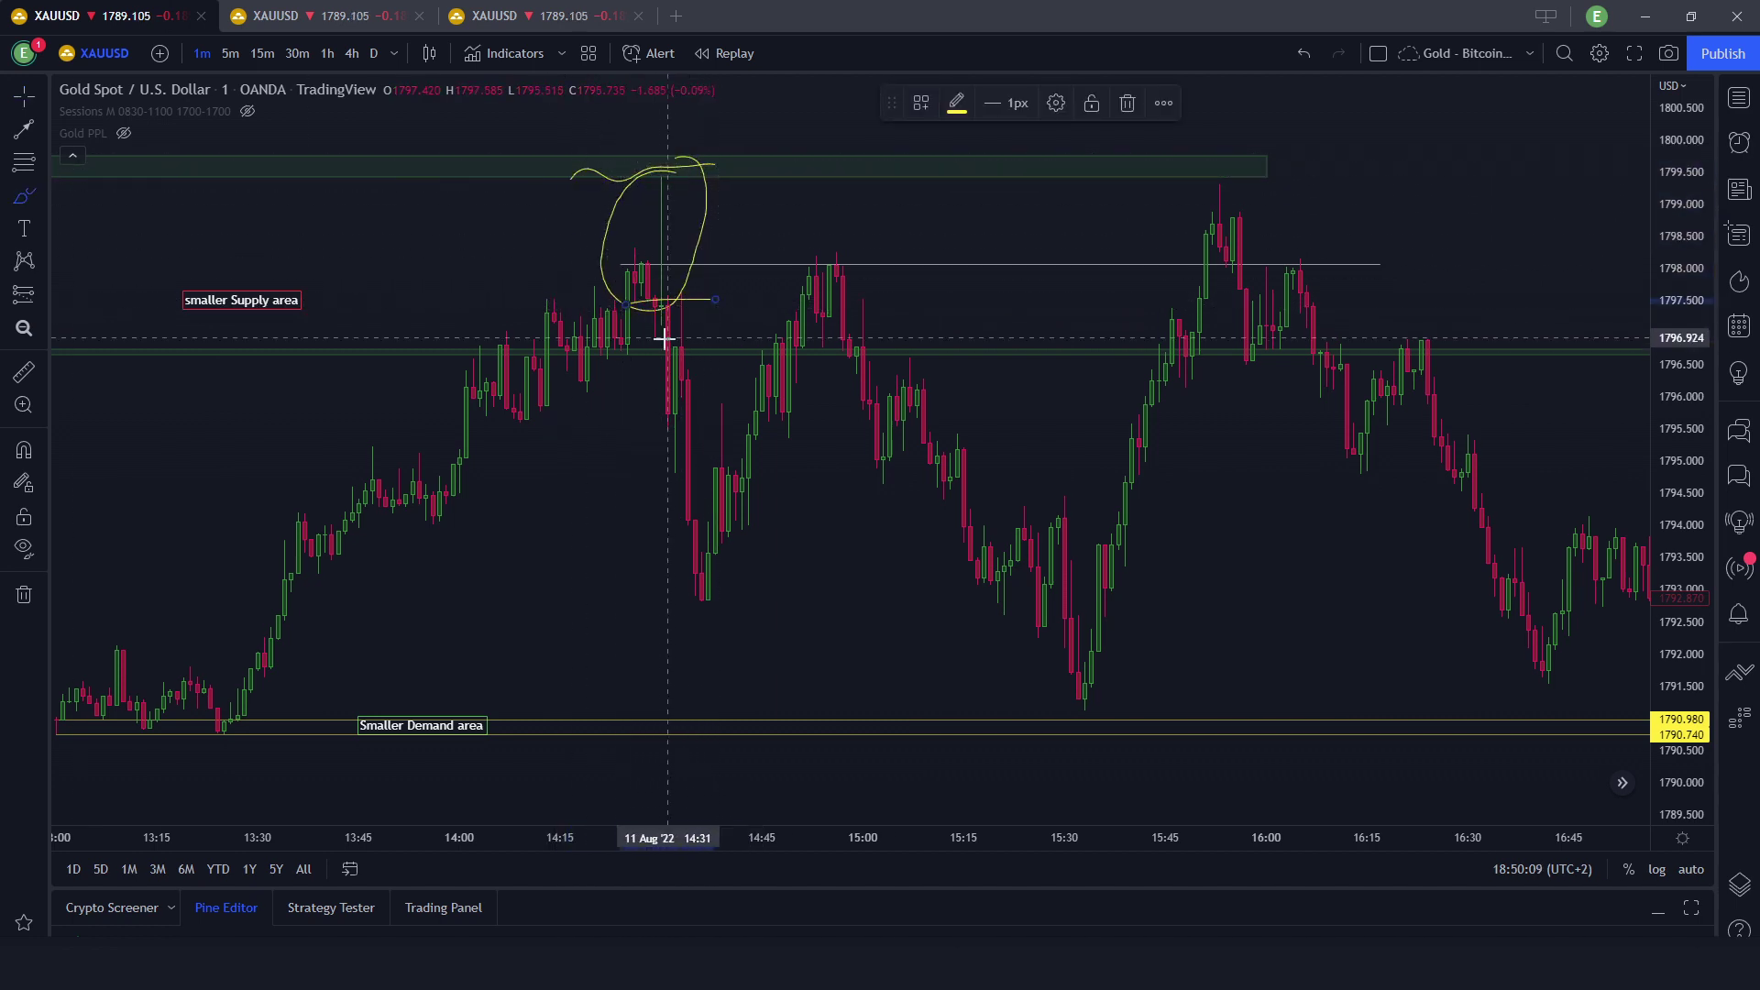
pyautogui.hotkey('ctrl', 'z')
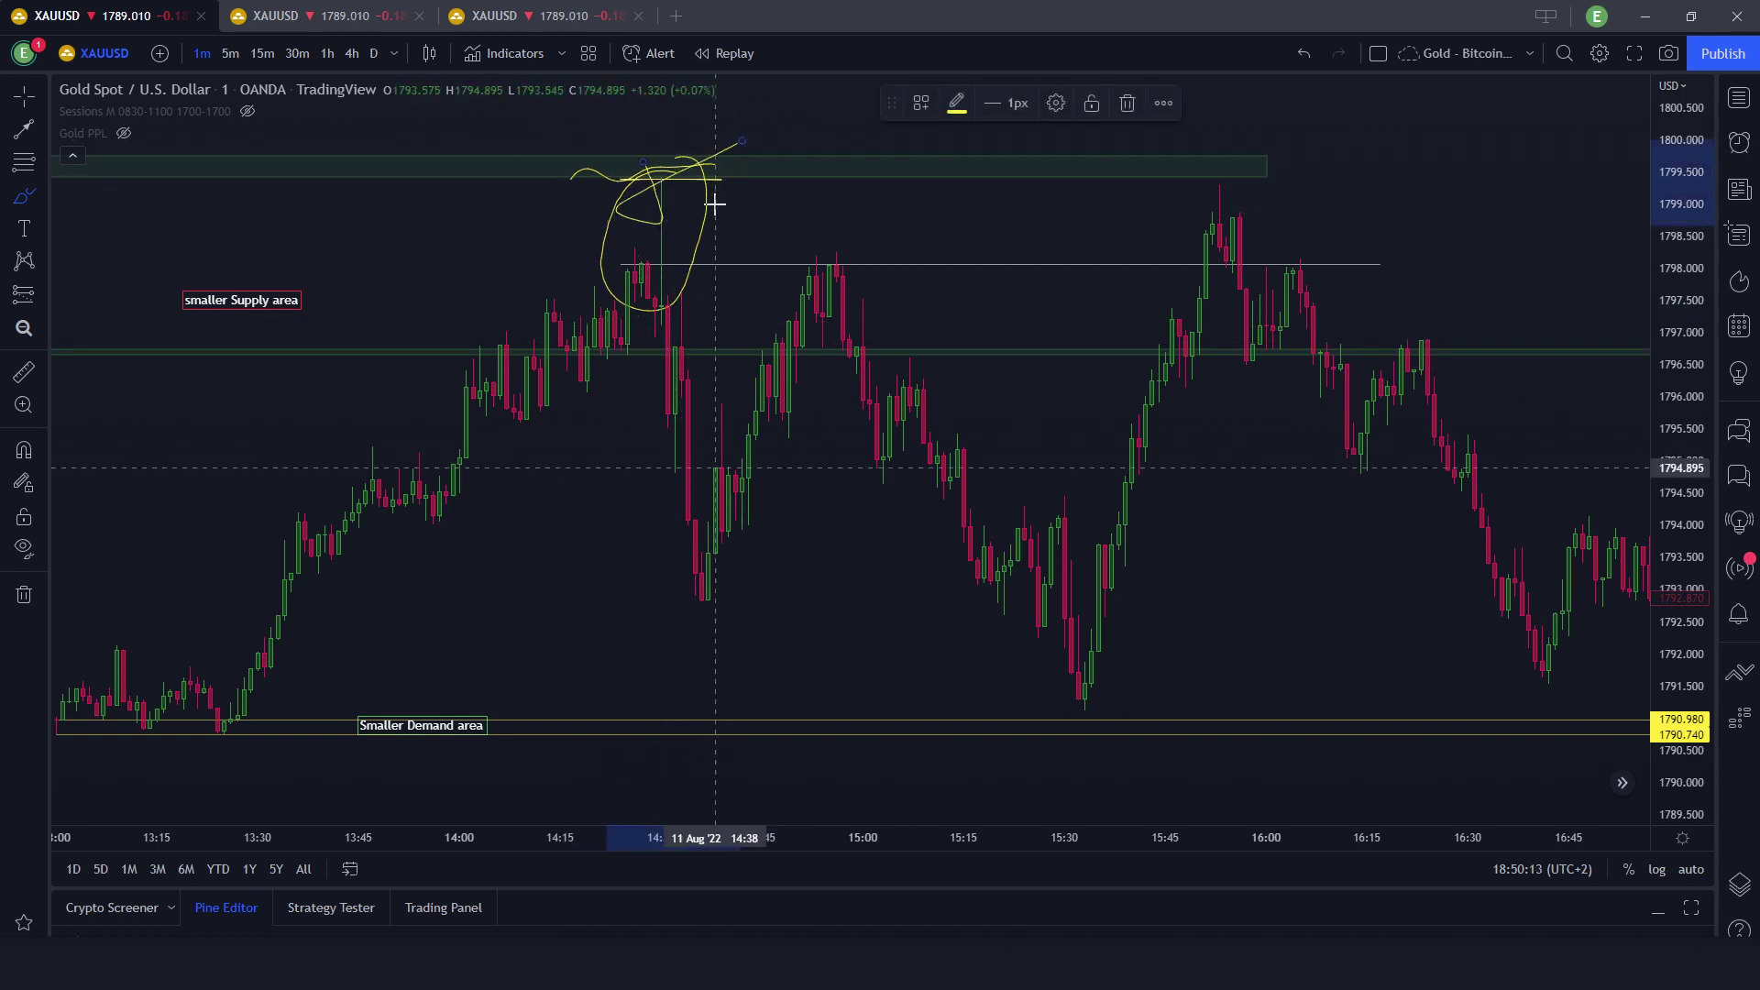
pyautogui.hotkey('ctrl', 'z')
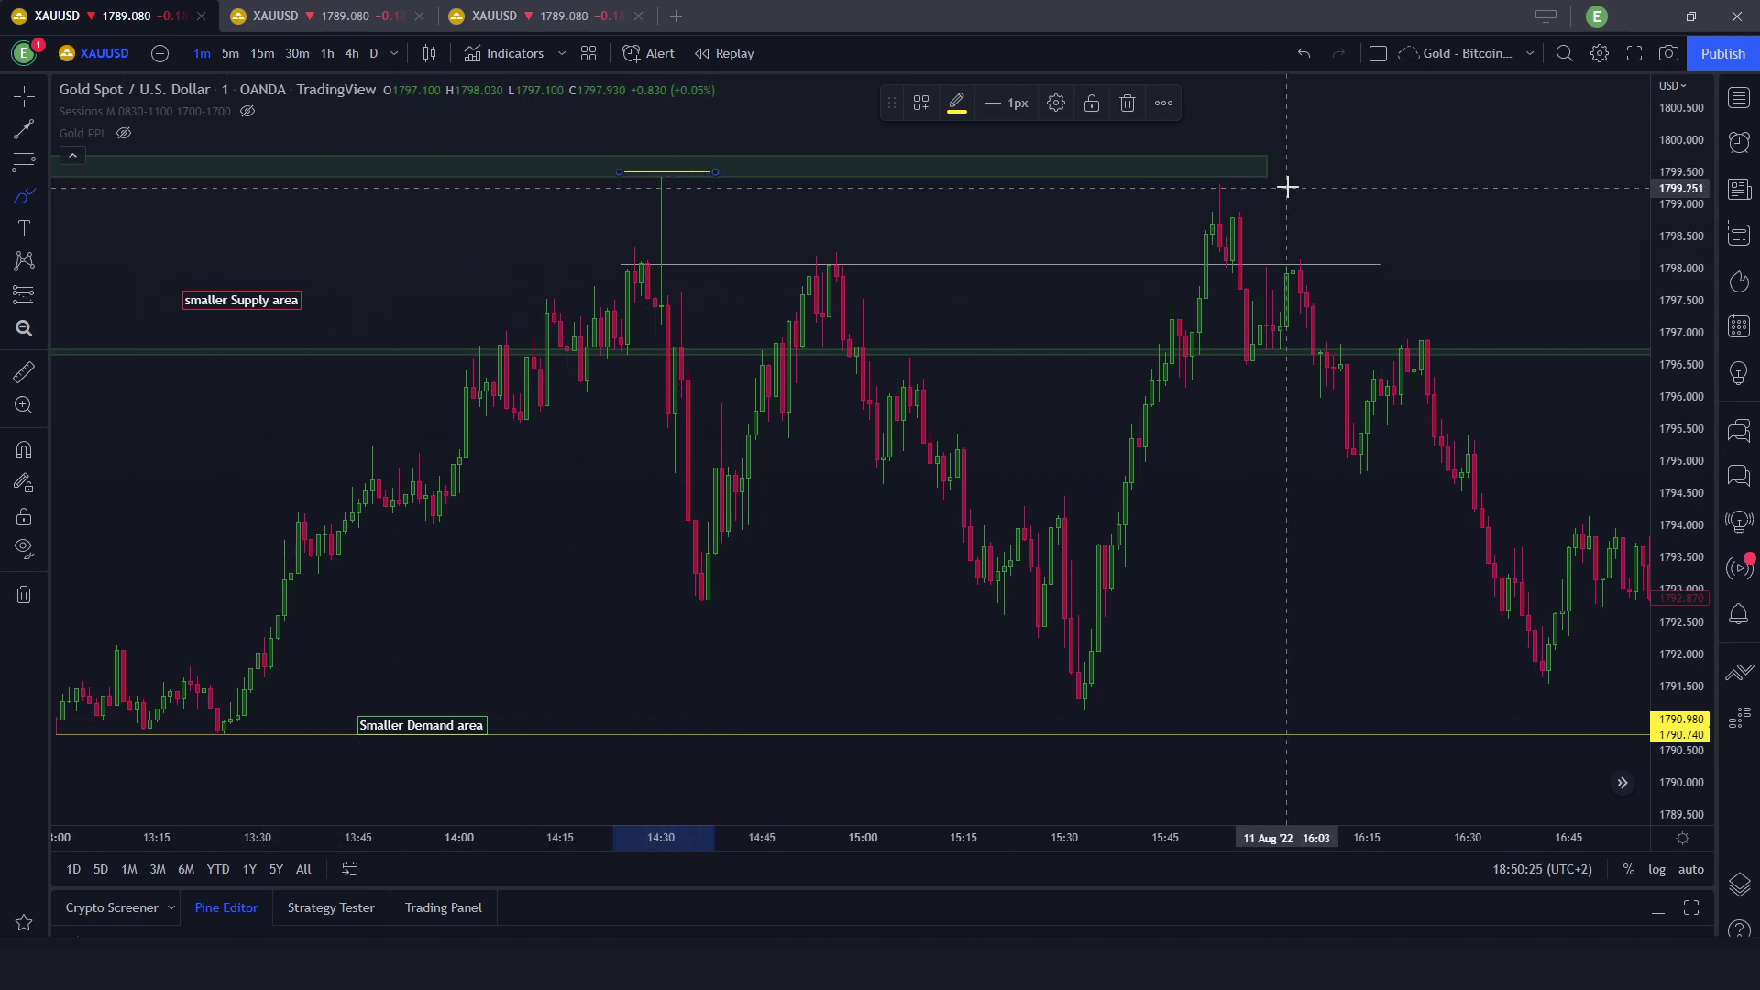
# Circle the price peak just before 16:00 at the supply zone with the Brush and dismiss the symbol search.
pyautogui.moveTo(1238, 196); pyautogui.dragTo(1181, 165)
pyautogui.write('z')
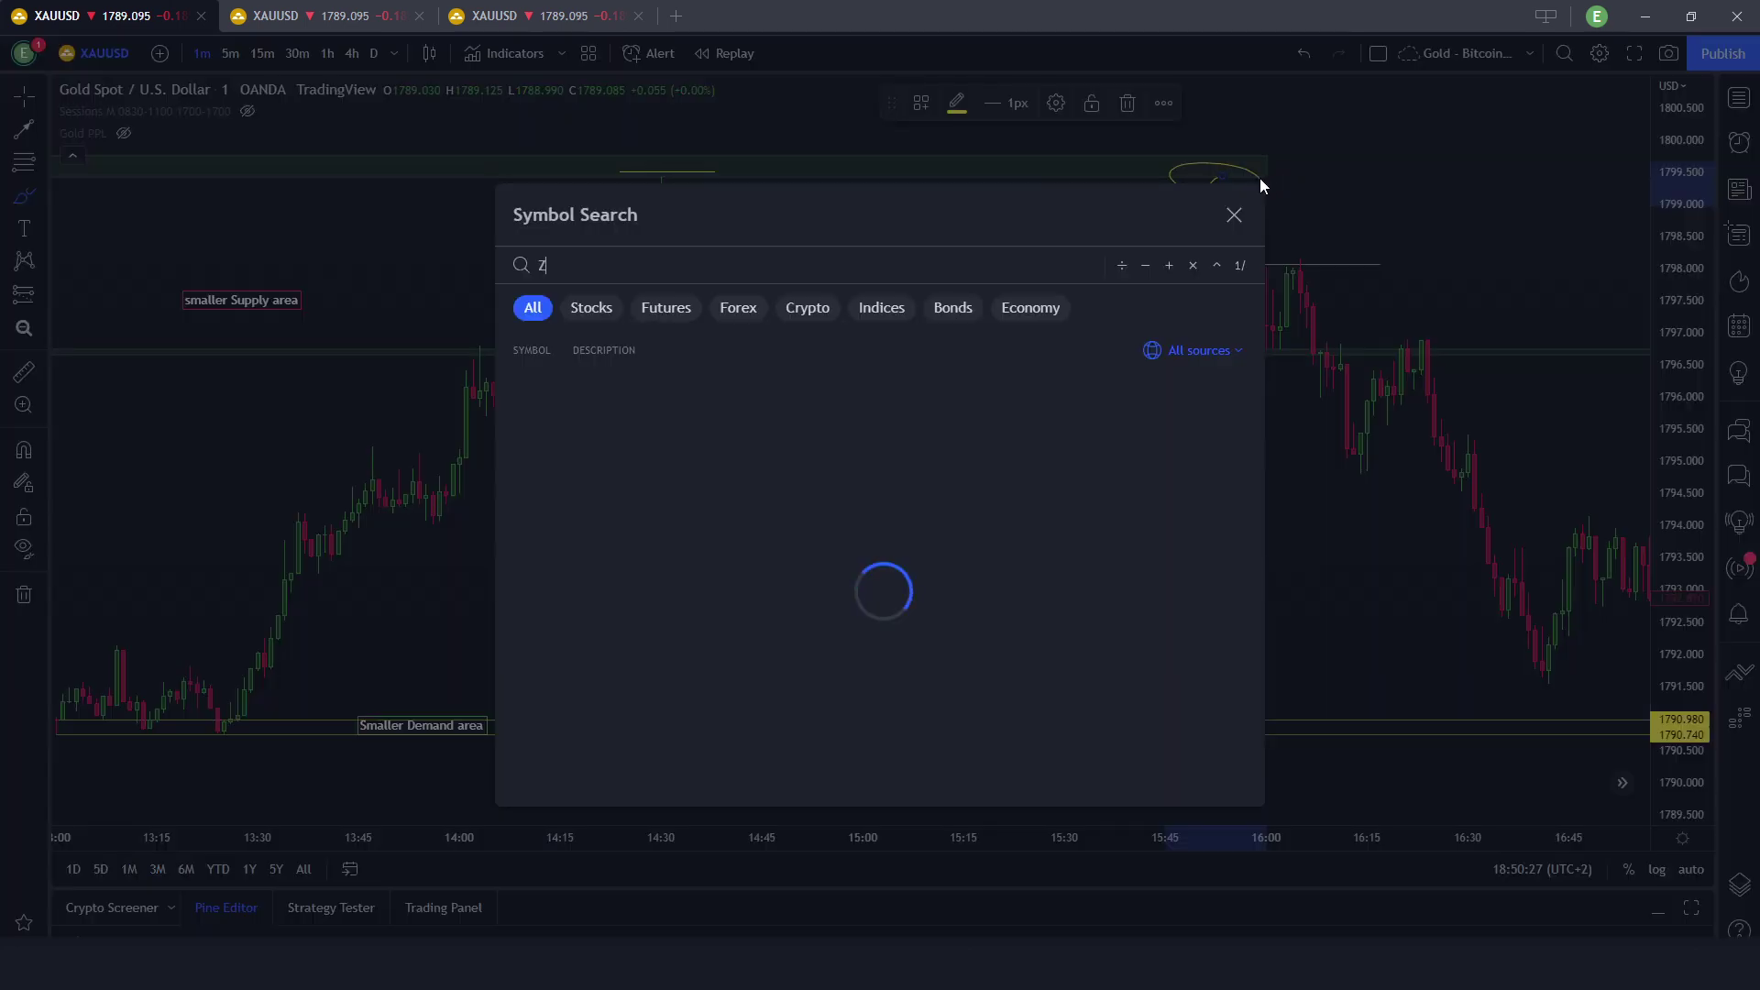
pyautogui.click(1234, 214)
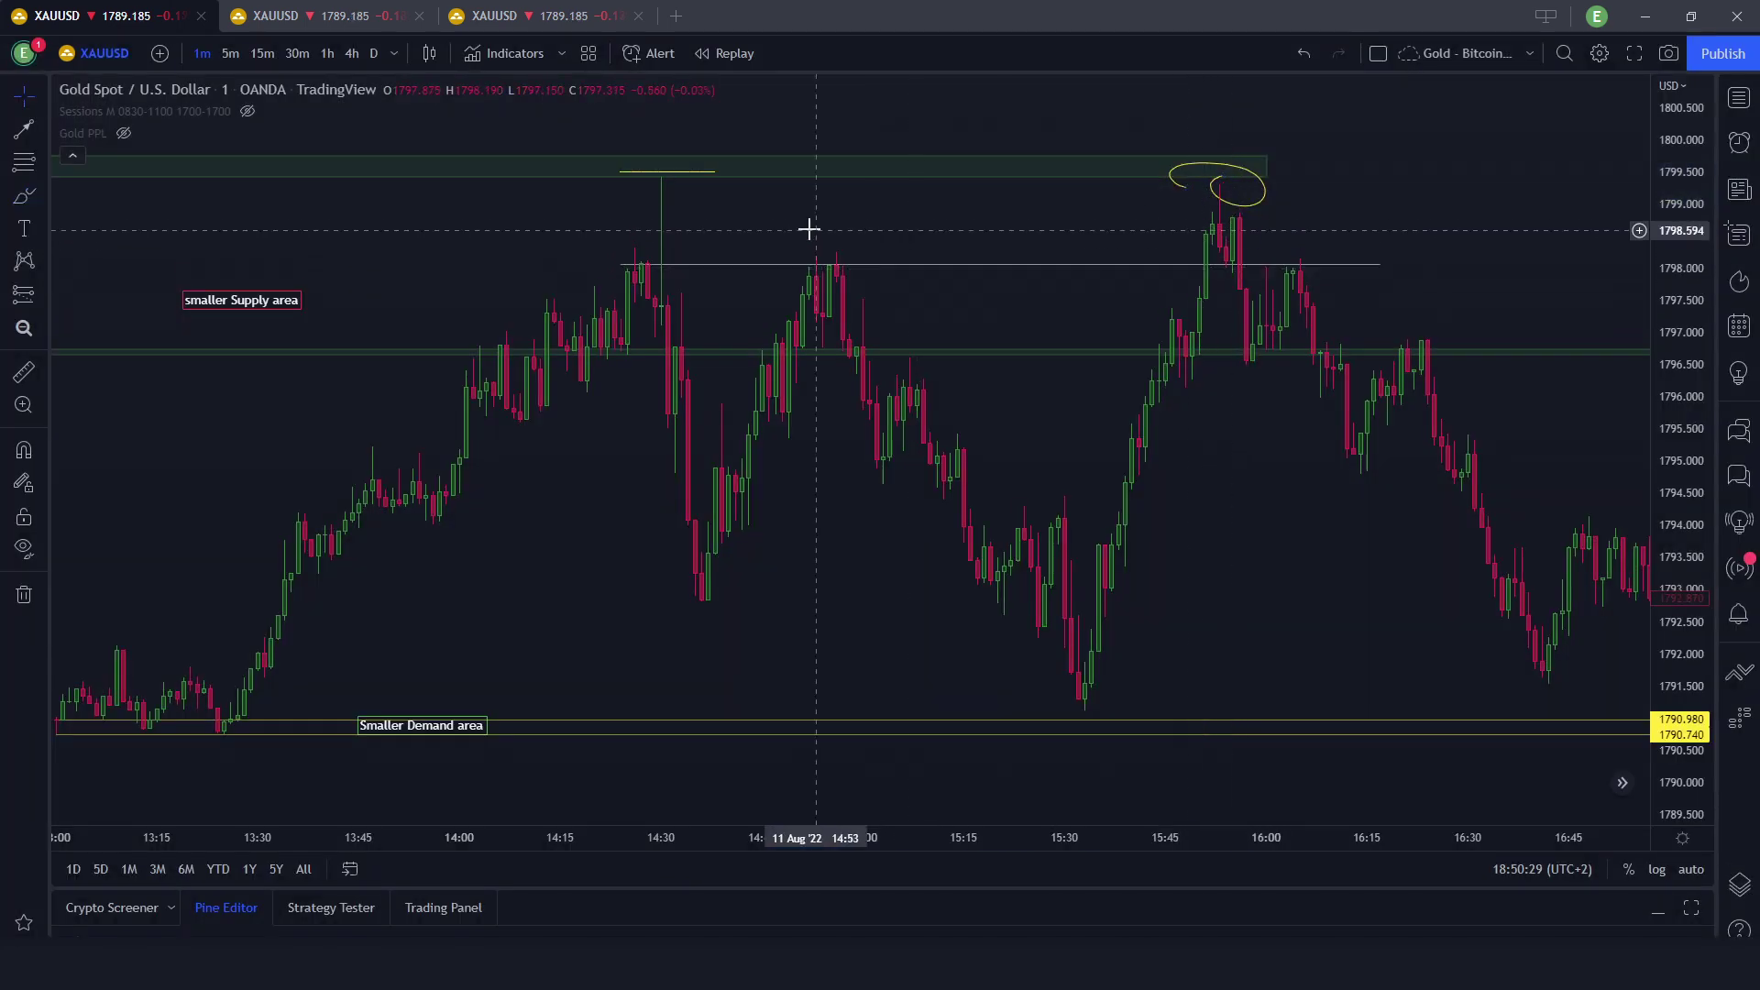
pyautogui.click(24, 195)
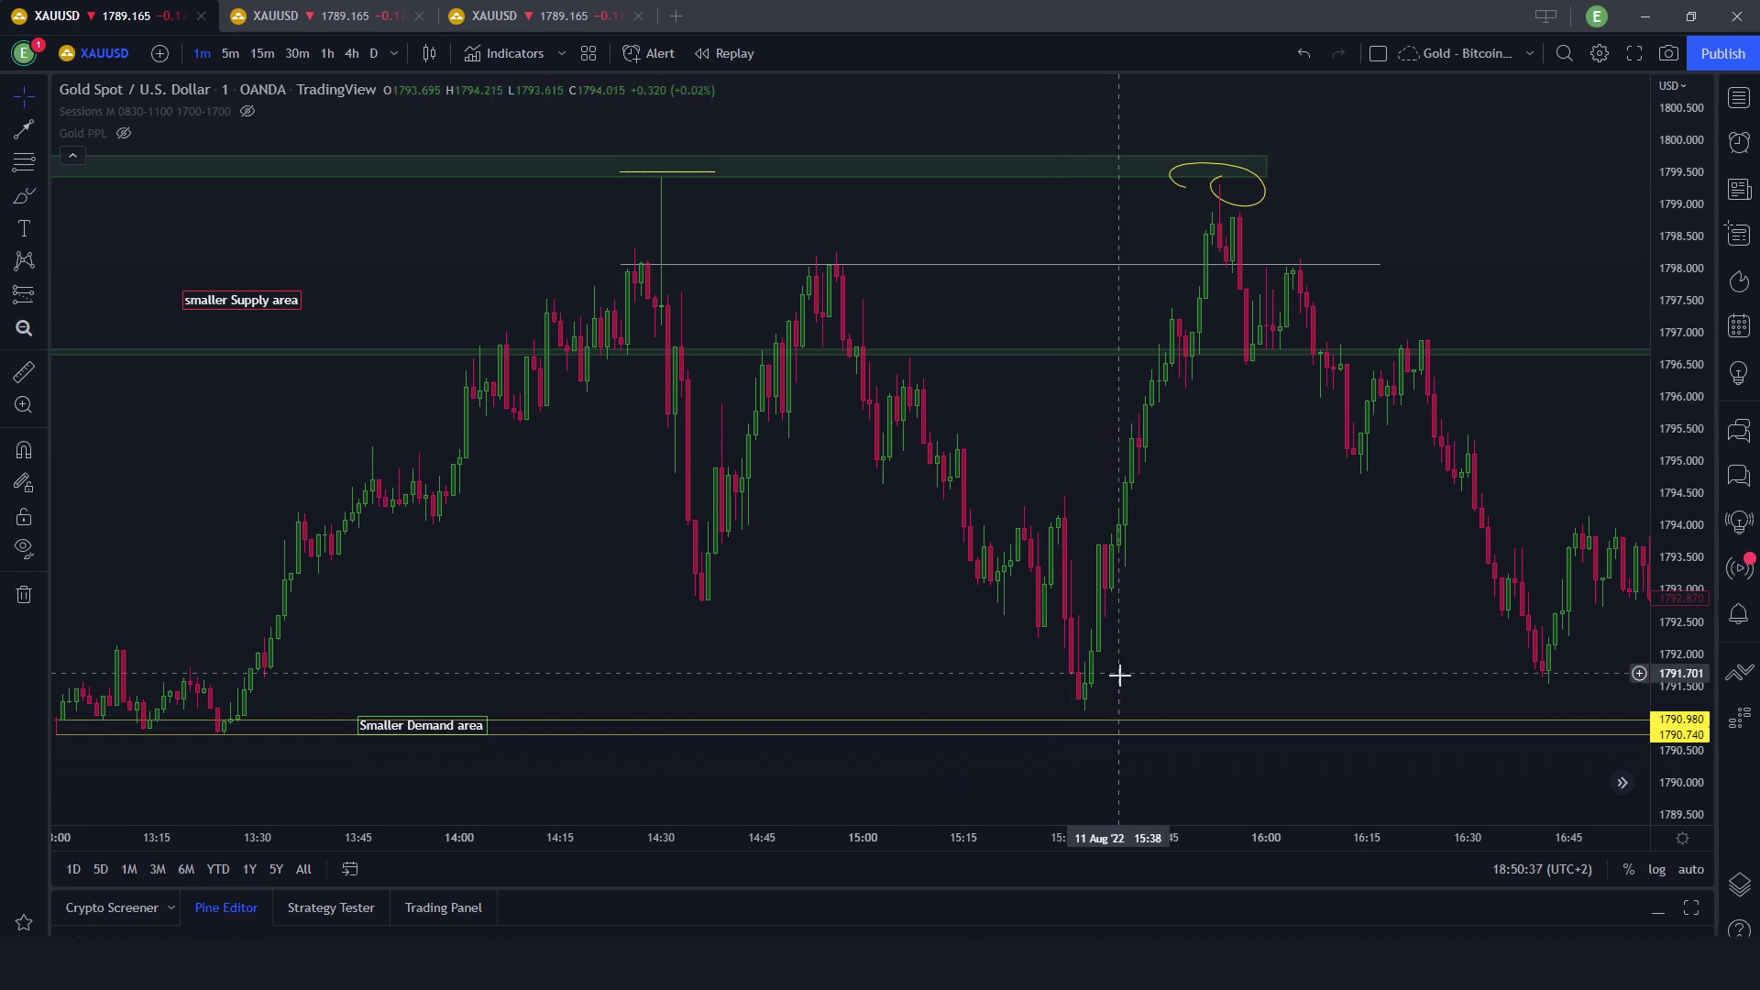
# Set the crosshair's colour opacity to 0% in the chart appearance settings and apply the change.
pyautogui.click(1599, 53)
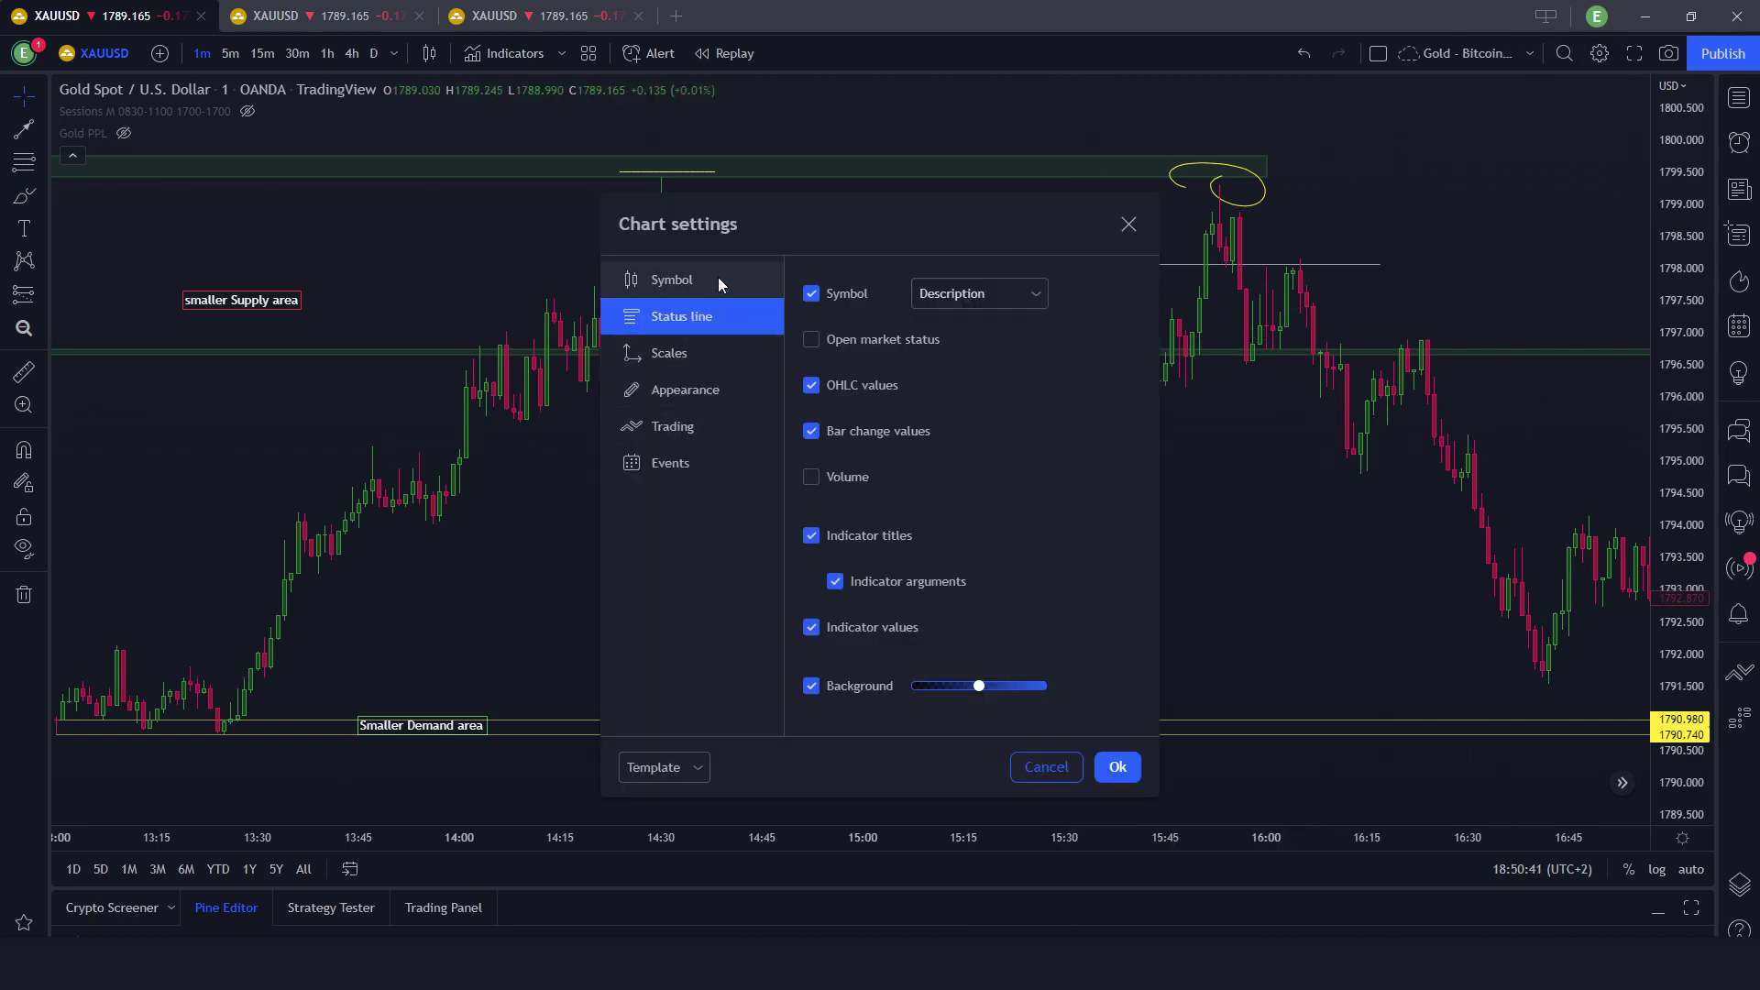
pyautogui.click(696, 382)
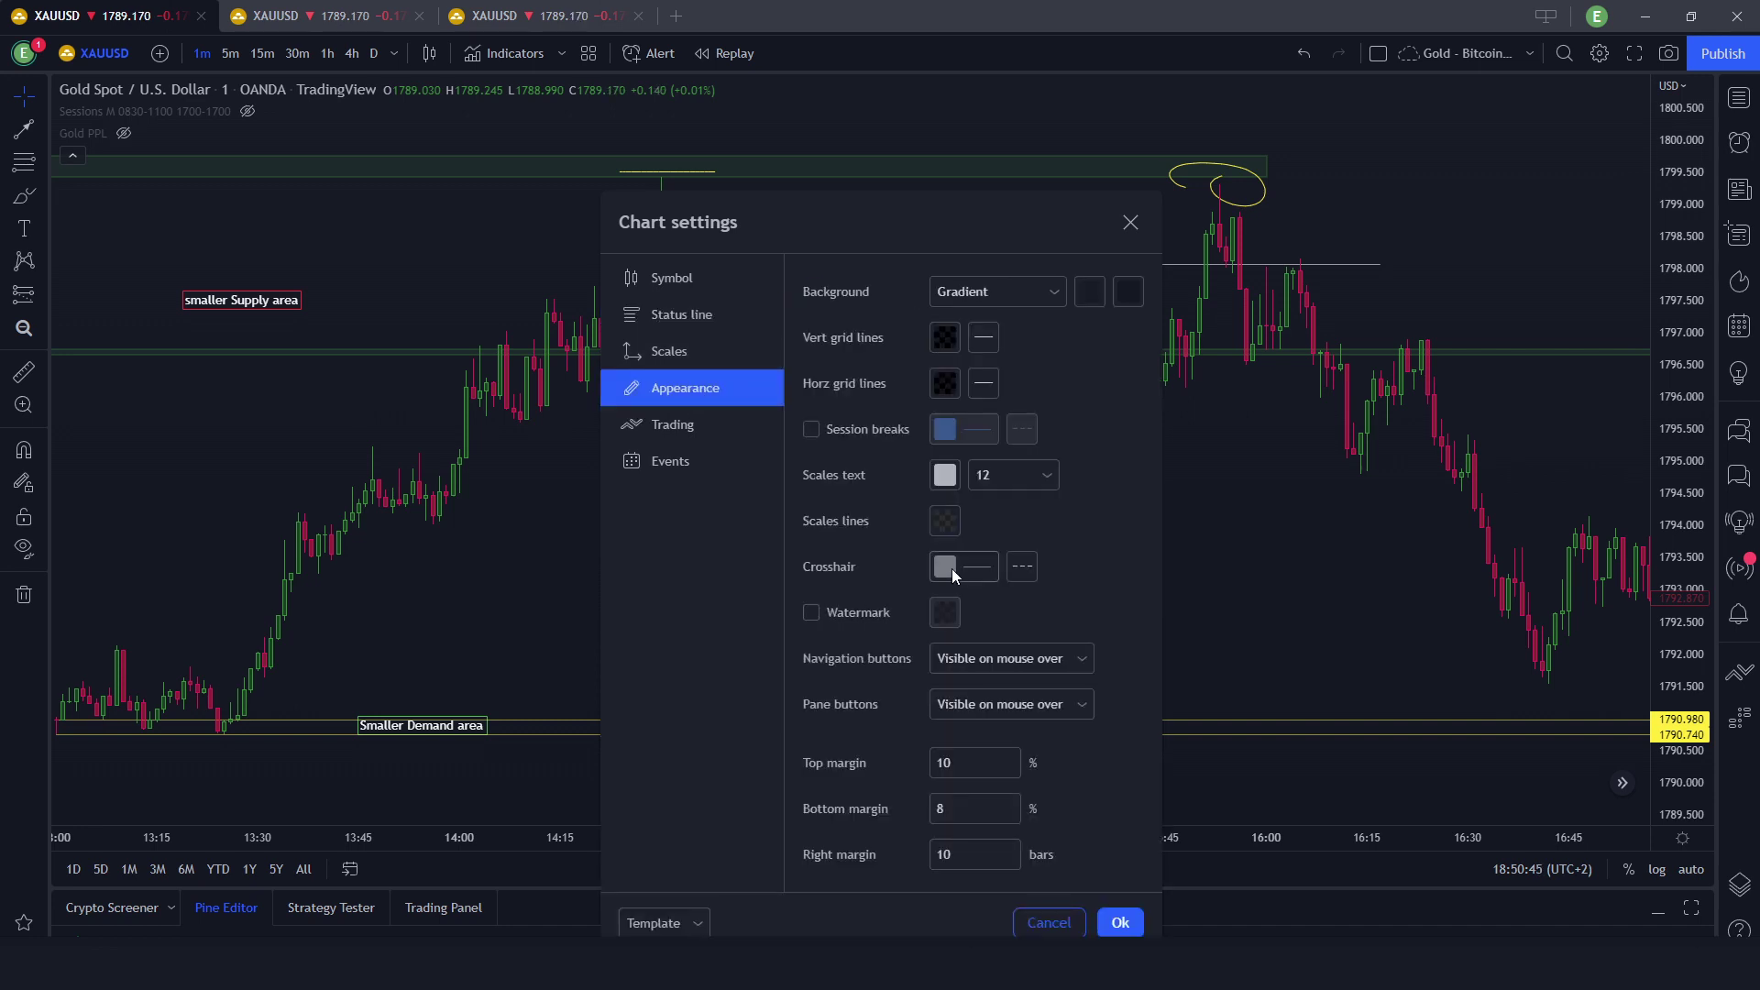
pyautogui.click(982, 570)
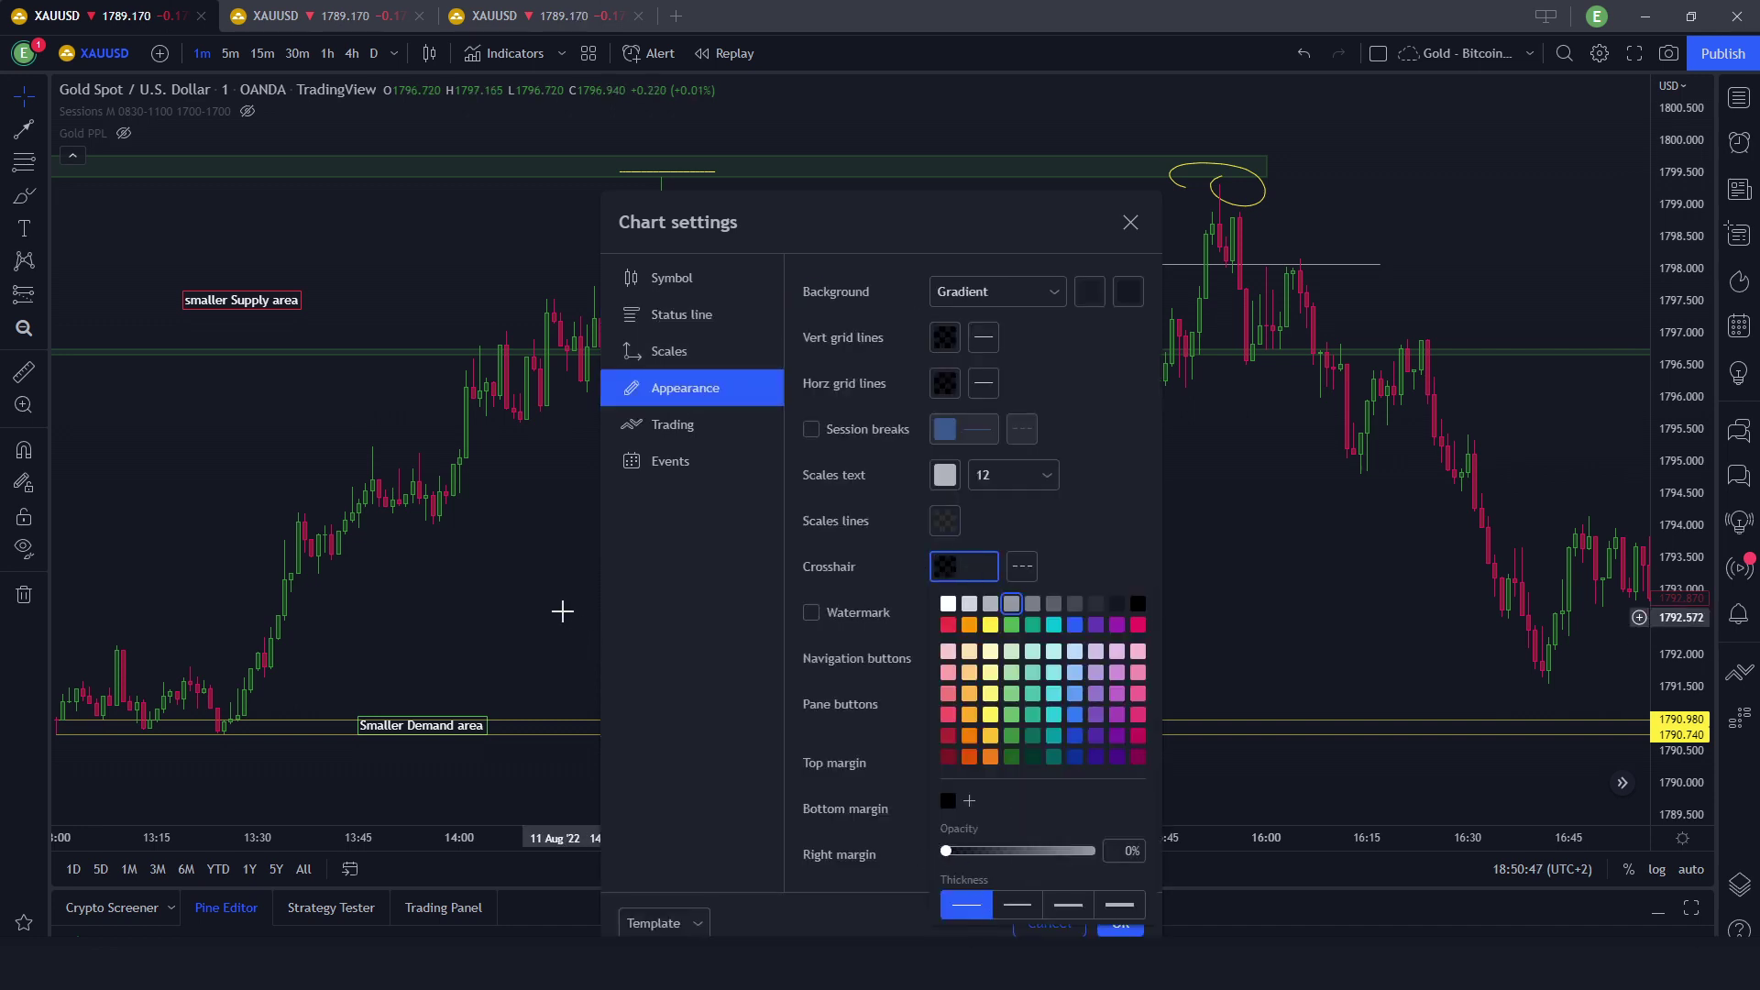
pyautogui.click(1125, 931)
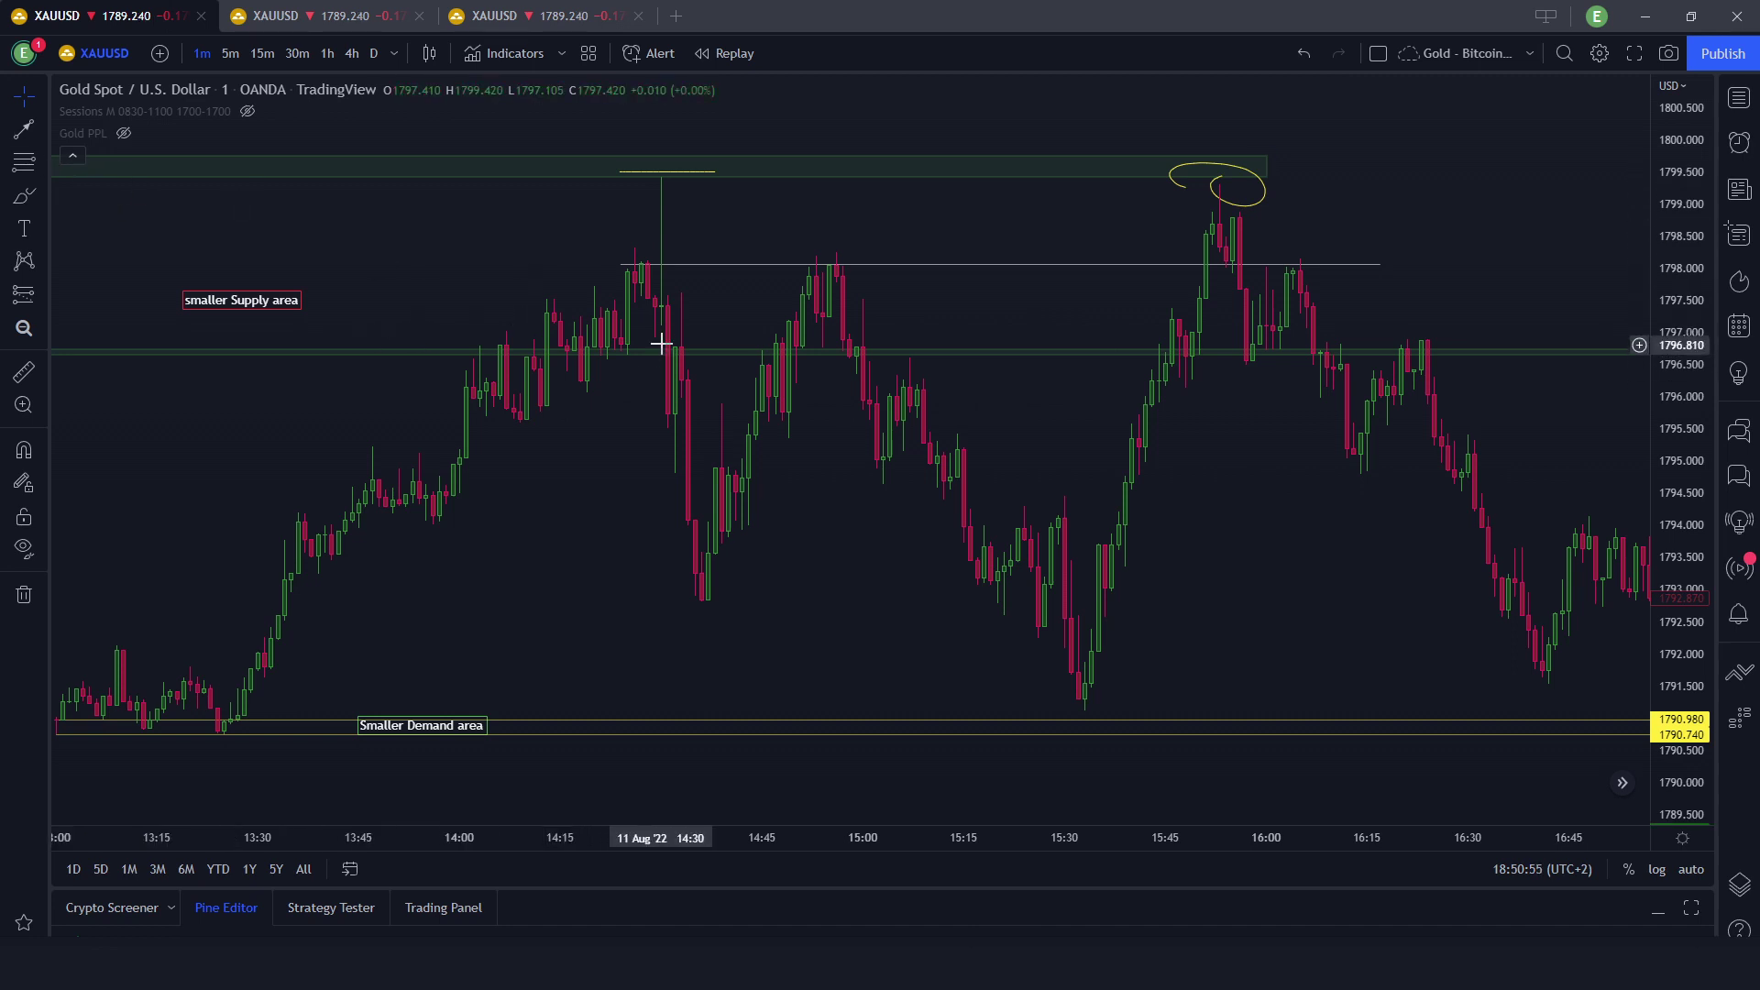
# Measure the price drop from the 14:30 candle's body down to the following low, then clear the measurement.
pyautogui.keyDown('shift'); pyautogui.click(655, 317); pyautogui.keyUp('shift')
pyautogui.click(655, 600)
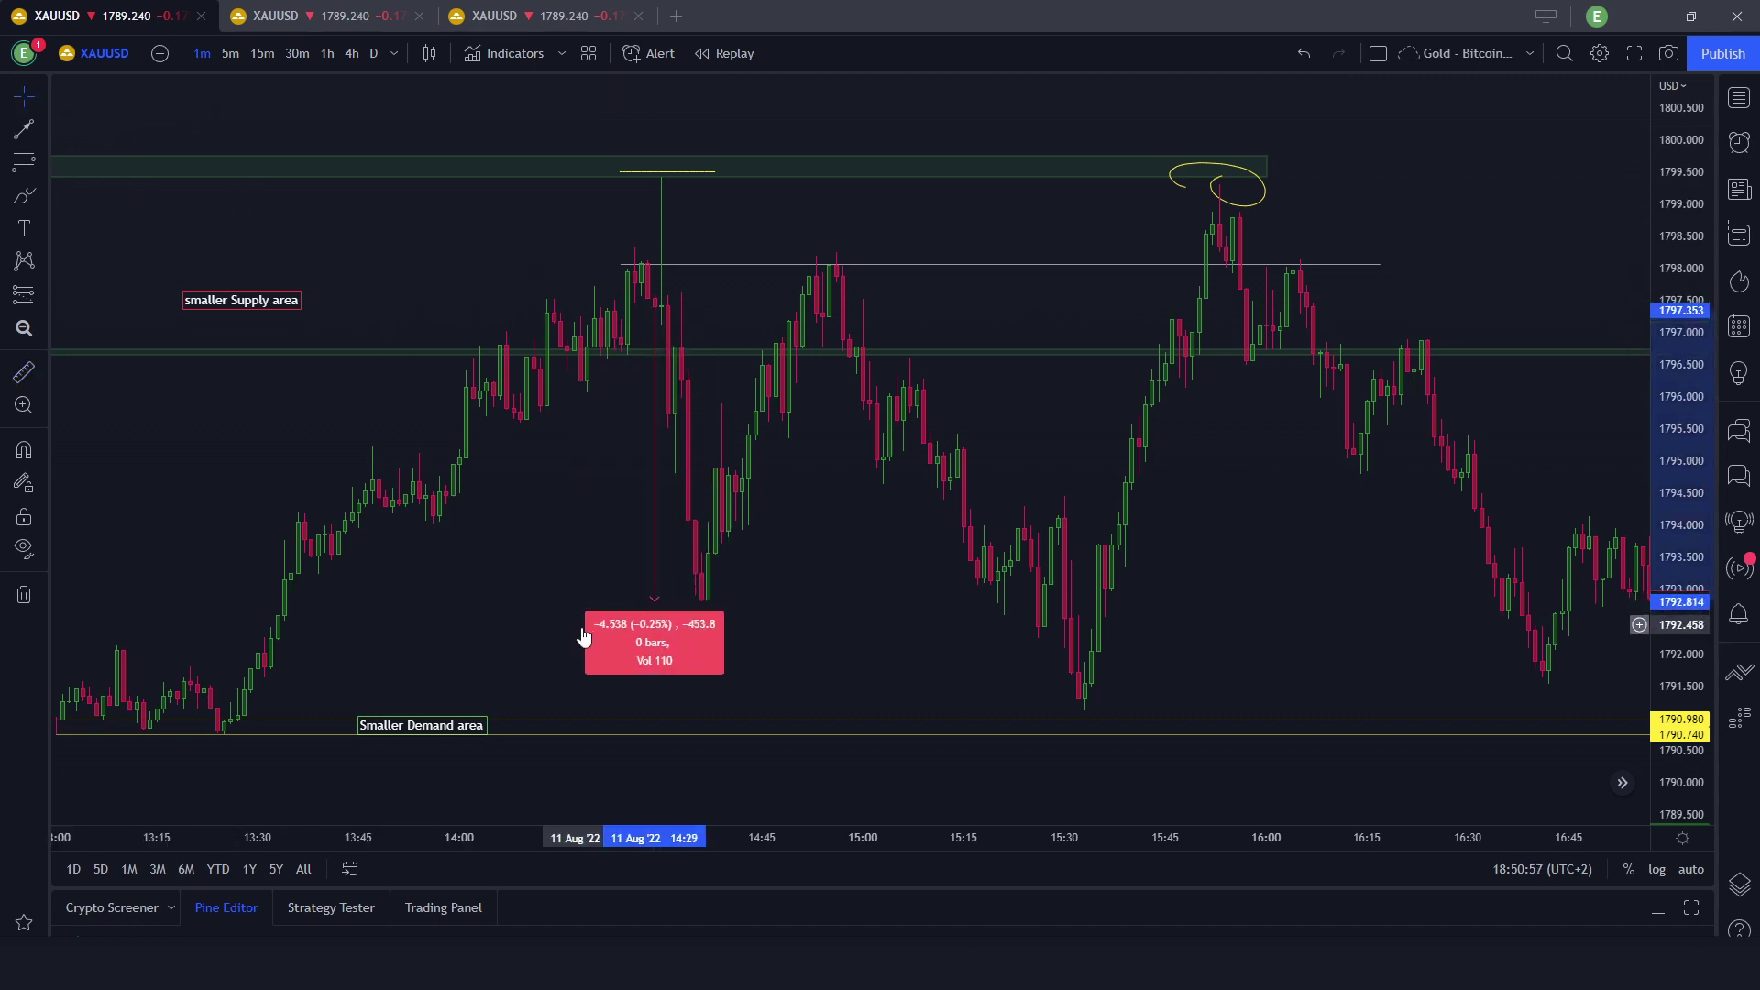
pyautogui.click(401, 605)
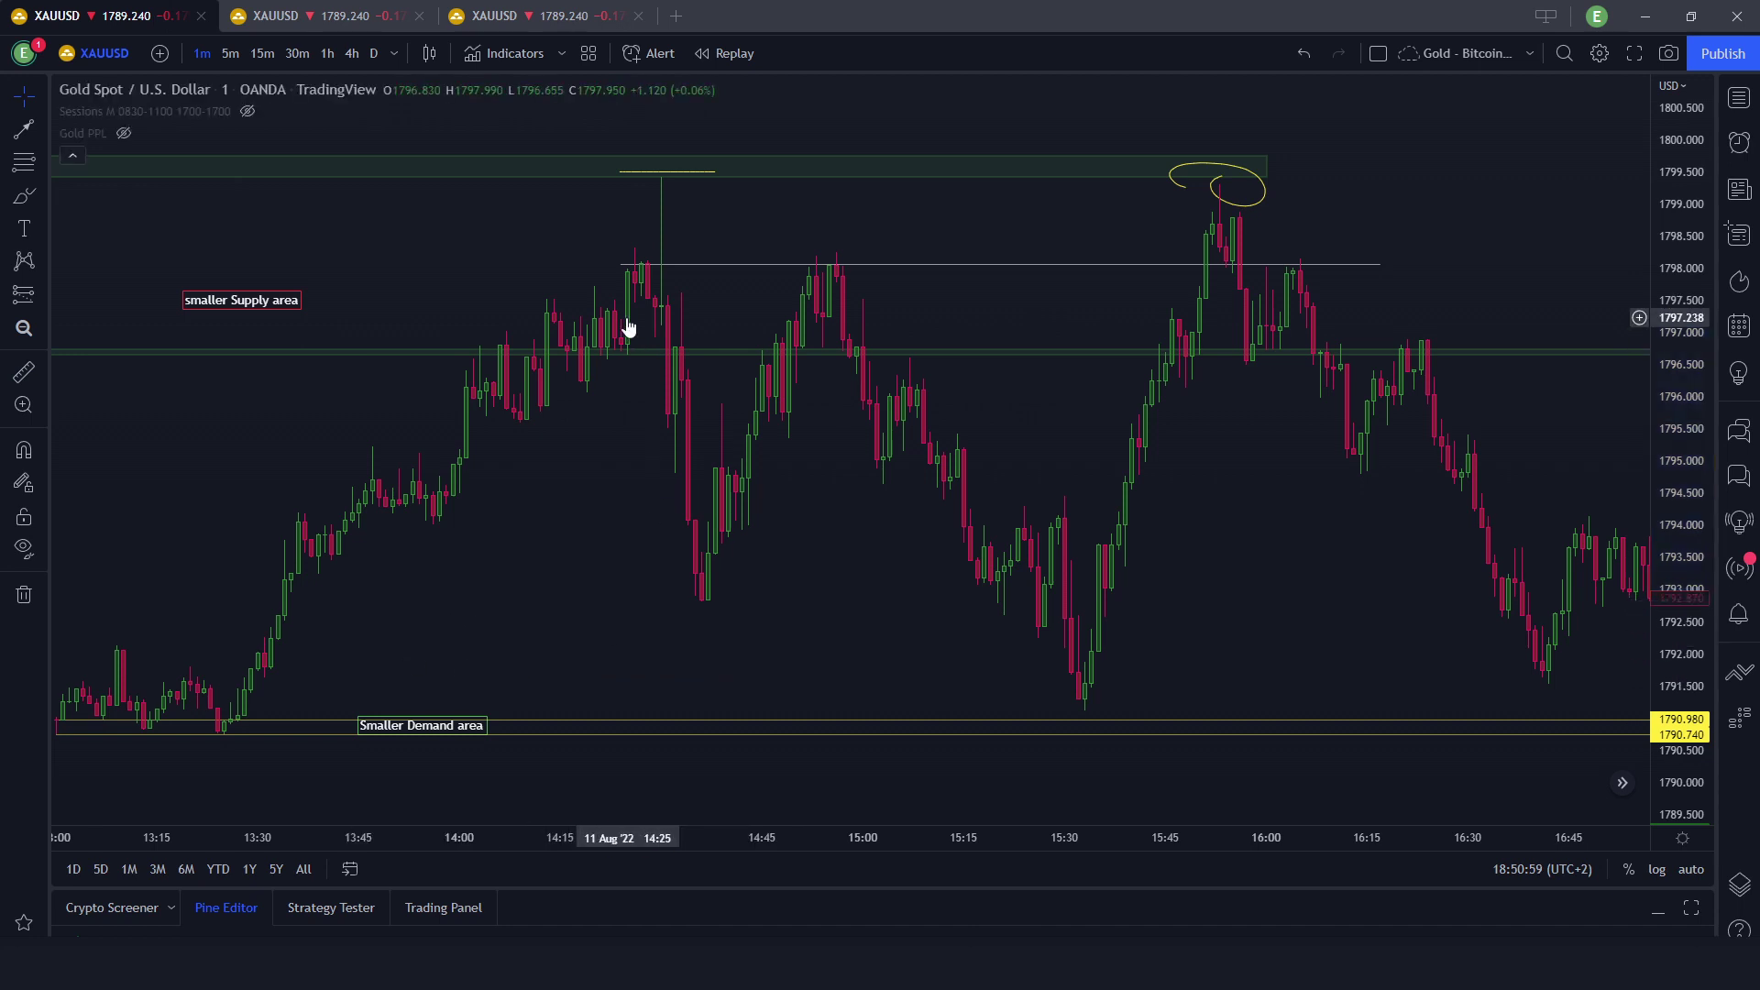
# Circle the price peak around 14:55 at the horizontal line with the Brush.
pyautogui.click(24, 196)
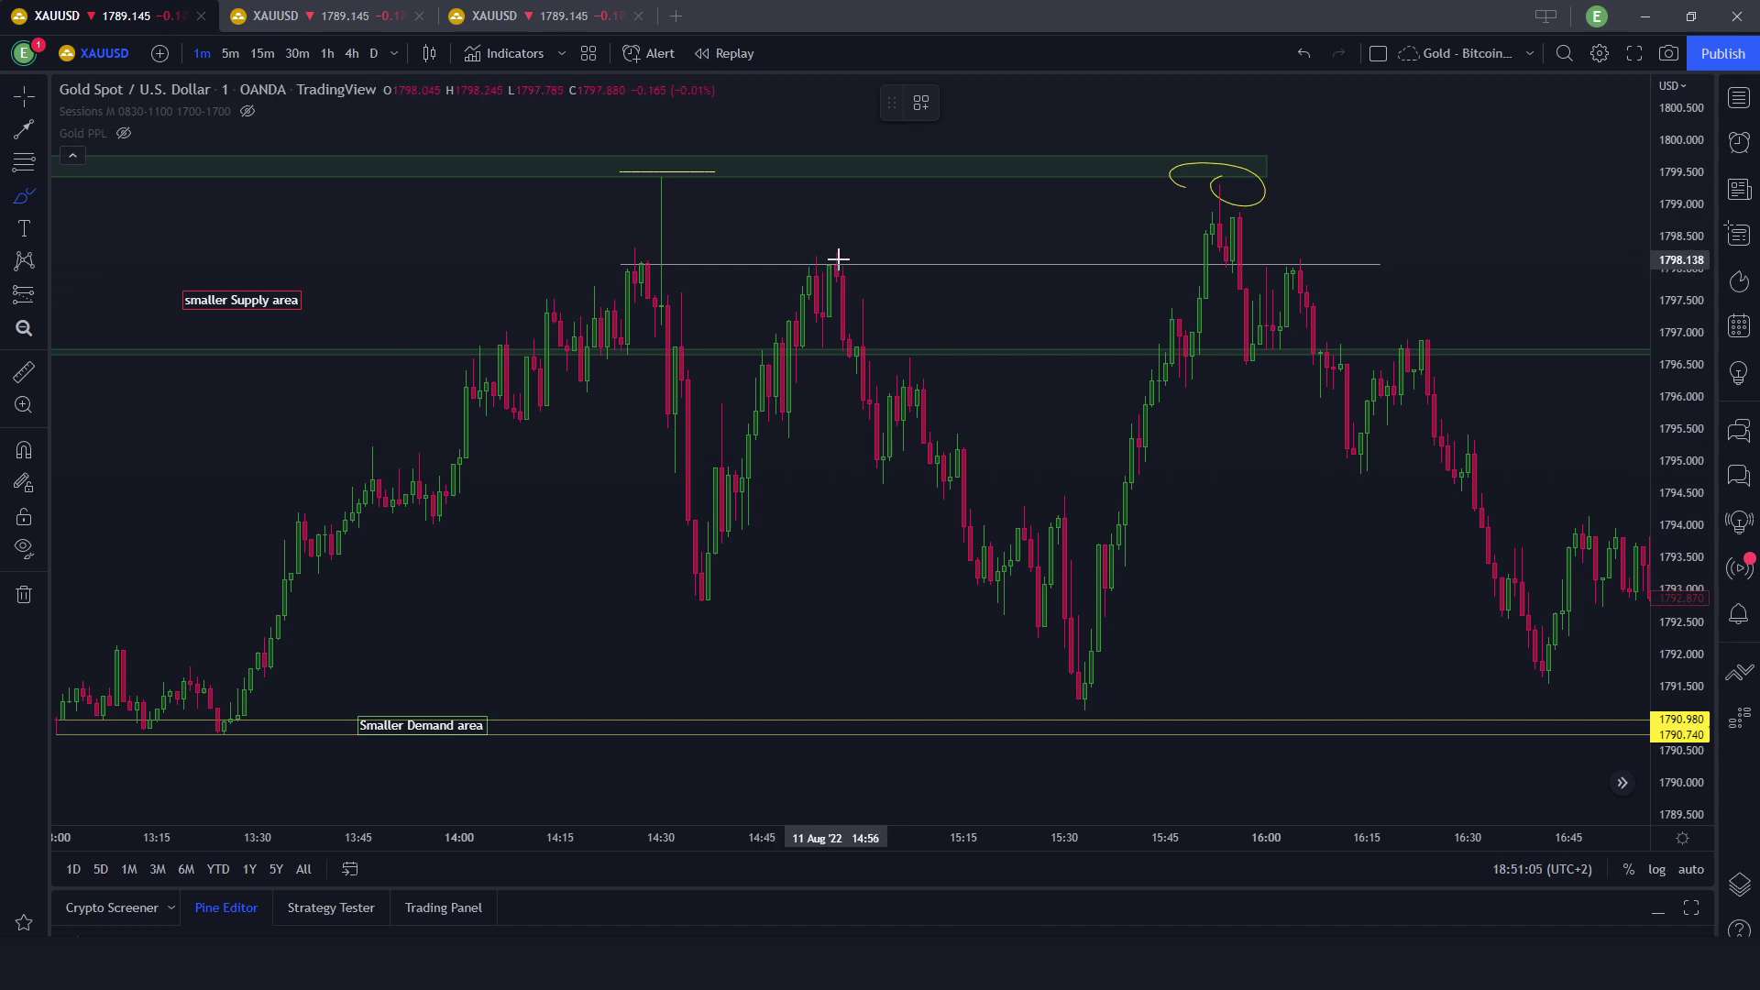
pyautogui.moveTo(864, 244)
pyautogui.mouseDown()
pyautogui.moveTo(790, 260)
pyautogui.moveTo(871, 266)
pyautogui.moveTo(829, 241)
pyautogui.mouseUp()
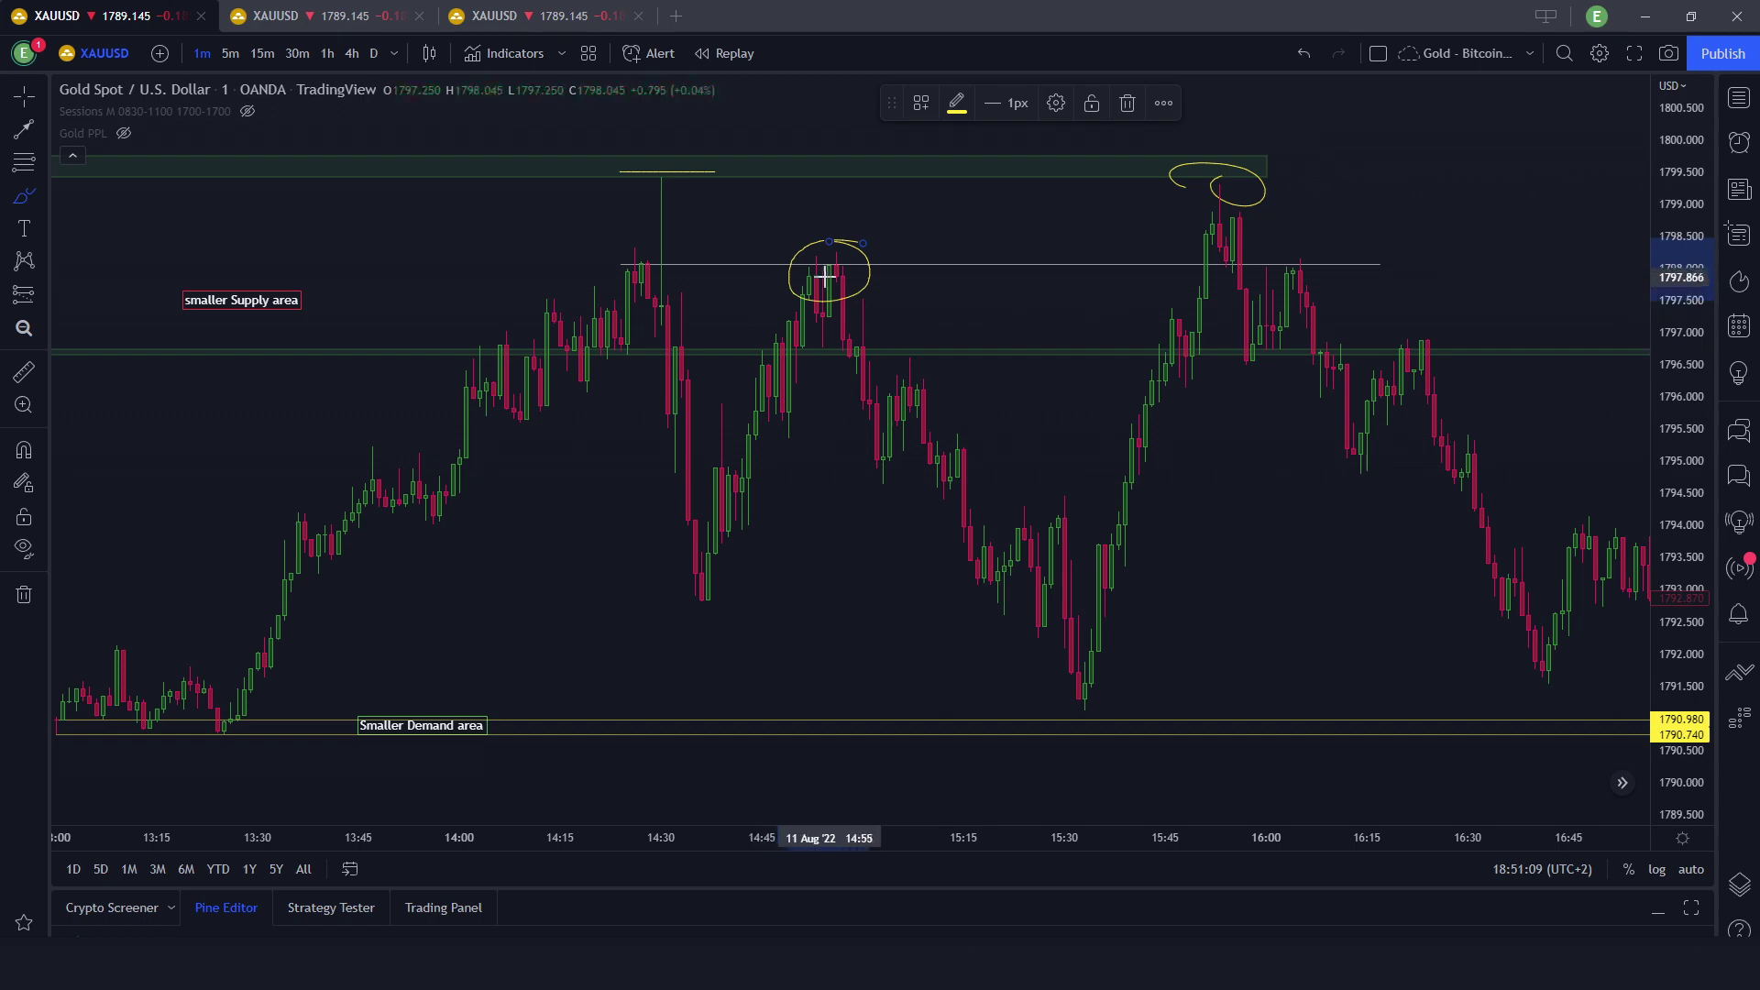
pyautogui.press('Escape')
# Switch to File Explorer and open the image XAUUSD_2022-08-11_13-45-39_a8d6b from the Aug > wk2 > 11 folder.
pyautogui.hotkey('alt', 'Tab')
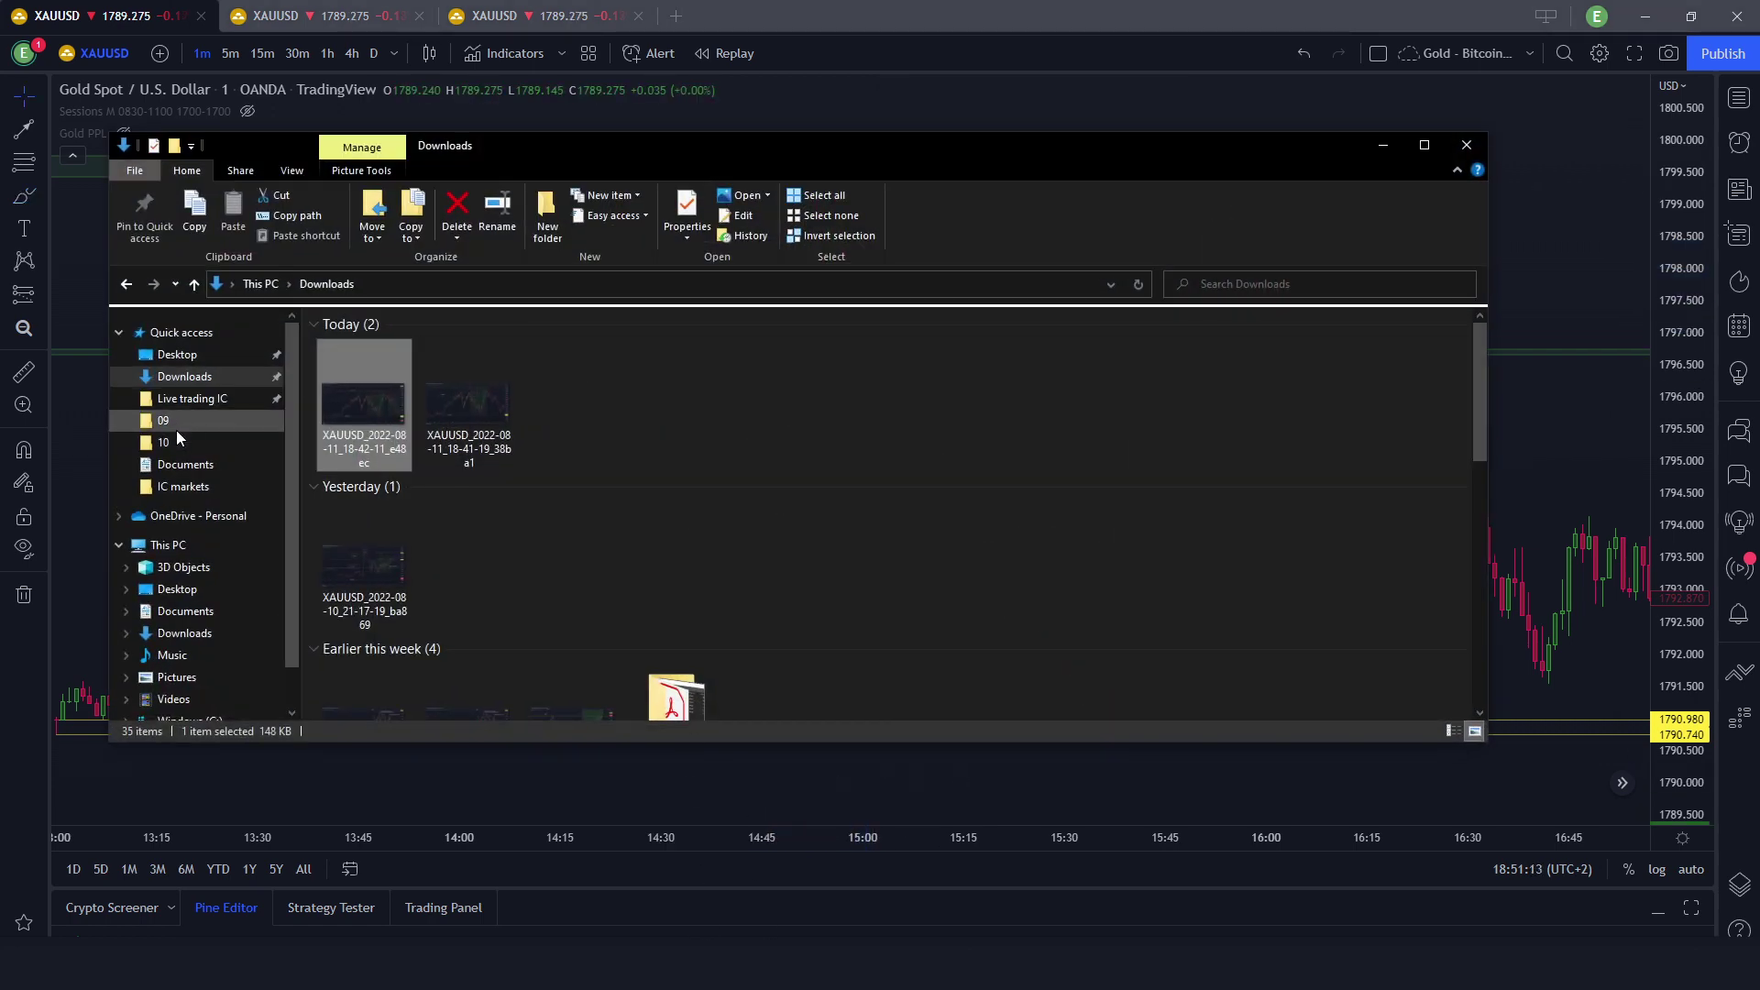
pyautogui.click(176, 440)
pyautogui.click(566, 285)
pyautogui.click(586, 323)
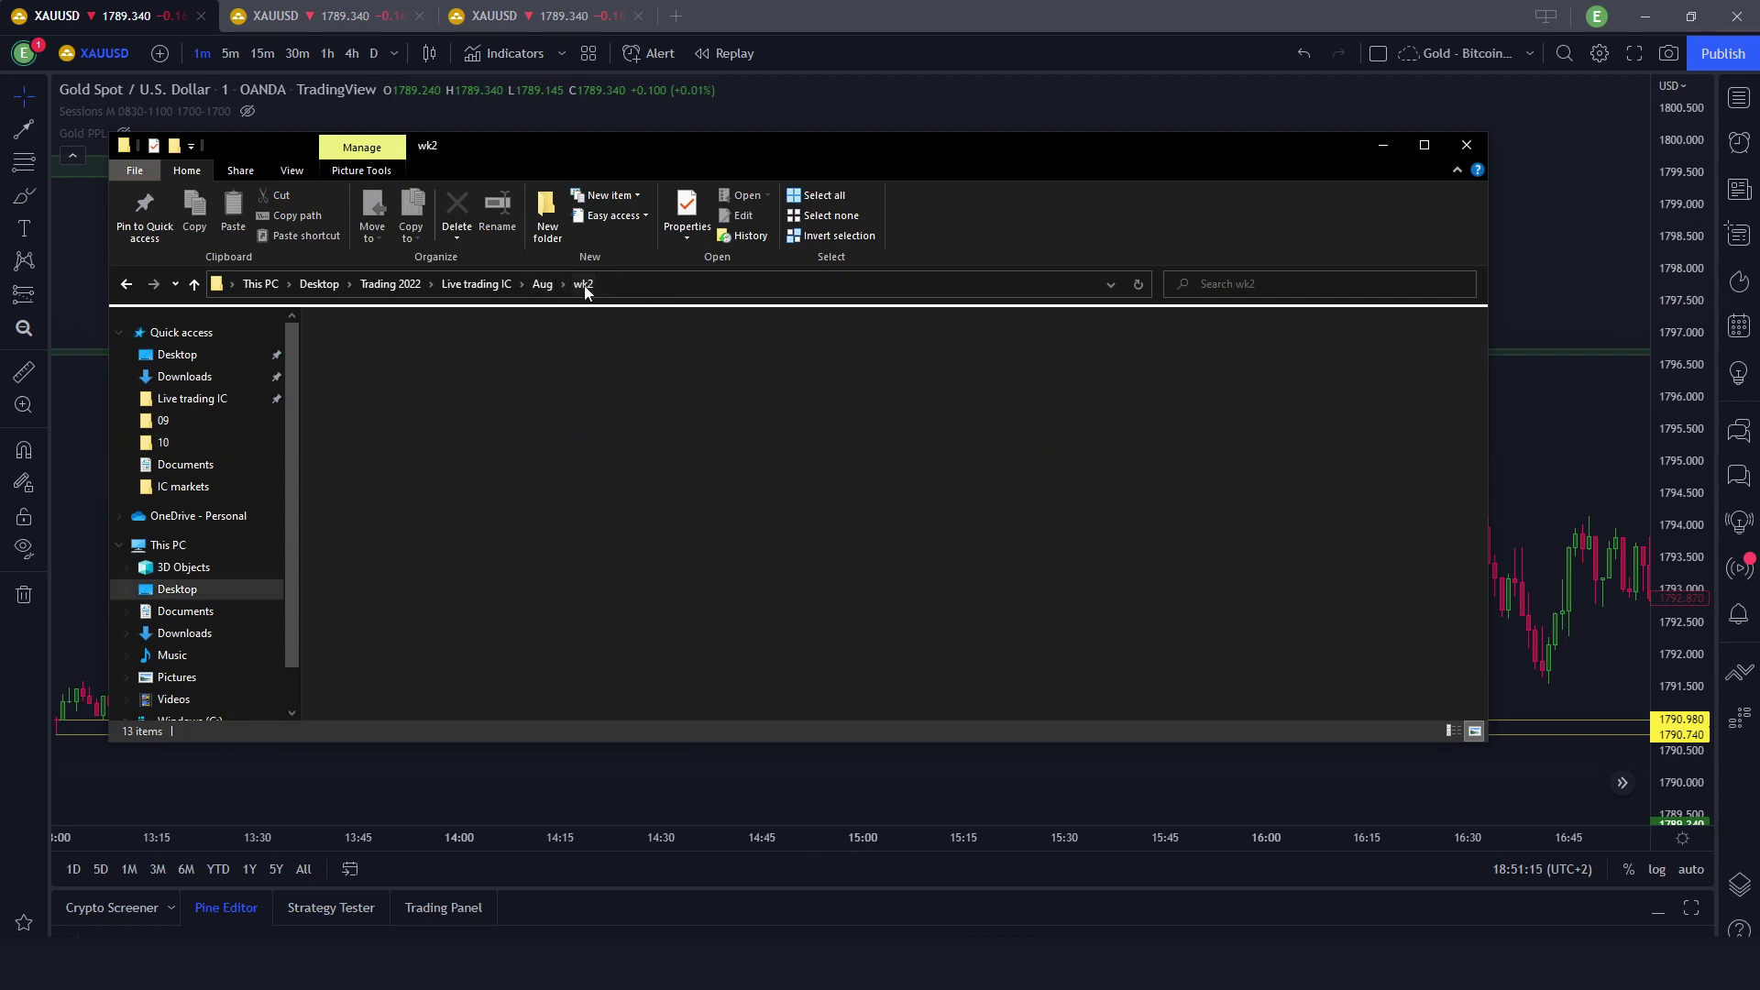
pyautogui.doubleClick(641, 358)
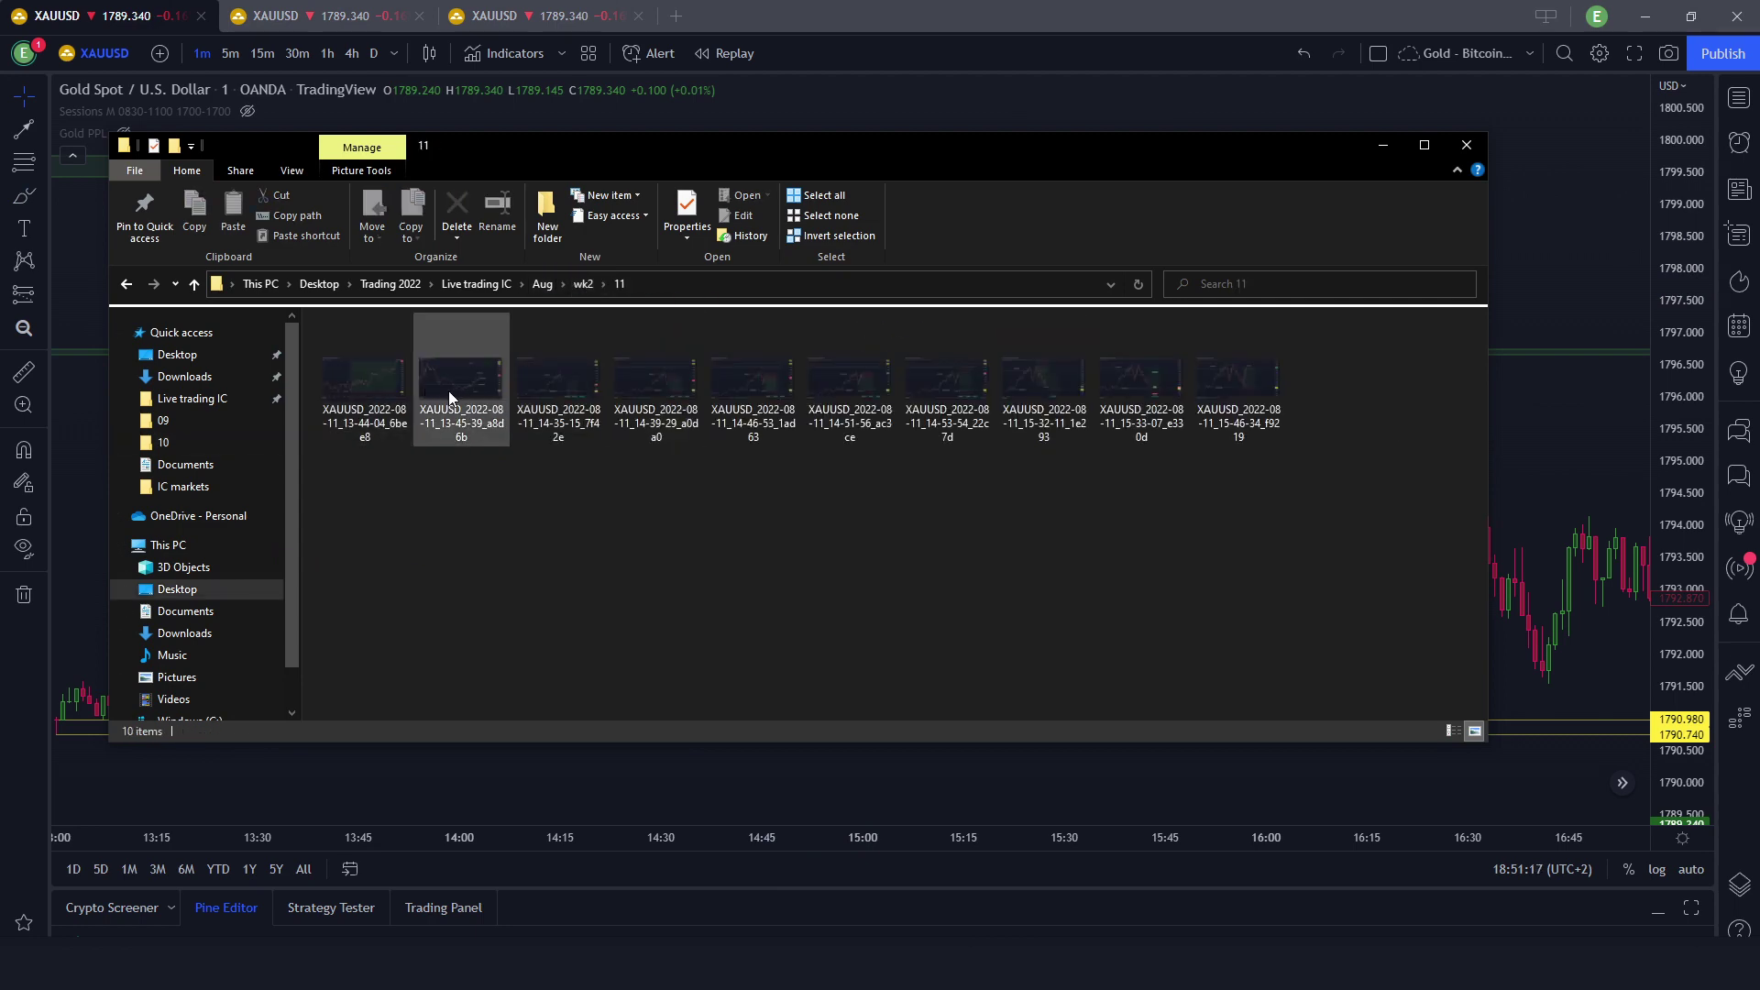
pyautogui.doubleClick(486, 392)
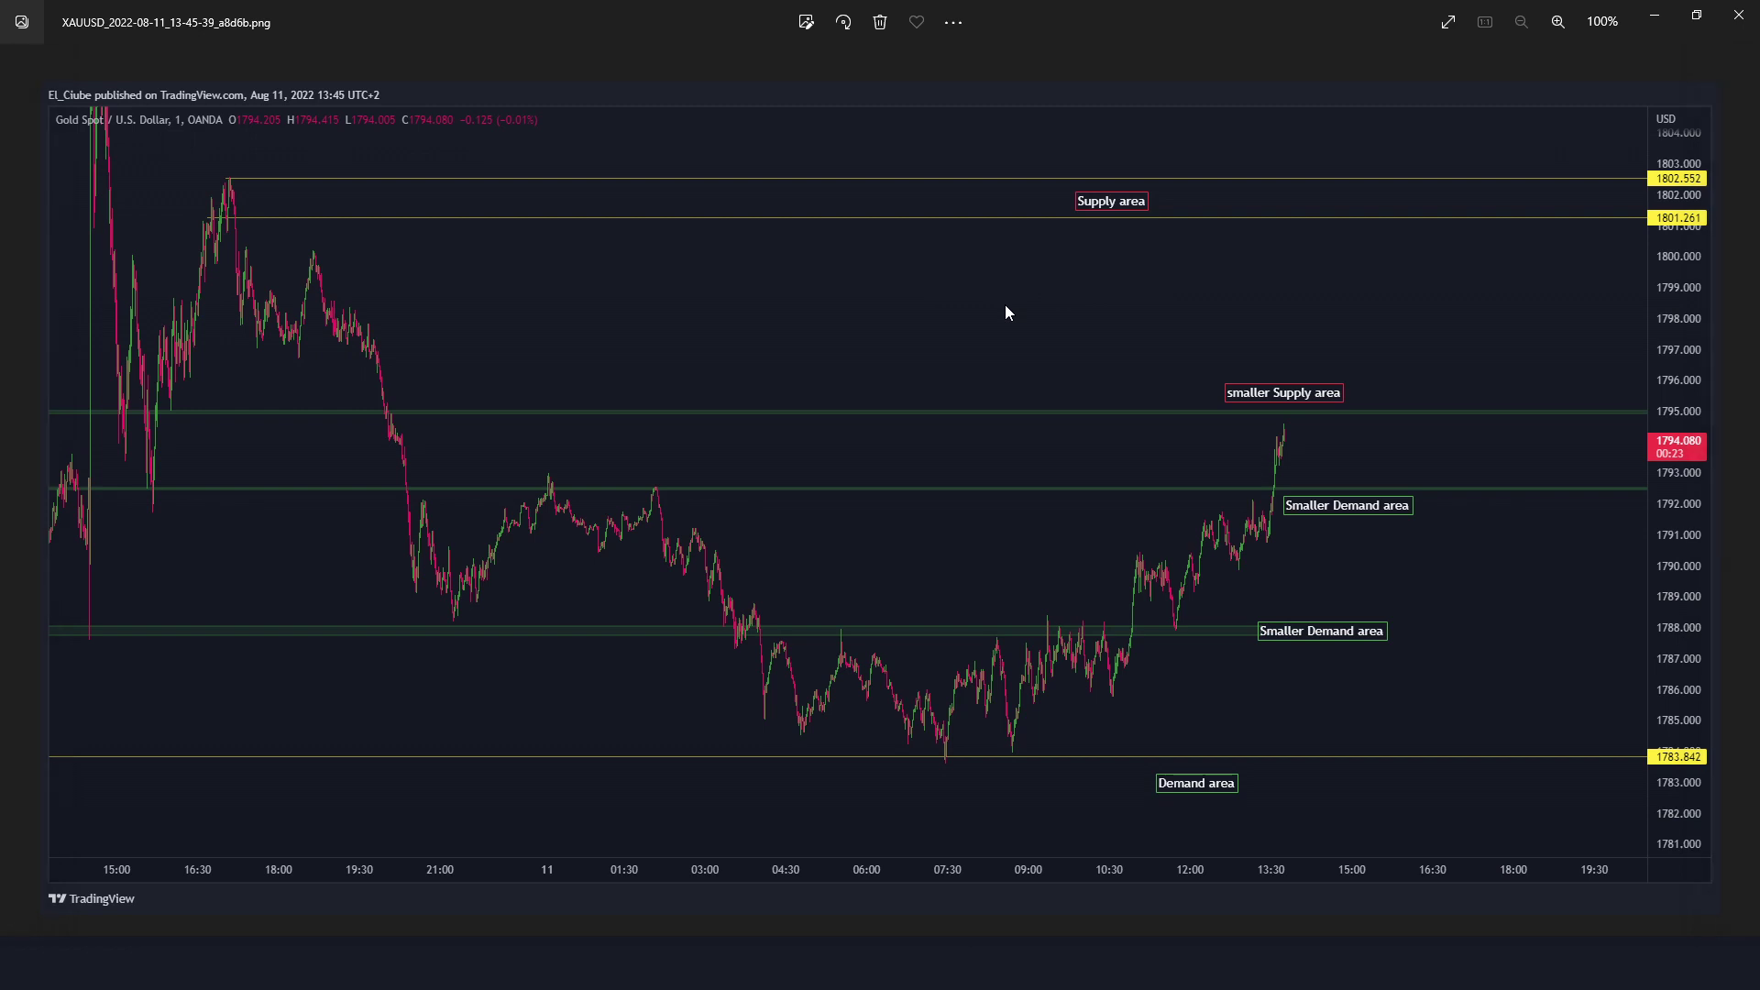
# Step forward through the saved chart snapshots from 13:45 to the 14:53 one, reviewing how the trade setup develops.
pyautogui.press('Right')
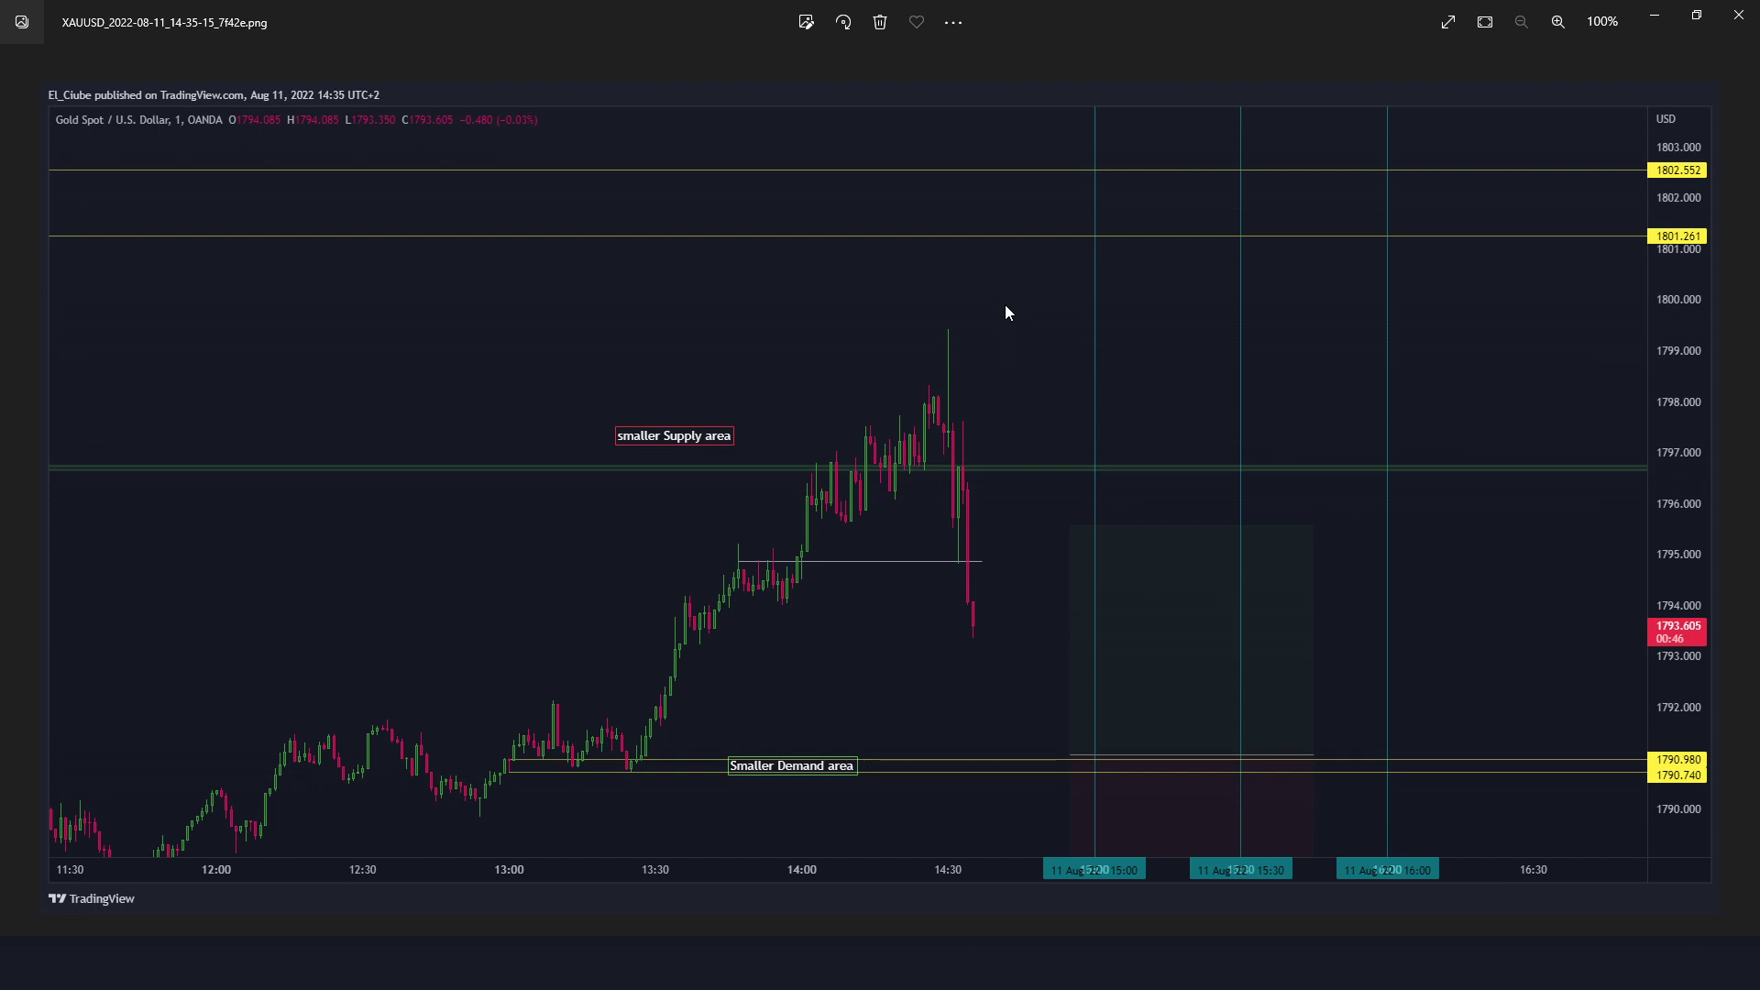
pyautogui.press('Right')
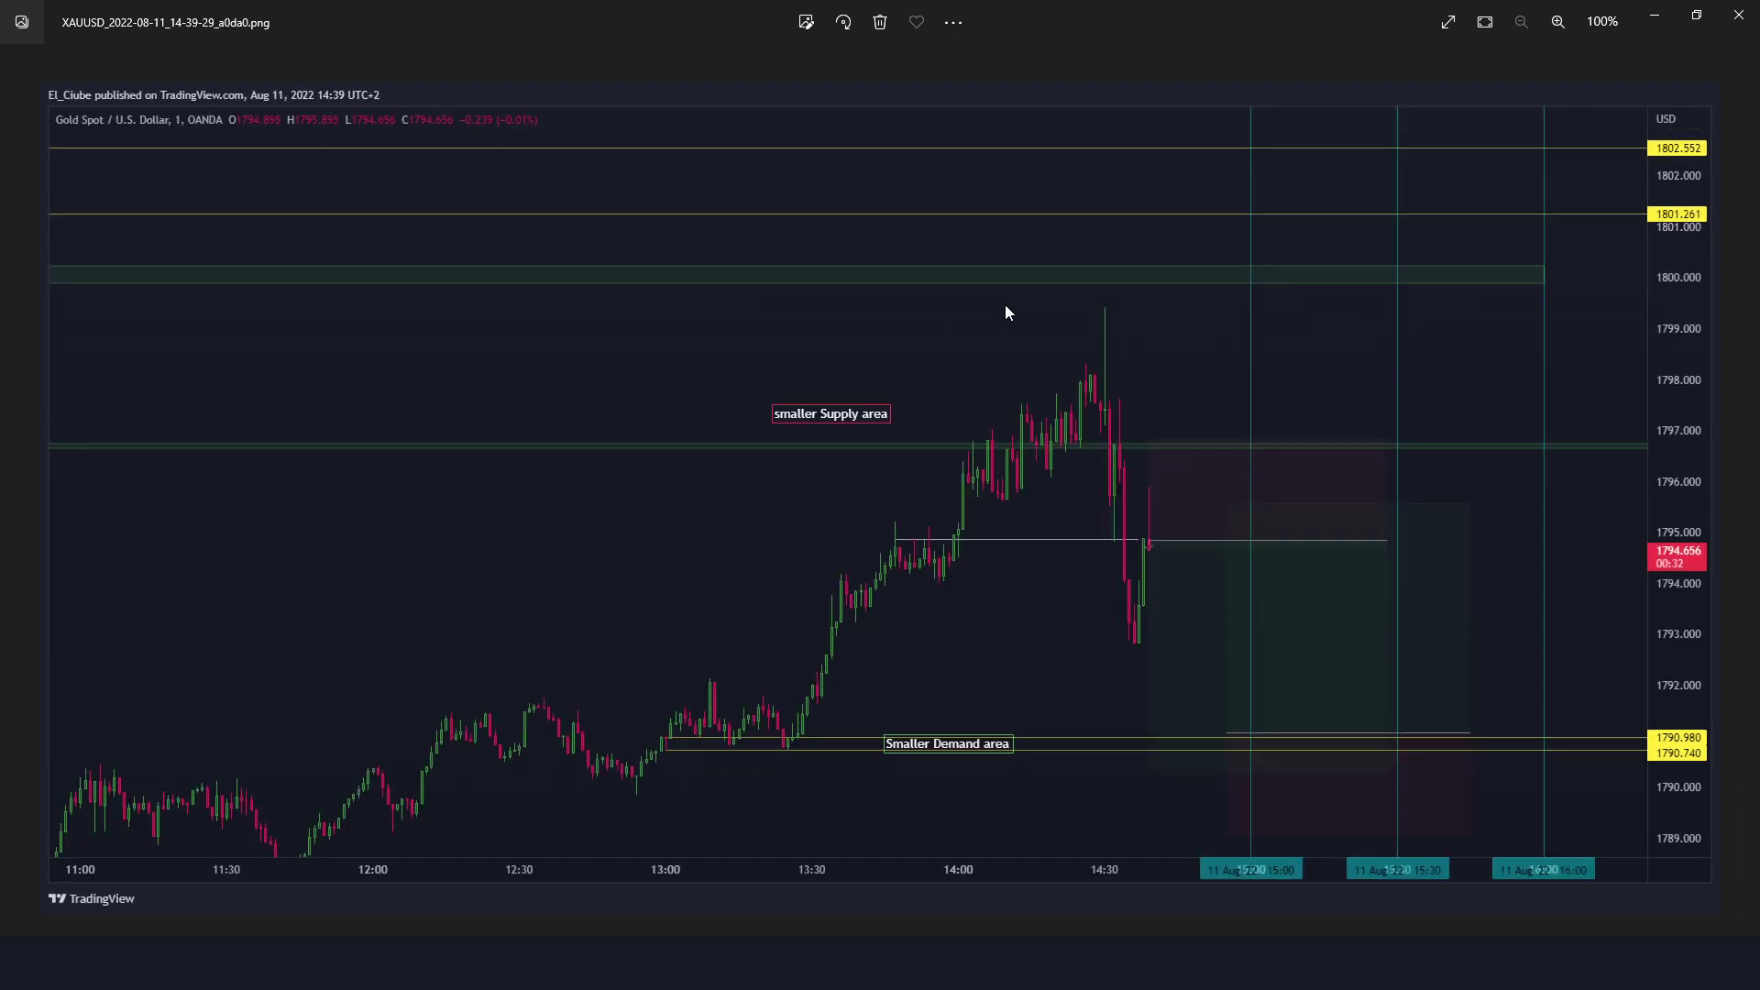
pyautogui.press('Right')
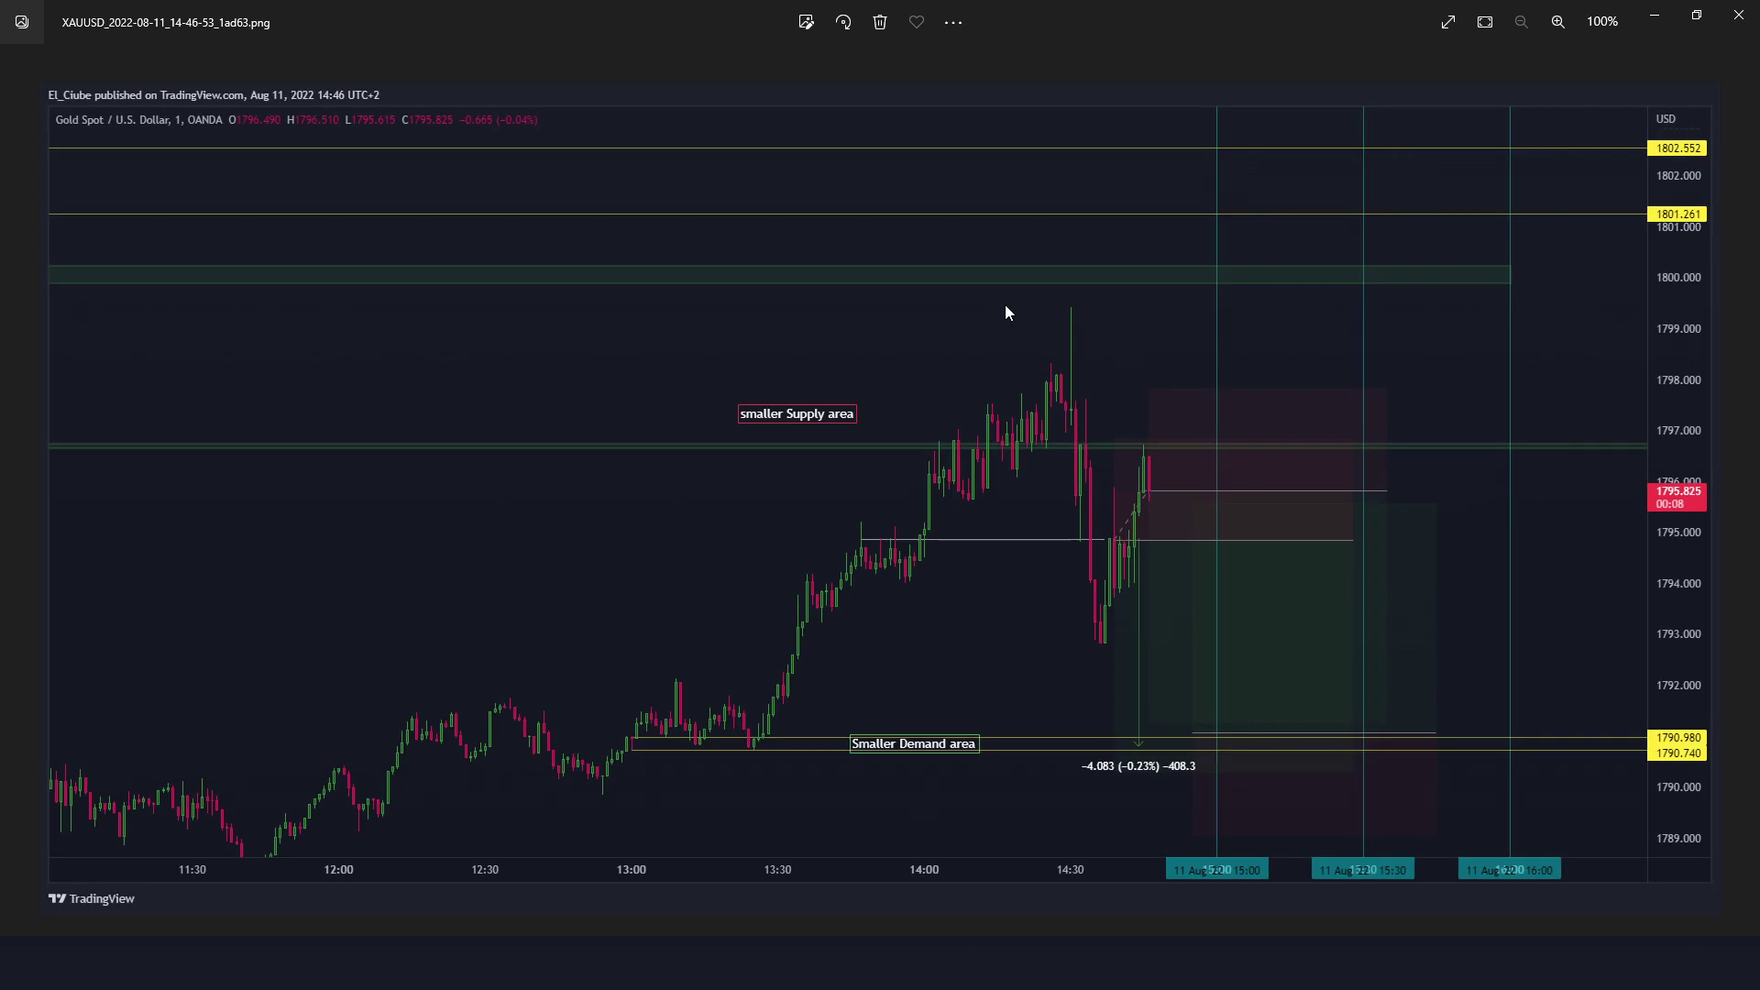
pyautogui.press('Right')
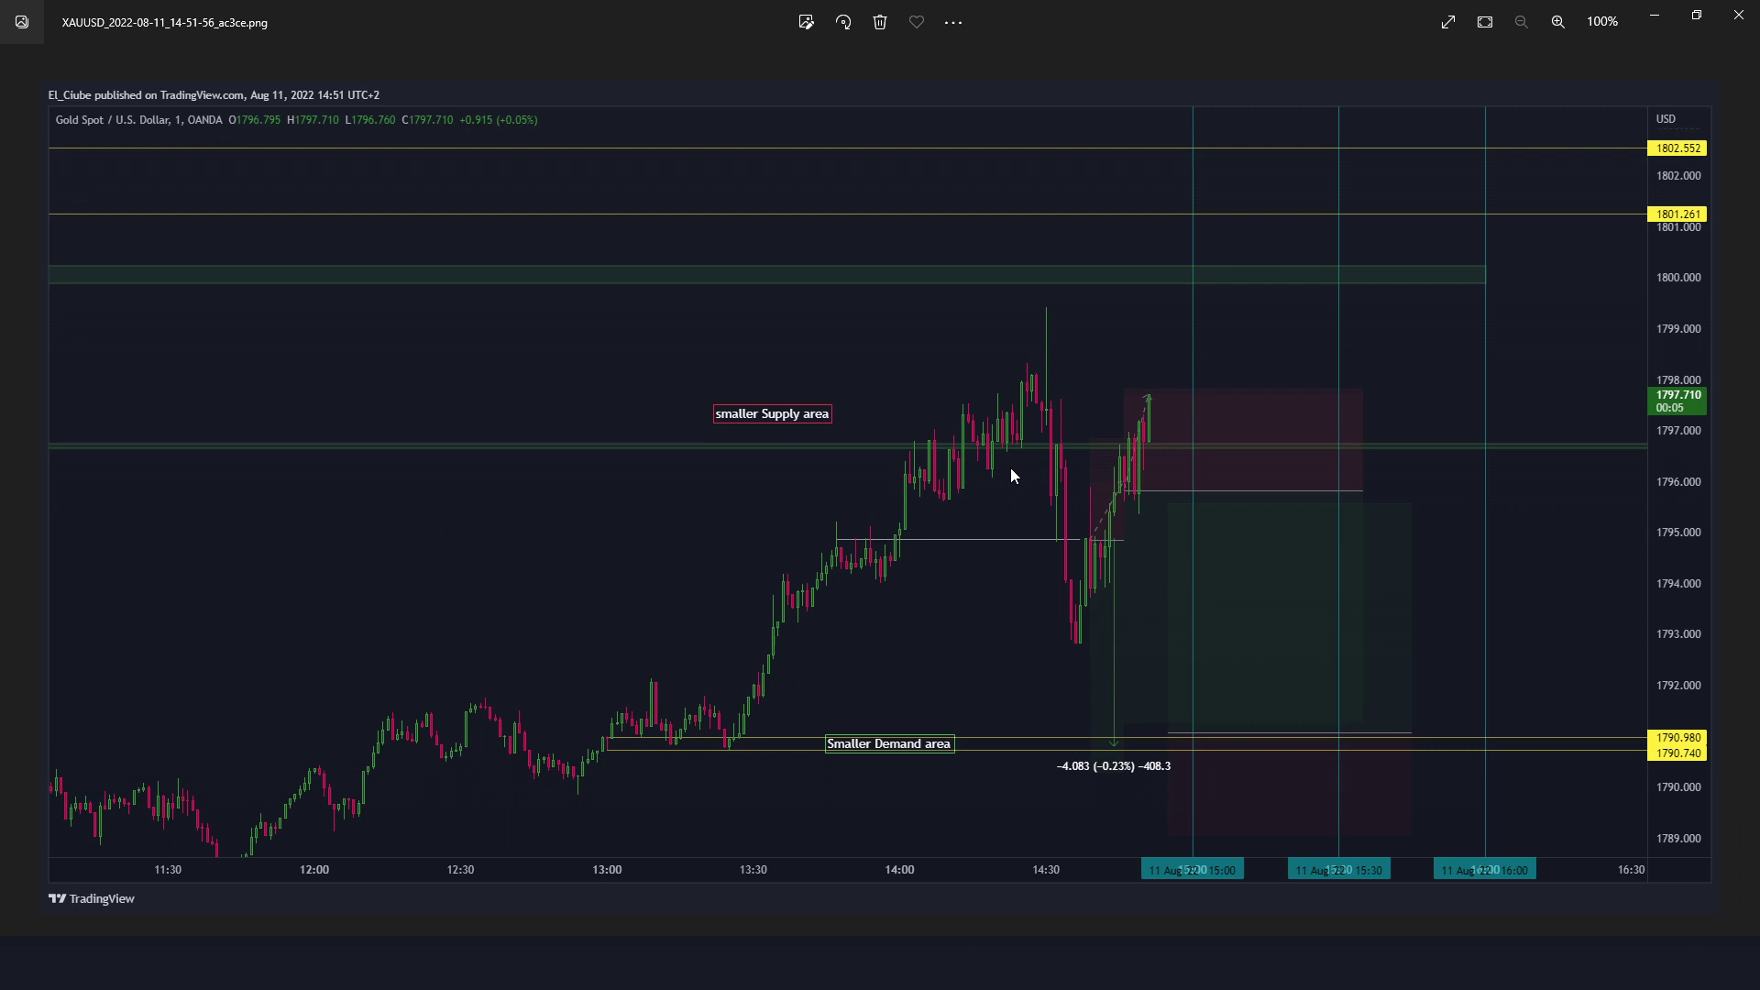
pyautogui.press('Right')
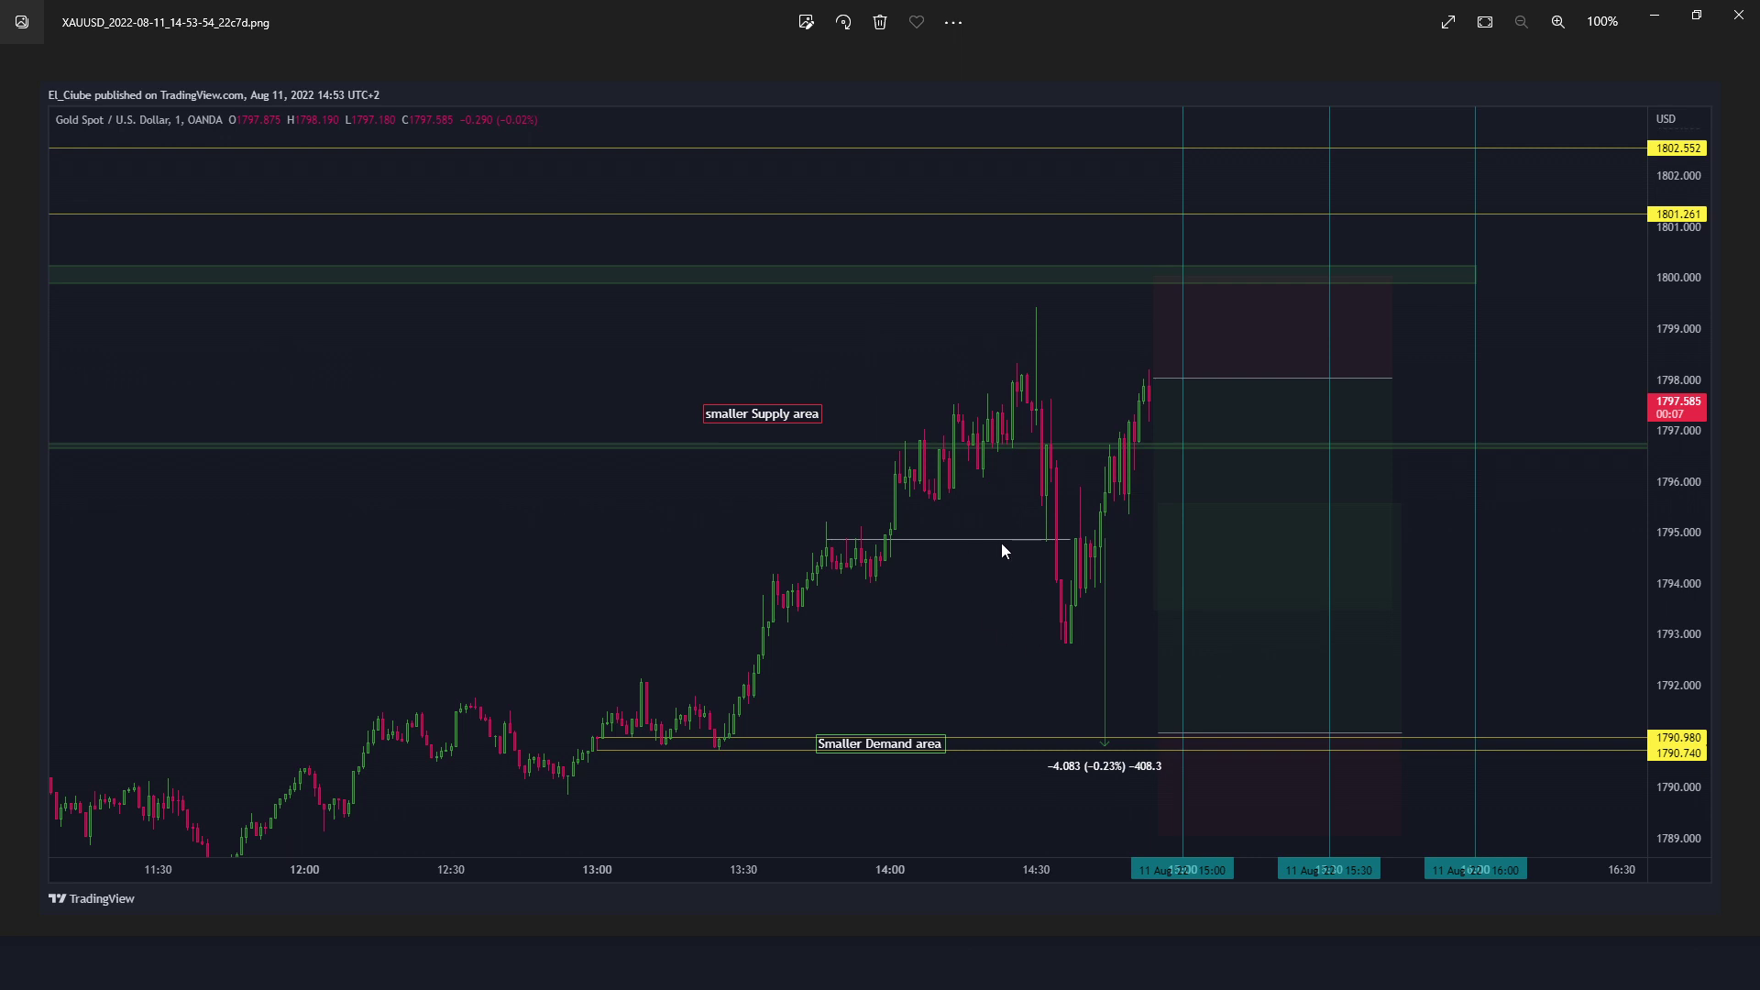
# Inspect the short setup in the 14:53 snapshot up close, and compare the 15:32 snapshot with the live TradingView chart.
pyautogui.scroll(3, 1153, 398)
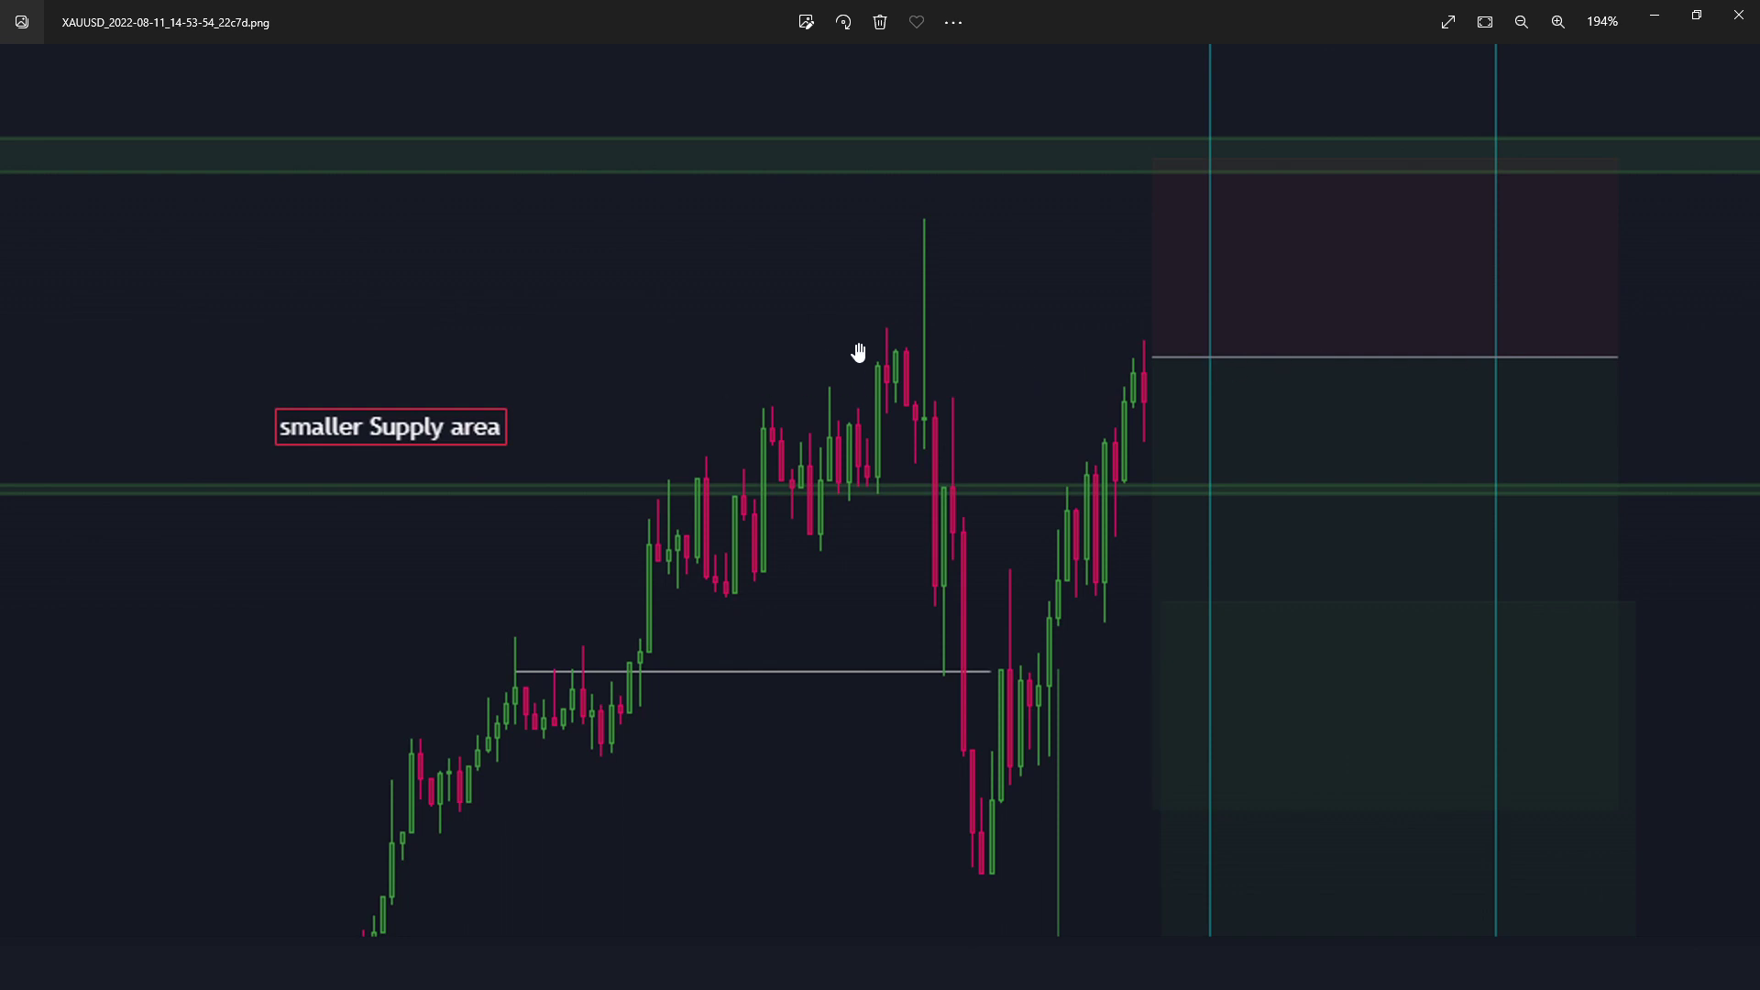
pyautogui.scroll(-4, 1189, 348)
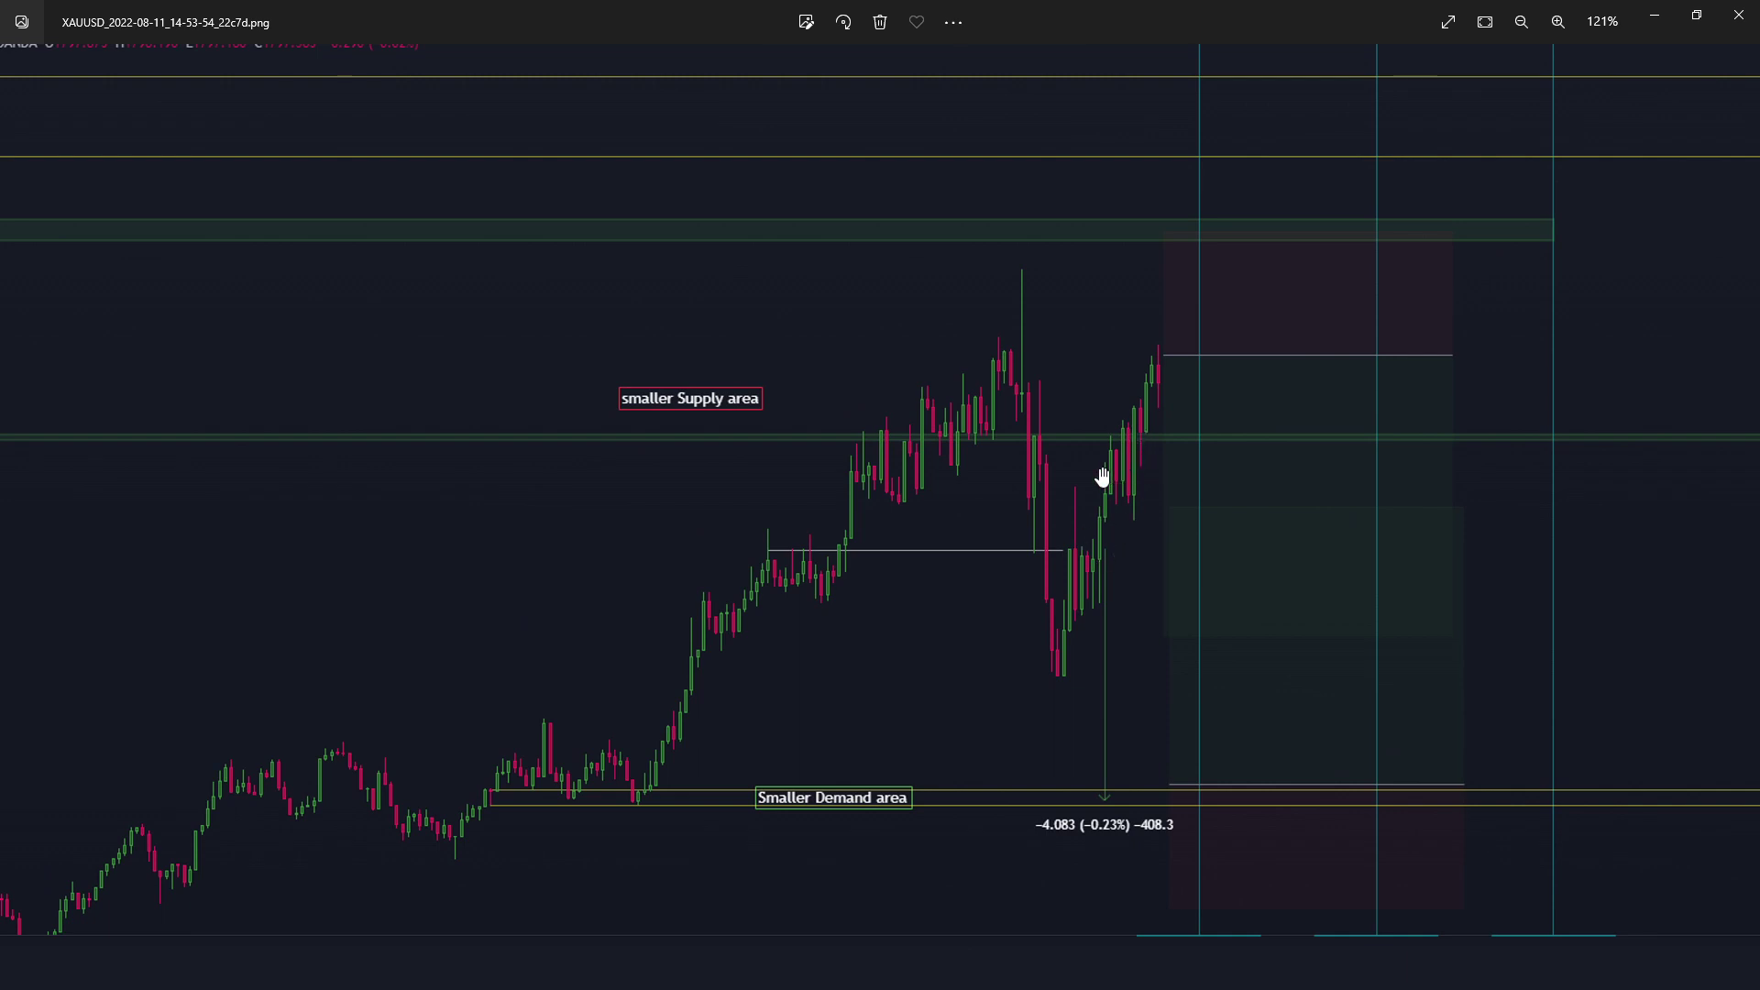
pyautogui.scroll(-1, 812, 579)
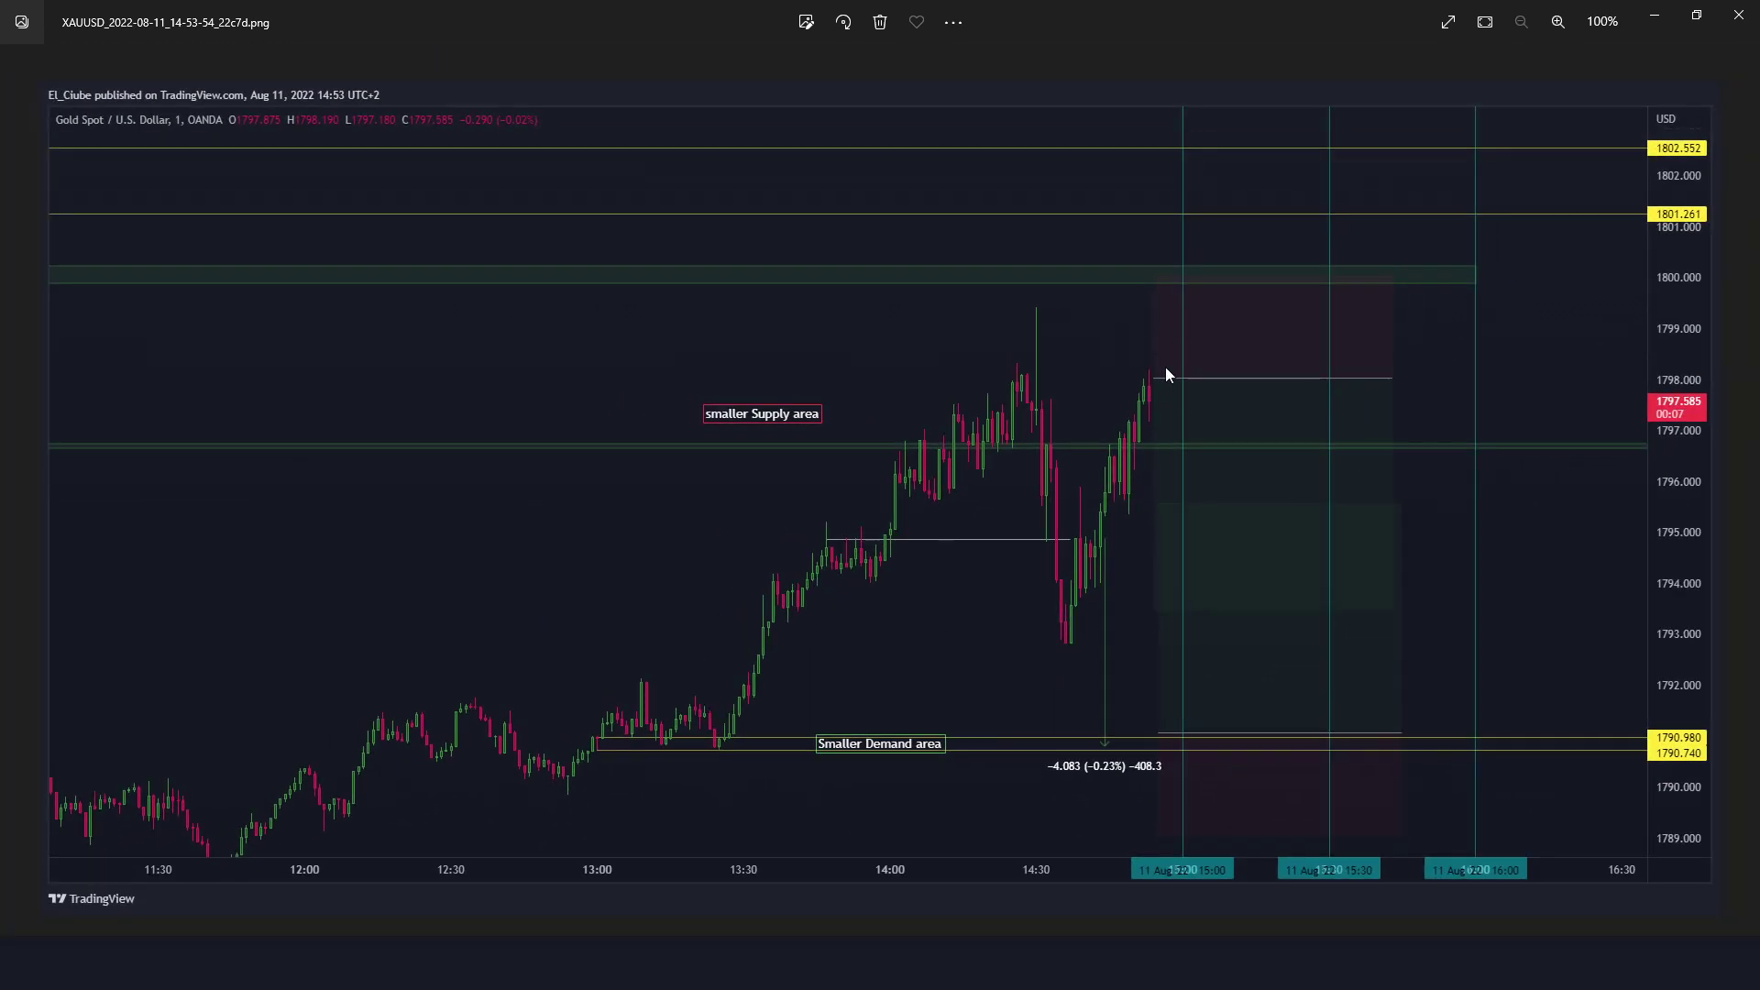
pyautogui.press('Right')
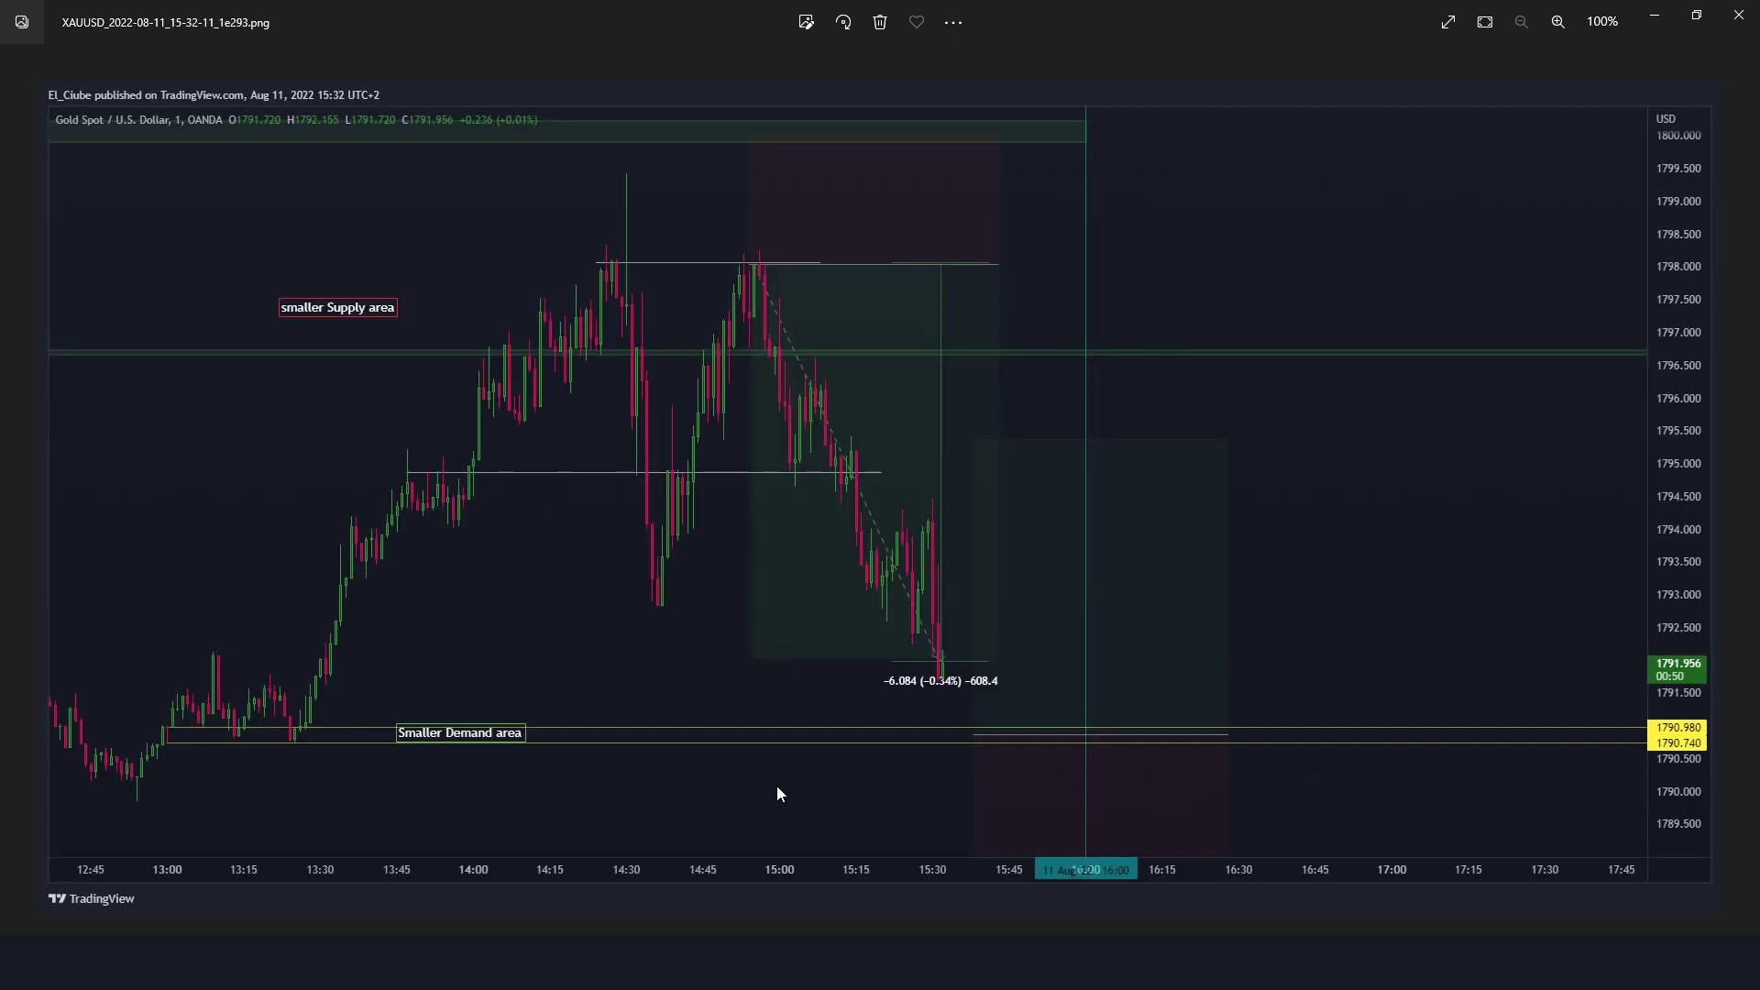
pyautogui.hotkey('alt', 'Tab')
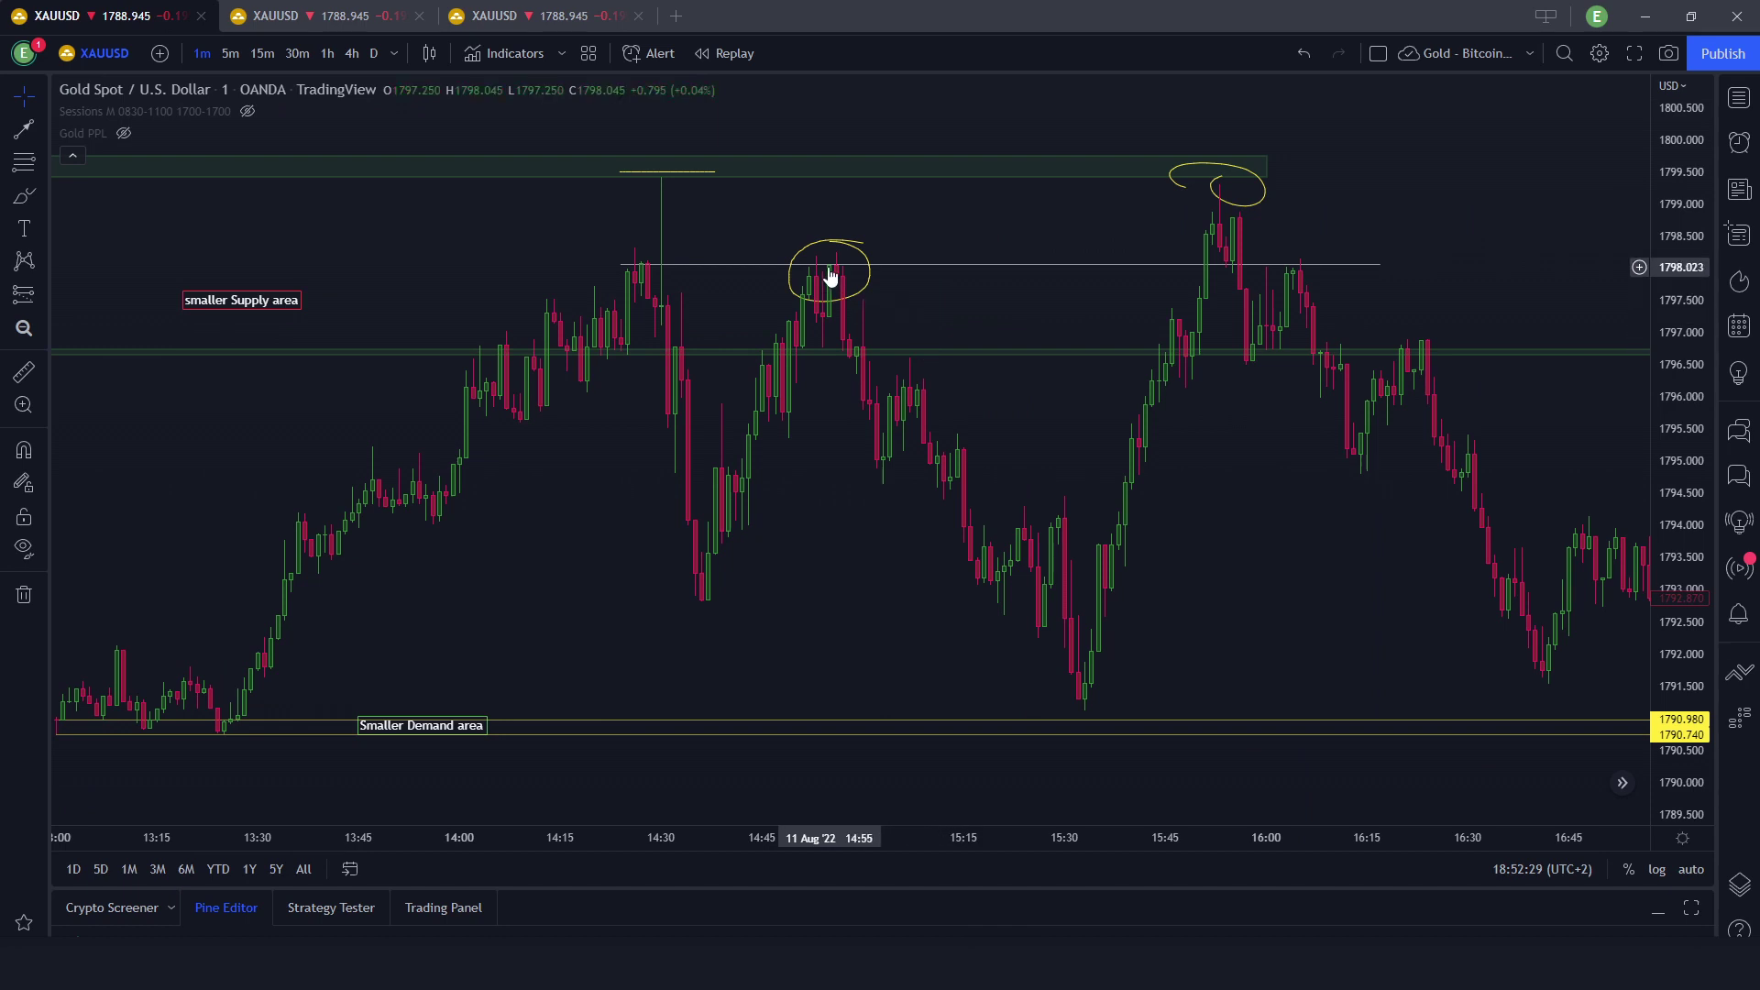
pyautogui.hotkey('alt', 'Tab')
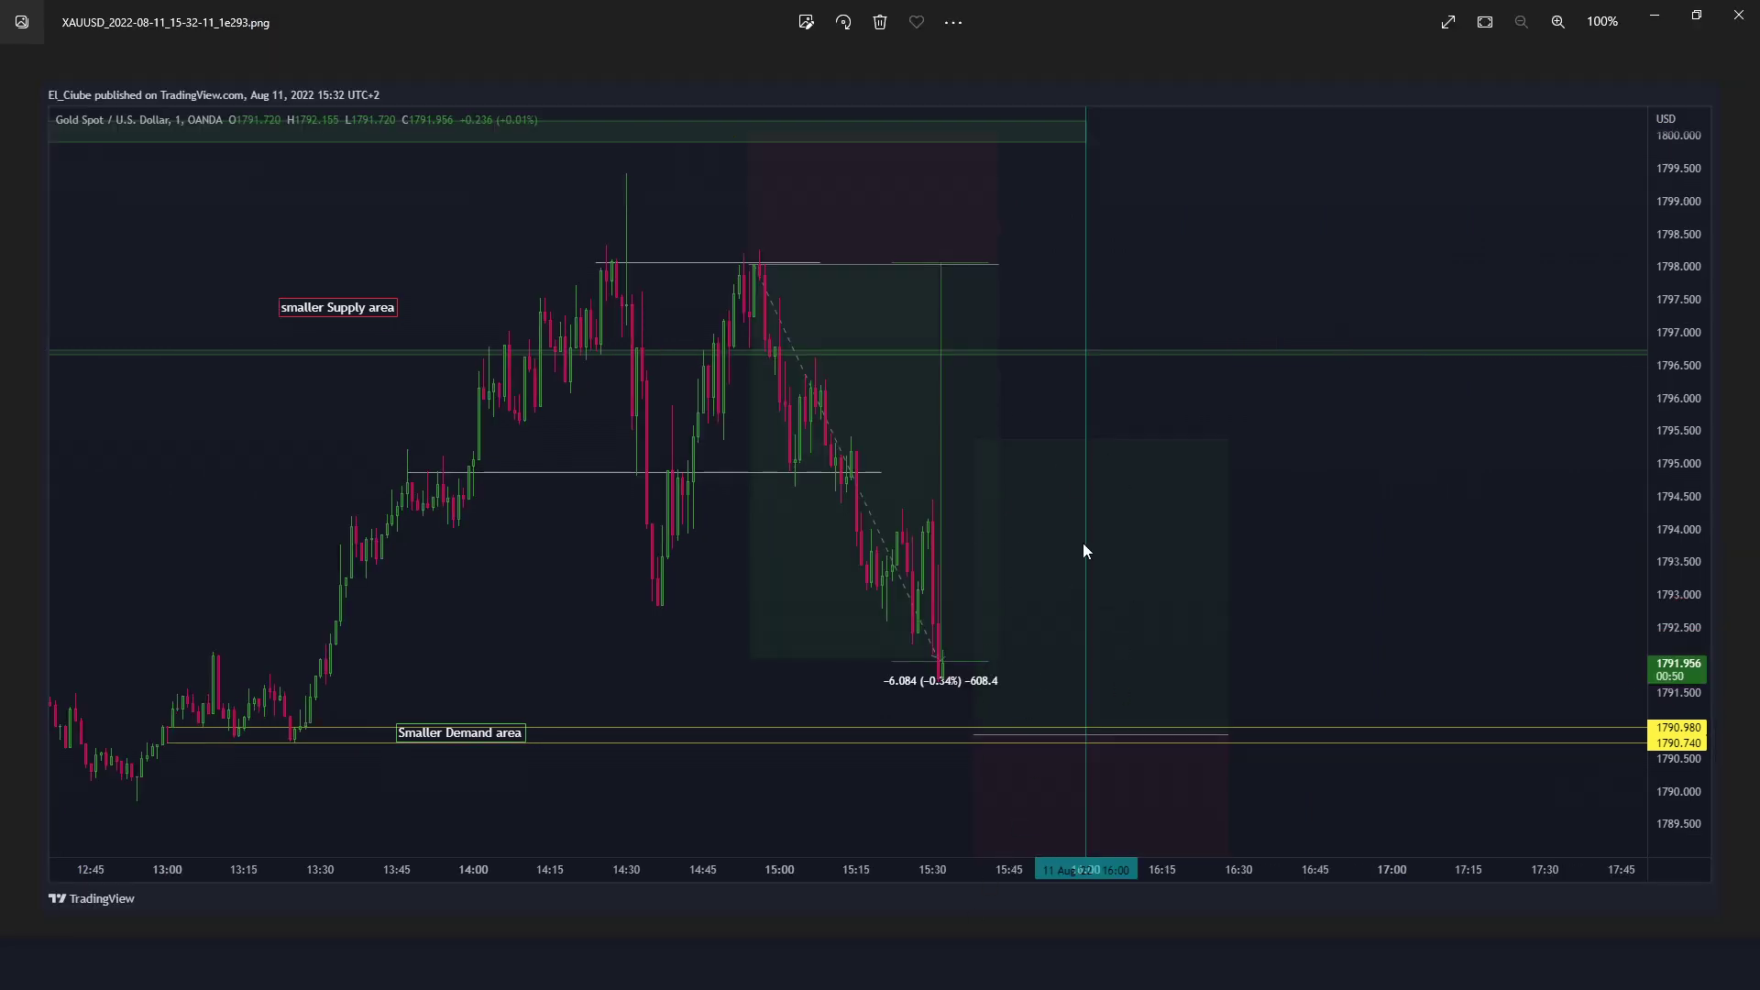
# Go back through the saved snapshots to the 14:35 one to review the long setup placed at the smaller demand area.
pyautogui.press('Left')
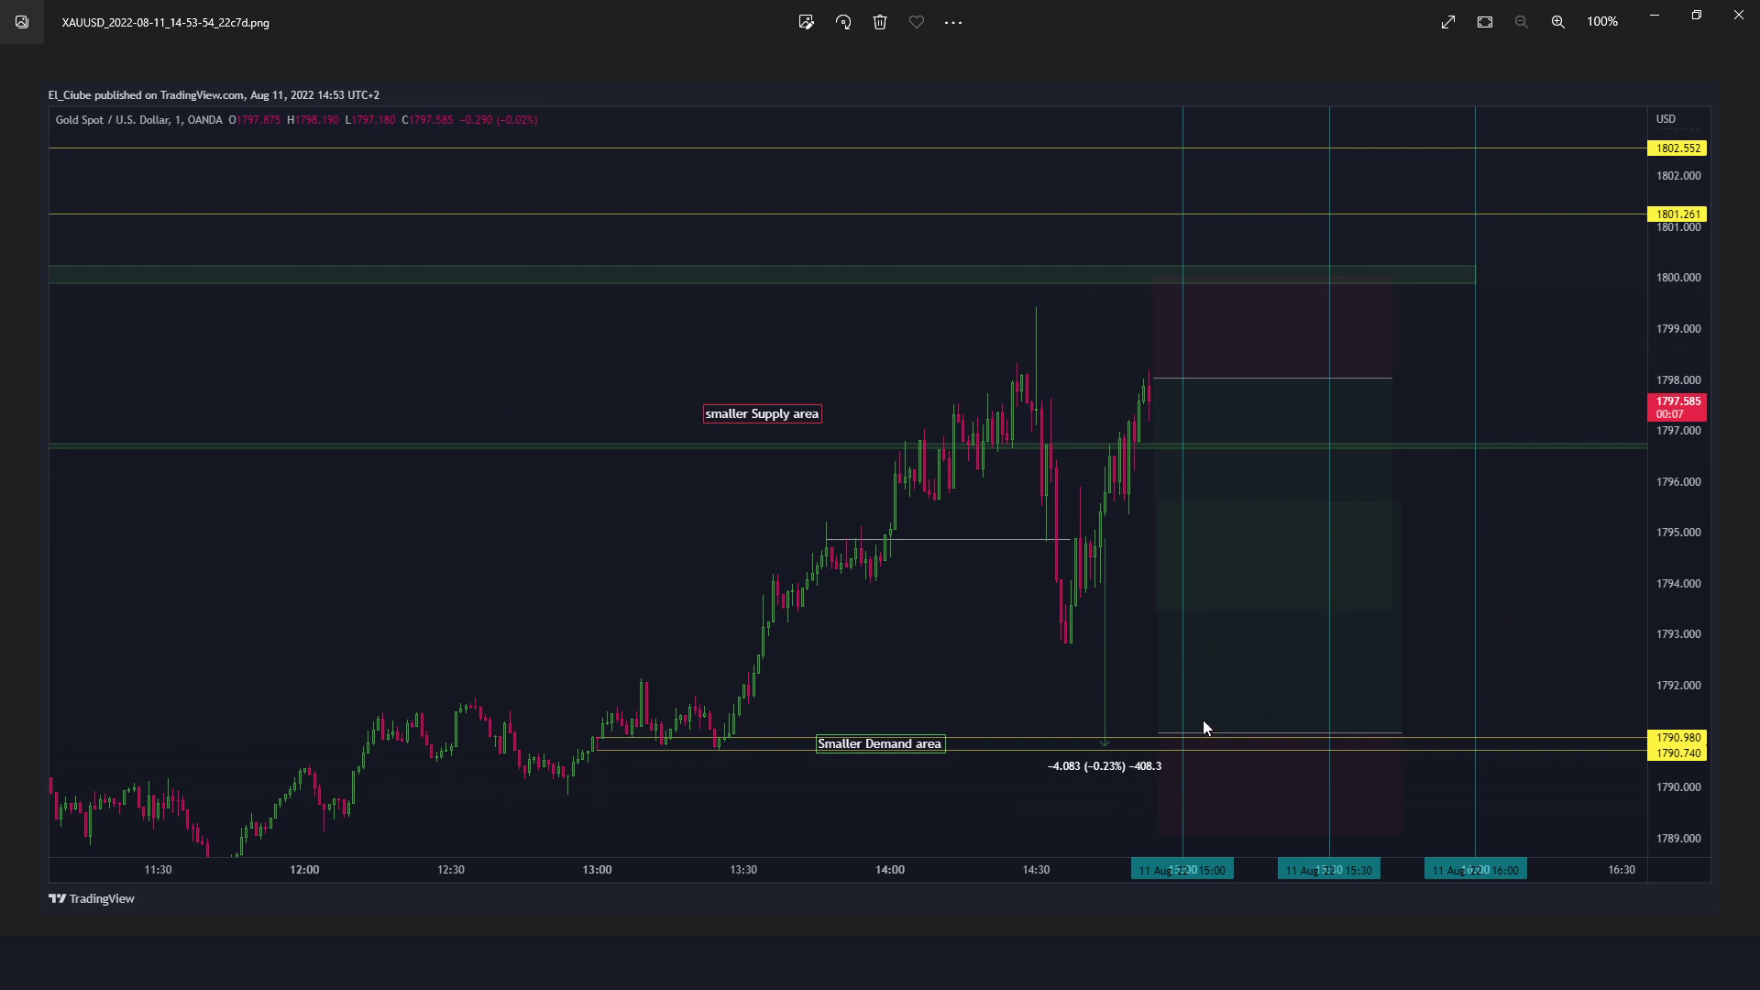
pyautogui.press('Left')
pyautogui.press('Left')
pyautogui.press('Left')
pyautogui.press('Left')
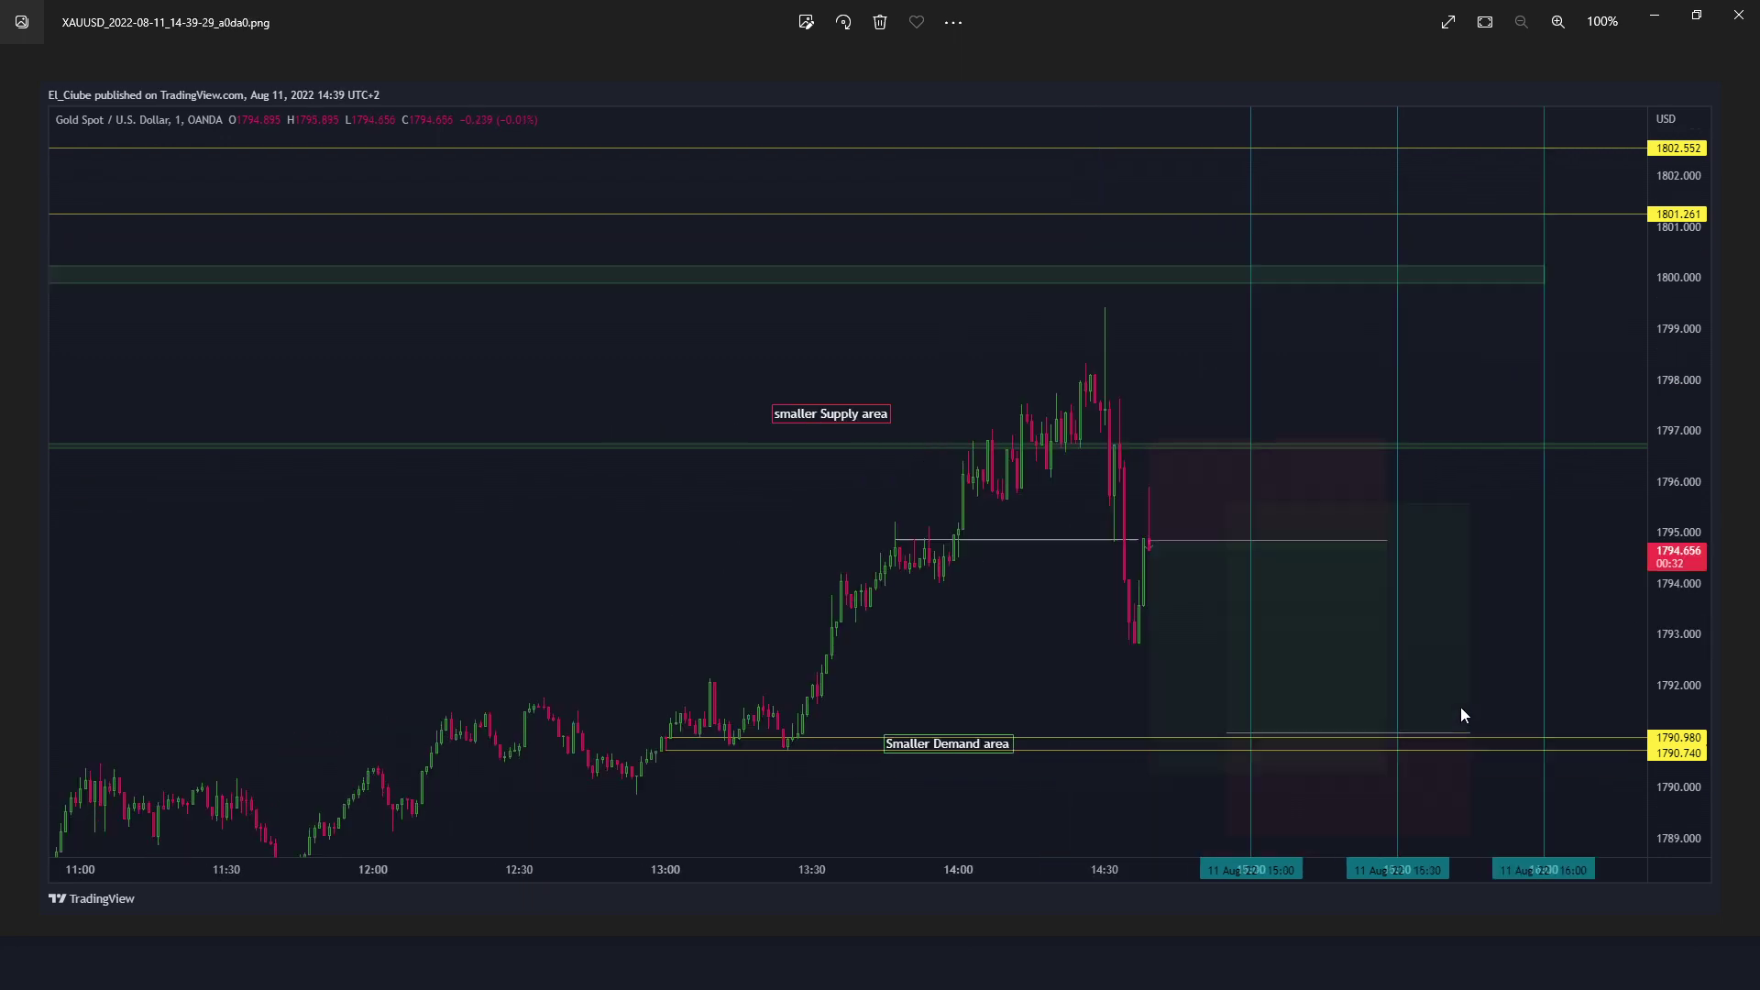
pyautogui.press('Left')
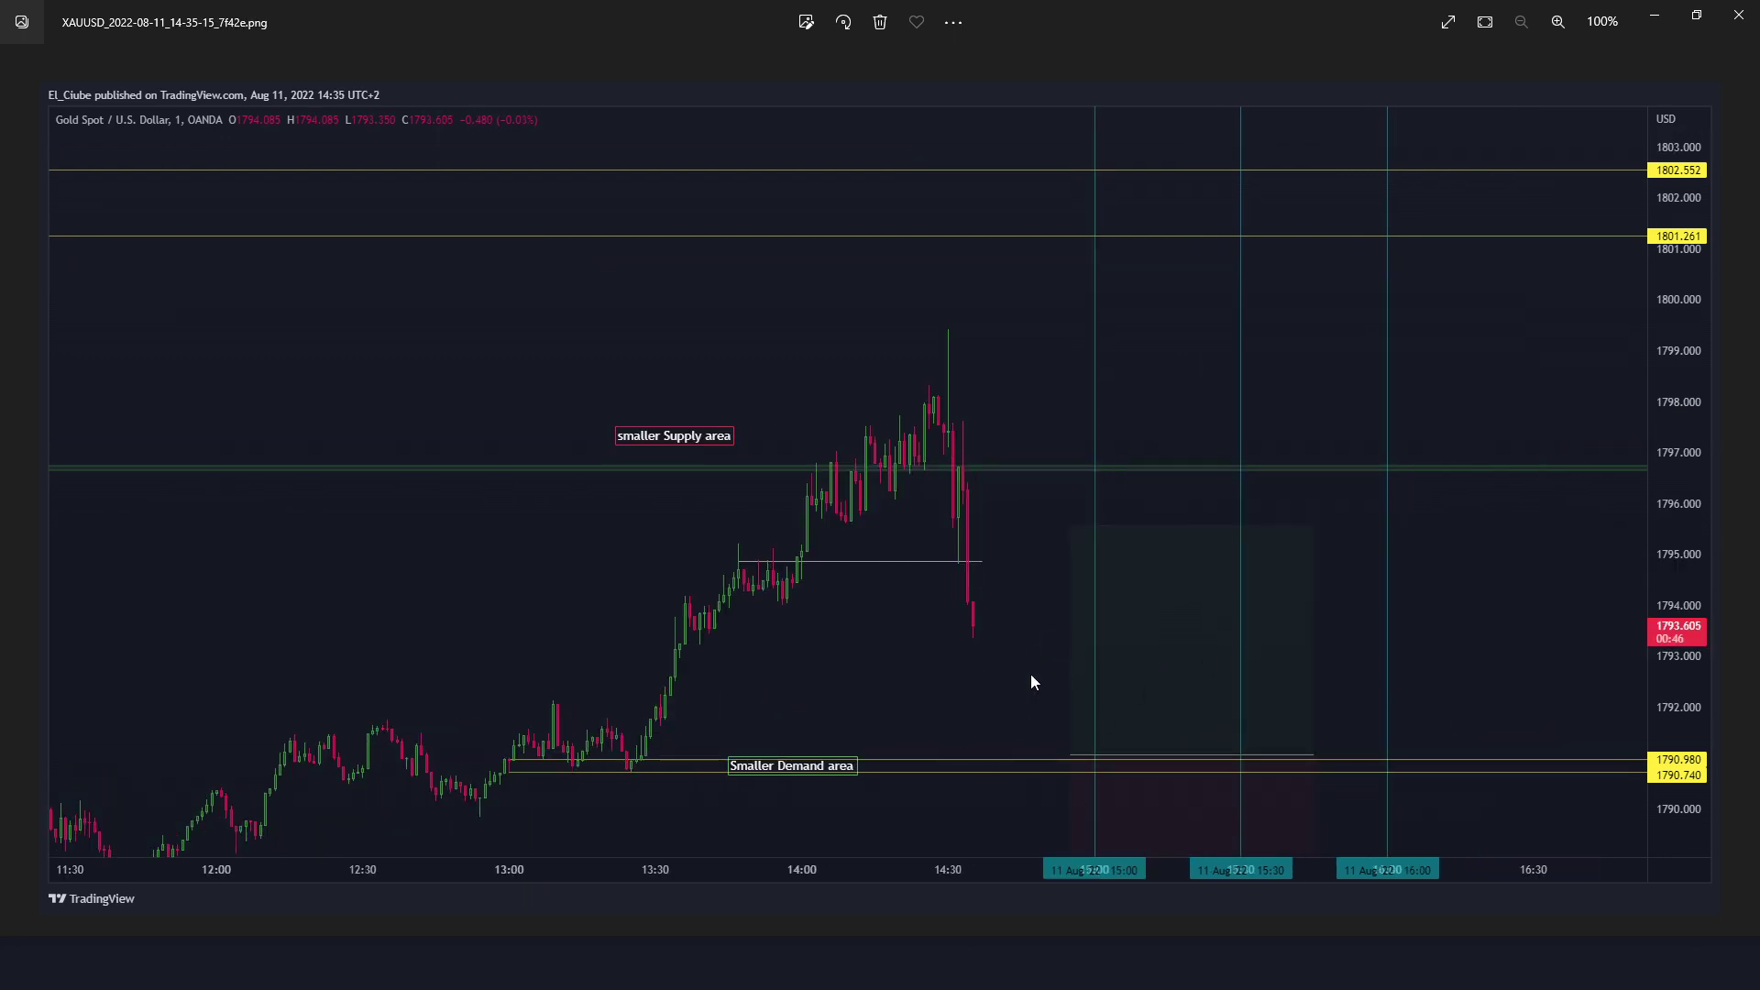
# Advance through the snapshots to the 15:33 and 15:46 images to review the long trade from the smaller demand area.
pyautogui.press('Right')
pyautogui.press('Right')
pyautogui.press('Right')
pyautogui.press('Right')
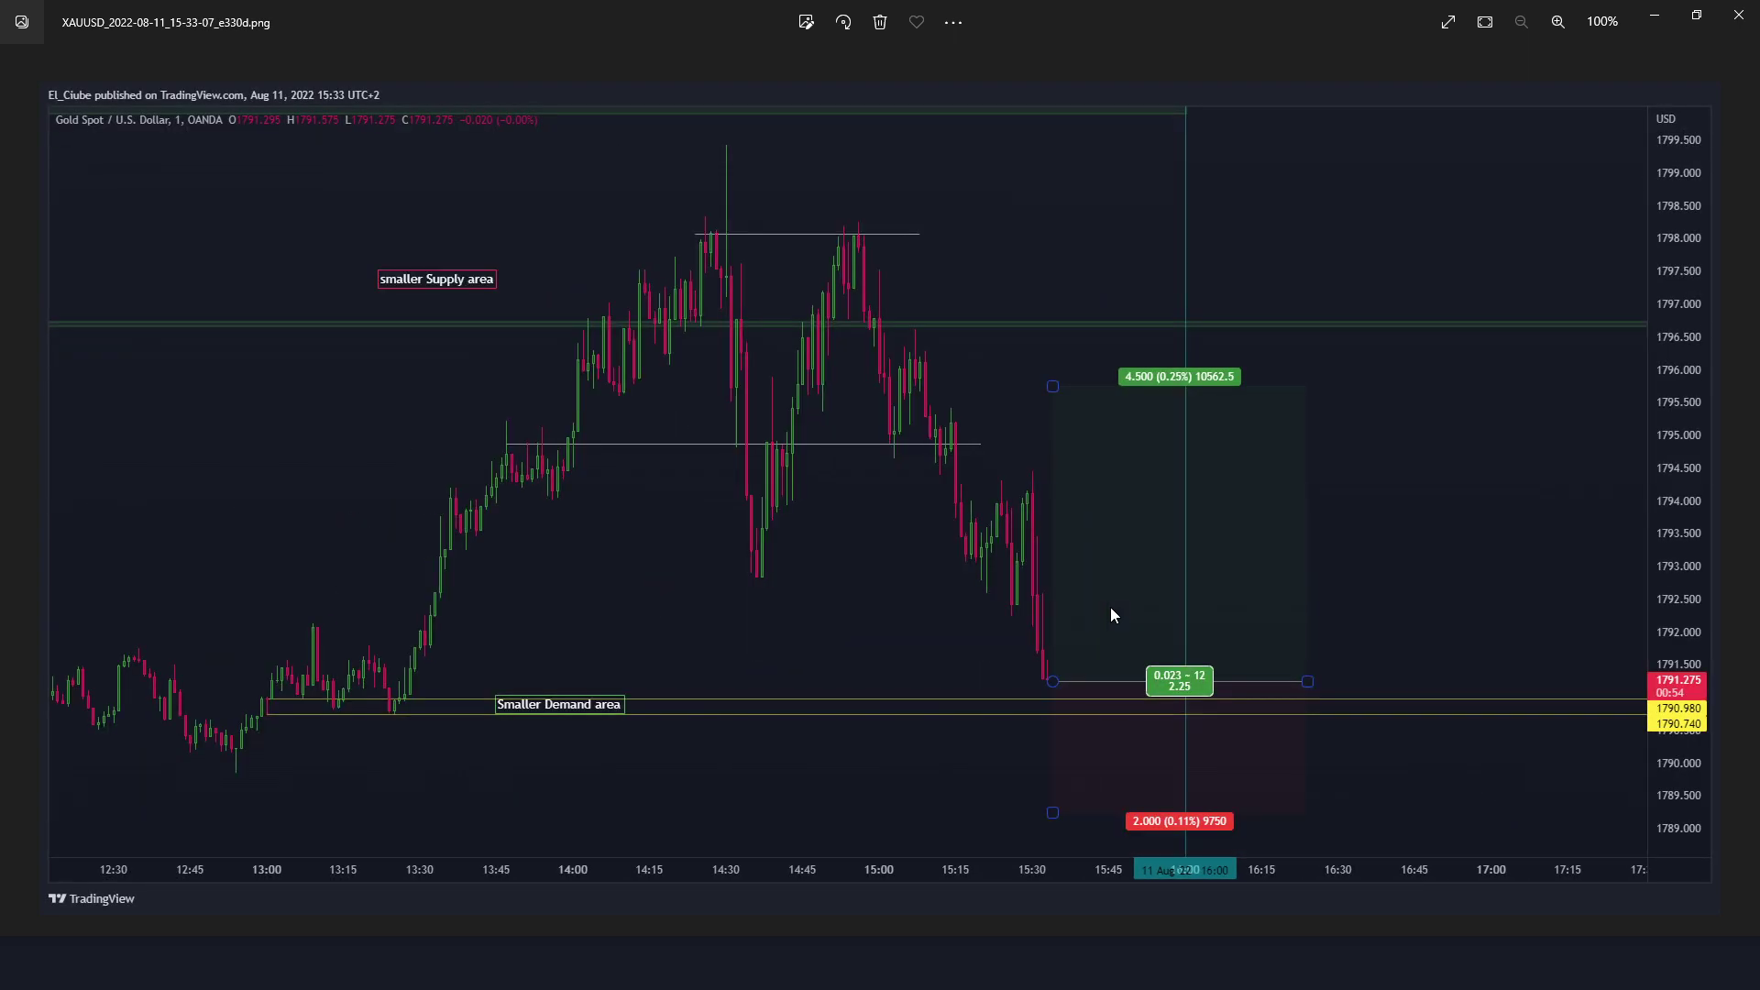
pyautogui.press('Right')
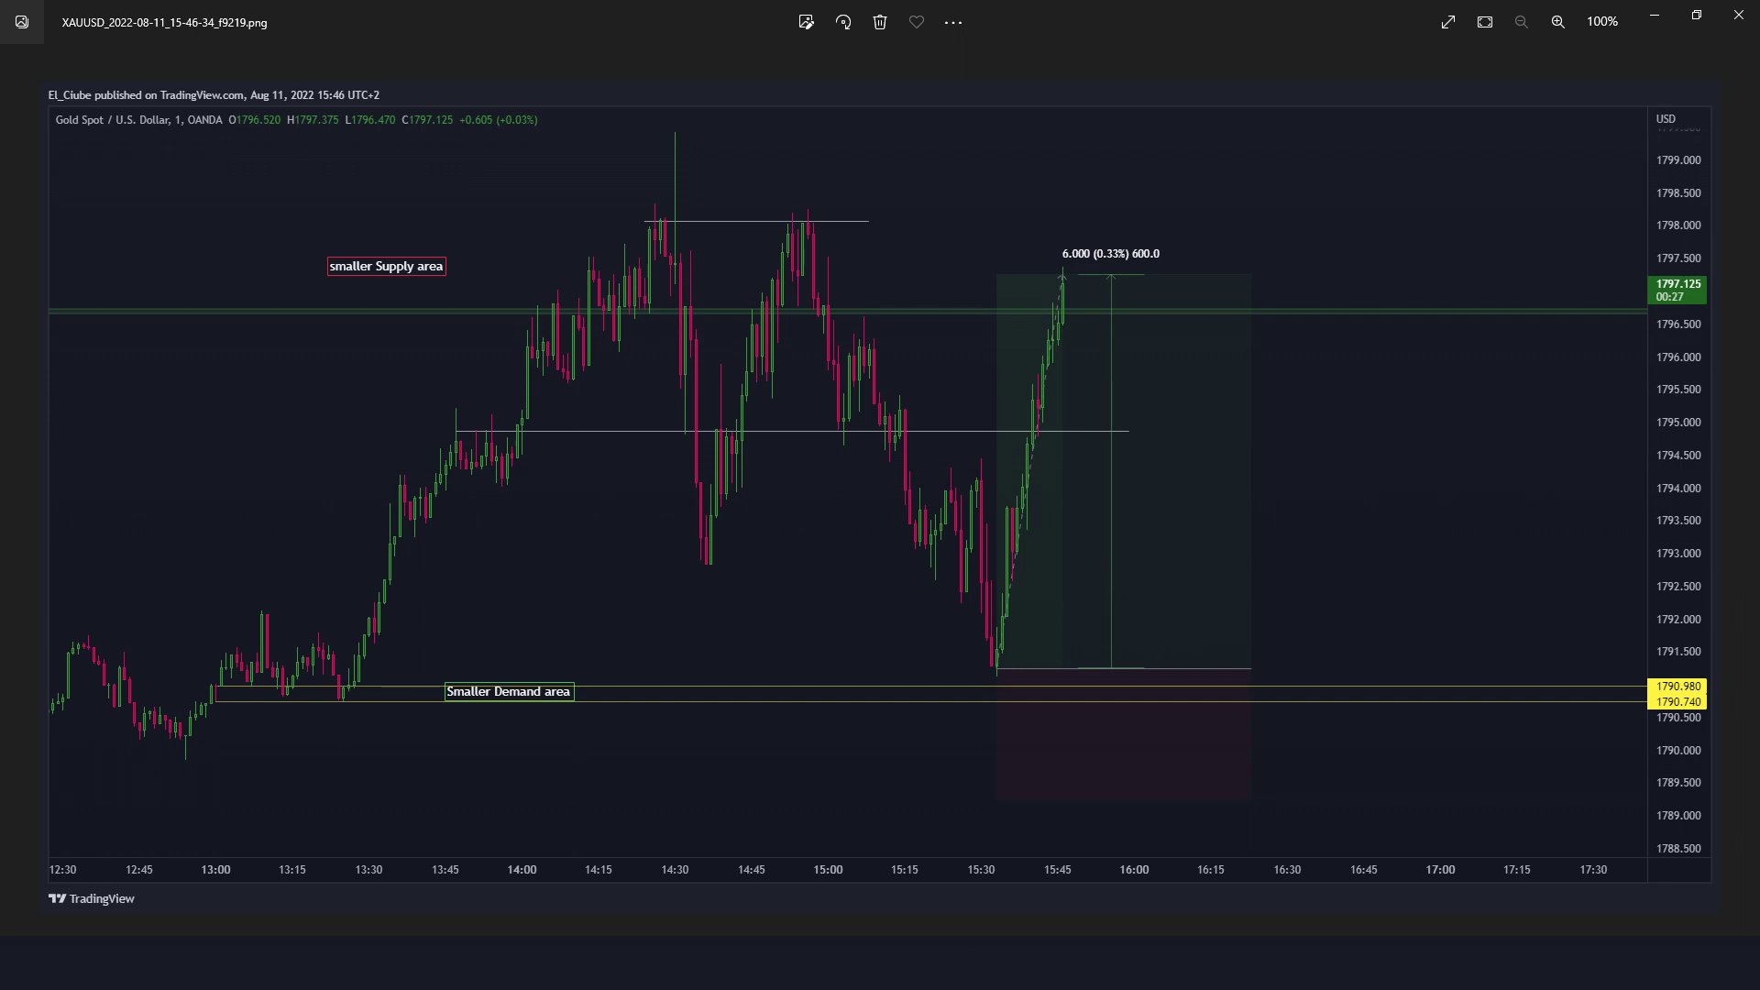
# Switch back to TradingView, measure the price rise from the low after 15:30 to the supply zone peak, and clear the measurement.
pyautogui.hotkey('alt', 'Tab')
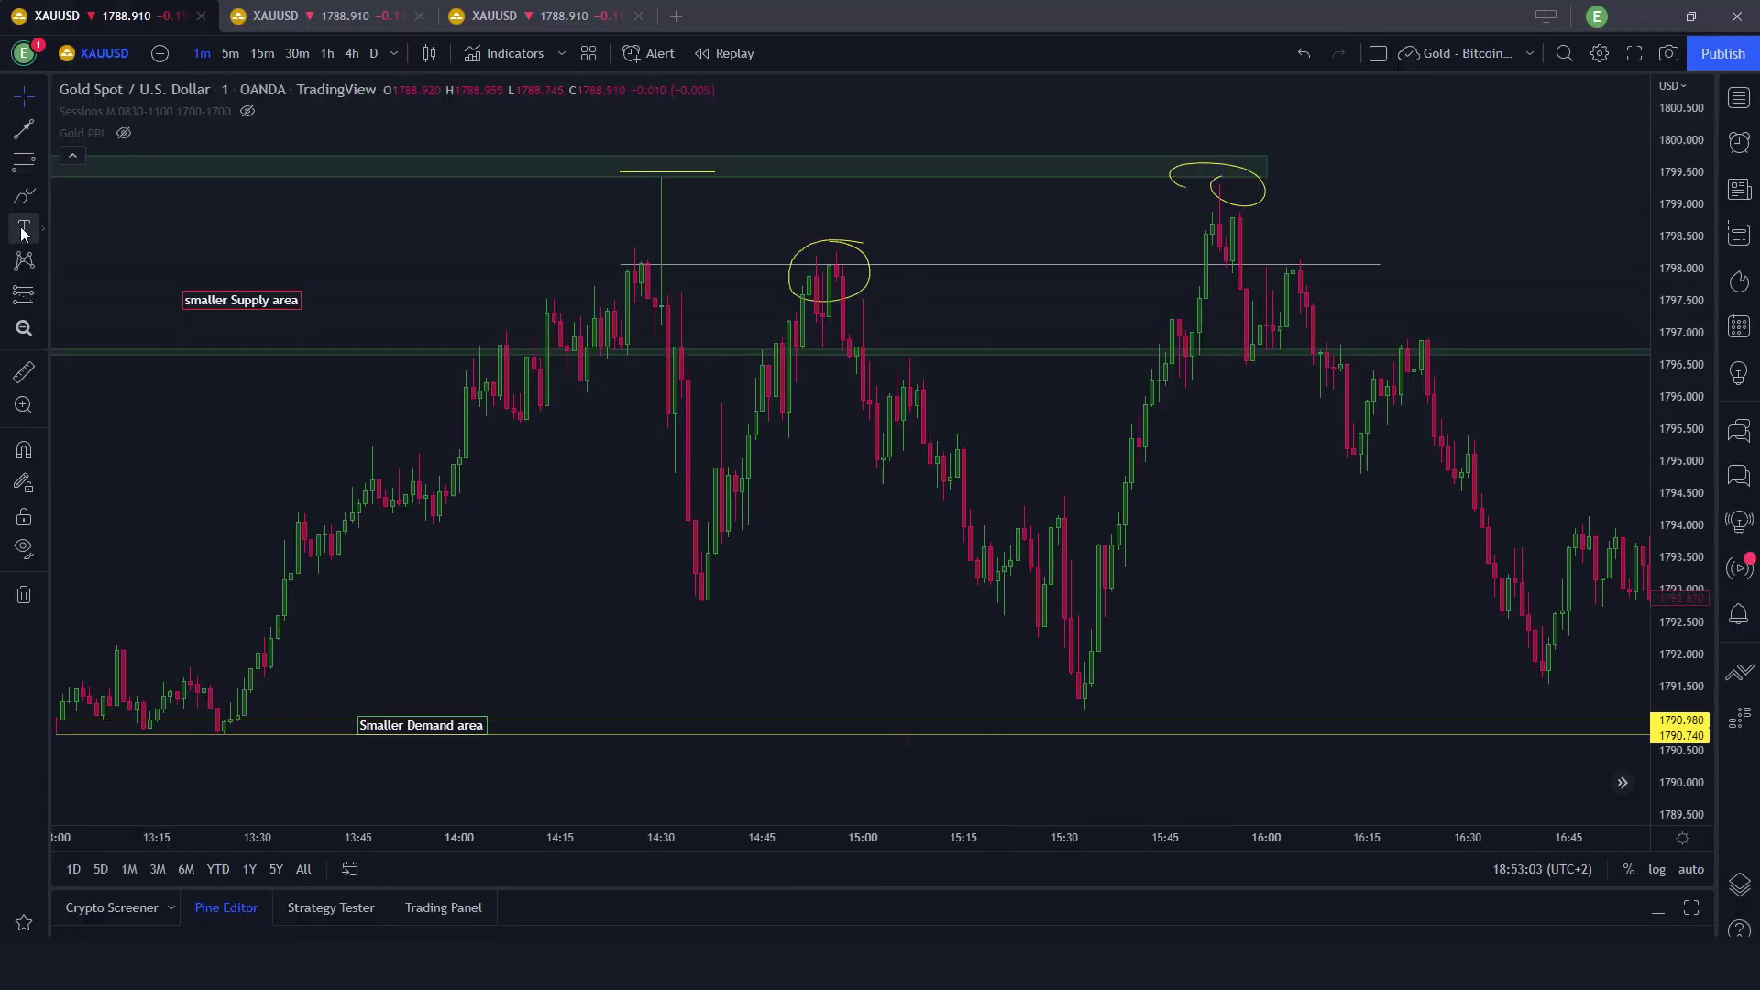
pyautogui.click(24, 371)
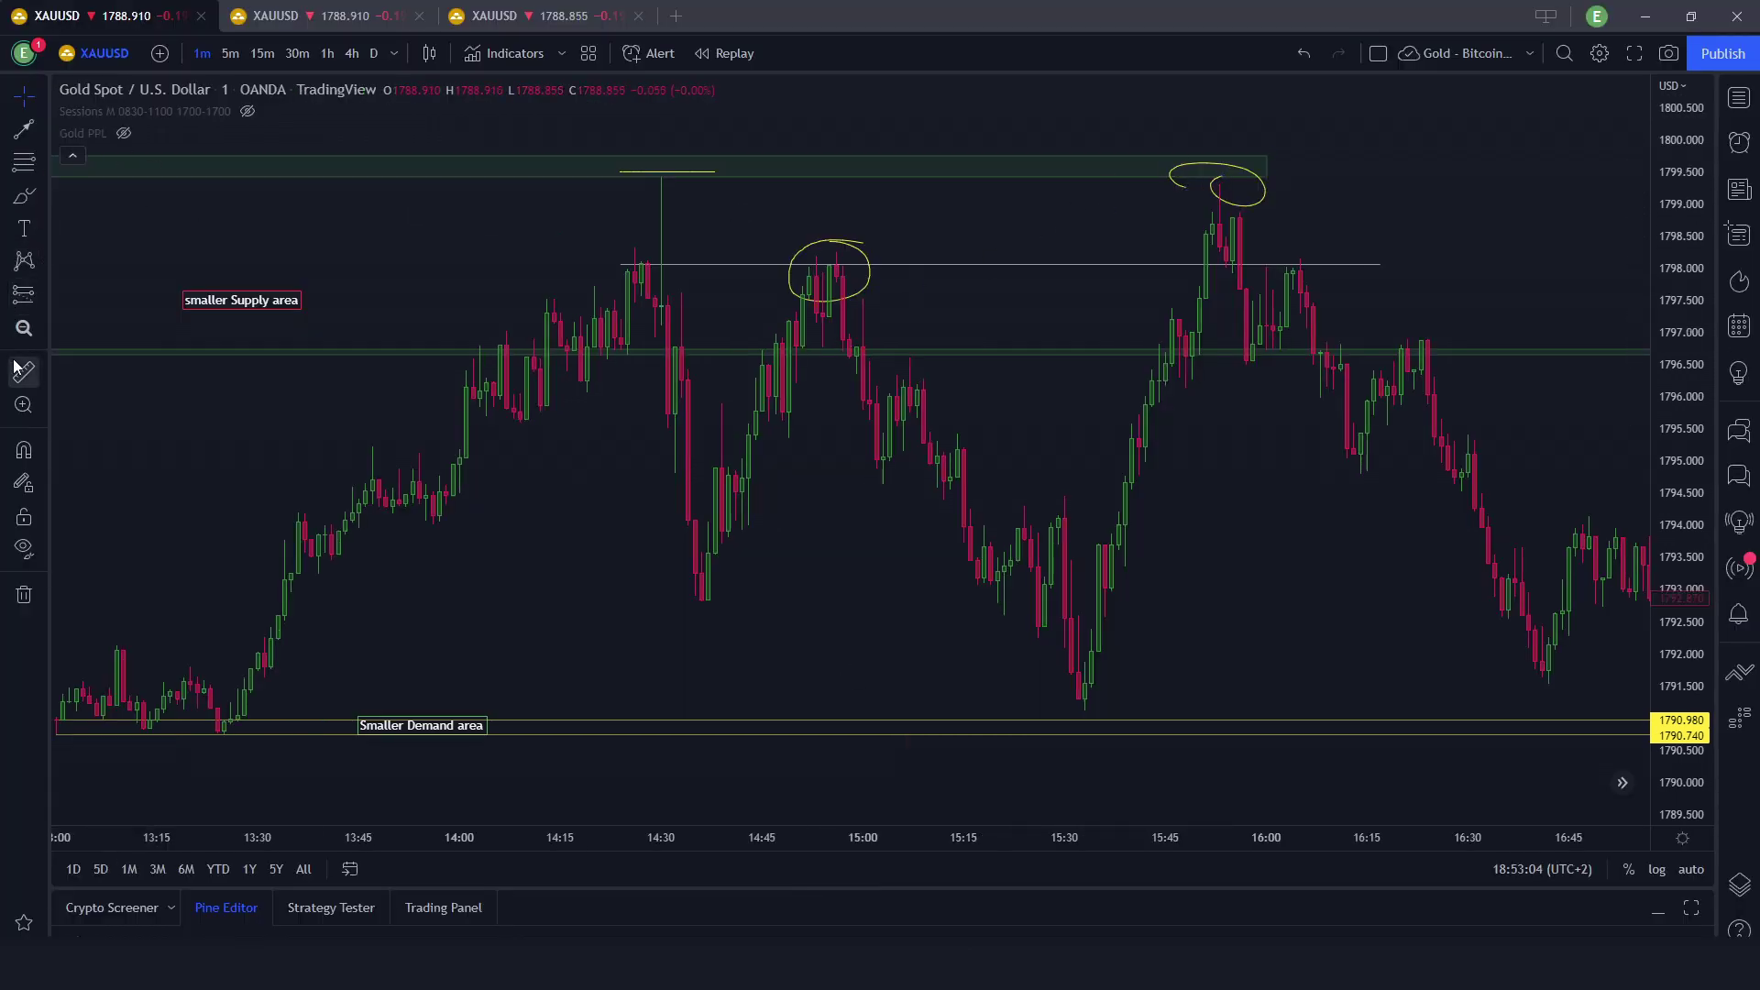
pyautogui.click(1081, 691)
pyautogui.click(1184, 177)
pyautogui.click(1064, 261)
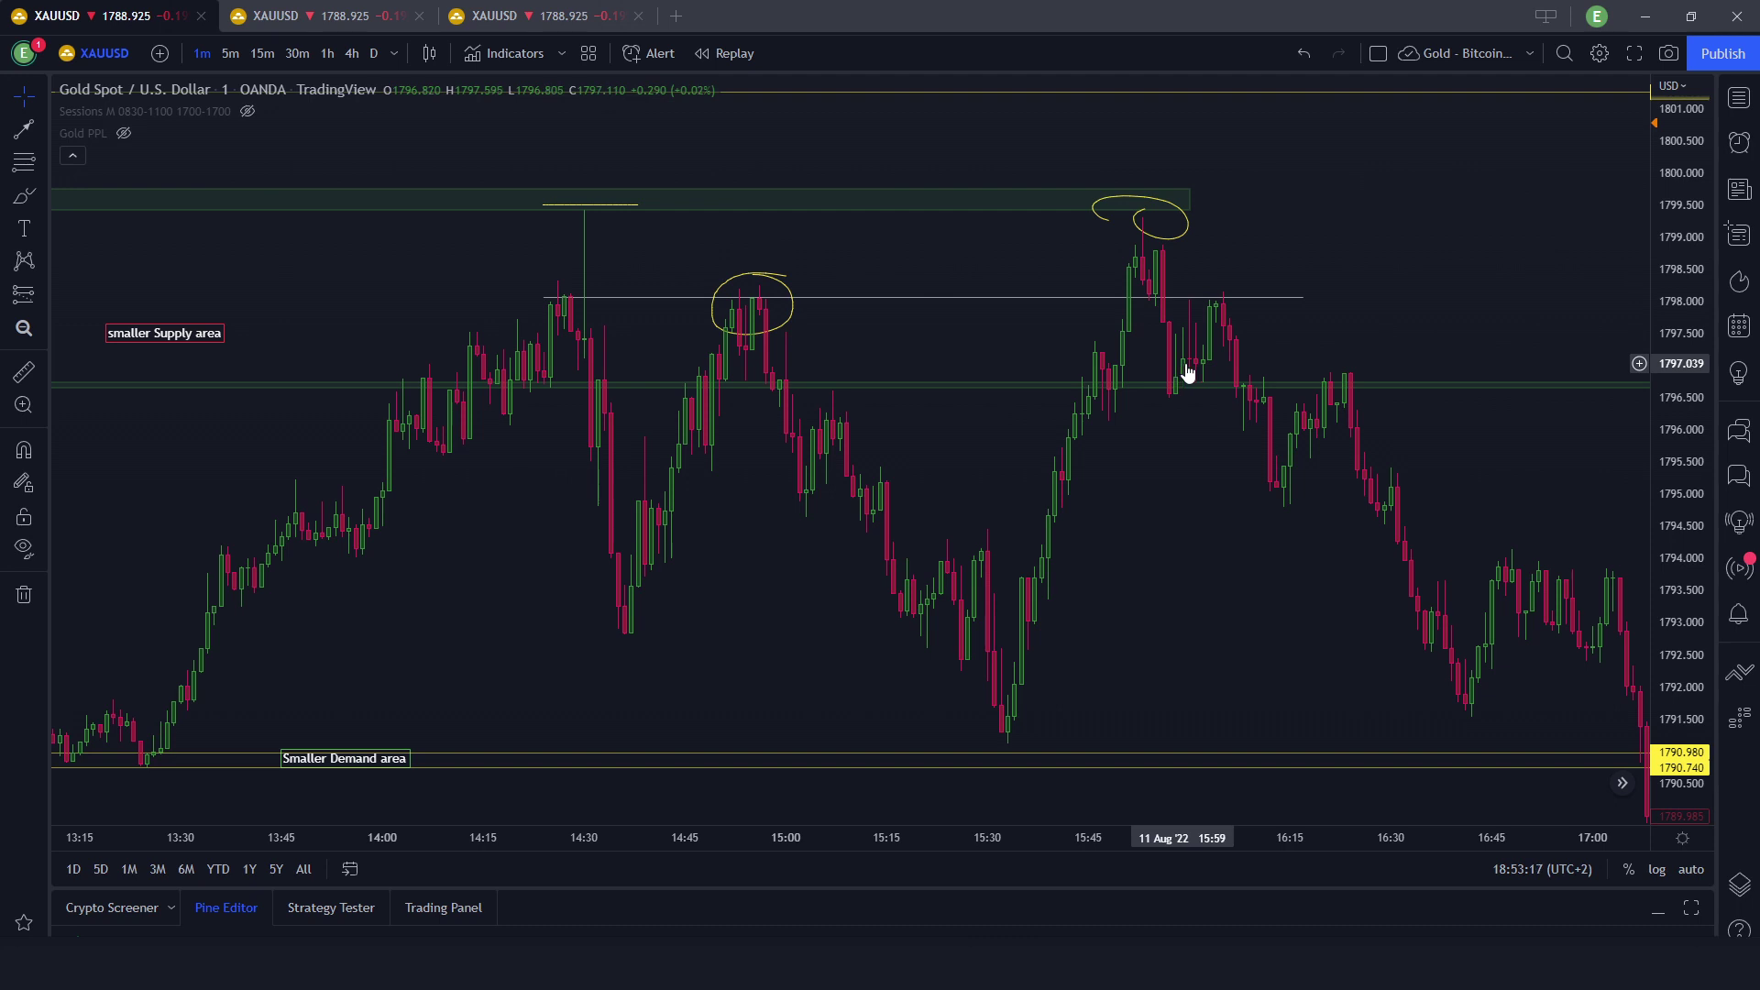
# Circle the price retest just after 16:00 at the horizontal line with the Brush, and delete that circle.
pyautogui.moveTo(1205, 207); pyautogui.dragTo(1128, 217)
pyautogui.click(23, 197)
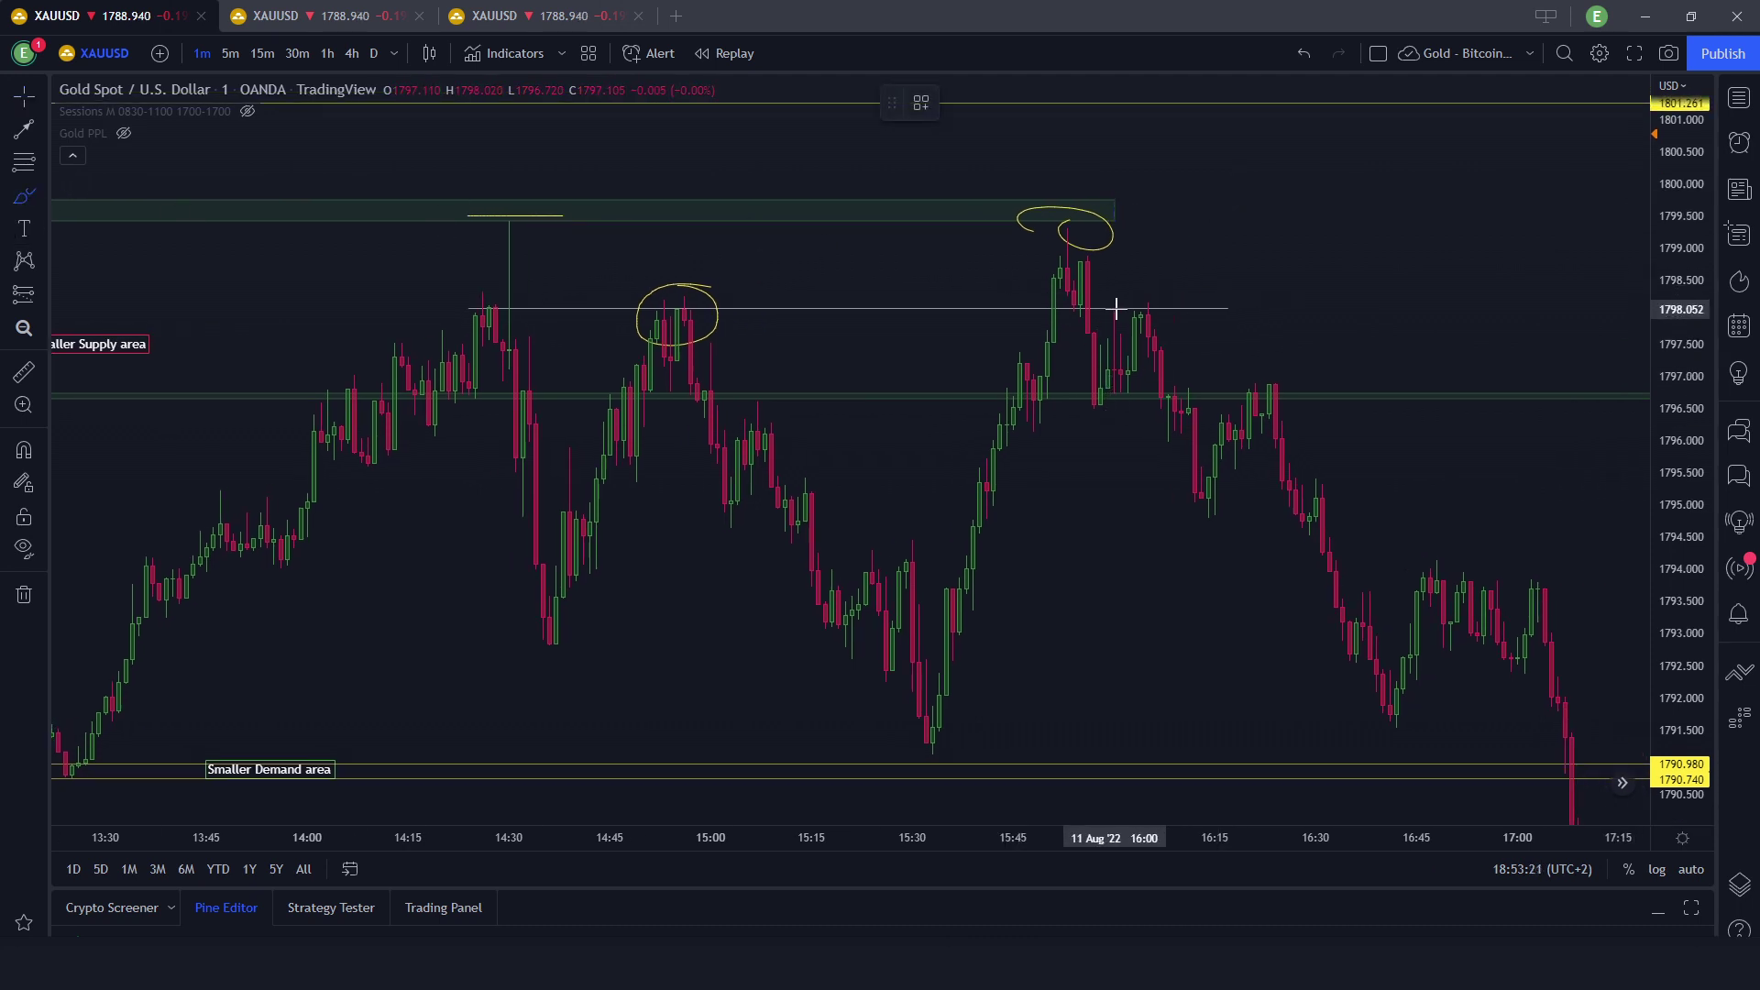
pyautogui.moveTo(1120, 269)
pyautogui.mouseDown()
pyautogui.moveTo(1116, 287)
pyautogui.moveTo(1136, 283)
pyautogui.mouseUp()
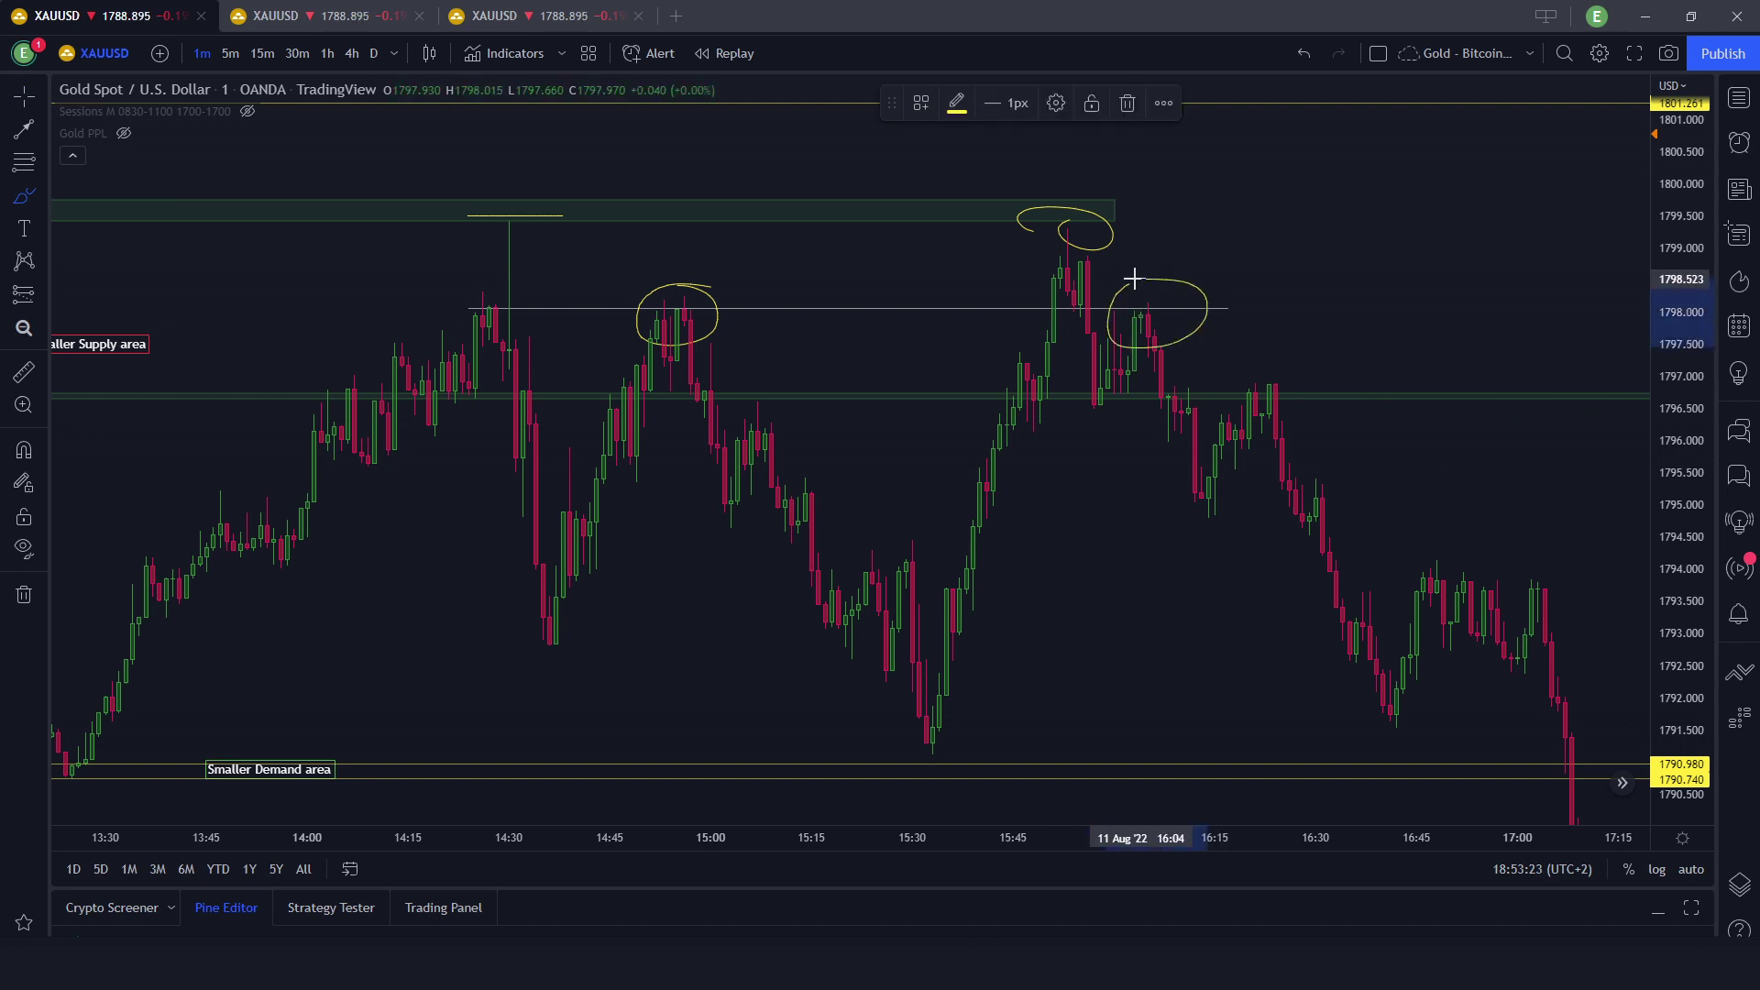
pyautogui.press('Delete')
# Brush trial horizontal lines and circles at the 14:30 and pre-16:00 highs in the supply zone, undoing the strokes.
pyautogui.moveTo(810, 229)
pyautogui.mouseDown()
pyautogui.moveTo(1179, 228)
pyautogui.moveTo(1021, 222)
pyautogui.mouseUp()
pyautogui.moveTo(468, 215); pyautogui.dragTo(1450, 211)
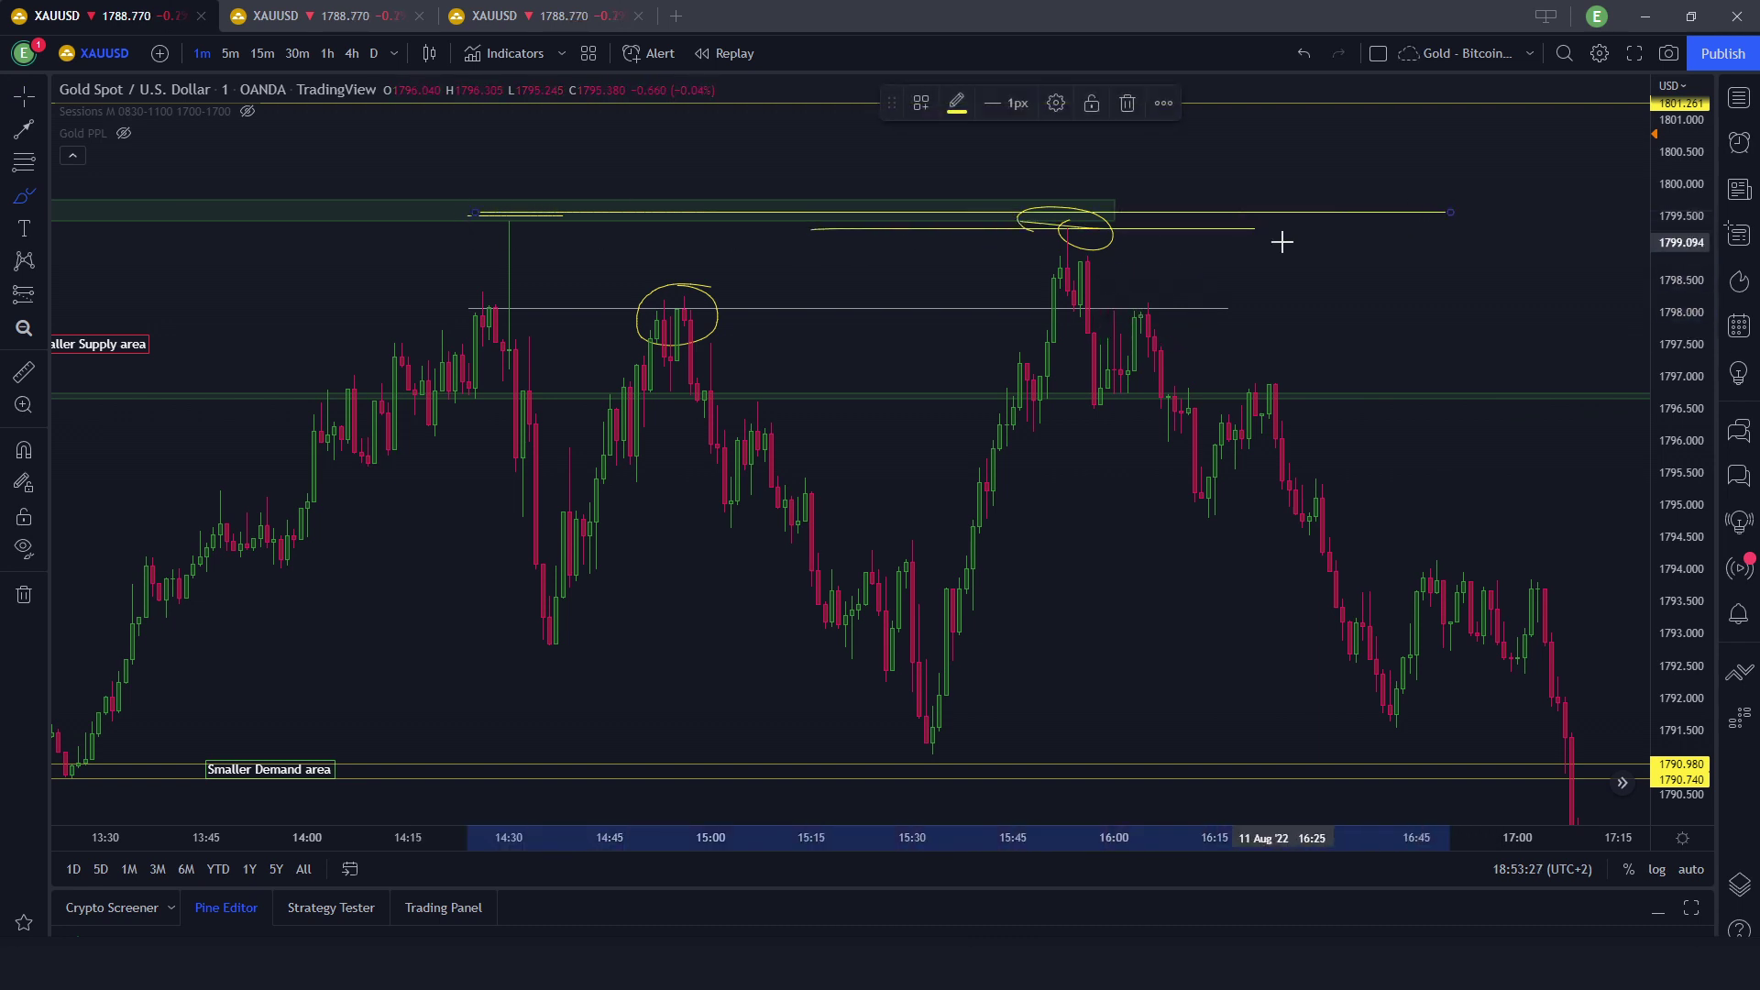
pyautogui.hotkey('ctrl', 'z')
pyautogui.hotkey('ctrl', 'z')
pyautogui.moveTo(1098, 219)
pyautogui.mouseDown()
pyautogui.moveTo(1131, 232)
pyautogui.moveTo(1034, 239)
pyautogui.mouseUp()
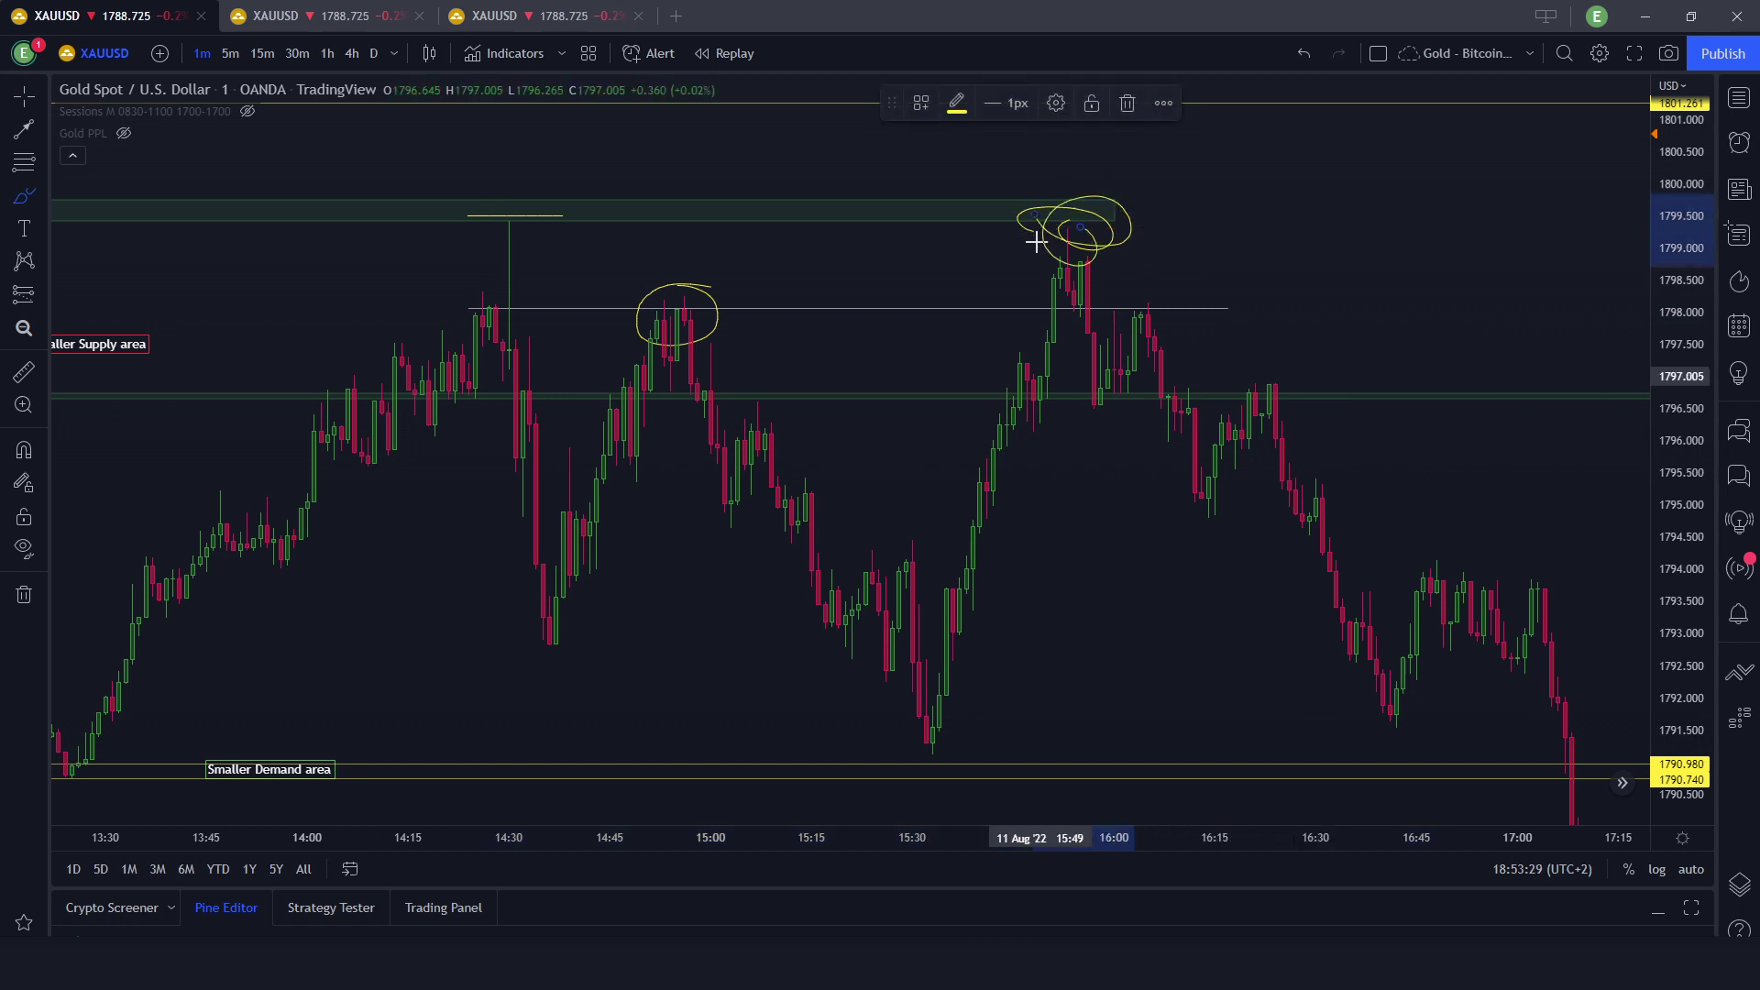
pyautogui.hotkey('ctrl', 'z')
pyautogui.hotkey('ctrl', 'z')
pyautogui.moveTo(574, 197); pyautogui.dragTo(535, 220)
pyautogui.hotkey('ctrl', 'z')
# Circle the pre-16:00 peak and brush trial arrows between the two supply zone highs, undoing the arrows.
pyautogui.moveTo(1169, 204)
pyautogui.mouseDown()
pyautogui.moveTo(1131, 195)
pyautogui.moveTo(1102, 214)
pyautogui.mouseUp()
pyautogui.moveTo(503, 218); pyautogui.dragTo(974, 218)
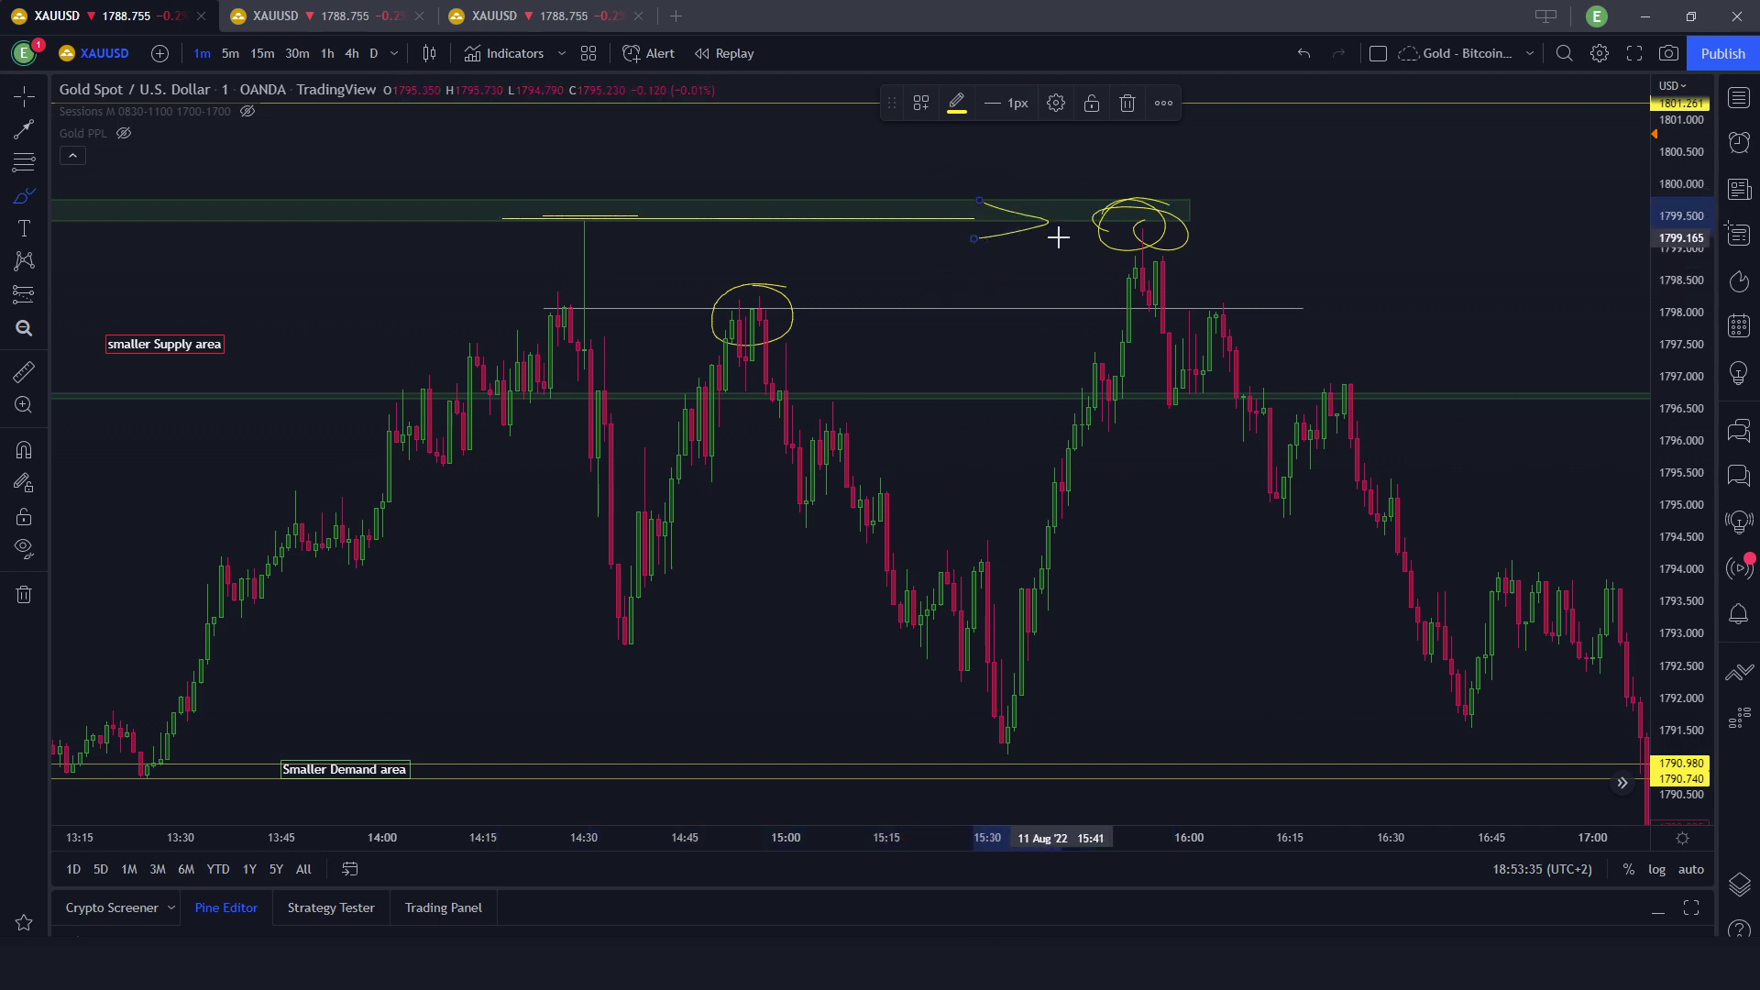
pyautogui.hotkey('ctrl', 'z')
pyautogui.moveTo(1072, 216)
pyautogui.mouseDown()
pyautogui.moveTo(798, 215)
pyautogui.moveTo(839, 255)
pyautogui.mouseUp()
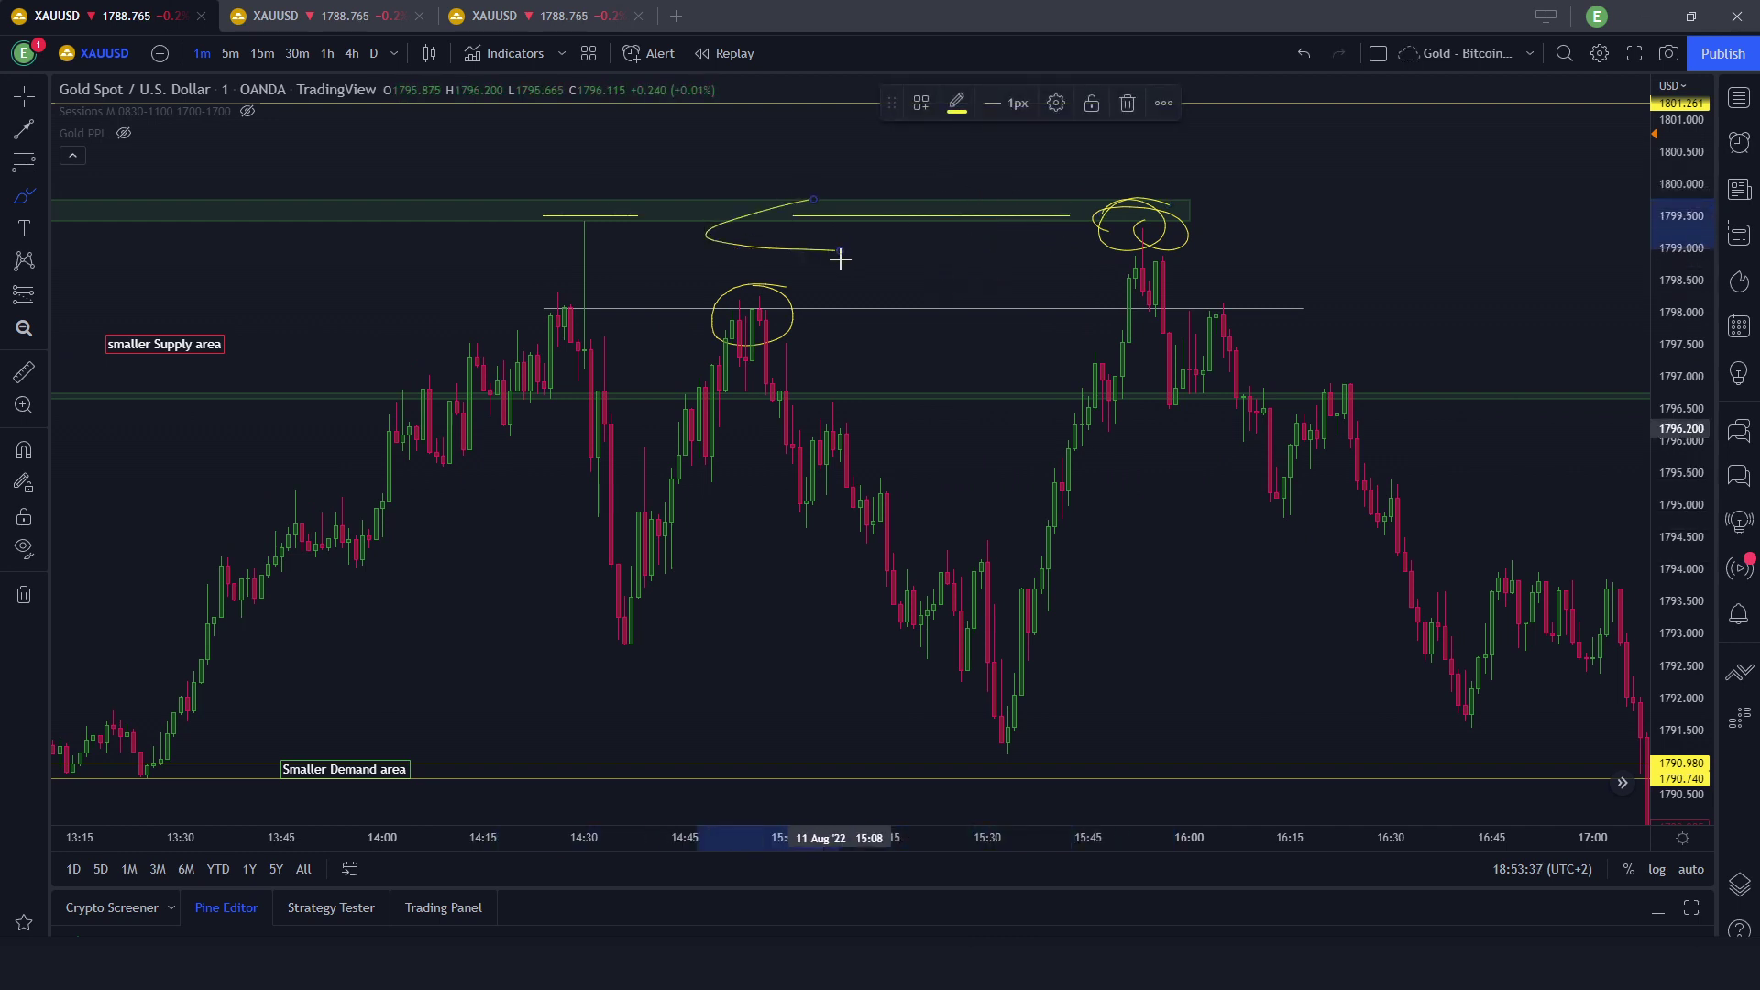
pyautogui.hotkey('ctrl', 'z')
pyautogui.hotkey('ctrl', 'z')
# Sketch a rising arrow and a falling line from the peak after 16:00, and undo the recent trial strokes.
pyautogui.moveTo(1256, 298)
pyautogui.mouseDown()
pyautogui.moveTo(1192, 326)
pyautogui.moveTo(1329, 181)
pyautogui.moveTo(1338, 214)
pyautogui.moveTo(1339, 161)
pyautogui.mouseUp()
pyautogui.hotkey('ctrl', 'z')
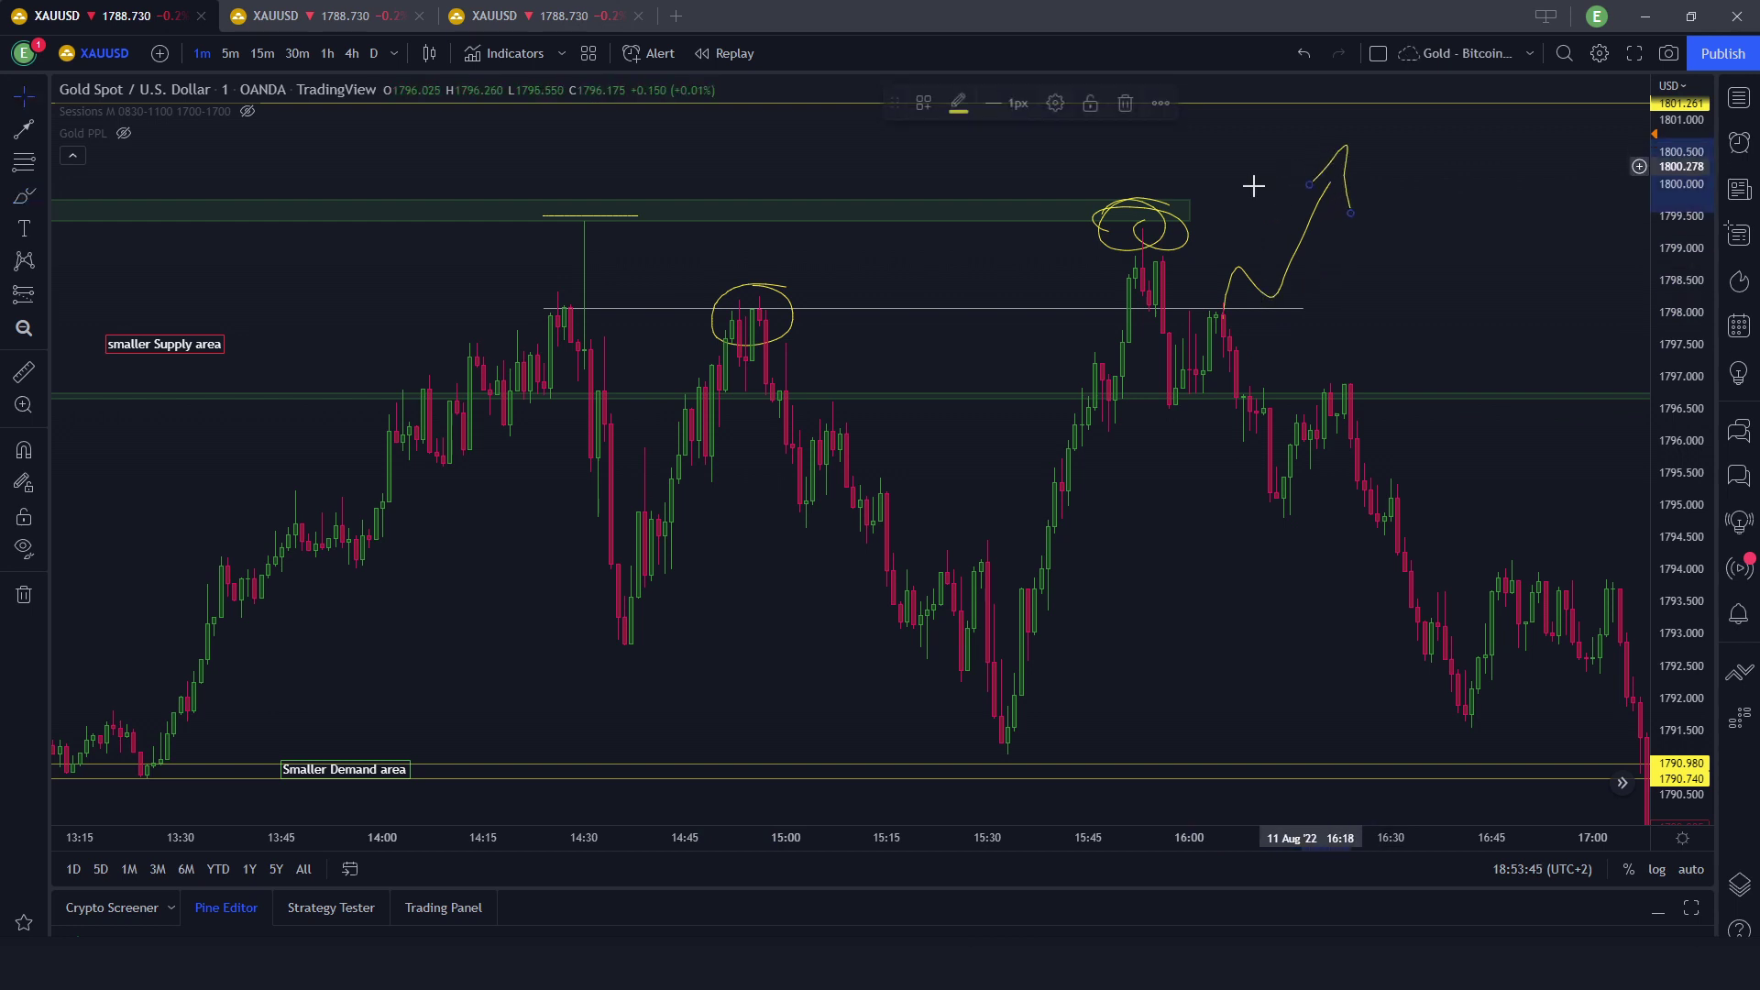
pyautogui.click(24, 195)
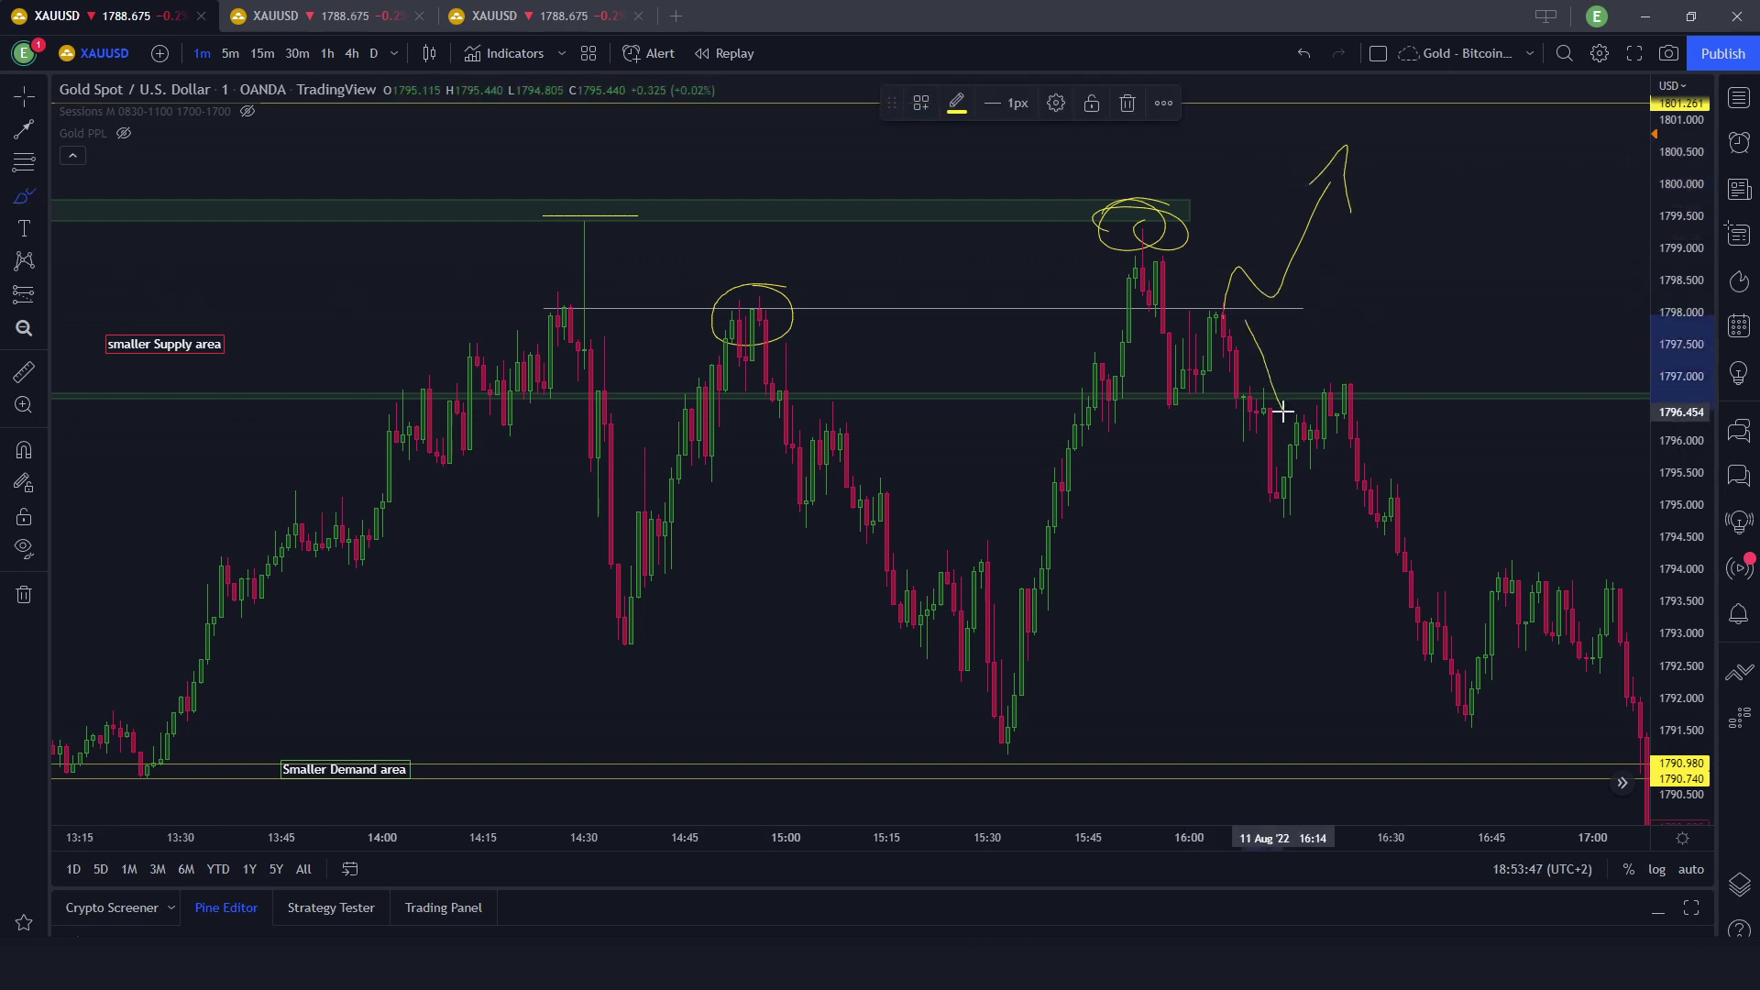
pyautogui.hotkey('ctrl', 'z')
pyautogui.hotkey('ctrl', 'z')
pyautogui.hotkey('ctrl', 'z')
pyautogui.hotkey('ctrl', 'z')
pyautogui.hotkey('ctrl', 'z')
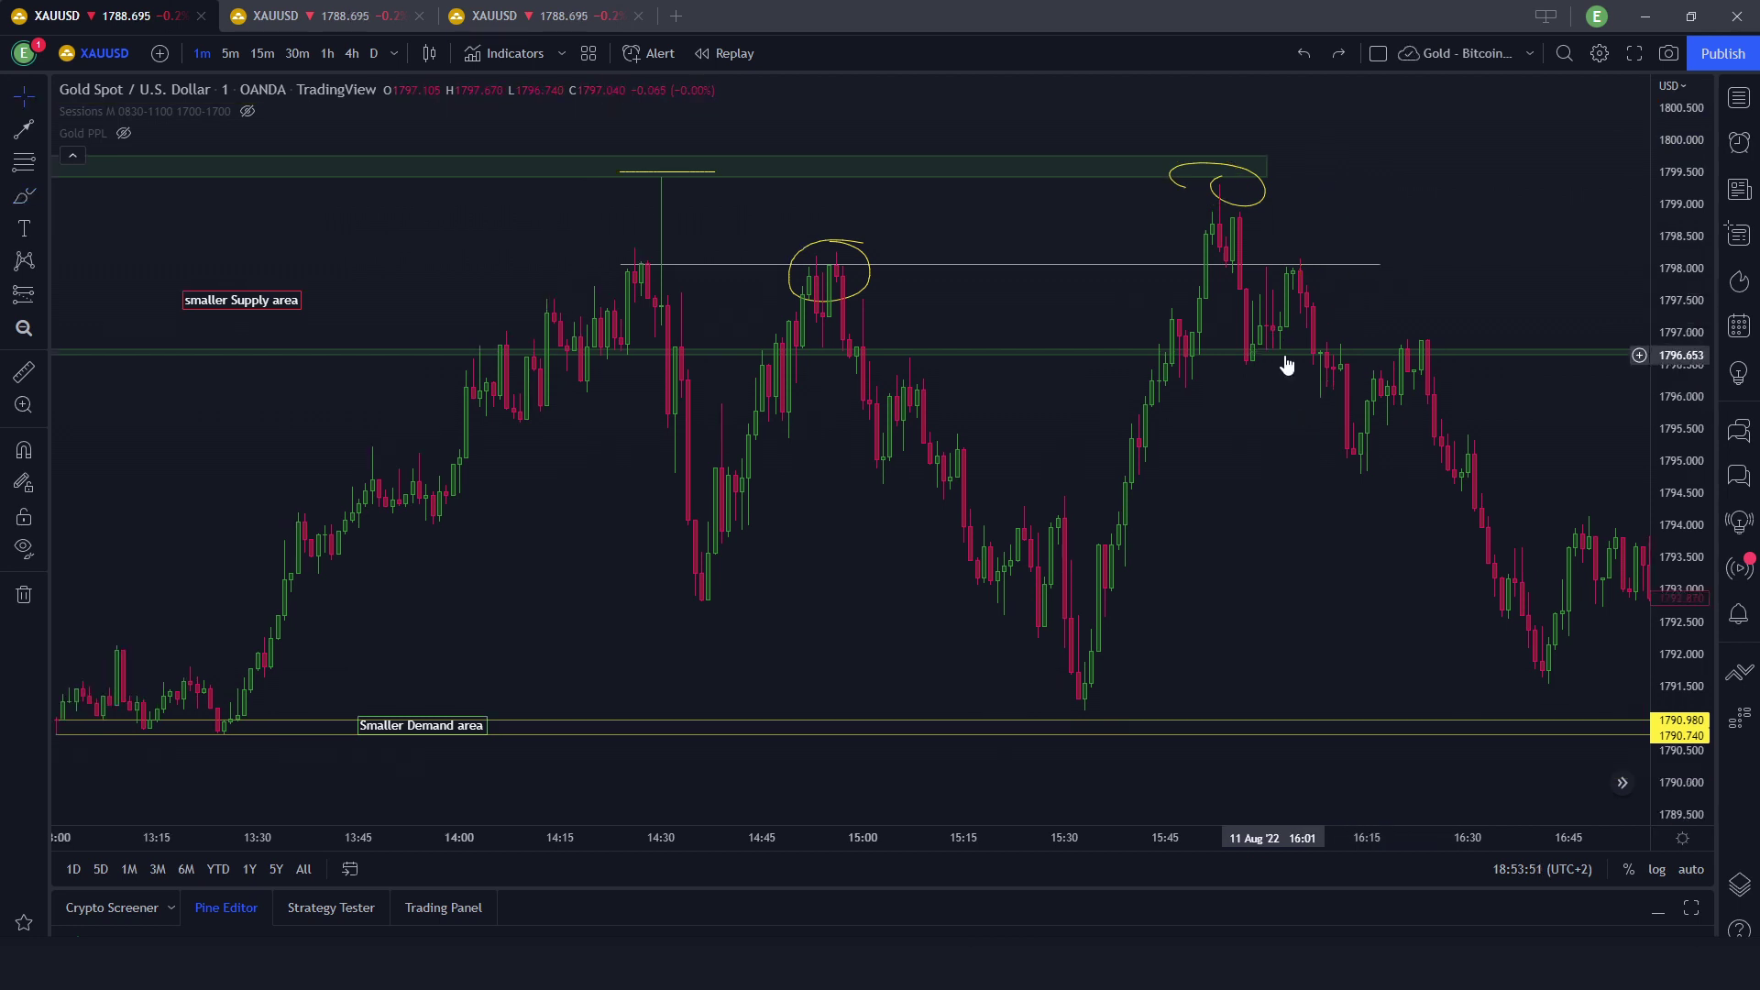
# Circle the price retest just after 16:00 below the supply zone with the Brush.
pyautogui.hscroll(3, 1241, 334)
pyautogui.moveTo(1119, 275)
pyautogui.mouseDown()
pyautogui.moveTo(1112, 315)
pyautogui.moveTo(1128, 280)
pyautogui.mouseUp()
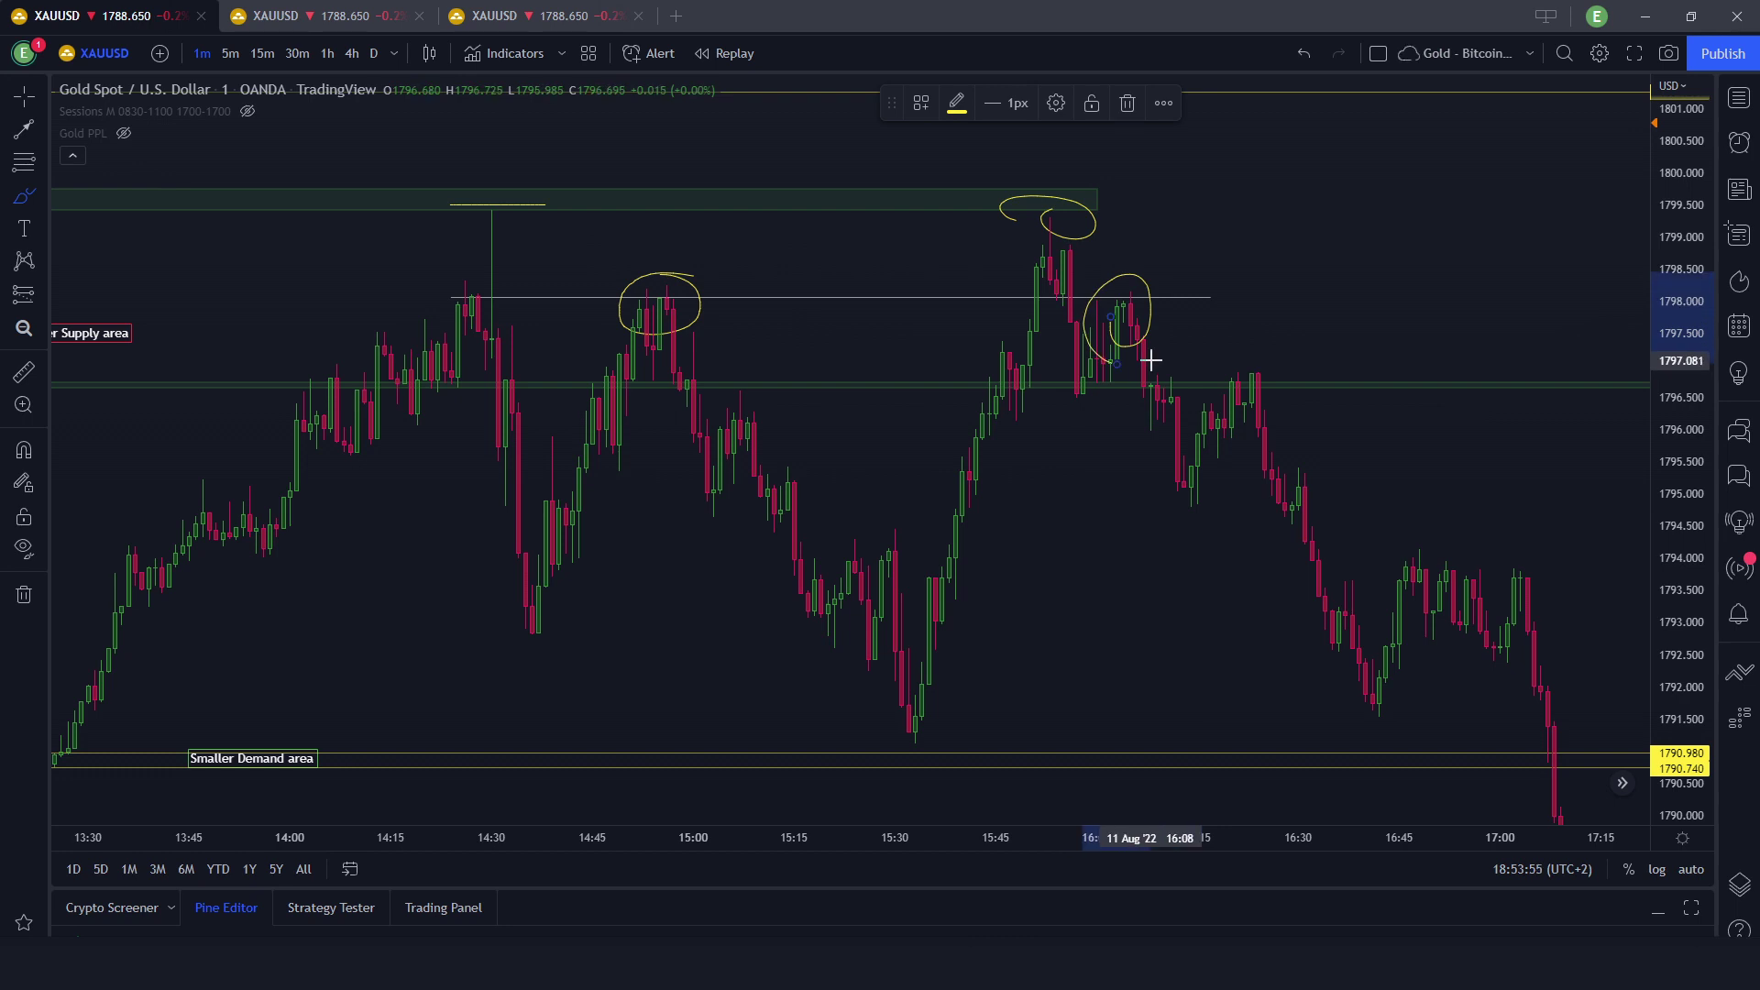
# Circle the retest around 16:20 with the Brush and underline it along the lower supply zone from about 15:45 to 16:28.
pyautogui.moveTo(1246, 354)
pyautogui.mouseDown()
pyautogui.moveTo(1206, 397)
pyautogui.moveTo(1261, 363)
pyautogui.mouseUp()
pyautogui.moveTo(1063, 378)
pyautogui.mouseDown()
pyautogui.moveTo(1305, 385)
pyautogui.moveTo(962, 389)
pyautogui.moveTo(1137, 385)
pyautogui.mouseUp()
pyautogui.hotkey('ctrl', 'z')
pyautogui.moveTo(1008, 389); pyautogui.dragTo(1293, 389)
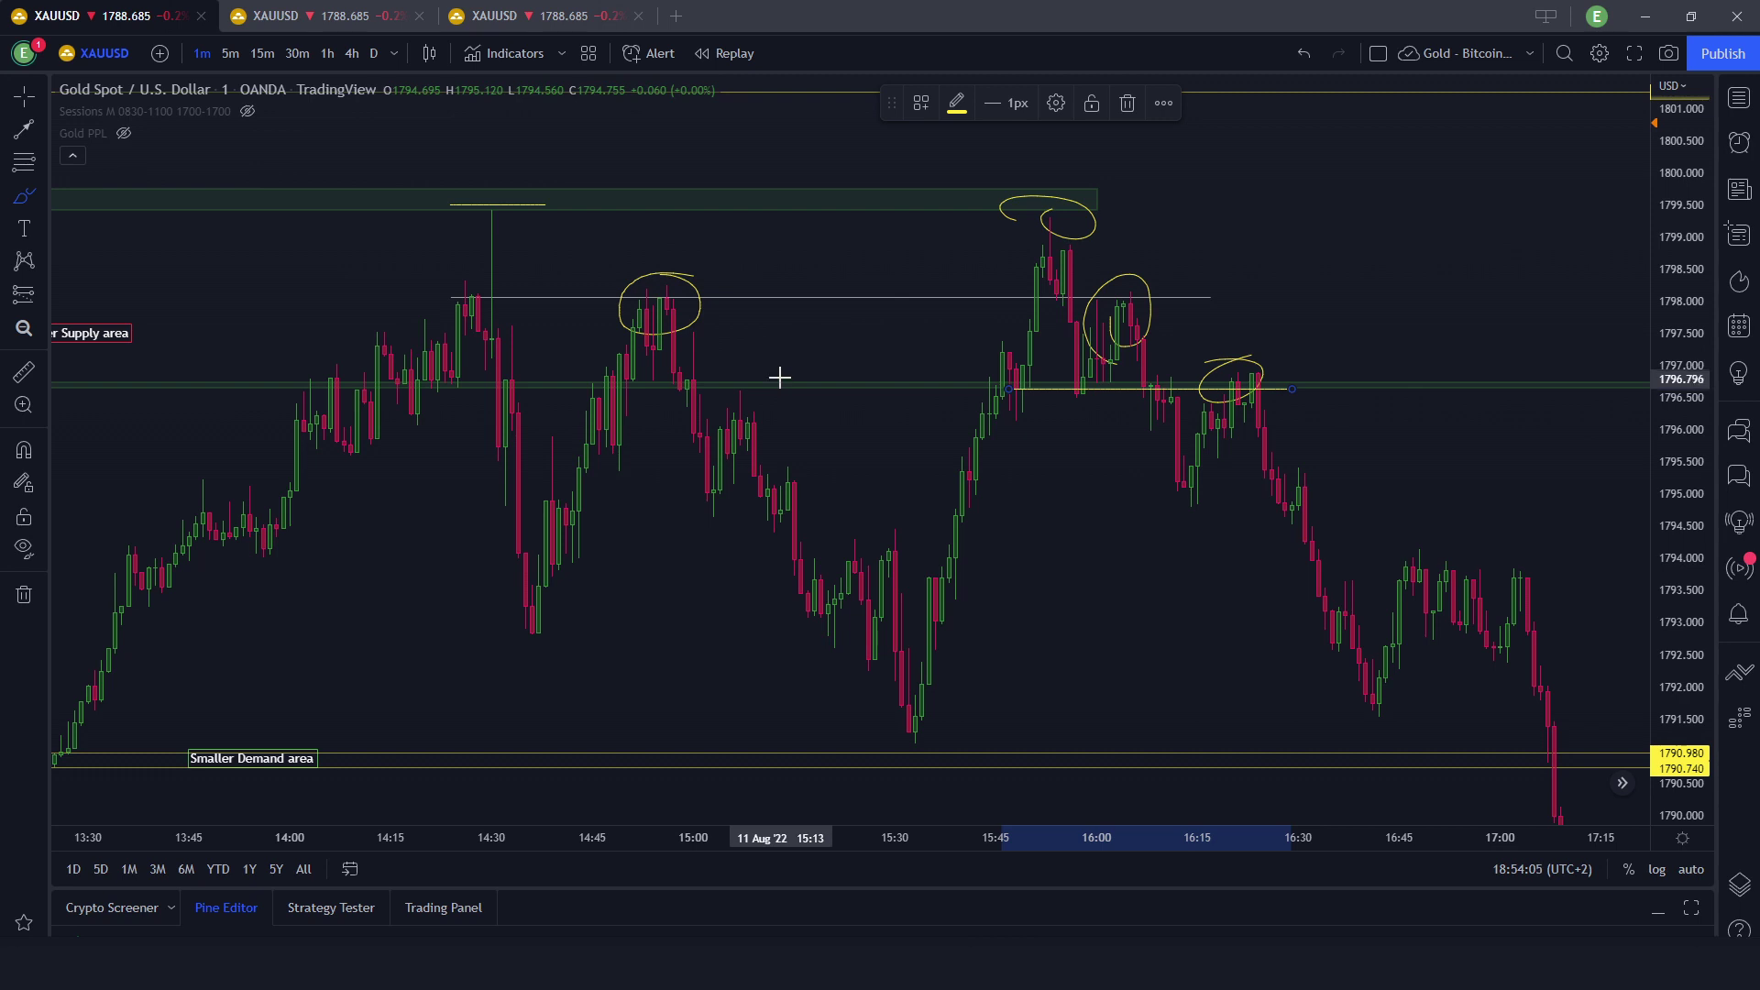
pyautogui.click(900, 426)
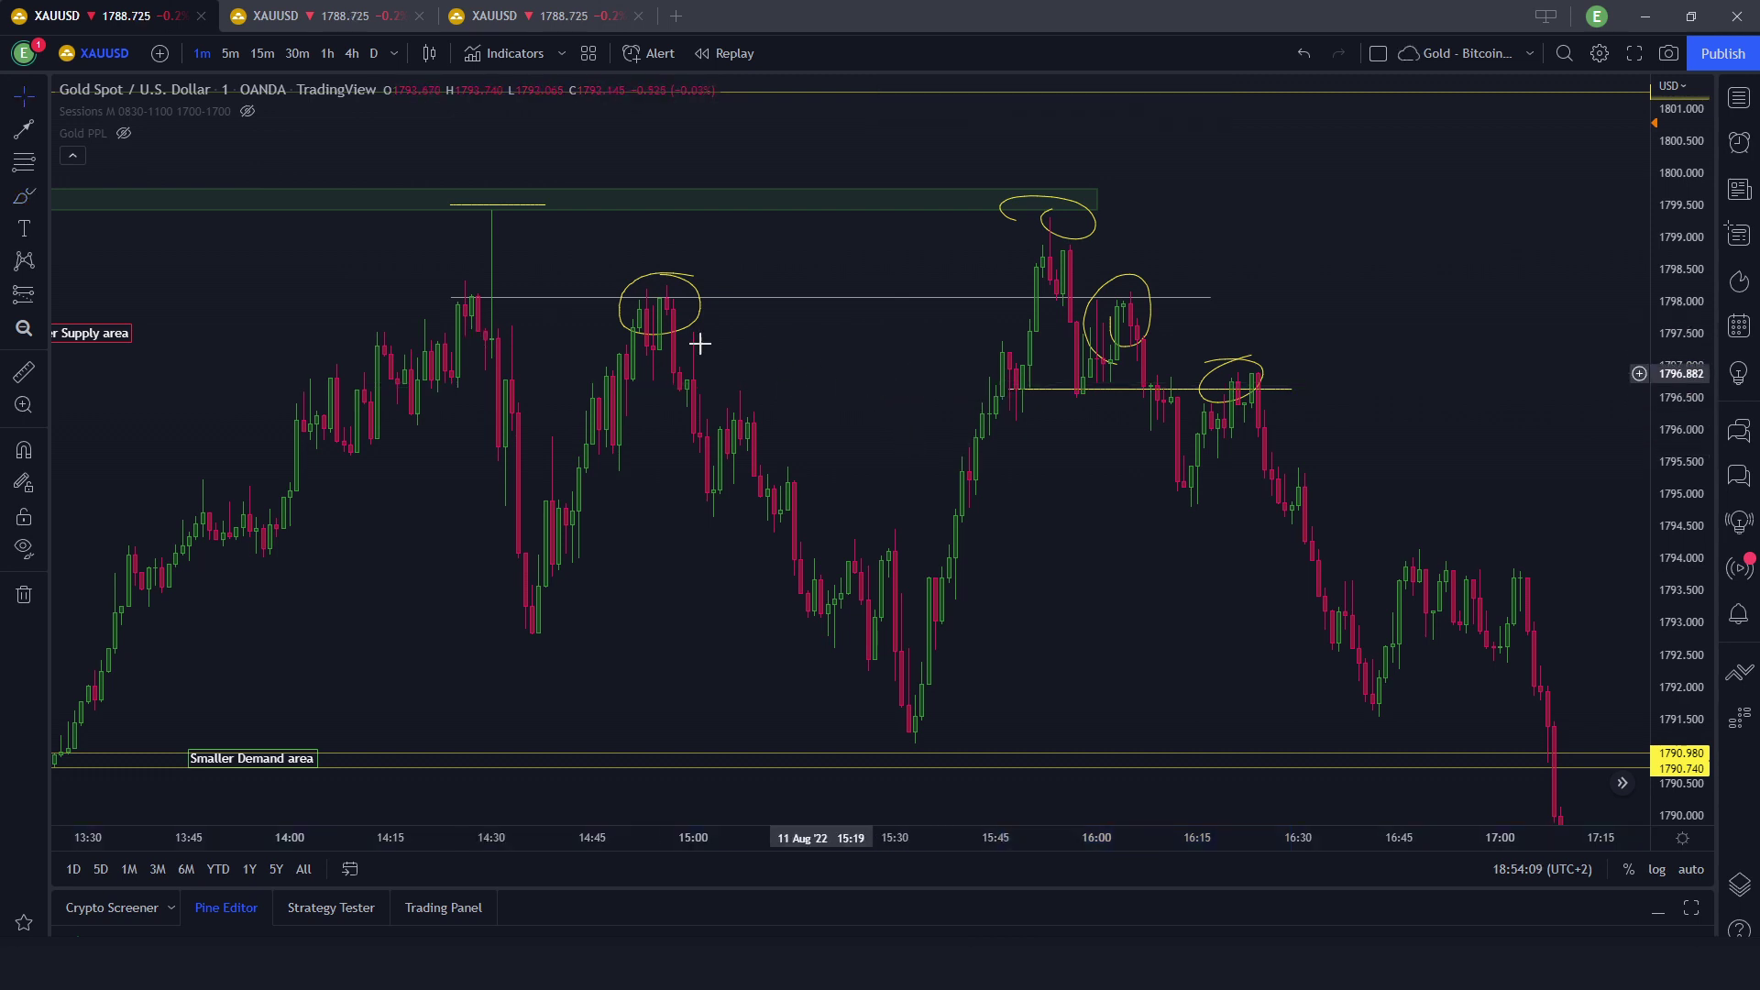
# Brush another trial line along the lower supply zone, and undo it together with the line under the 16:20 retest.
pyautogui.click(28, 199)
pyautogui.moveTo(992, 397); pyautogui.dragTo(1115, 394)
pyautogui.hotkey('ctrl', 'z')
pyautogui.hotkey('ctrl', 'z')
pyautogui.hotkey('ctrl', 'z')
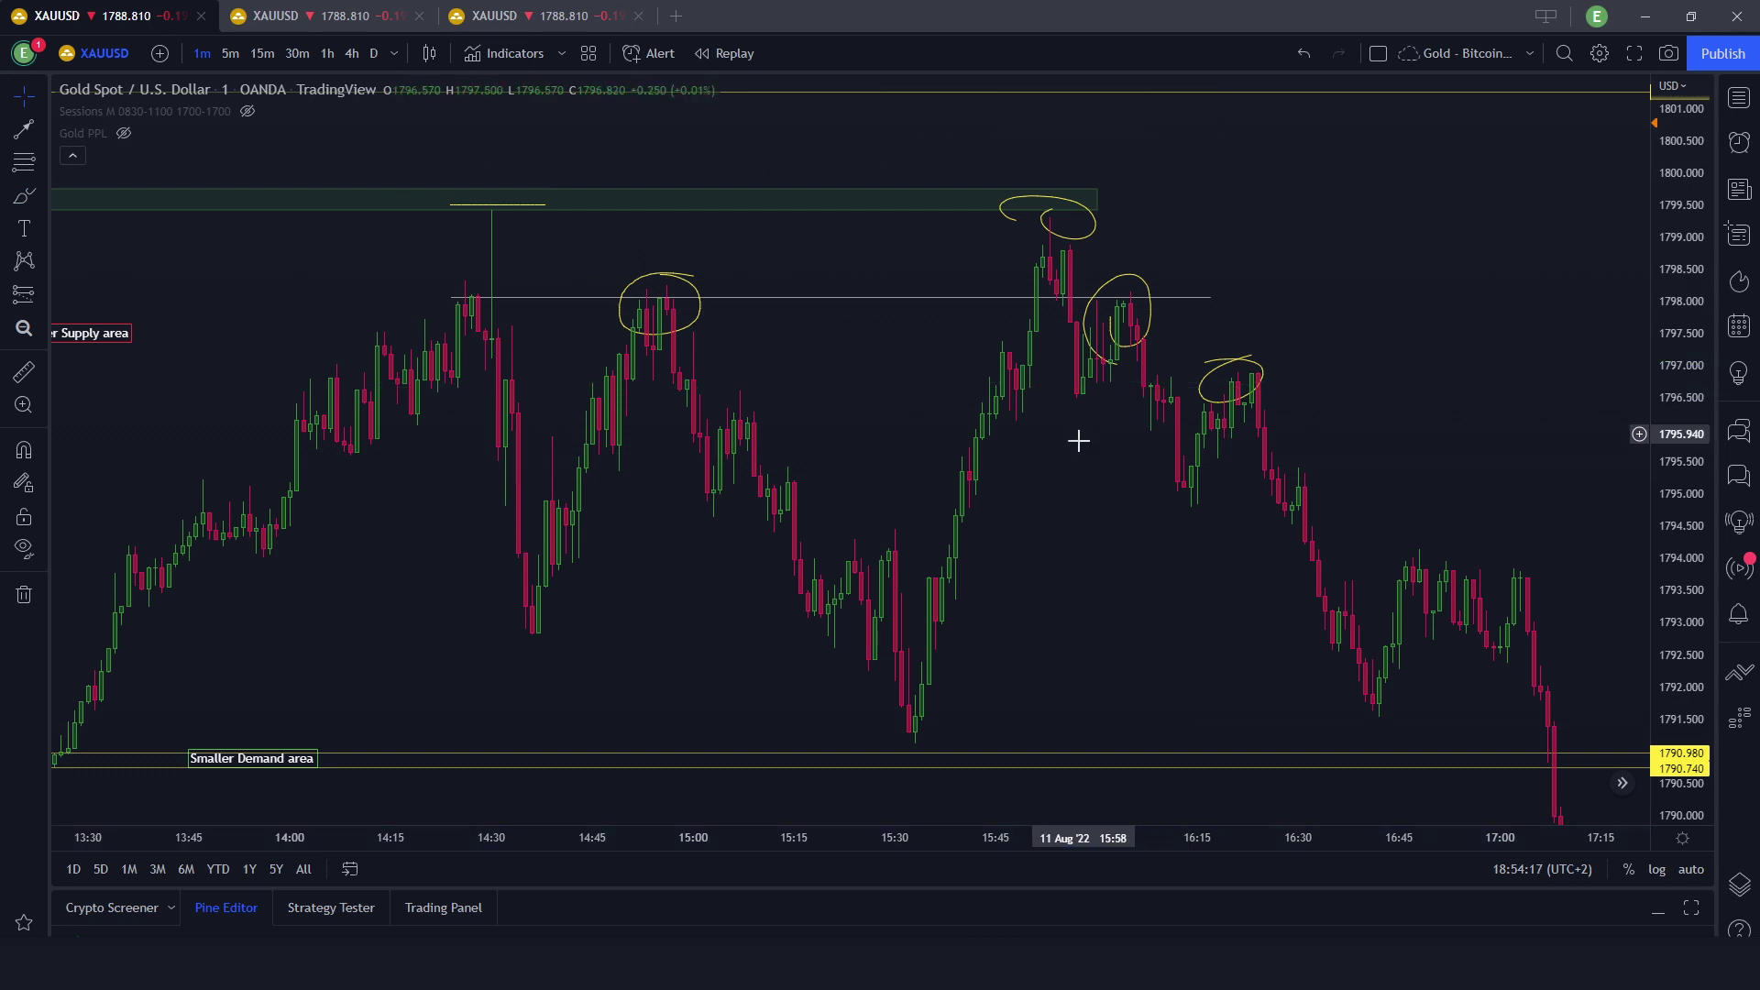
# Draw a rectangle over the highs from 15:45 to 16:26, spanning about 1796.639 to 1799.679.
pyautogui.click(39, 203)
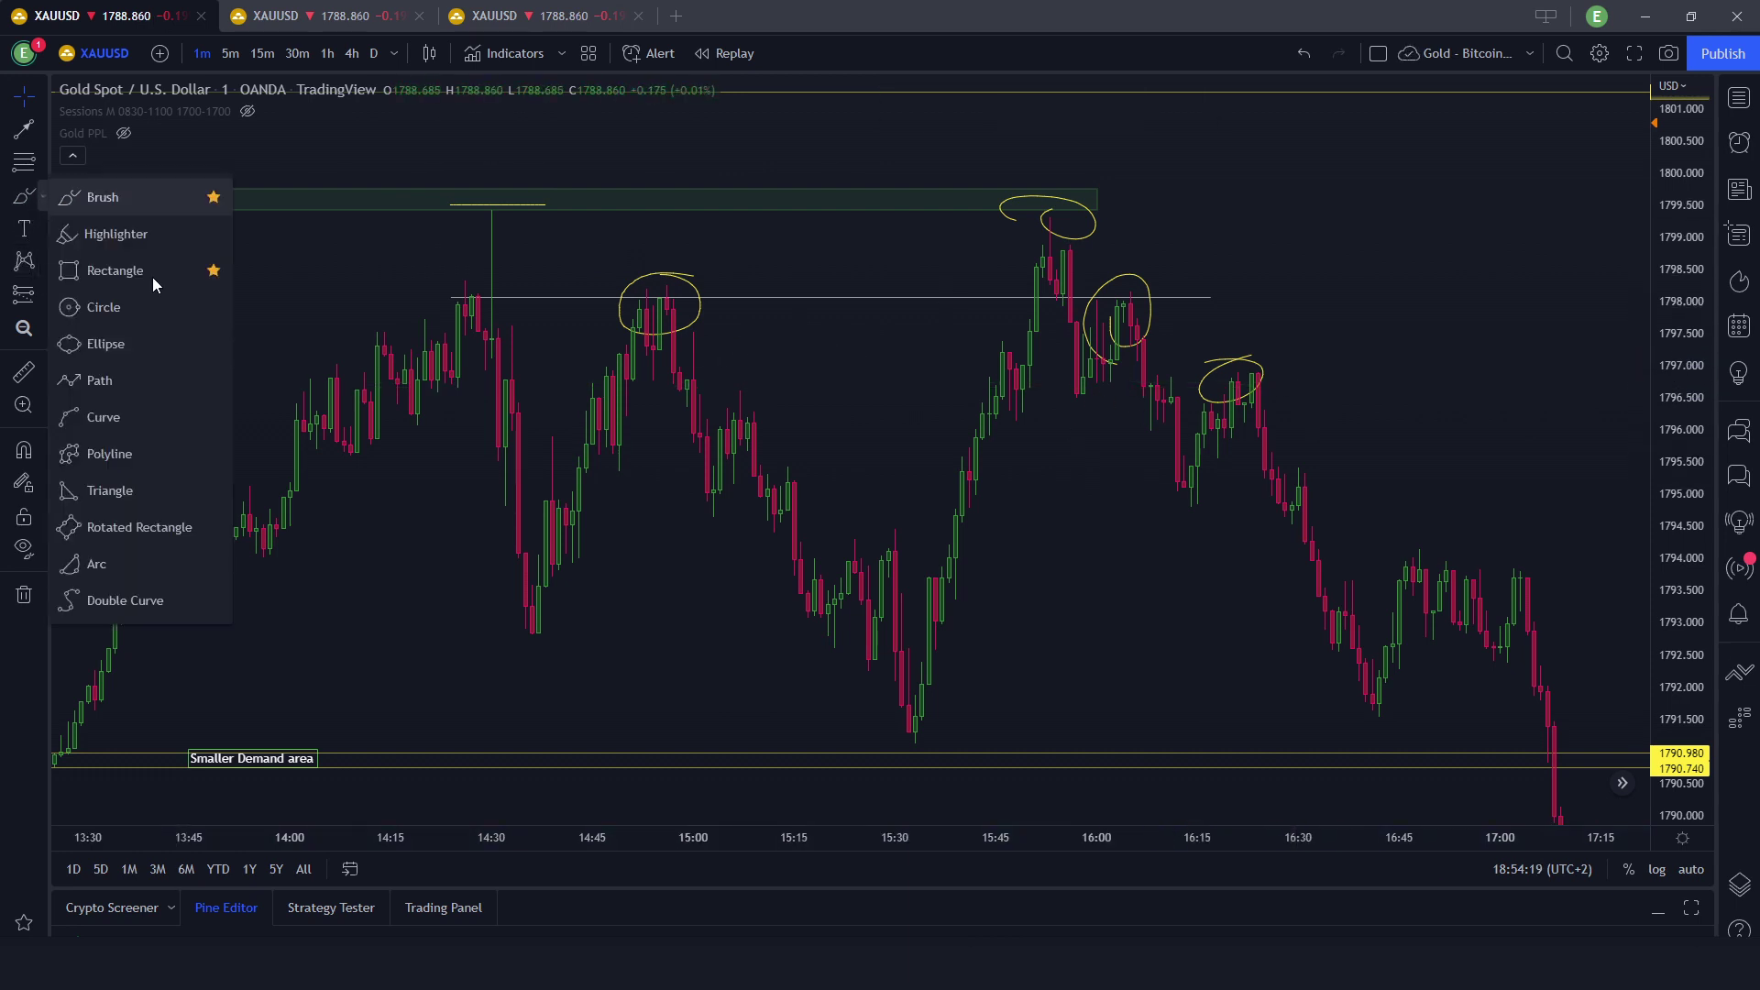
pyautogui.click(137, 275)
pyautogui.moveTo(996, 388); pyautogui.dragTo(1272, 194)
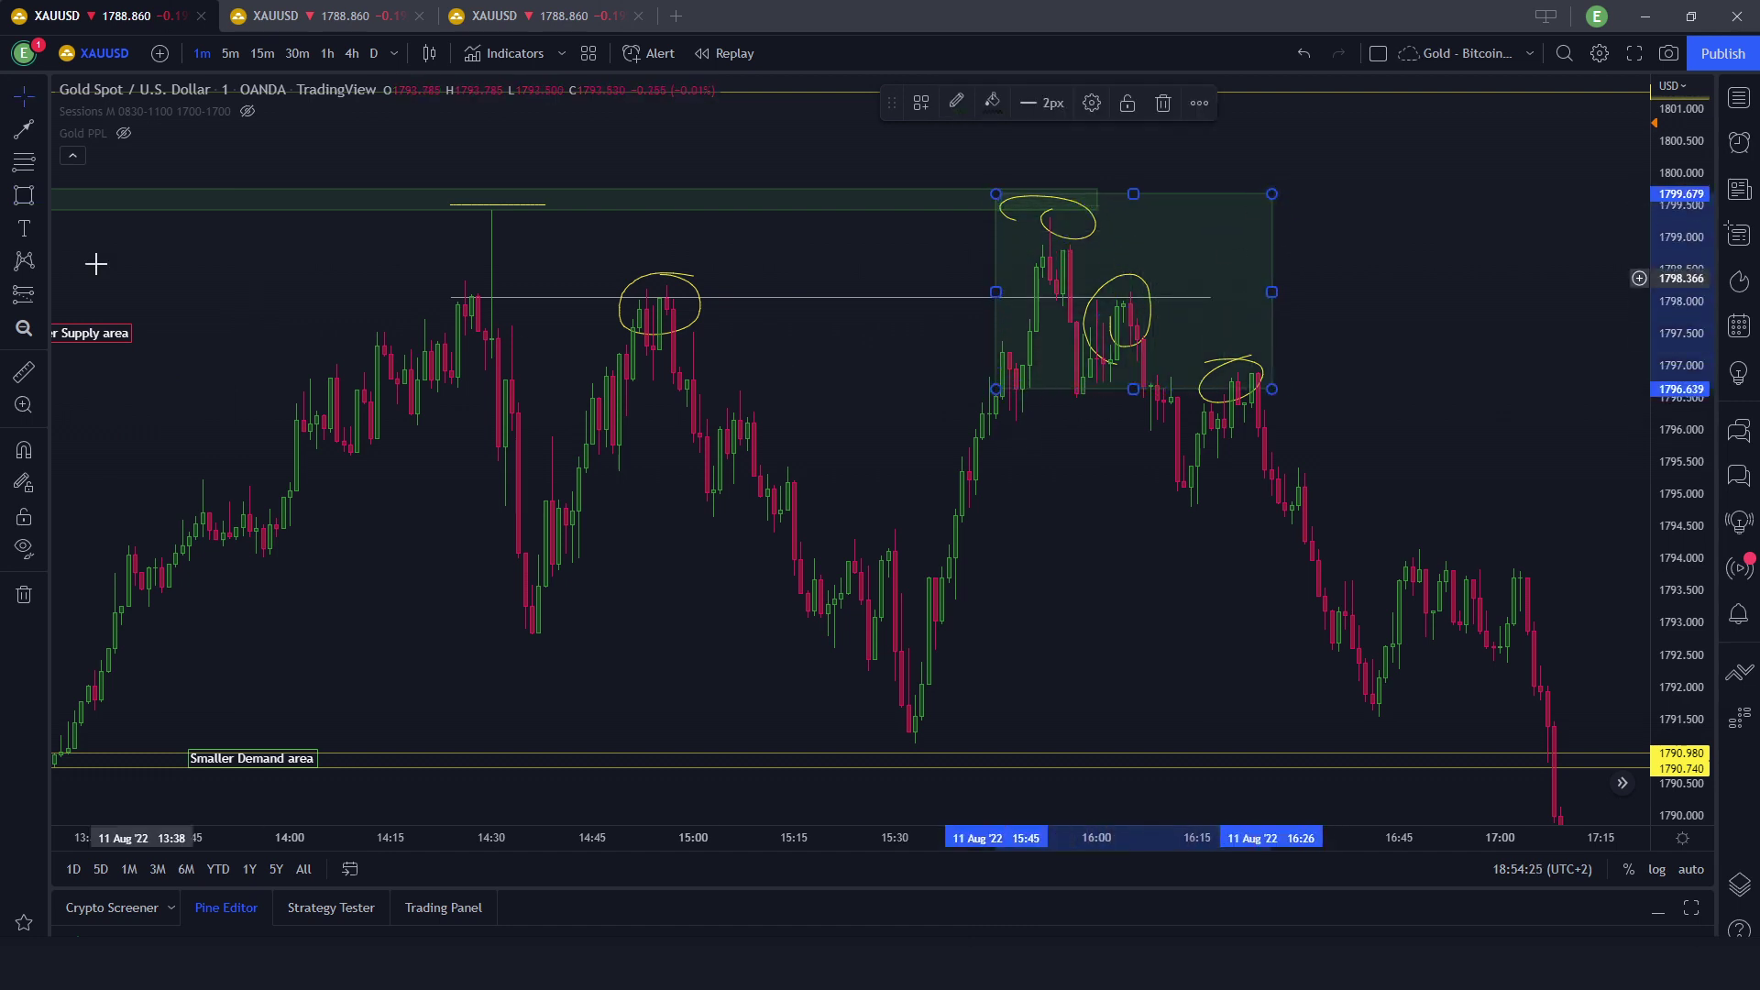
# Brush horizontal lines along the lower supply zone from about 15:45 to 16:30, and delete the rectangle and the circle around the 16:20 retest.
pyautogui.click(41, 195)
pyautogui.click(96, 193)
pyautogui.moveTo(1001, 389)
pyautogui.mouseDown()
pyautogui.moveTo(1280, 384)
pyautogui.moveTo(954, 383)
pyautogui.moveTo(1318, 389)
pyautogui.mouseUp()
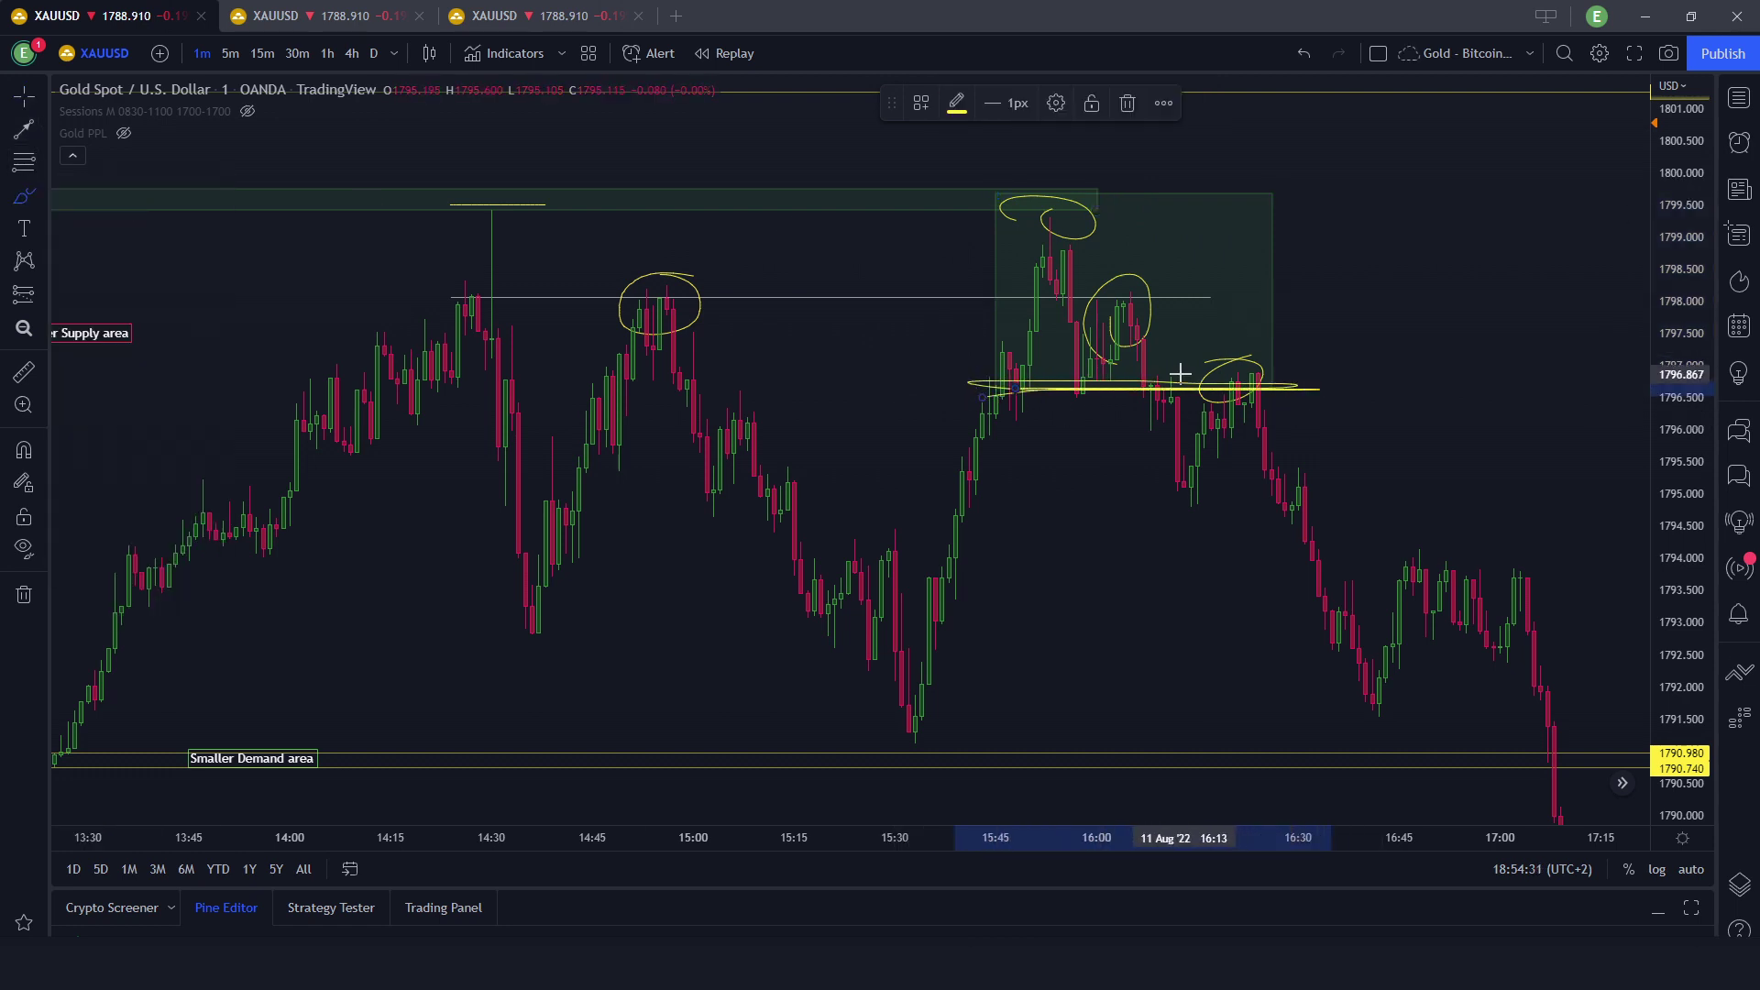
pyautogui.click(1247, 202)
pyautogui.press('Delete')
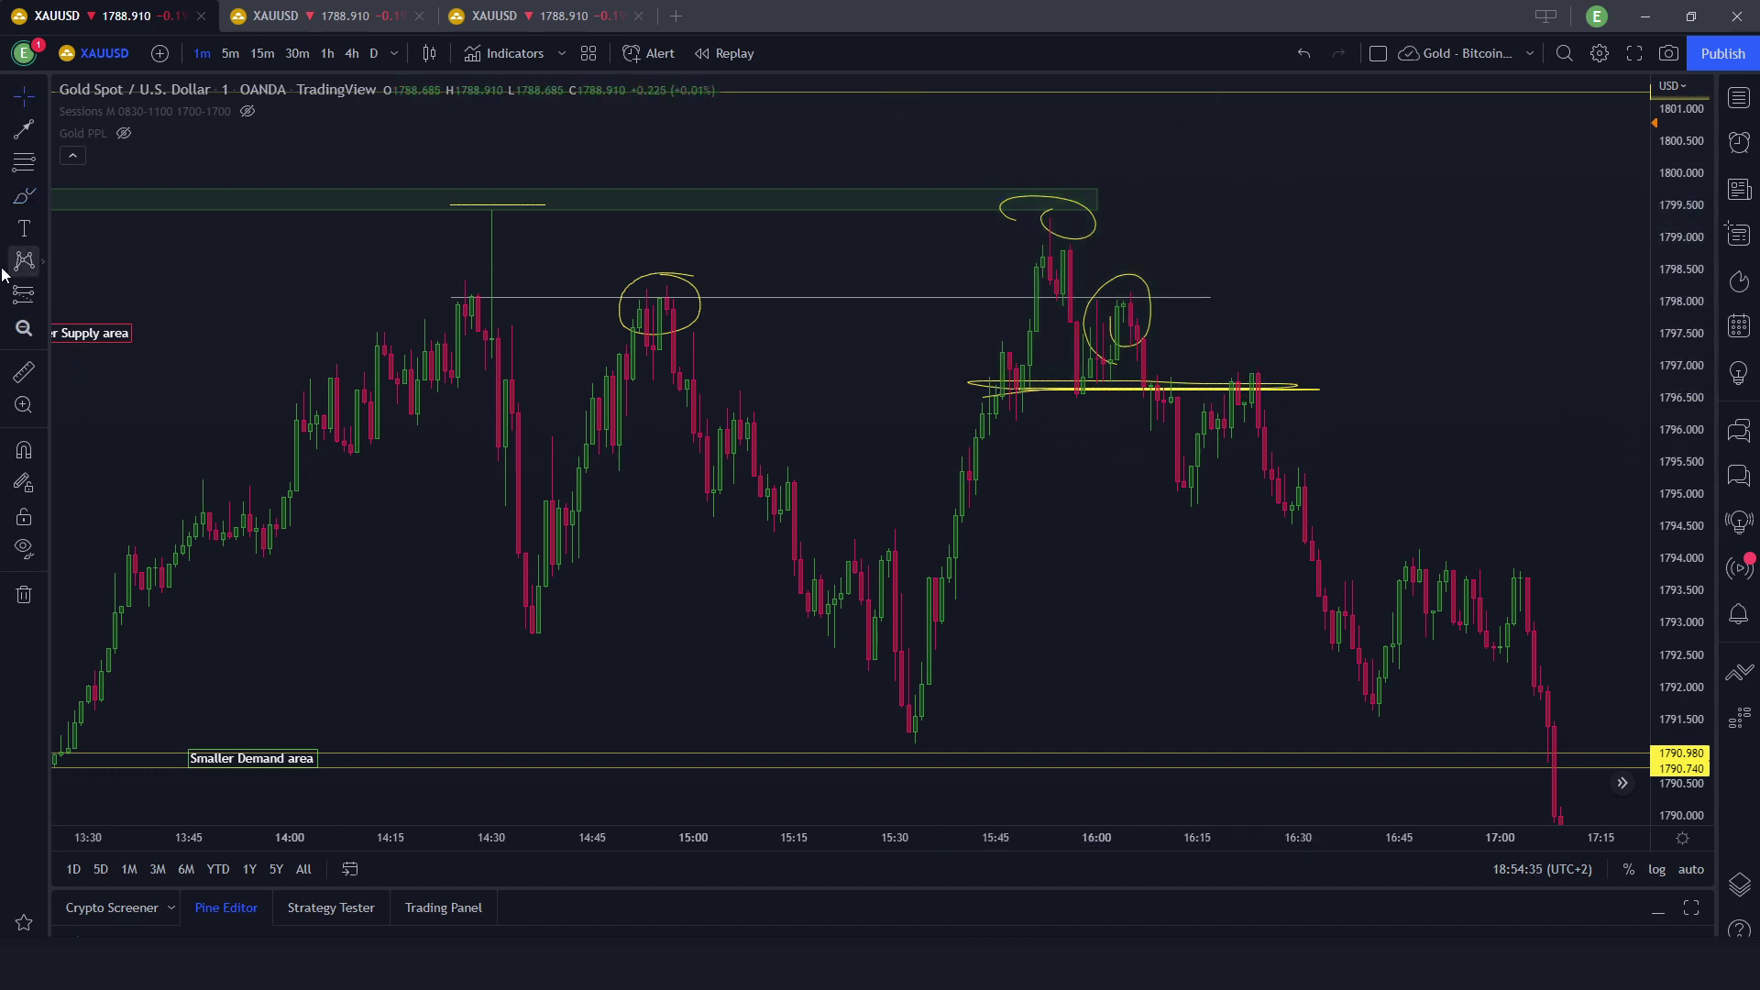
# Place a Short Position with its entry at the 16:21 retest on the brushed lower supply zone line.
pyautogui.click(38, 298)
pyautogui.click(119, 335)
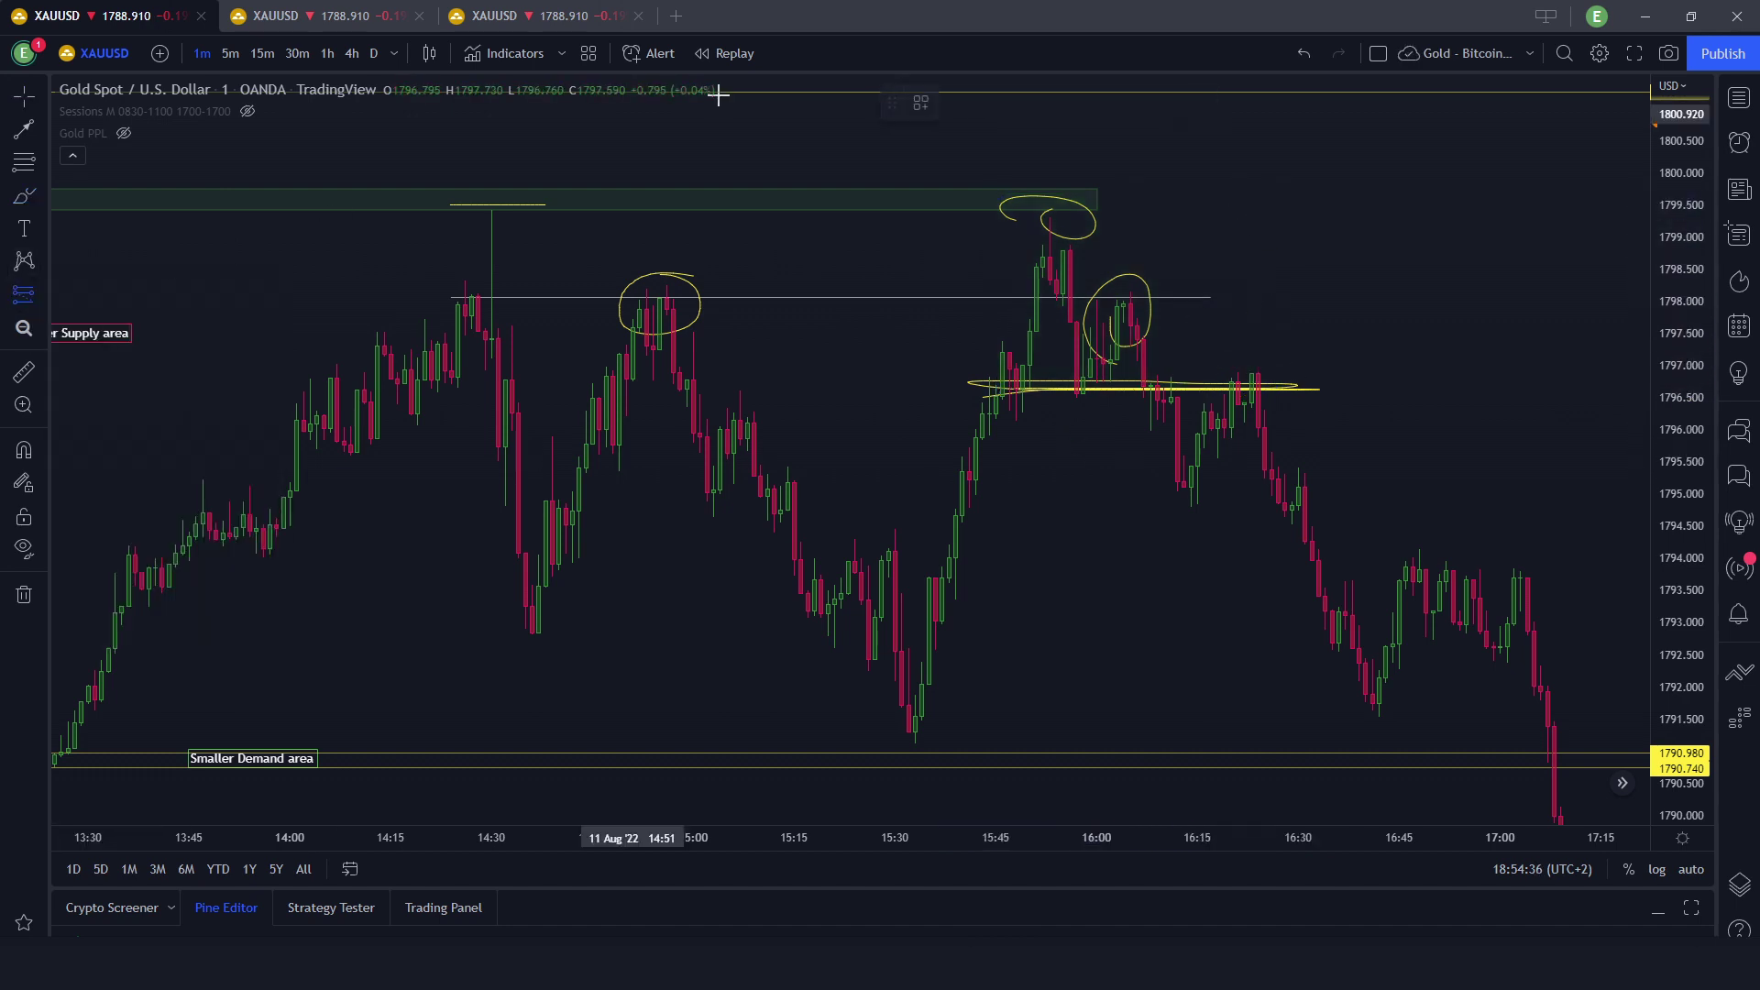
pyautogui.click(1130, 296)
pyautogui.rightClick(1207, 257)
pyautogui.moveTo(1317, 273)
pyautogui.click(1412, 378)
pyautogui.moveTo(1344, 338); pyautogui.dragTo(1426, 434)
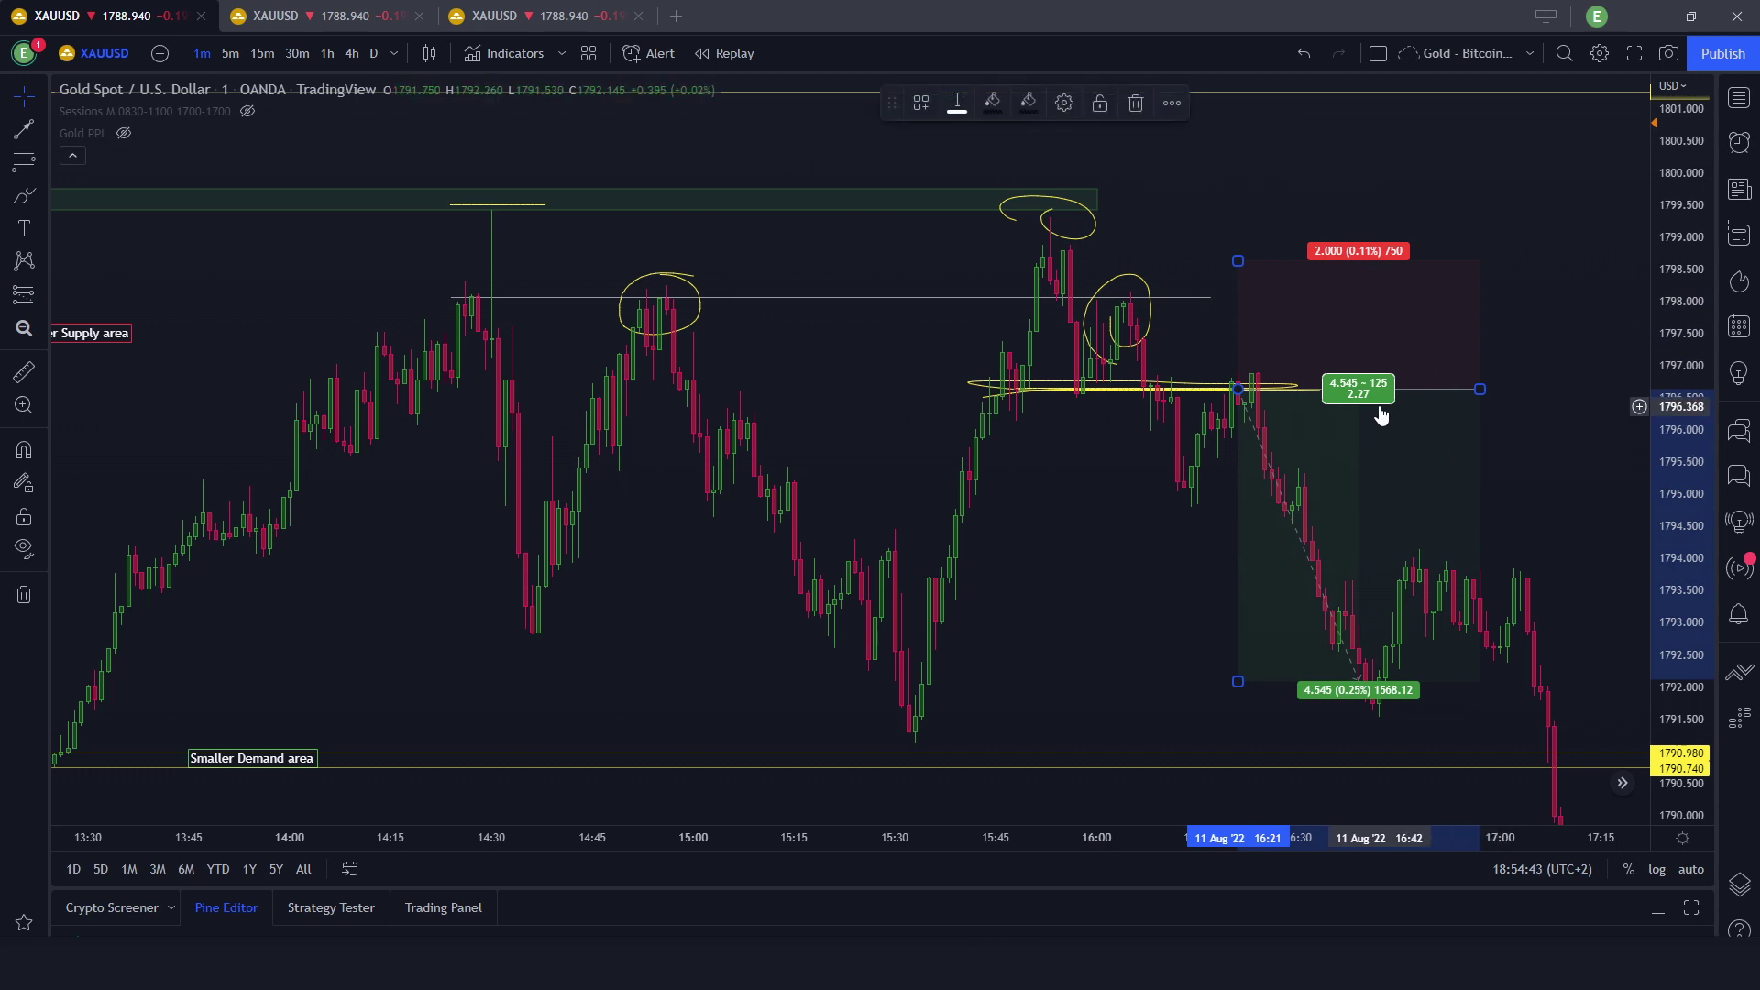
# Tighten the short position's stop to about 1.927 above the entry, and delete the position.
pyautogui.moveTo(1238, 263); pyautogui.dragTo(1073, 264)
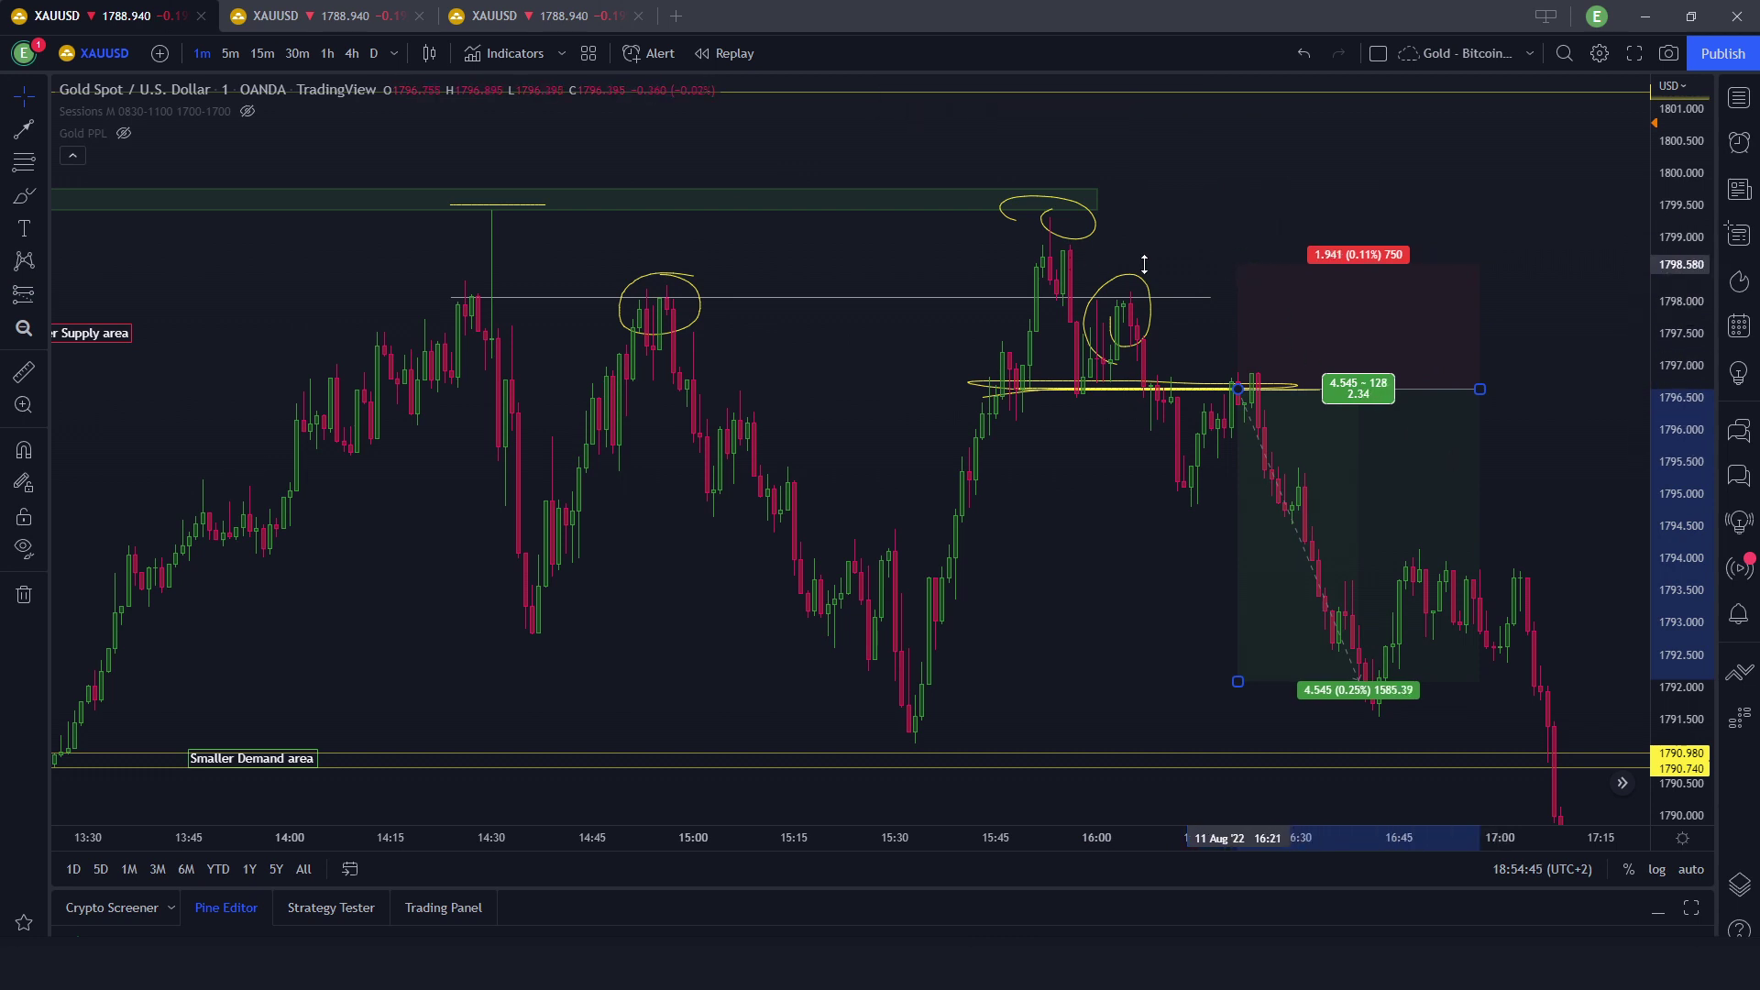
pyautogui.moveTo(1246, 265); pyautogui.dragTo(1245, 265)
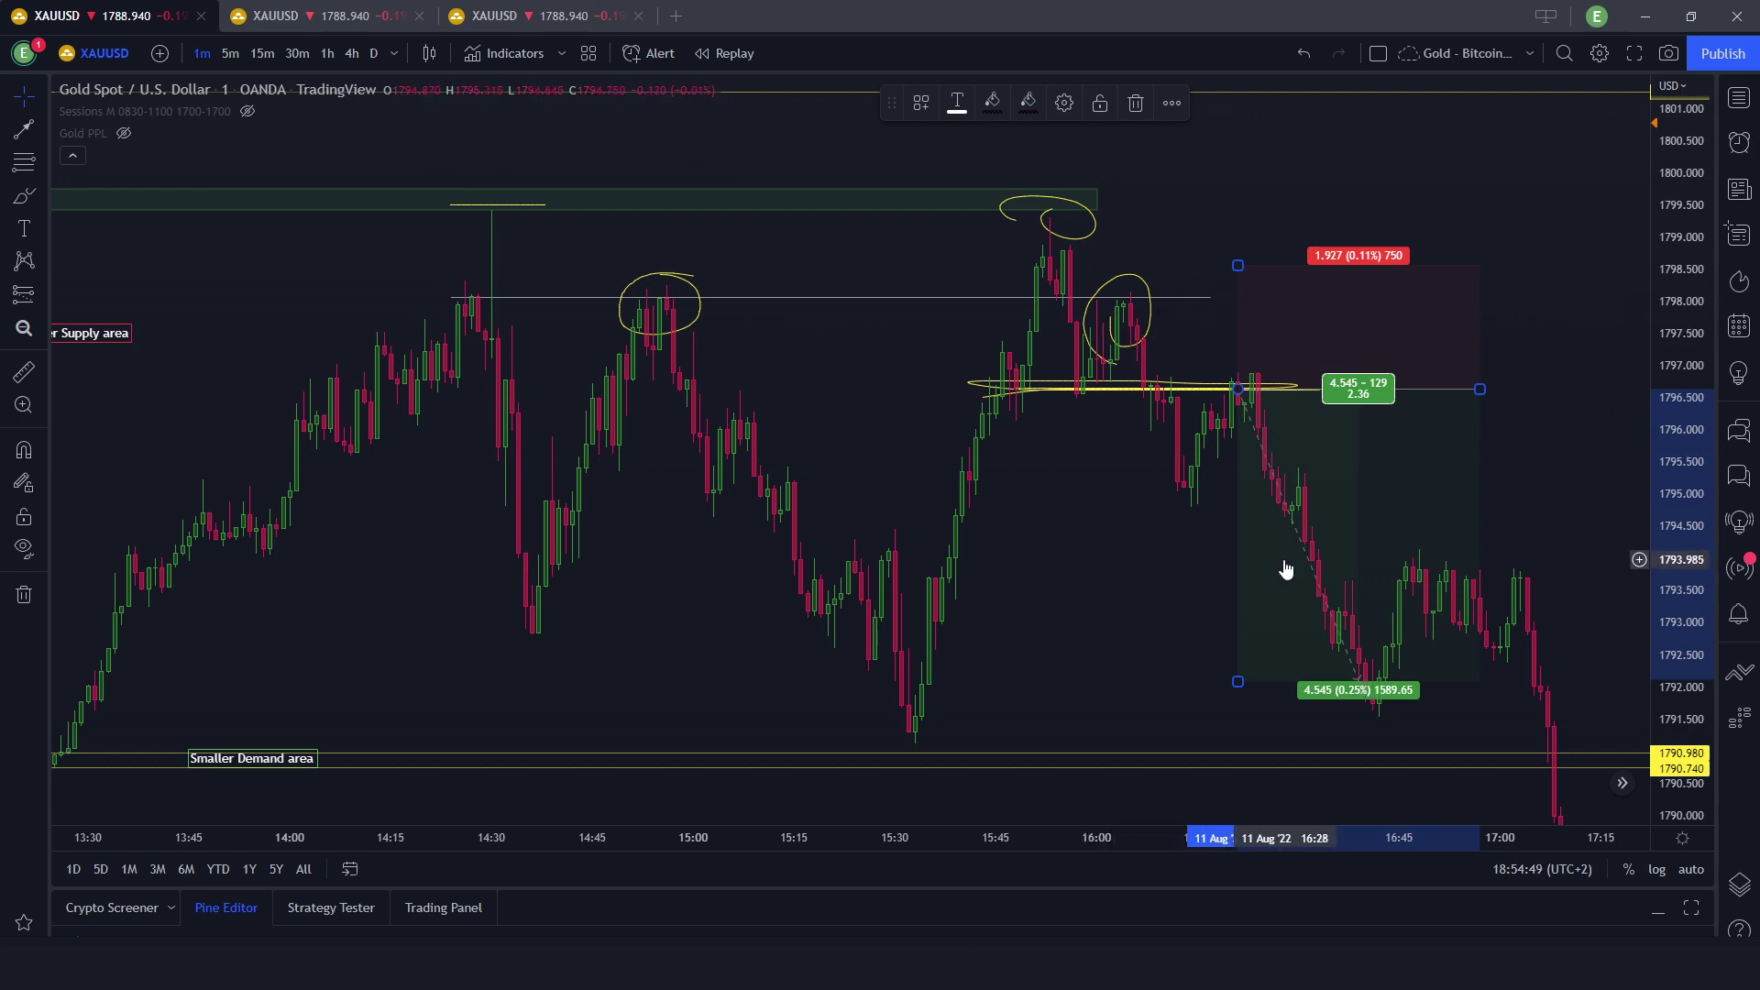
pyautogui.press('Delete')
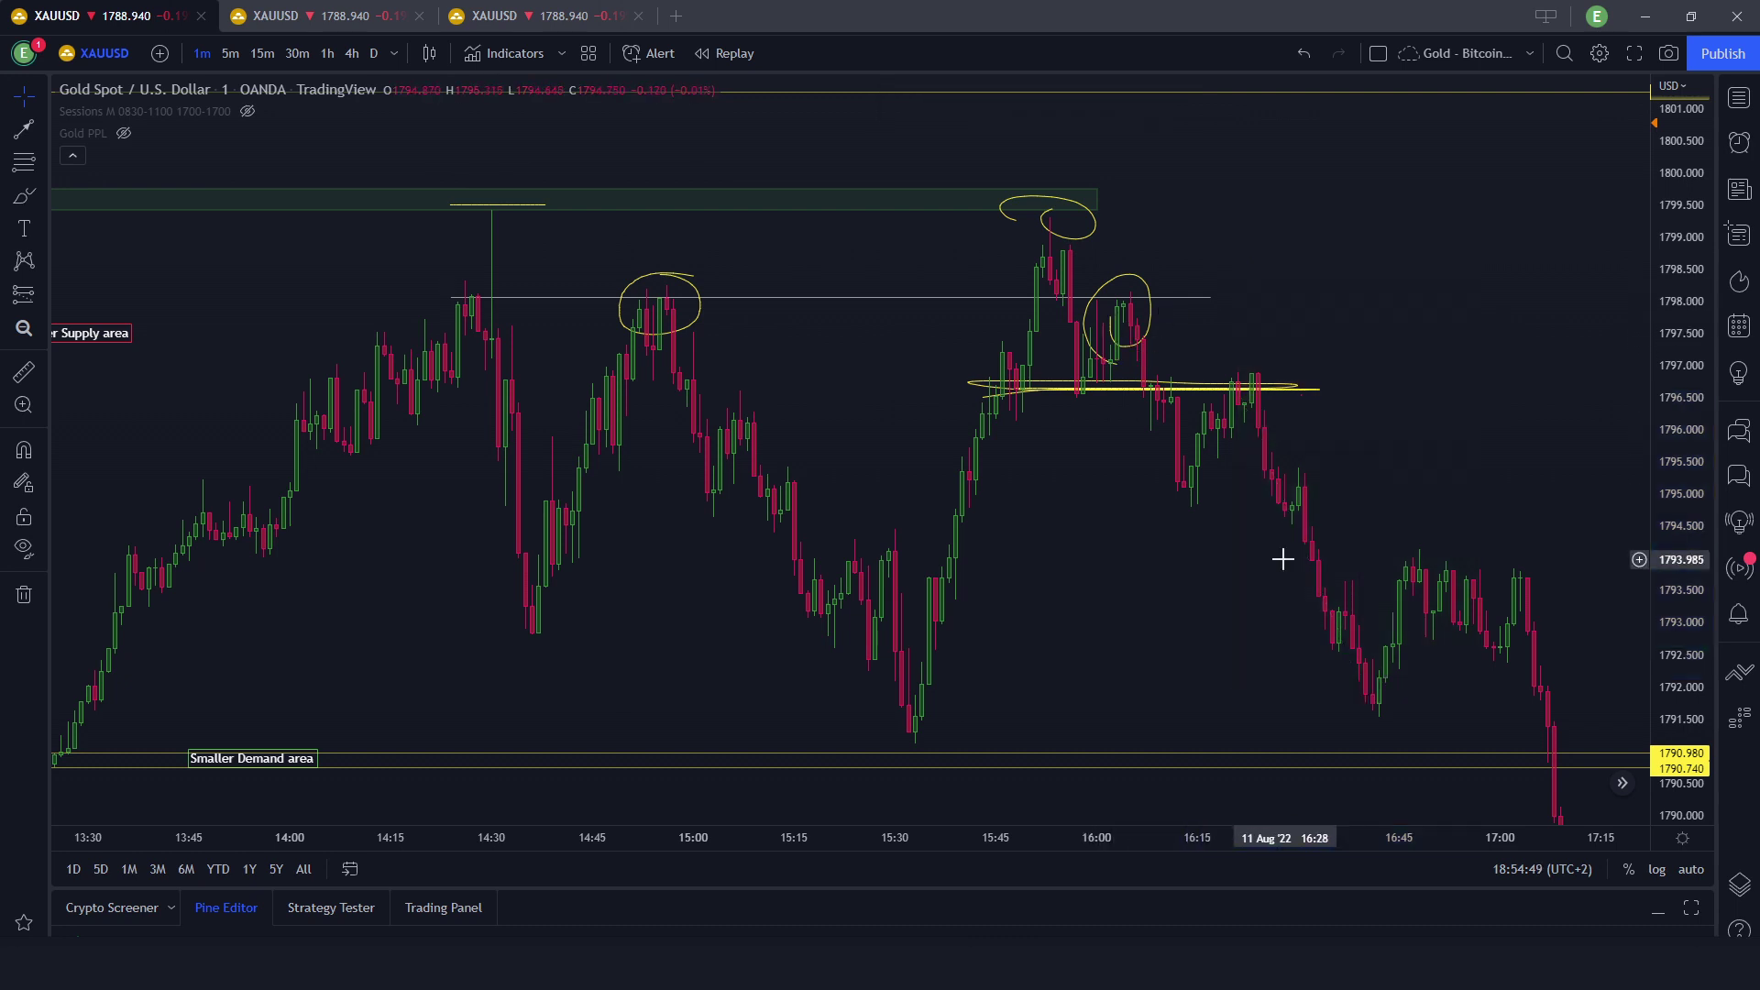
# Measure the price fall from the lower supply zone to the smaller demand area, and the bounce from the 16:41 low.
pyautogui.keyDown('shift'); pyautogui.click(1356, 384); pyautogui.keyUp('shift')
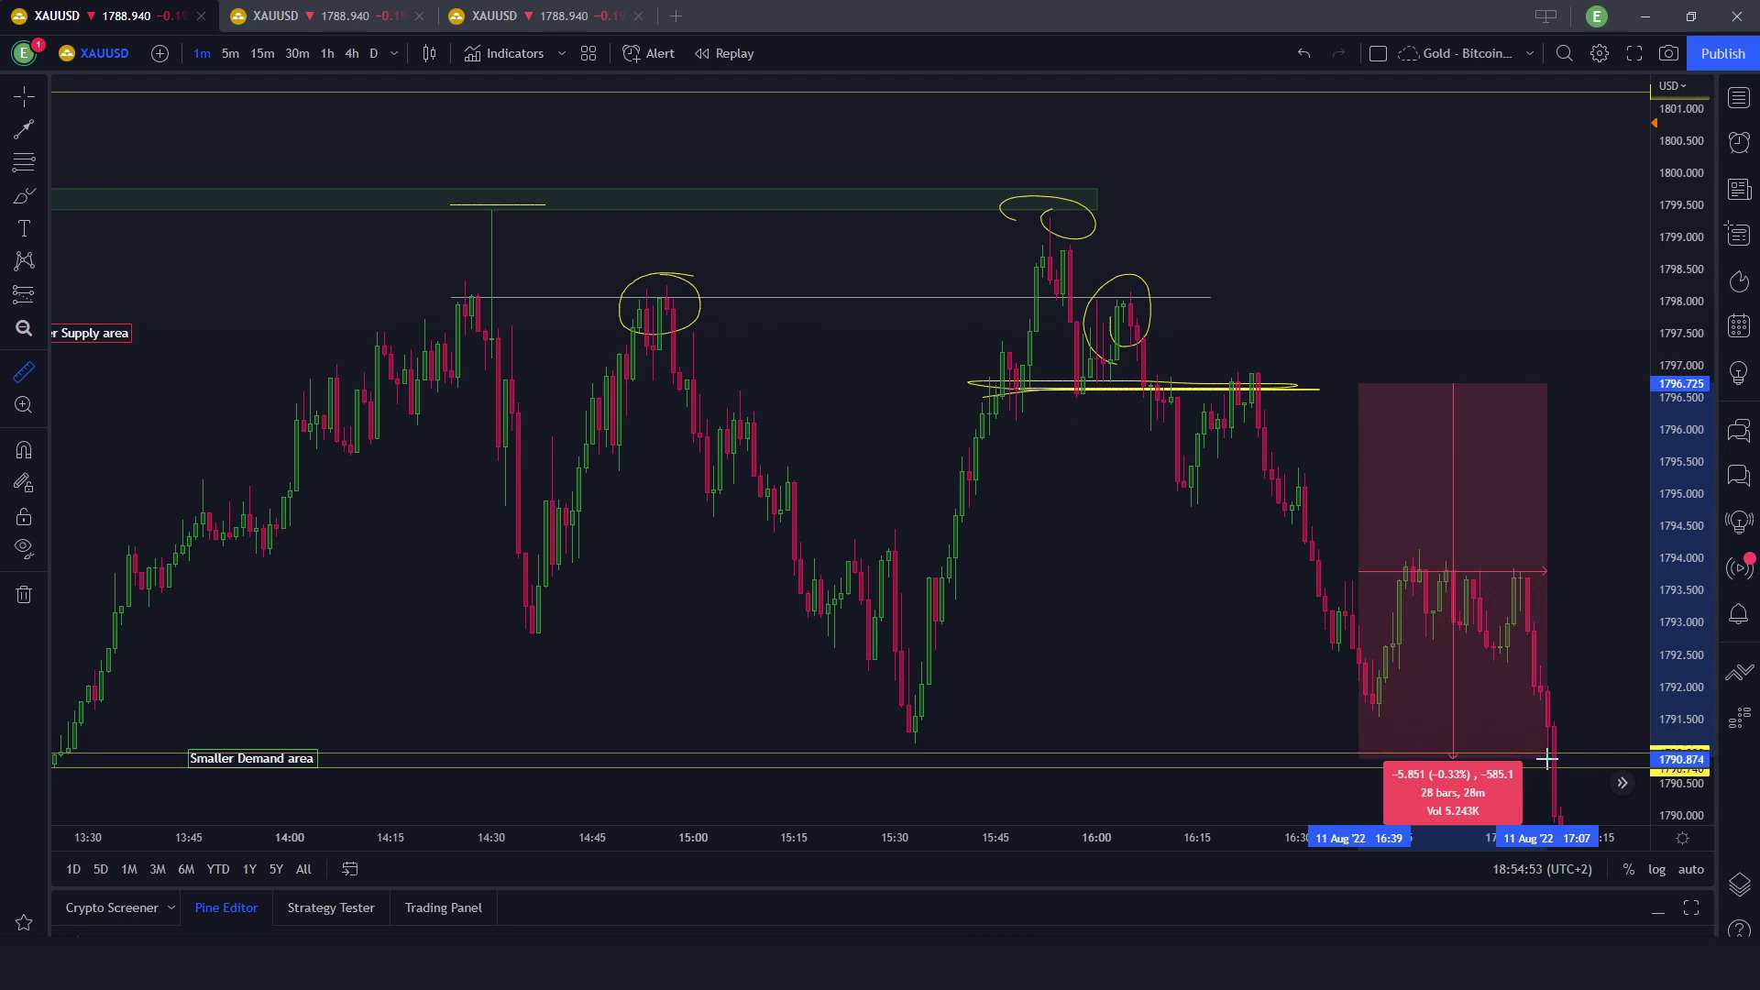
pyautogui.press('Escape')
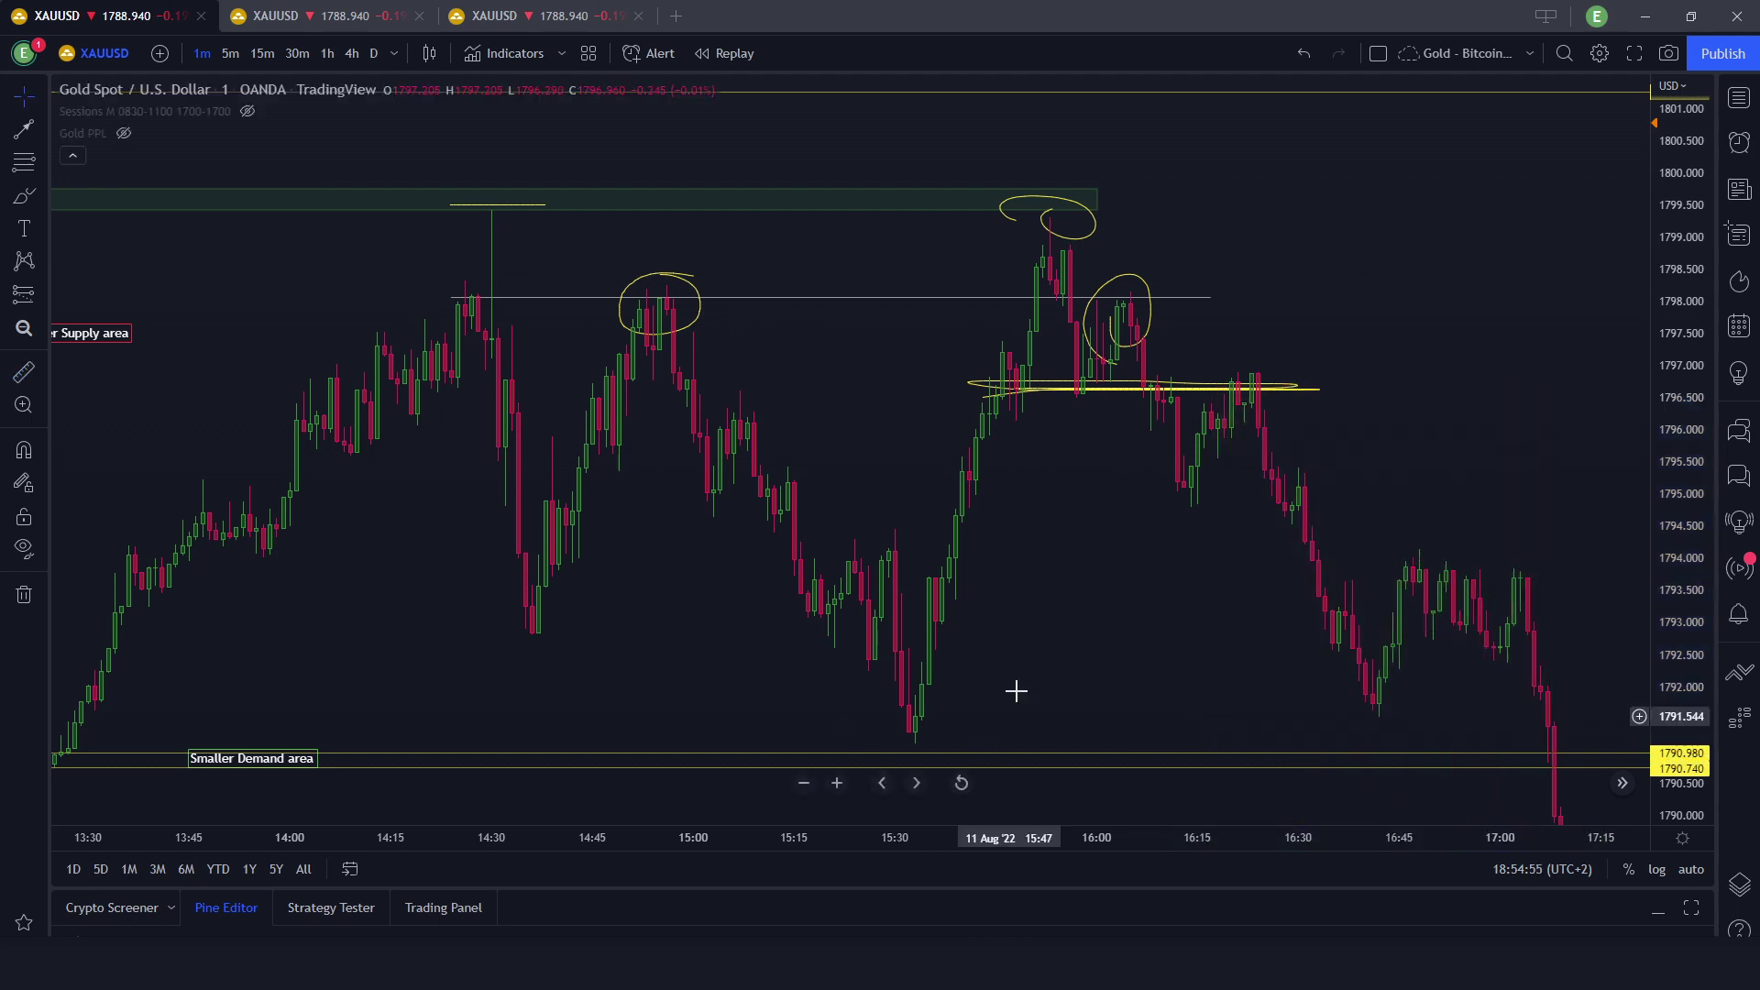
pyautogui.moveTo(1136, 686); pyautogui.dragTo(916, 655)
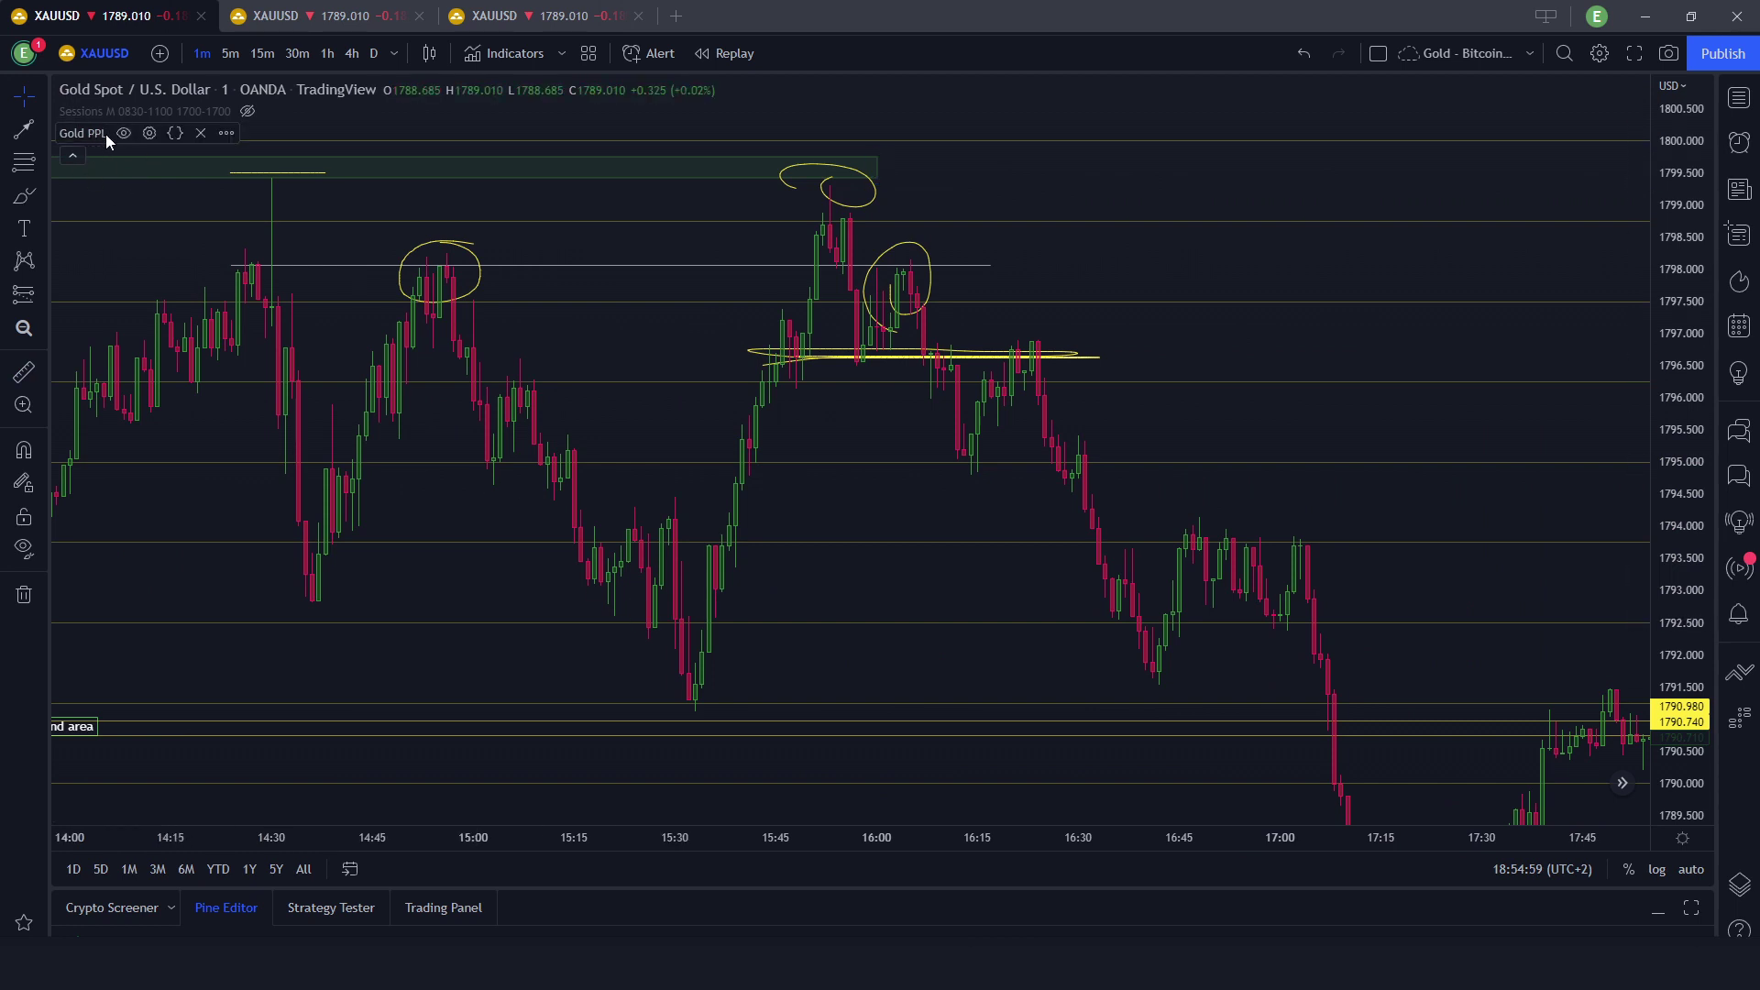
pyautogui.keyDown('shift'); pyautogui.click(1155, 665); pyautogui.keyUp('shift')
pyautogui.click(1214, 526)
pyautogui.click(1214, 526)
pyautogui.moveTo(1438, 519); pyautogui.dragTo(1403, 425)
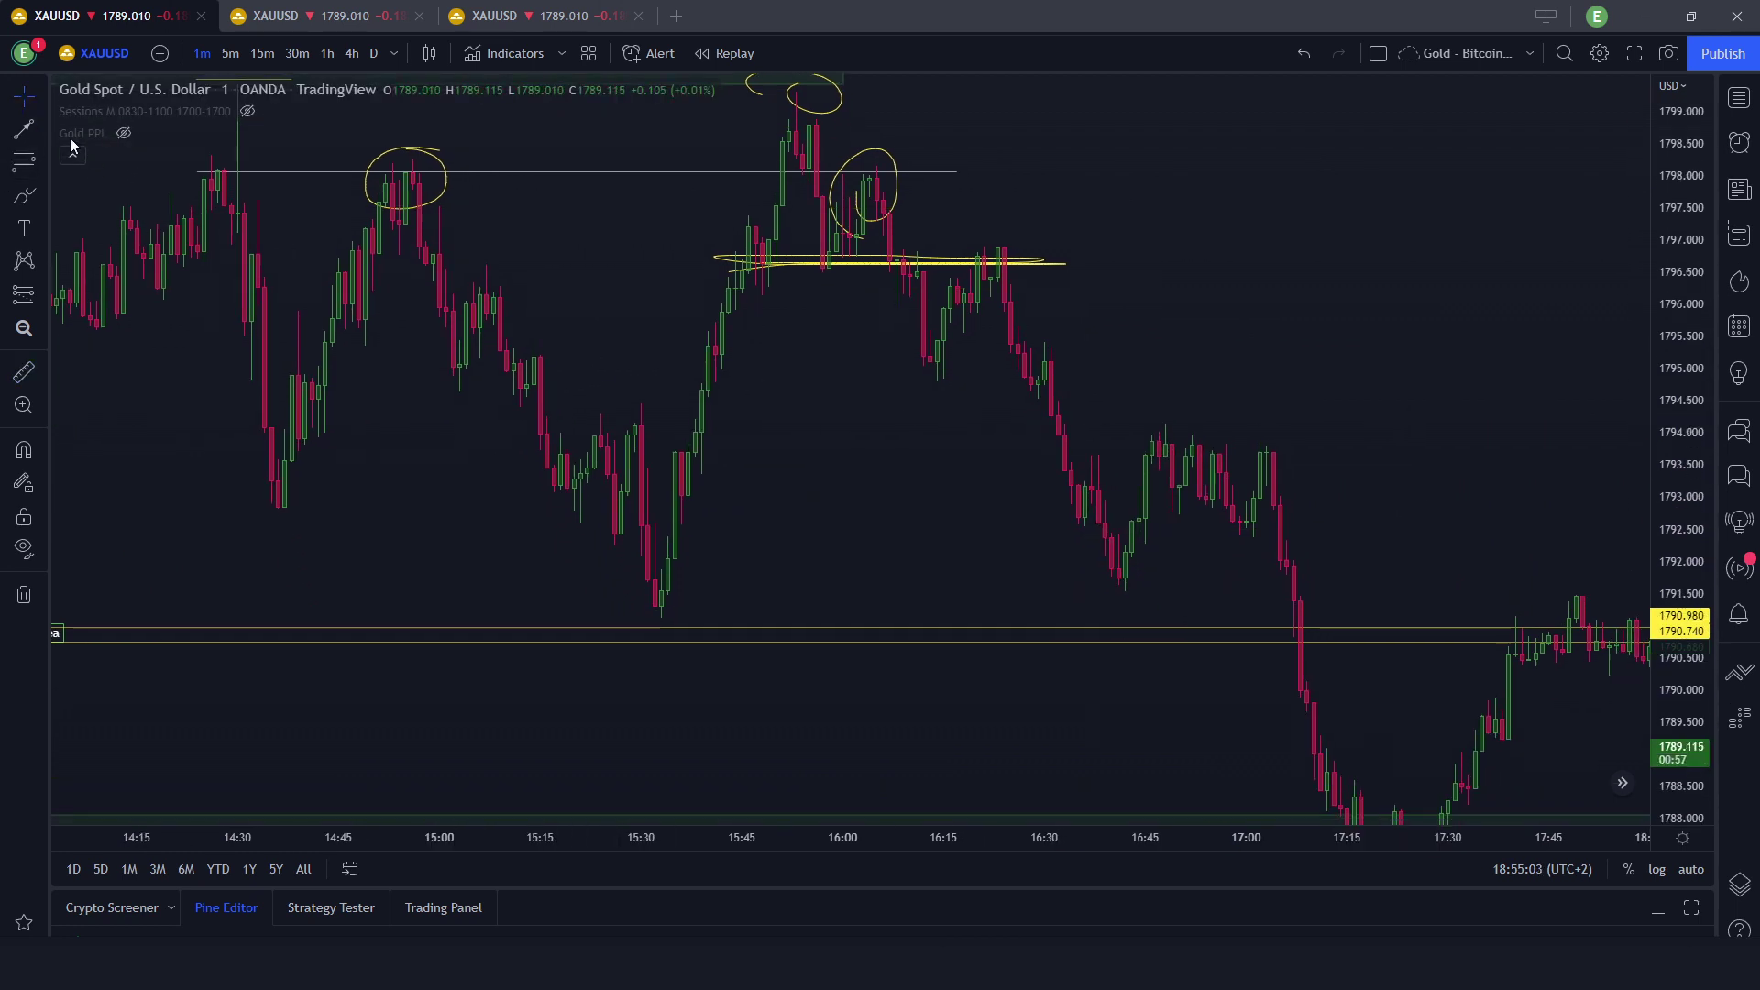
# Show the Gold PPL indicator and brush a horizontal line at about 1793.75 across the highs between 16:45 and 17:03, undoing surplus strokes.
pyautogui.click(122, 133)
pyautogui.click(24, 195)
pyautogui.moveTo(1057, 452)
pyautogui.mouseDown()
pyautogui.moveTo(1419, 452)
pyautogui.moveTo(1355, 443)
pyautogui.mouseUp()
pyautogui.hotkey('ctrl', 'z')
pyautogui.moveTo(1056, 446)
pyautogui.mouseDown()
pyautogui.moveTo(1332, 445)
pyautogui.moveTo(990, 447)
pyautogui.mouseUp()
pyautogui.moveTo(1135, 447); pyautogui.dragTo(1185, 447)
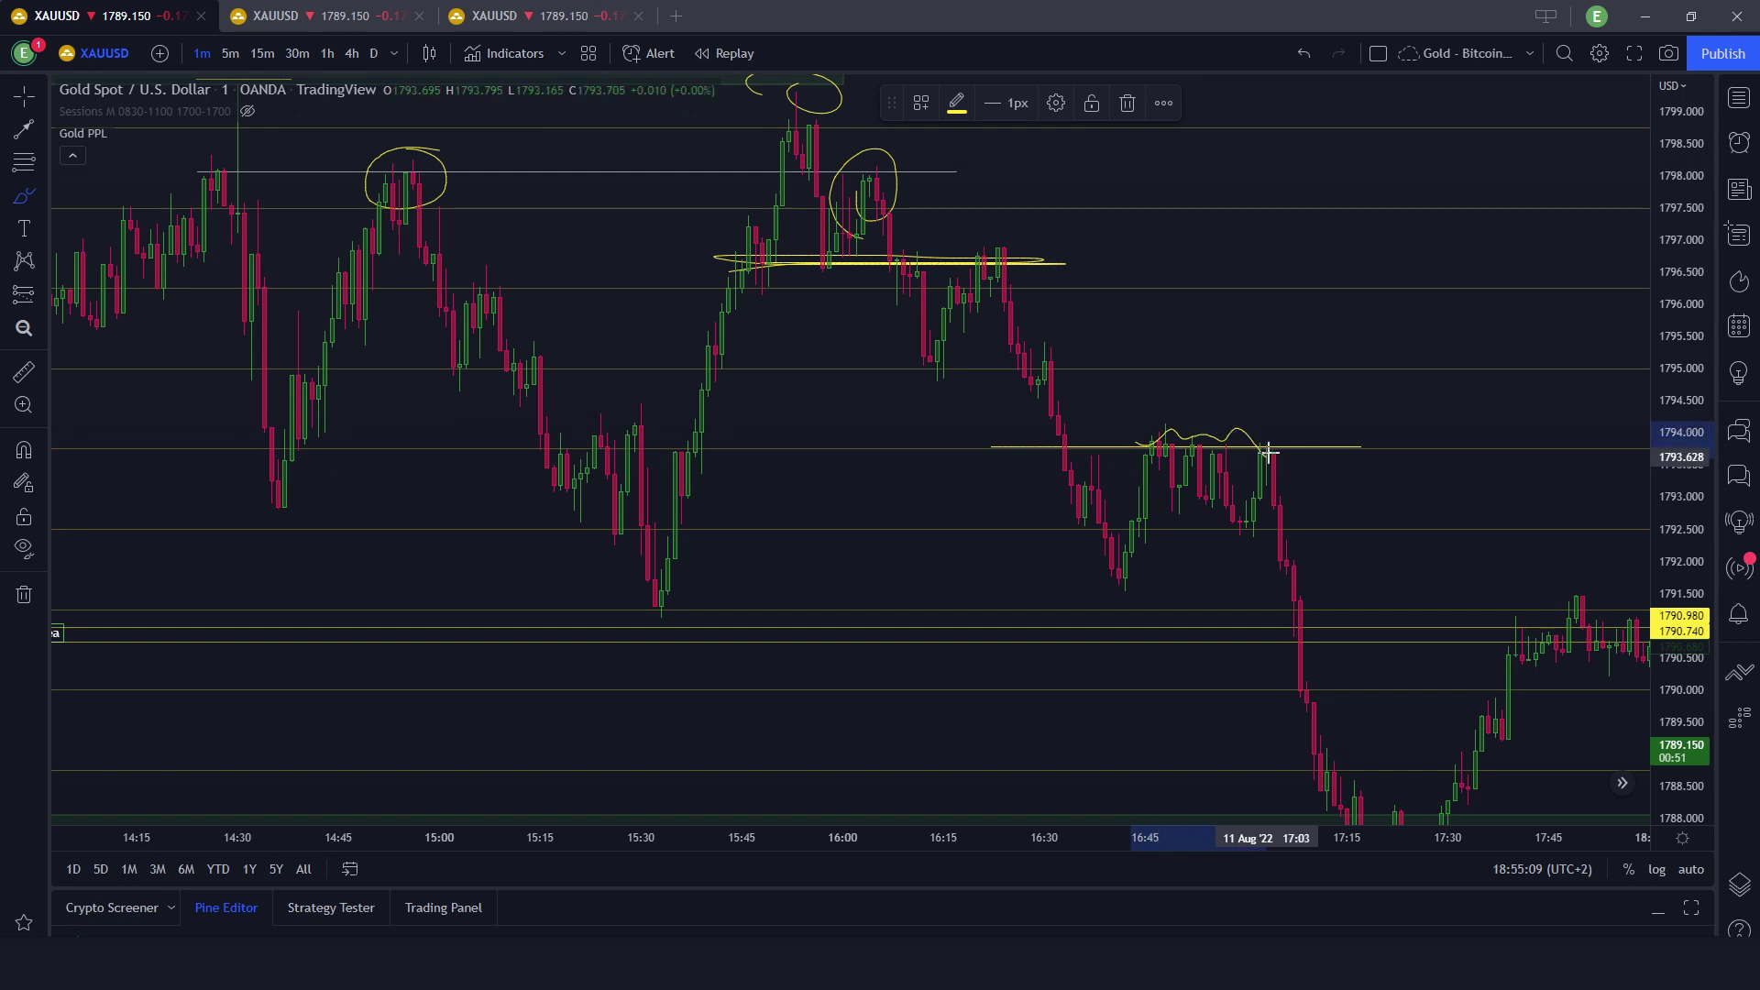
pyautogui.hotkey('ctrl', 'z')
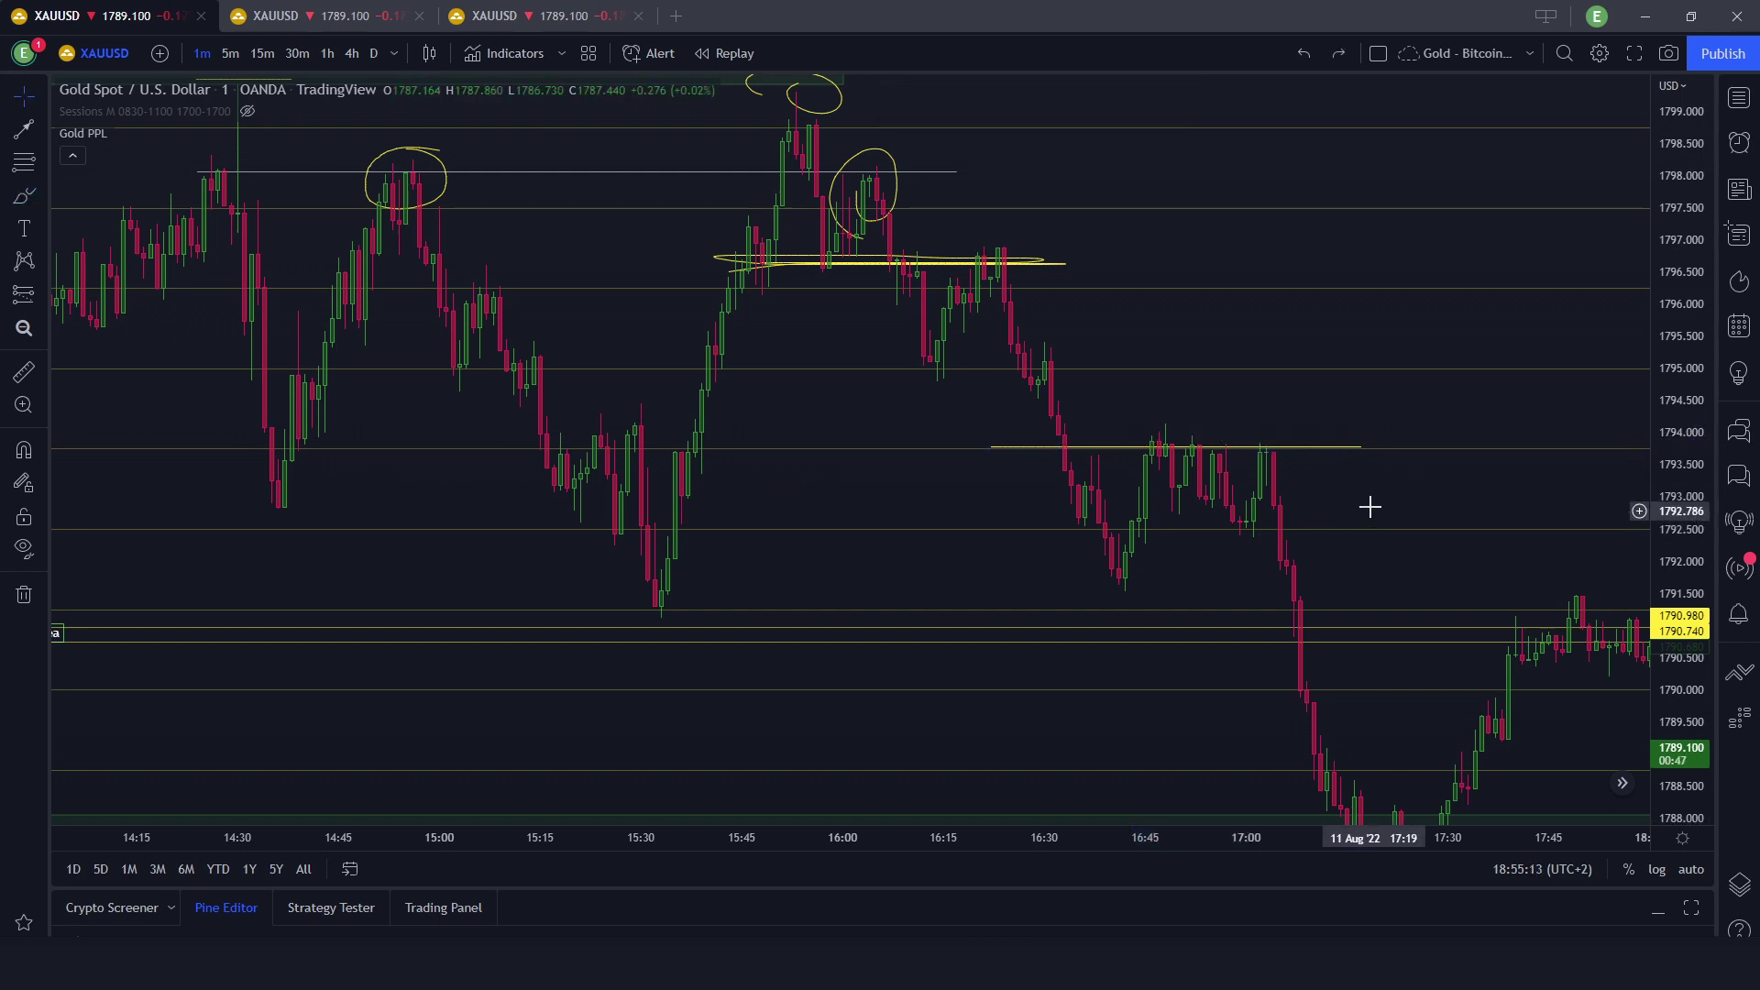
# Circle the lows near 15:32 and 16:41 with the Brush, and mark a cross where price breaks the smaller demand area around 17:07.
pyautogui.moveTo(1367, 507); pyautogui.dragTo(1151, 346)
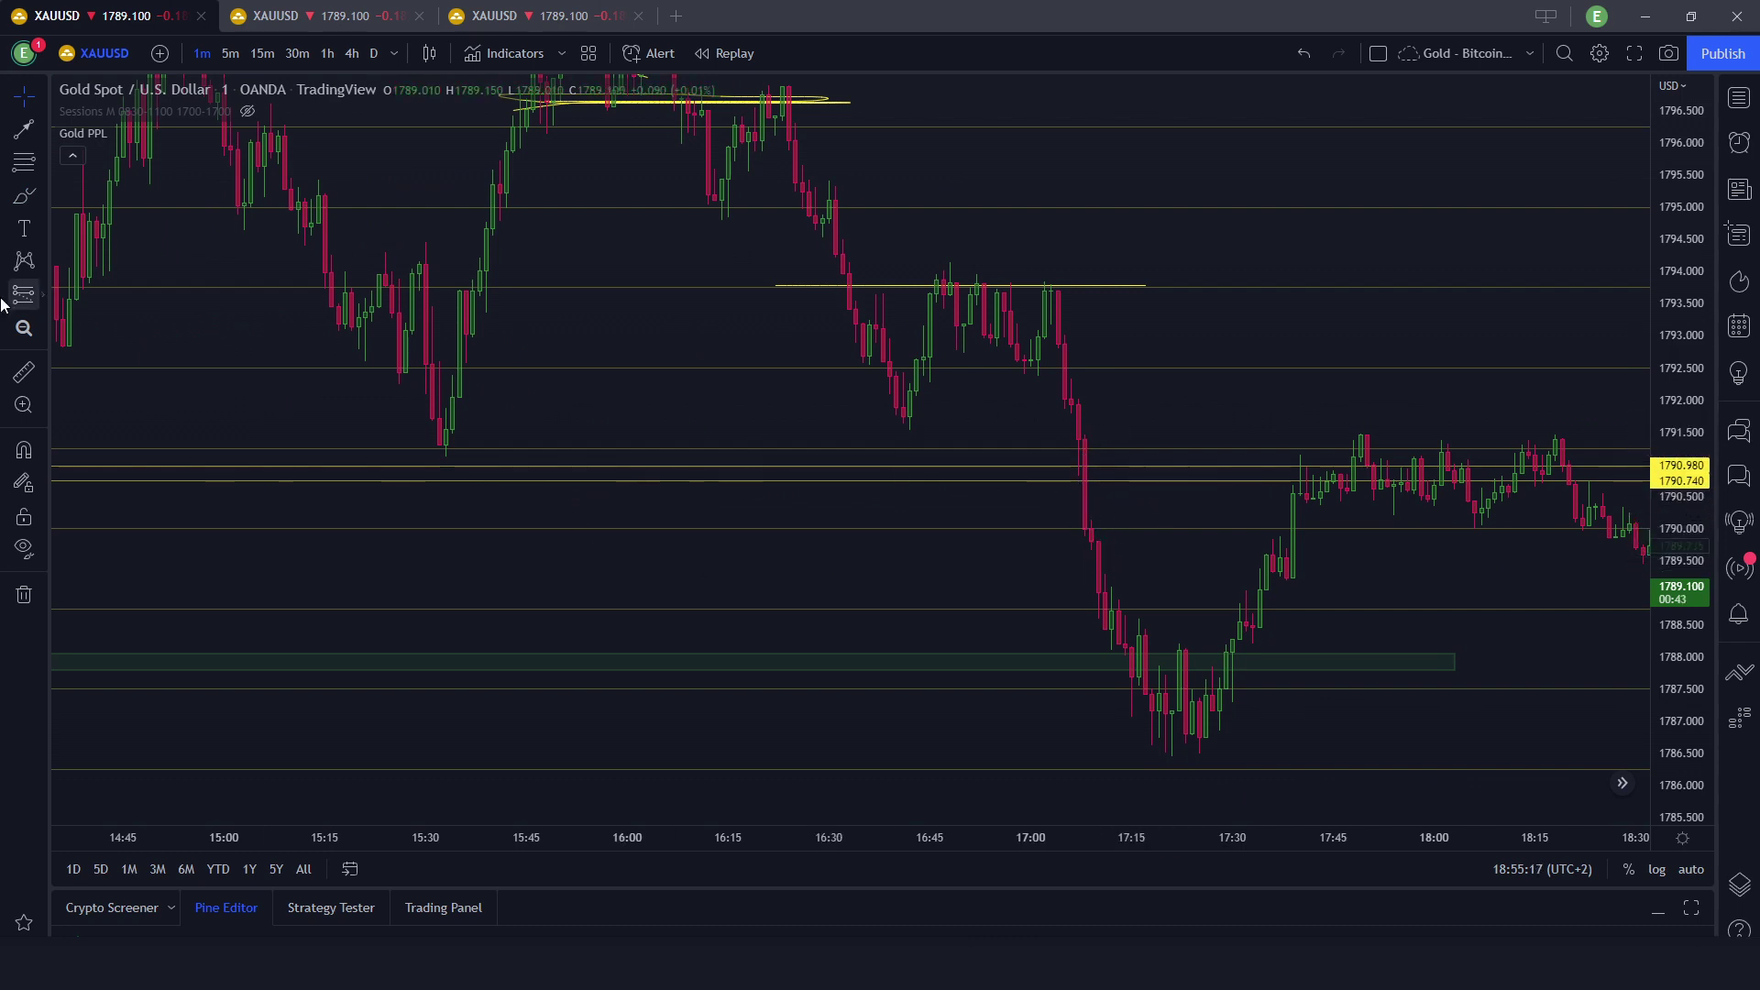
pyautogui.moveTo(260, 321)
pyautogui.mouseDown()
pyautogui.moveTo(452, 434)
pyautogui.moveTo(465, 405)
pyautogui.mouseUp()
pyautogui.moveTo(612, 479)
pyautogui.mouseDown()
pyautogui.moveTo(621, 531)
pyautogui.moveTo(650, 530)
pyautogui.mouseUp()
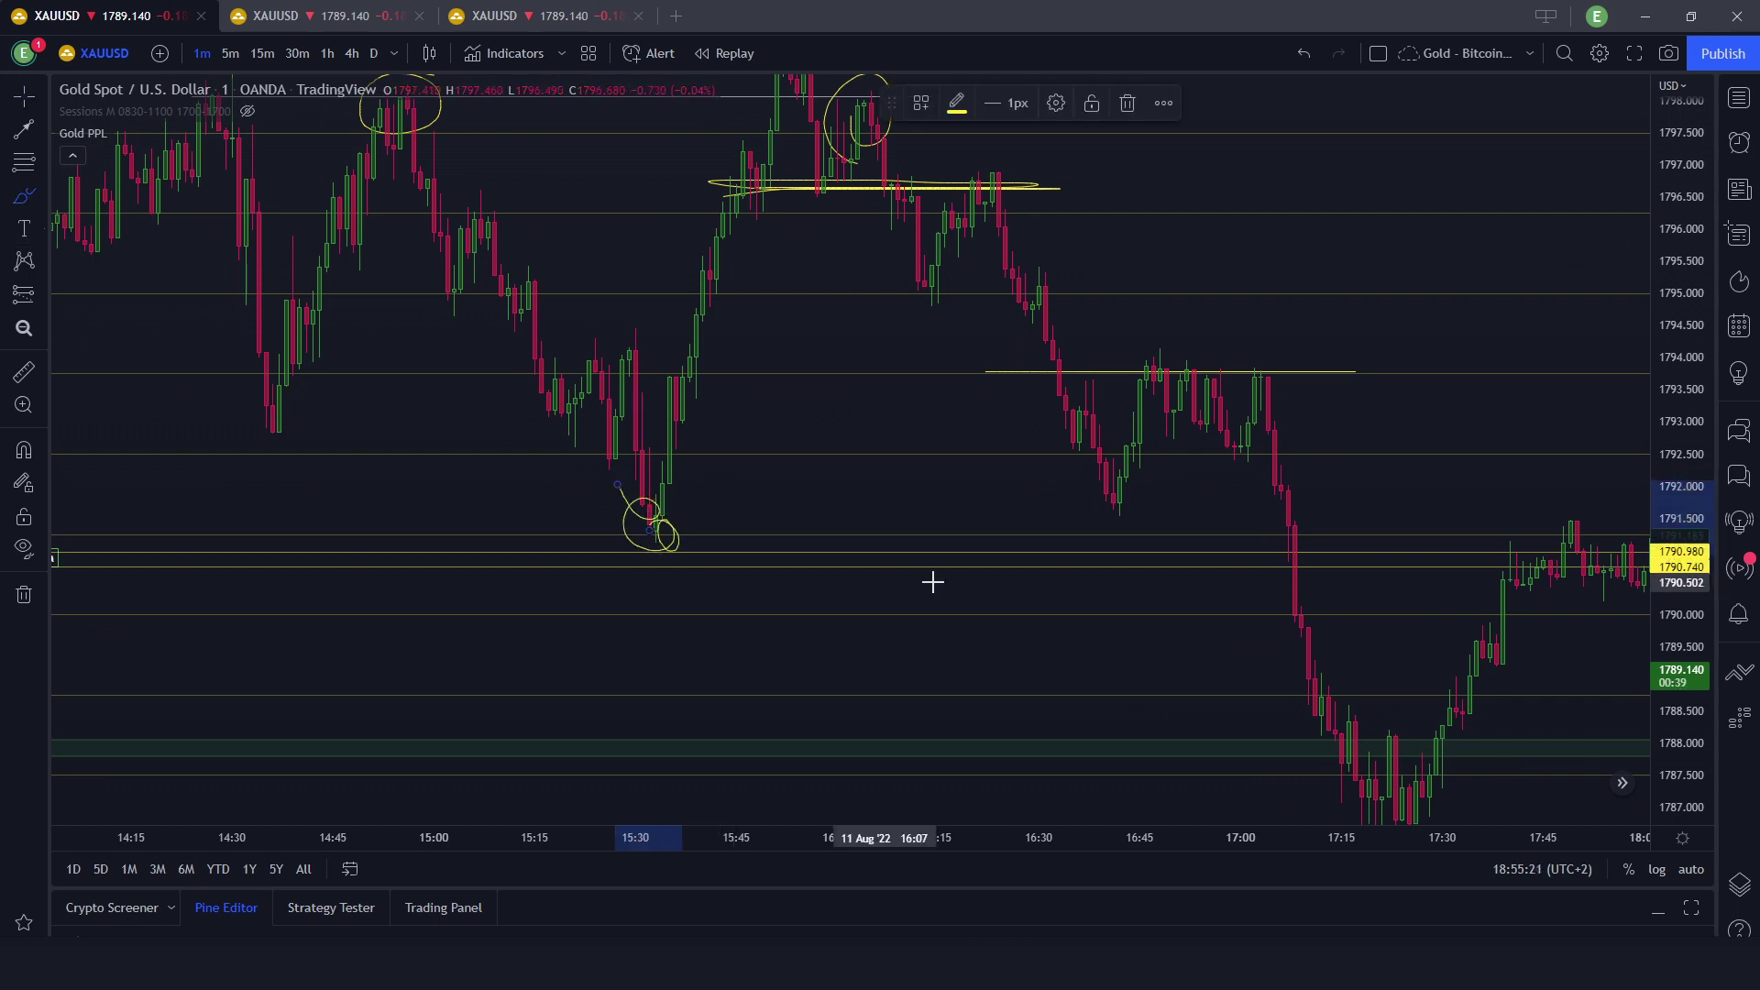
pyautogui.moveTo(1113, 490); pyautogui.dragTo(1134, 492)
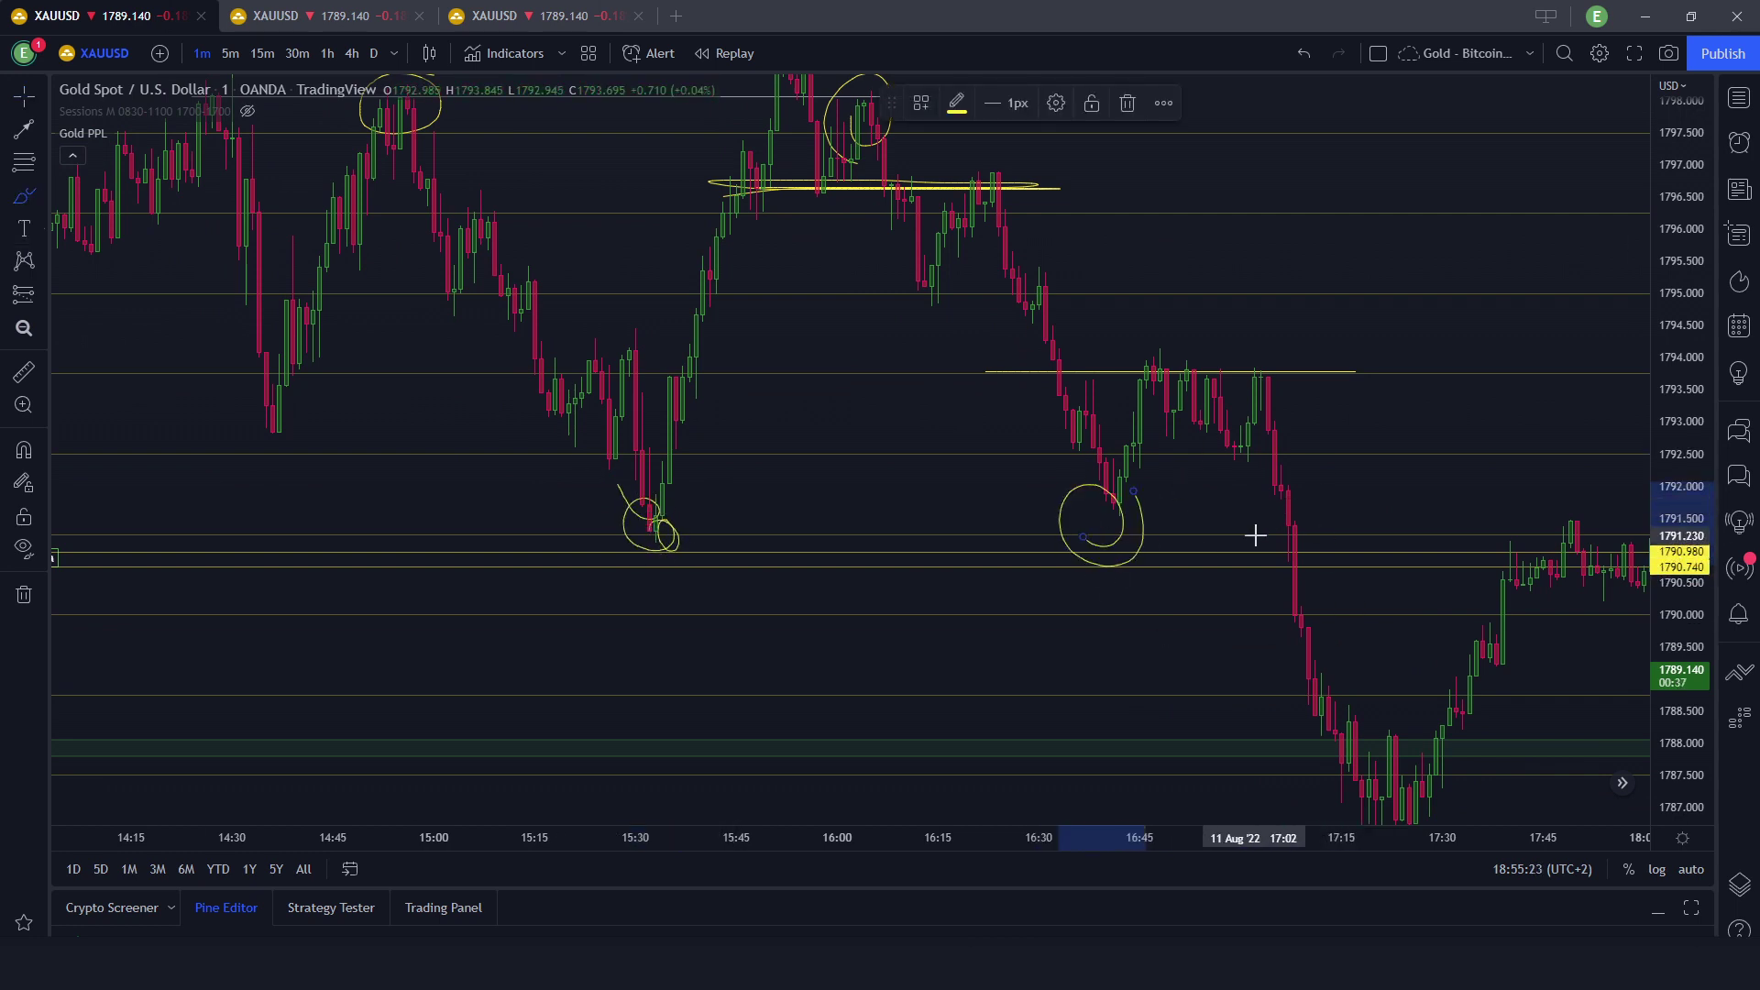
pyautogui.moveTo(1239, 511)
pyautogui.mouseDown()
pyautogui.moveTo(1293, 548)
pyautogui.moveTo(1245, 566)
pyautogui.mouseUp()
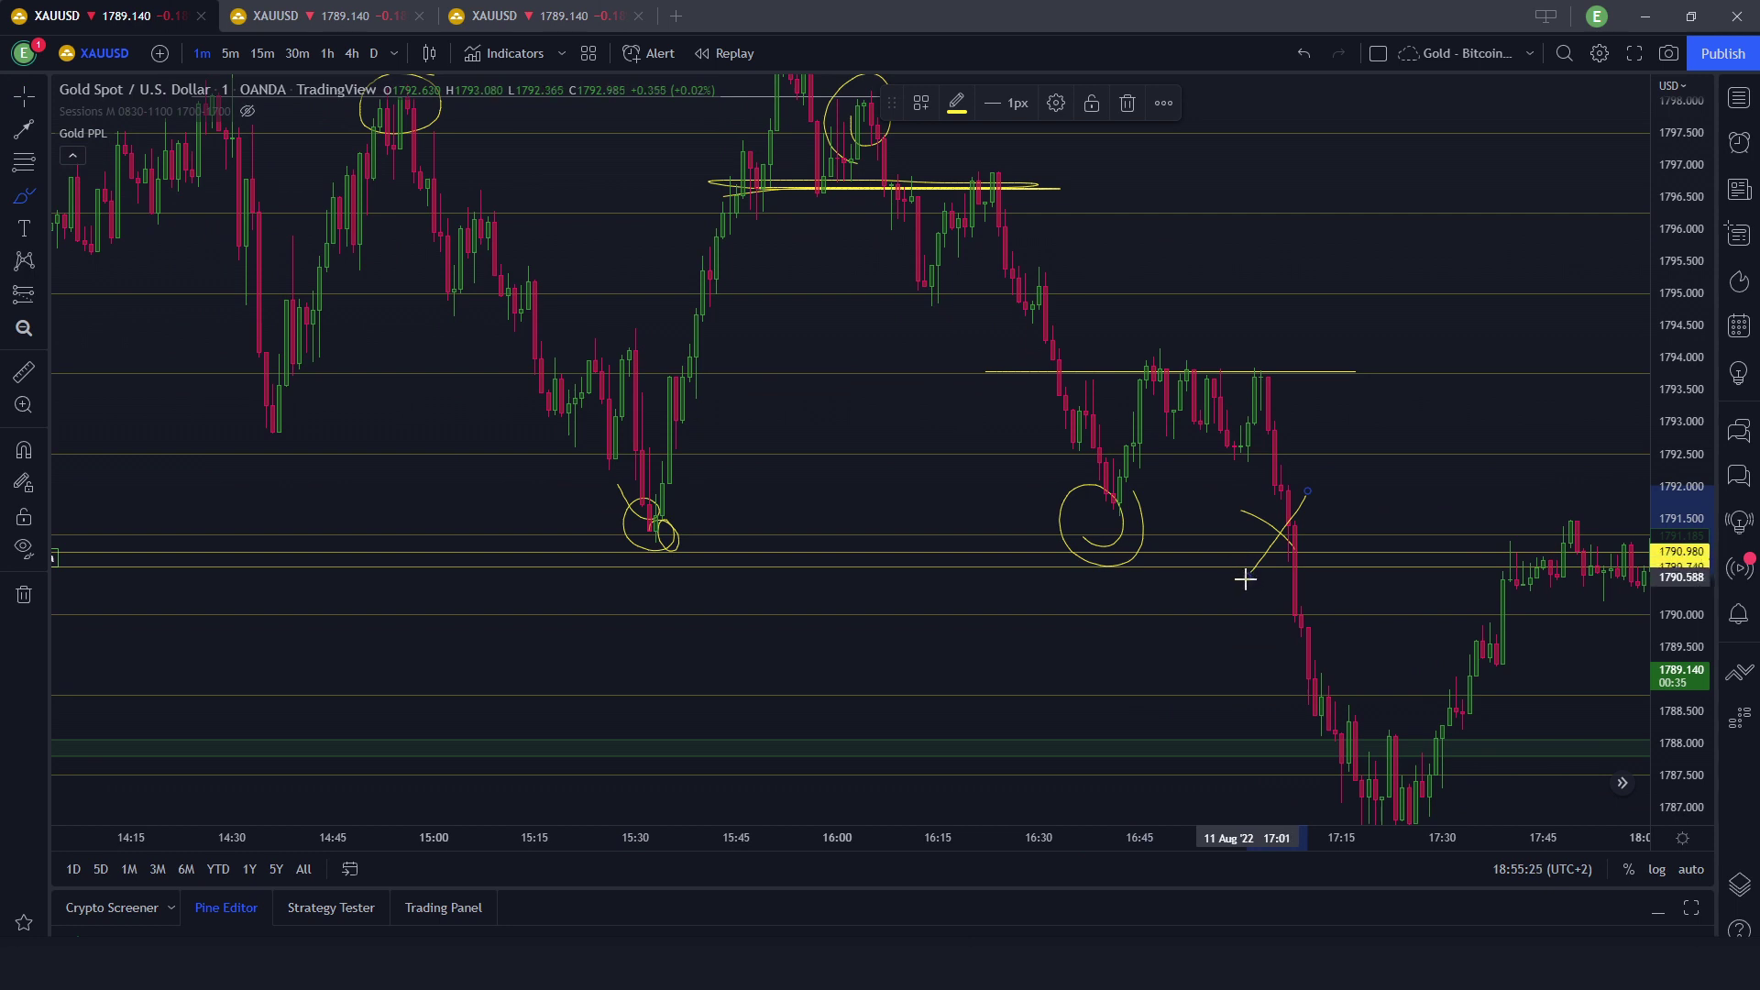
pyautogui.press('Escape')
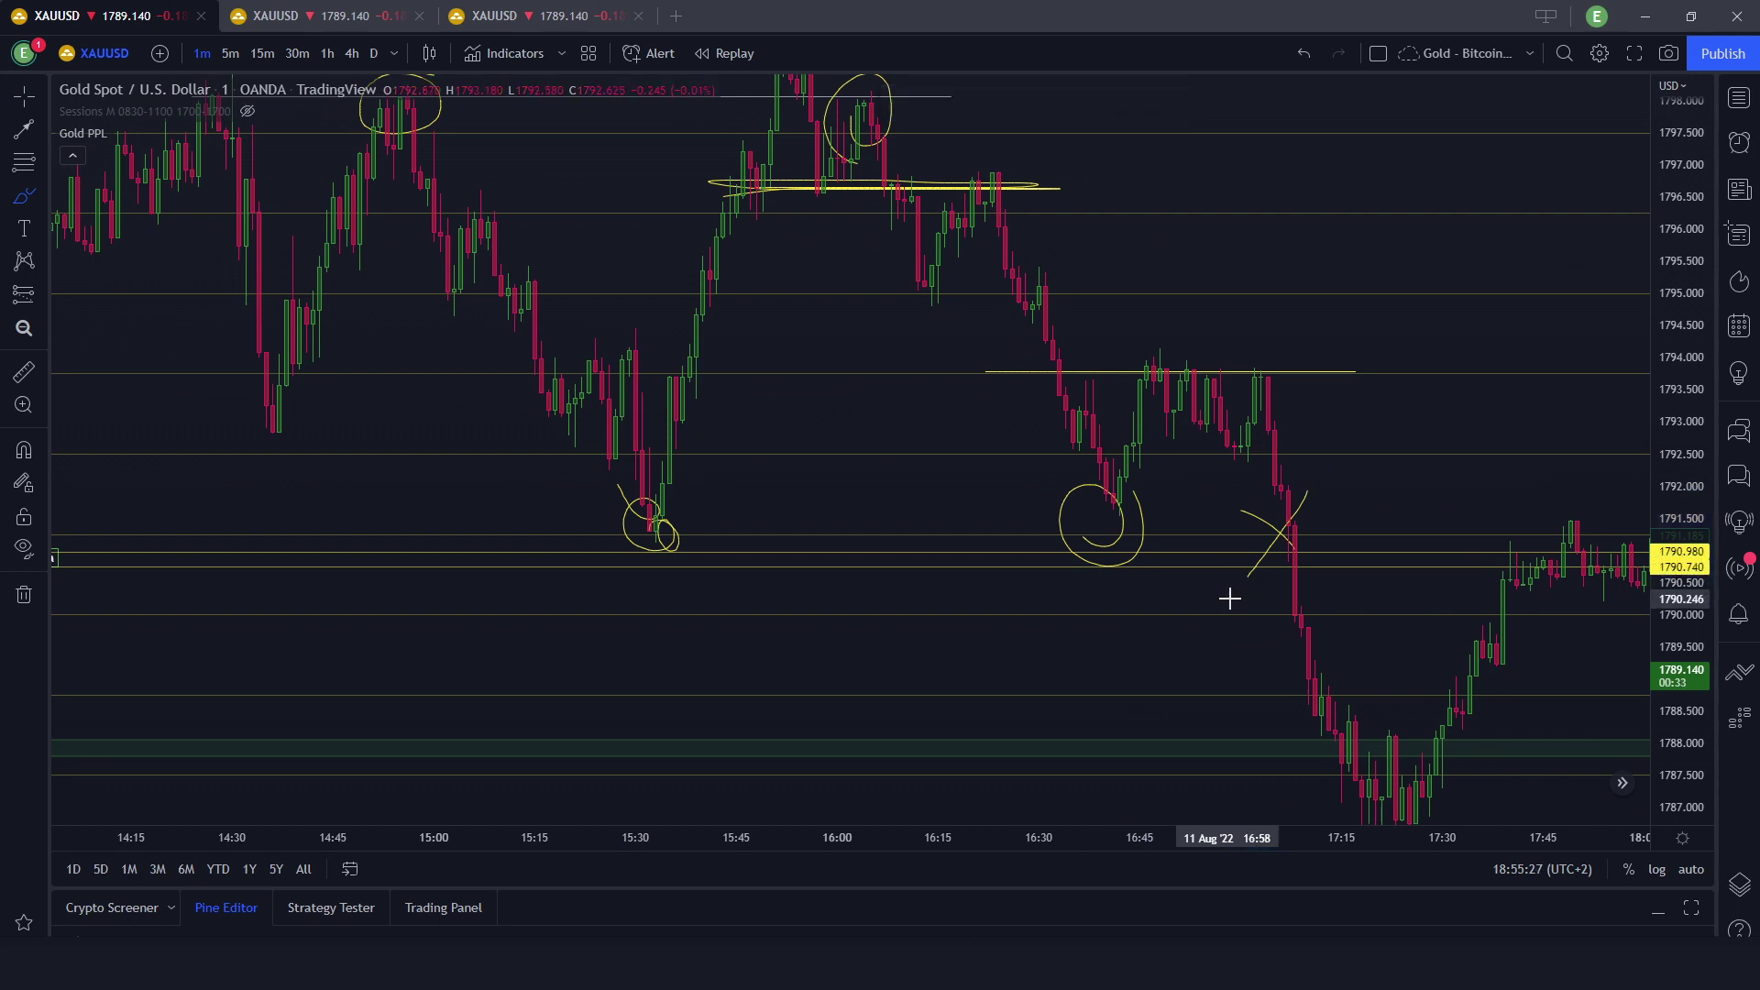
# Brush trial lines and a projected price path around the broken smaller demand area, and undo the strokes.
pyautogui.moveTo(1384, 472)
pyautogui.mouseDown()
pyautogui.moveTo(1107, 369)
pyautogui.moveTo(1004, 373)
pyautogui.mouseUp()
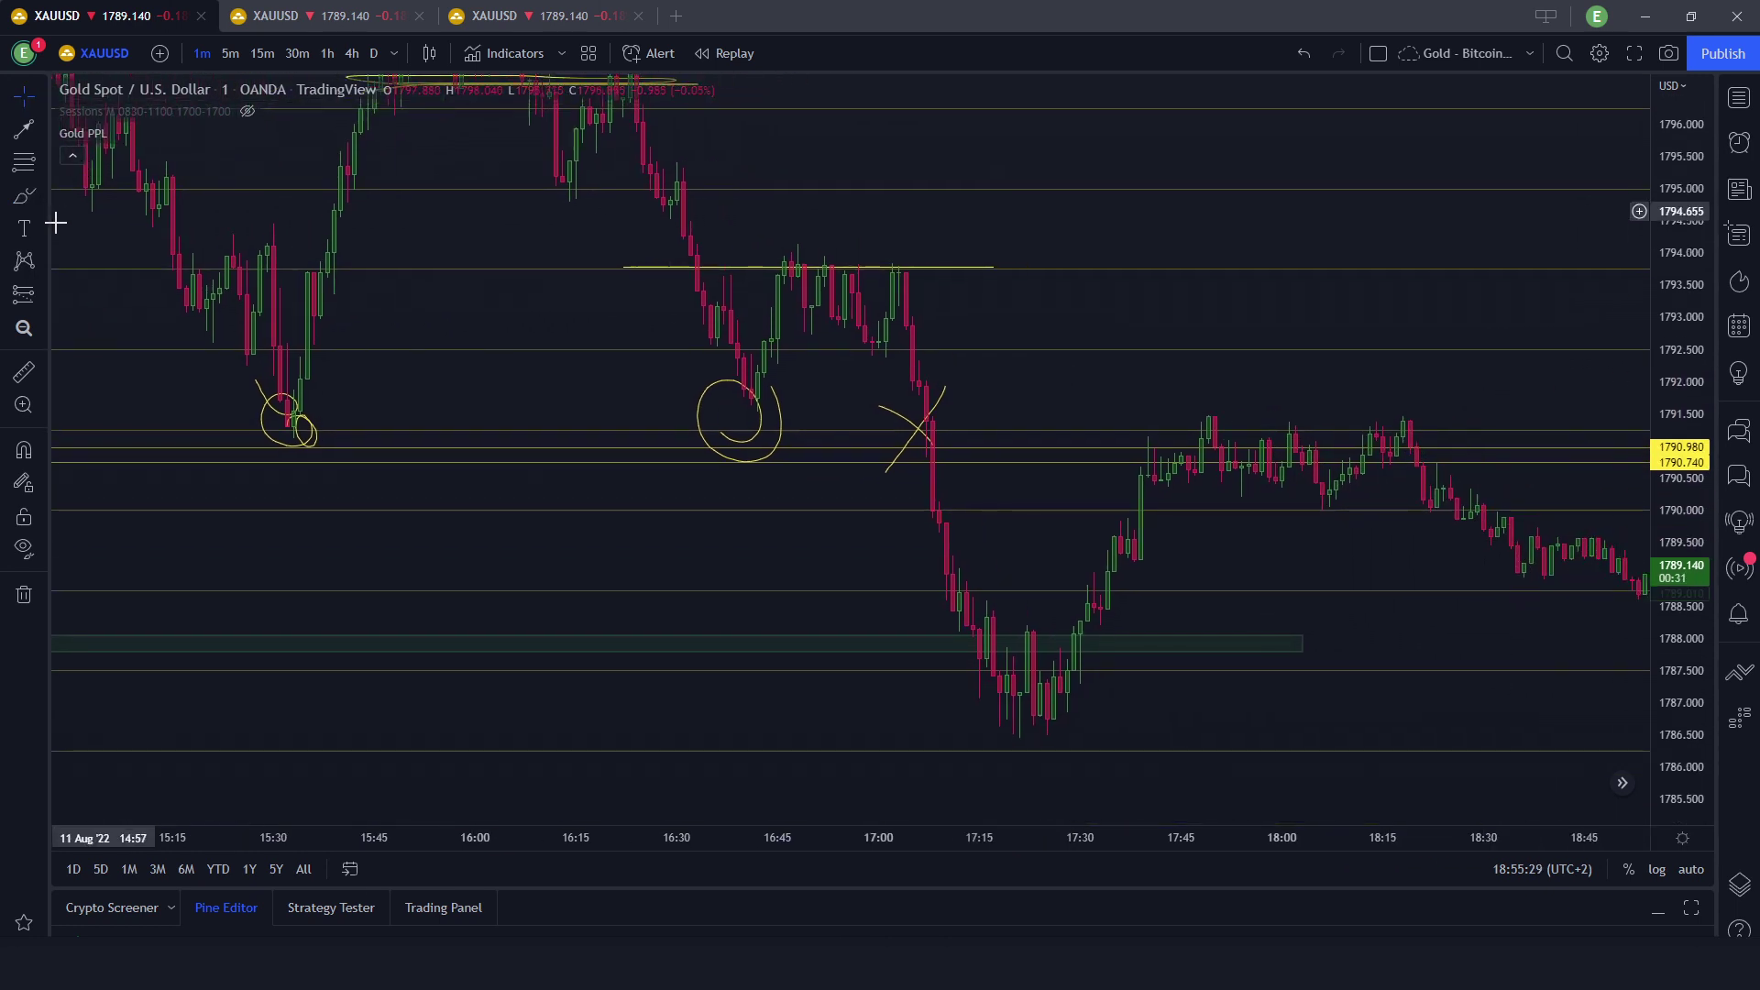
pyautogui.click(25, 198)
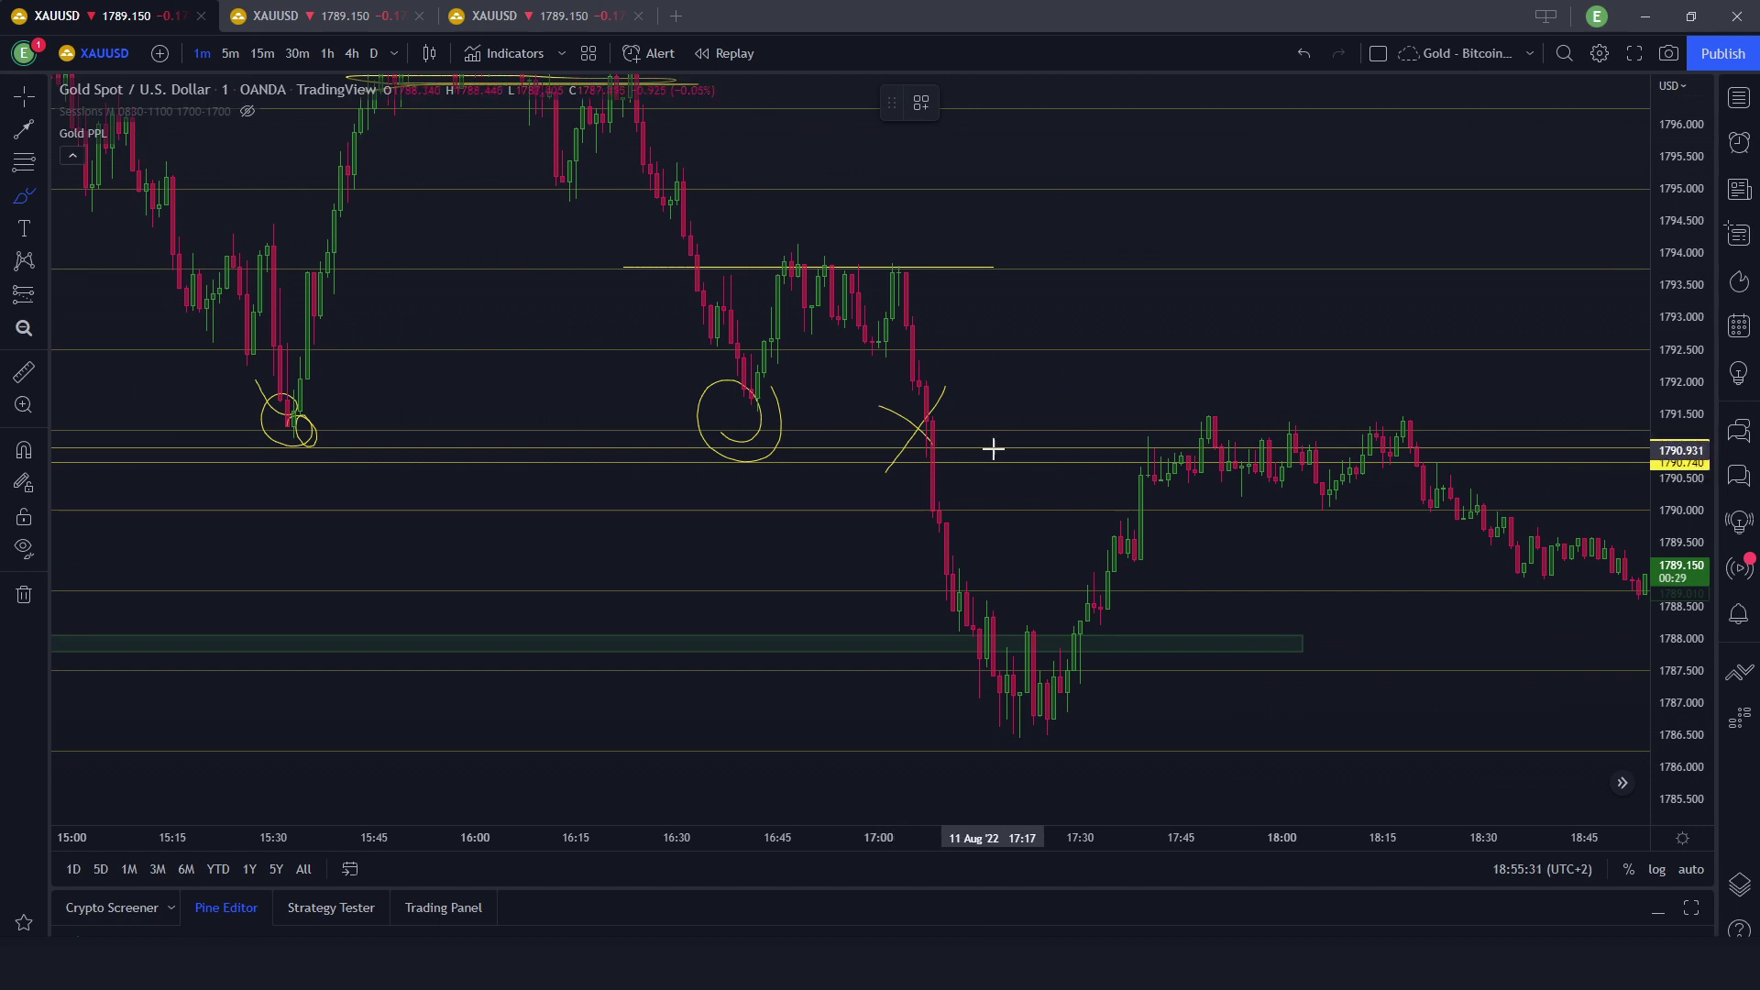
pyautogui.moveTo(979, 454); pyautogui.dragTo(779, 457)
pyautogui.moveTo(961, 429)
pyautogui.mouseDown()
pyautogui.moveTo(1016, 417)
pyautogui.moveTo(1094, 344)
pyautogui.moveTo(1109, 396)
pyautogui.mouseUp()
pyautogui.hotkey('ctrl', 'z')
pyautogui.hotkey('ctrl', 'z')
pyautogui.moveTo(1017, 340)
pyautogui.mouseDown()
pyautogui.moveTo(1080, 493)
pyautogui.moveTo(1160, 514)
pyautogui.mouseUp()
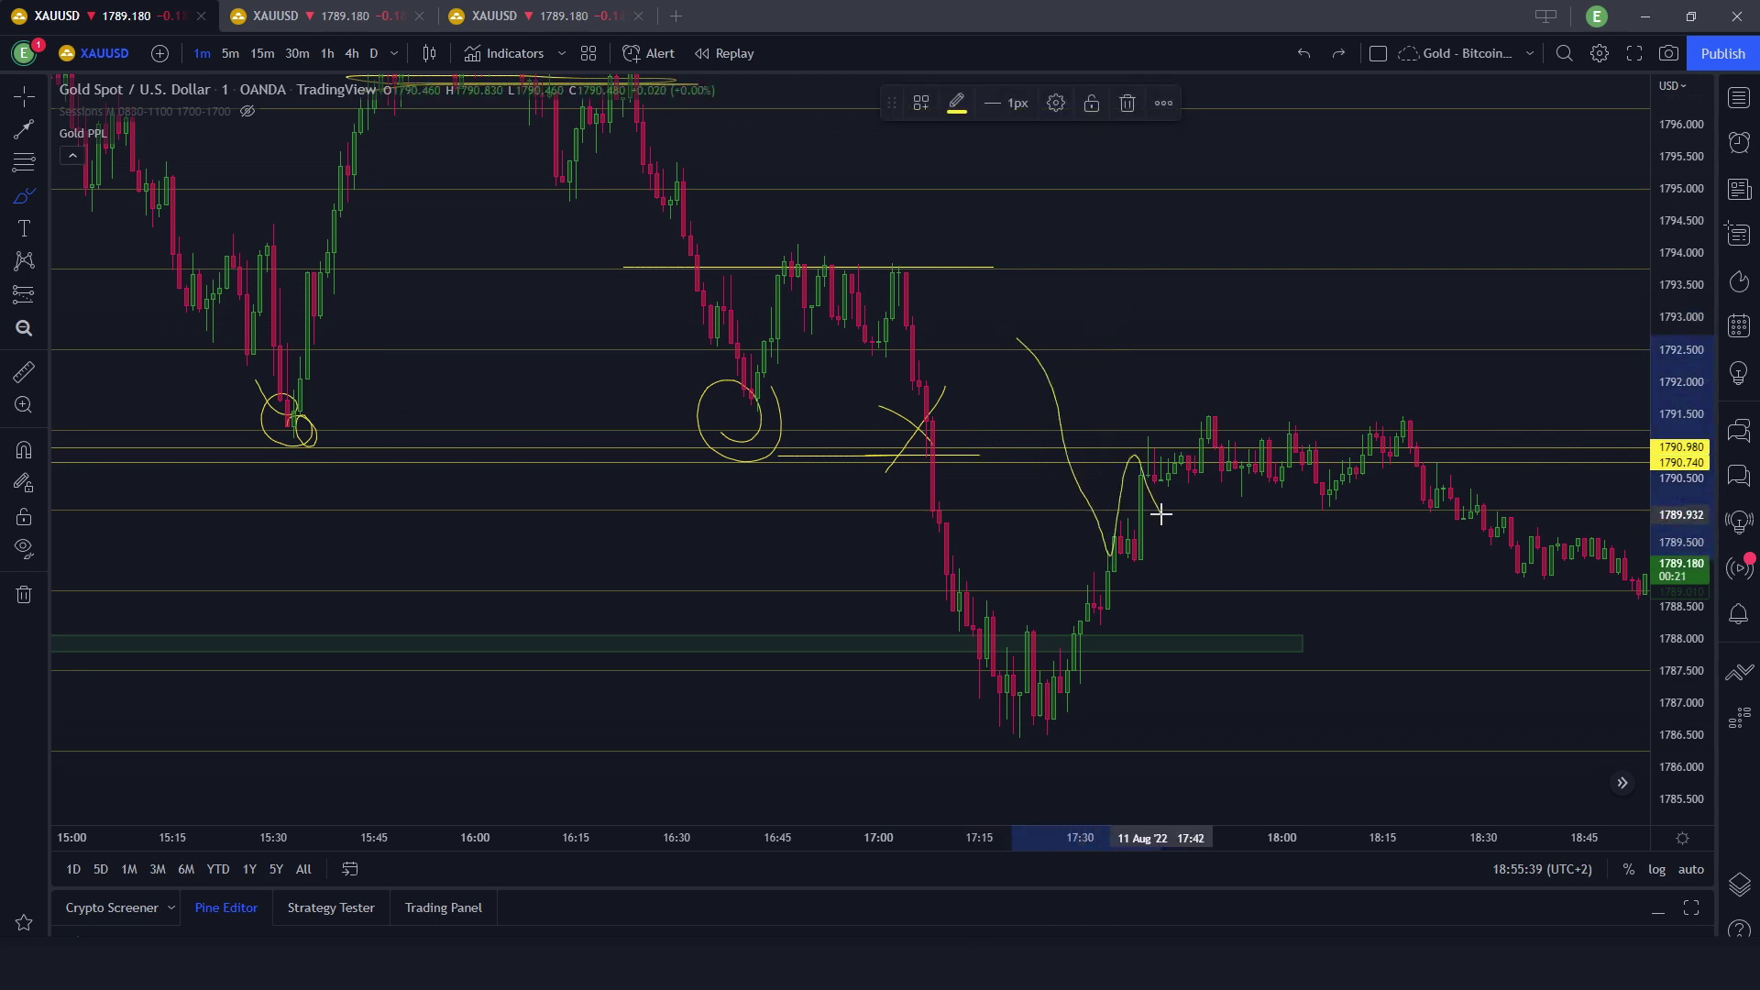
pyautogui.hotkey('ctrl', 'z')
pyautogui.moveTo(1063, 439)
pyautogui.mouseDown()
pyautogui.moveTo(1450, 433)
pyautogui.moveTo(1438, 456)
pyautogui.mouseUp()
pyautogui.hotkey('ctrl', 'z')
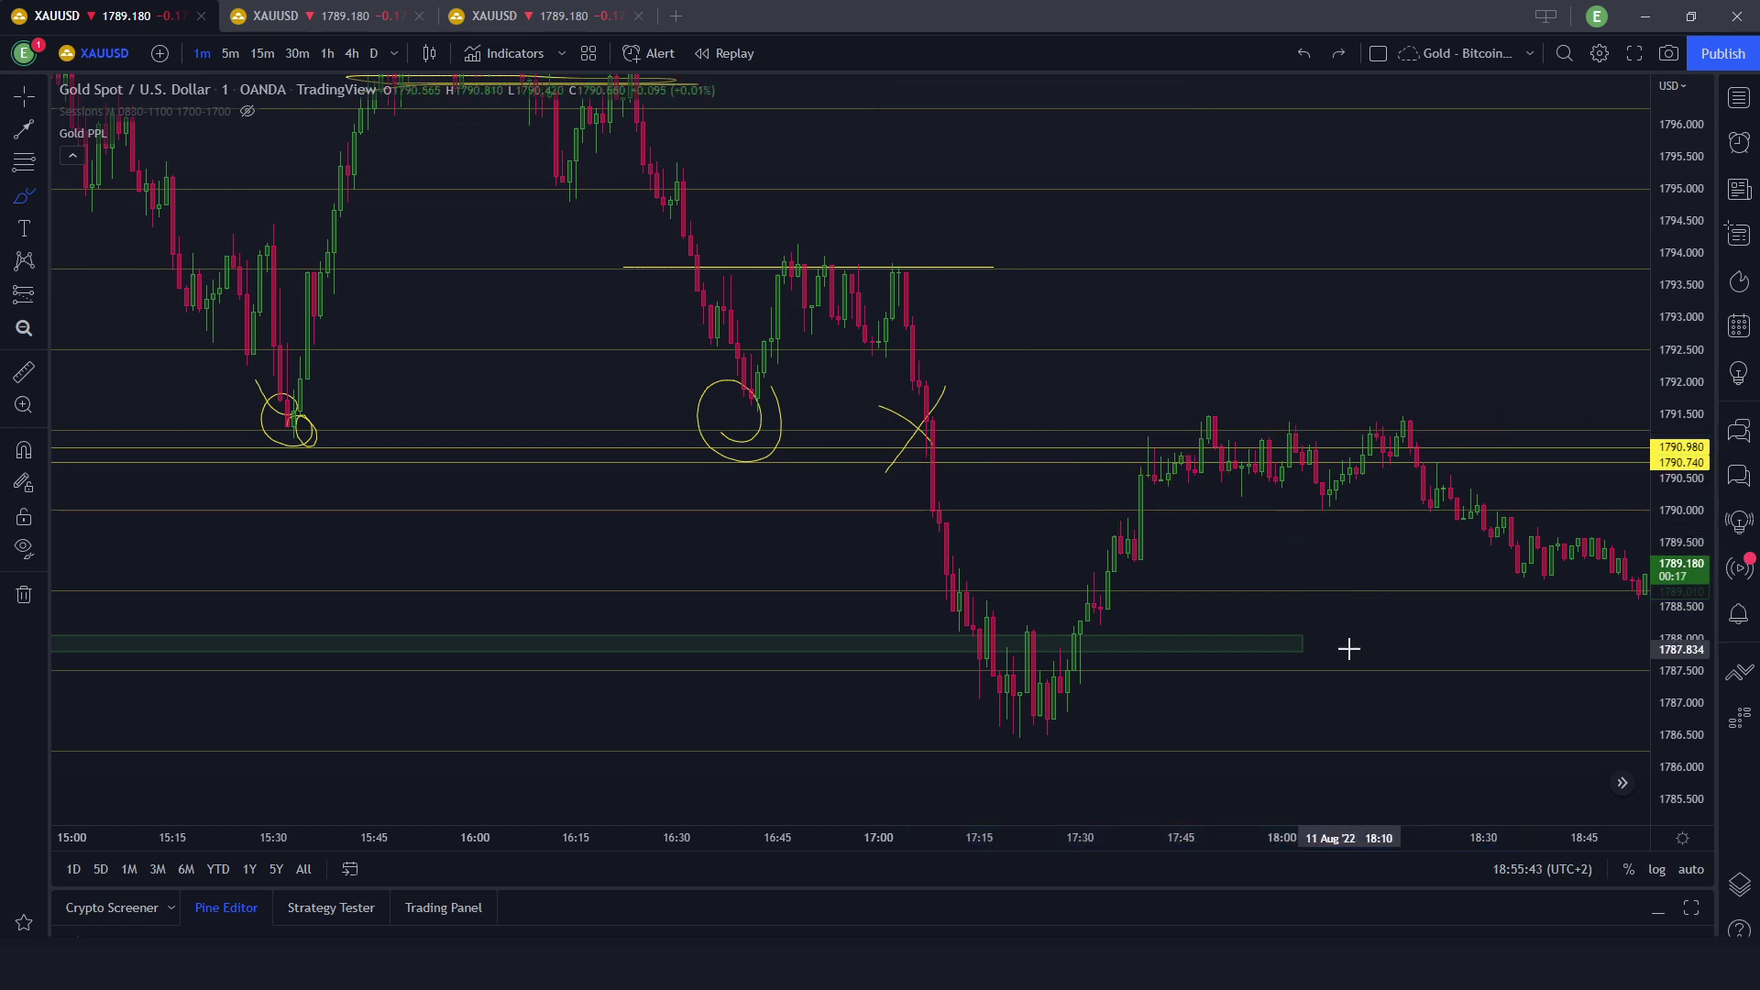
# Move the two smaller demand area lines up to 1791.302 and 1791.287, and delete the brushed circle at the 15:32 low.
pyautogui.click(1030, 428)
pyautogui.moveTo(1022, 471); pyautogui.dragTo(1021, 428)
pyautogui.hscroll(-5, 844, 492)
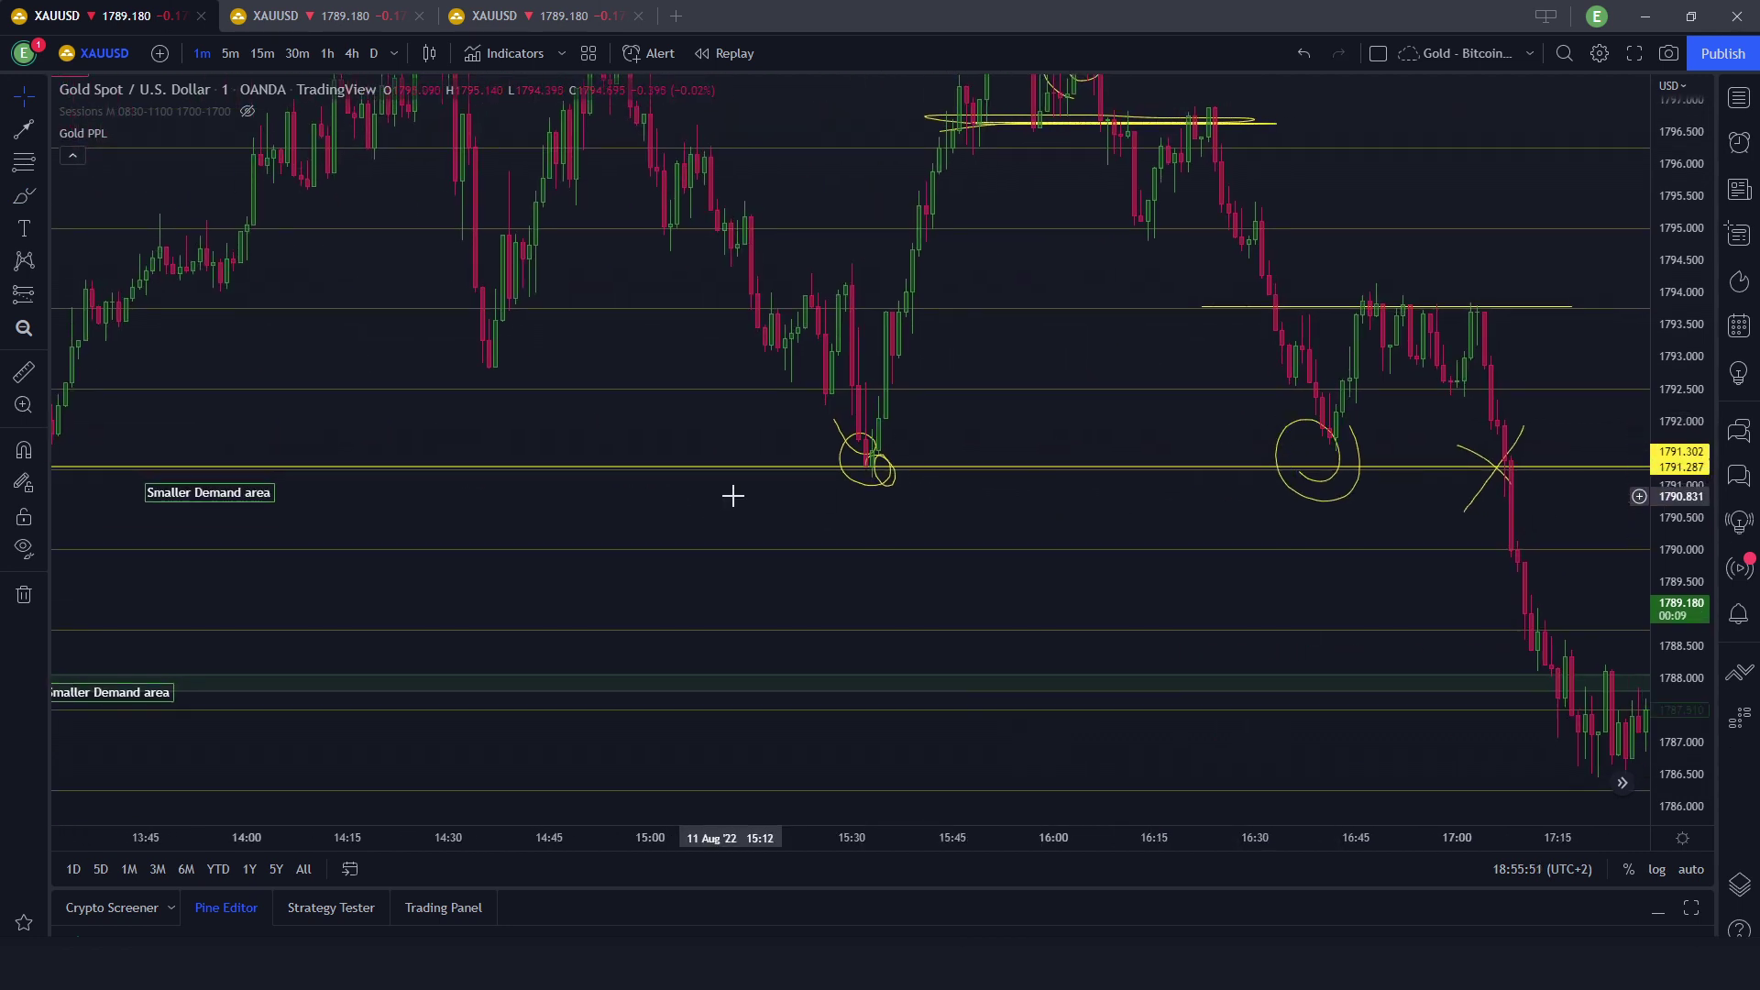
pyautogui.click(856, 456)
pyautogui.press('Delete')
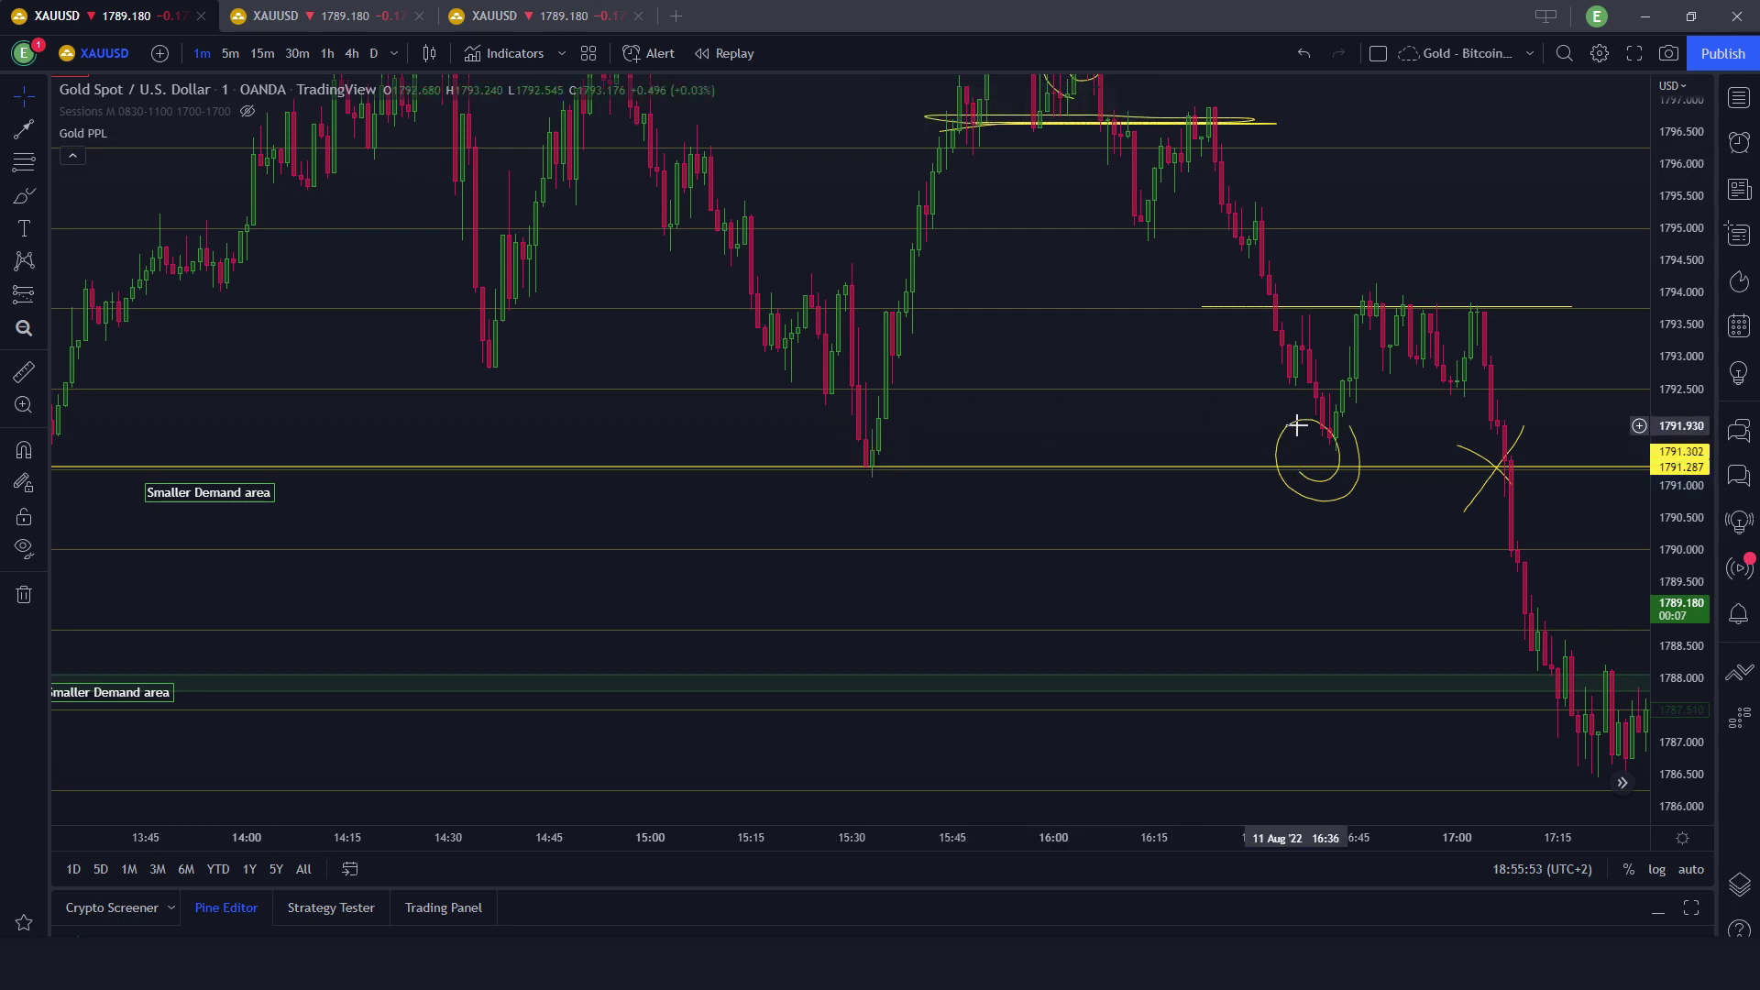
# Try moving one smaller demand area line down to about 1790.731, and undo the move.
pyautogui.moveTo(512, 548); pyautogui.dragTo(193, 513)
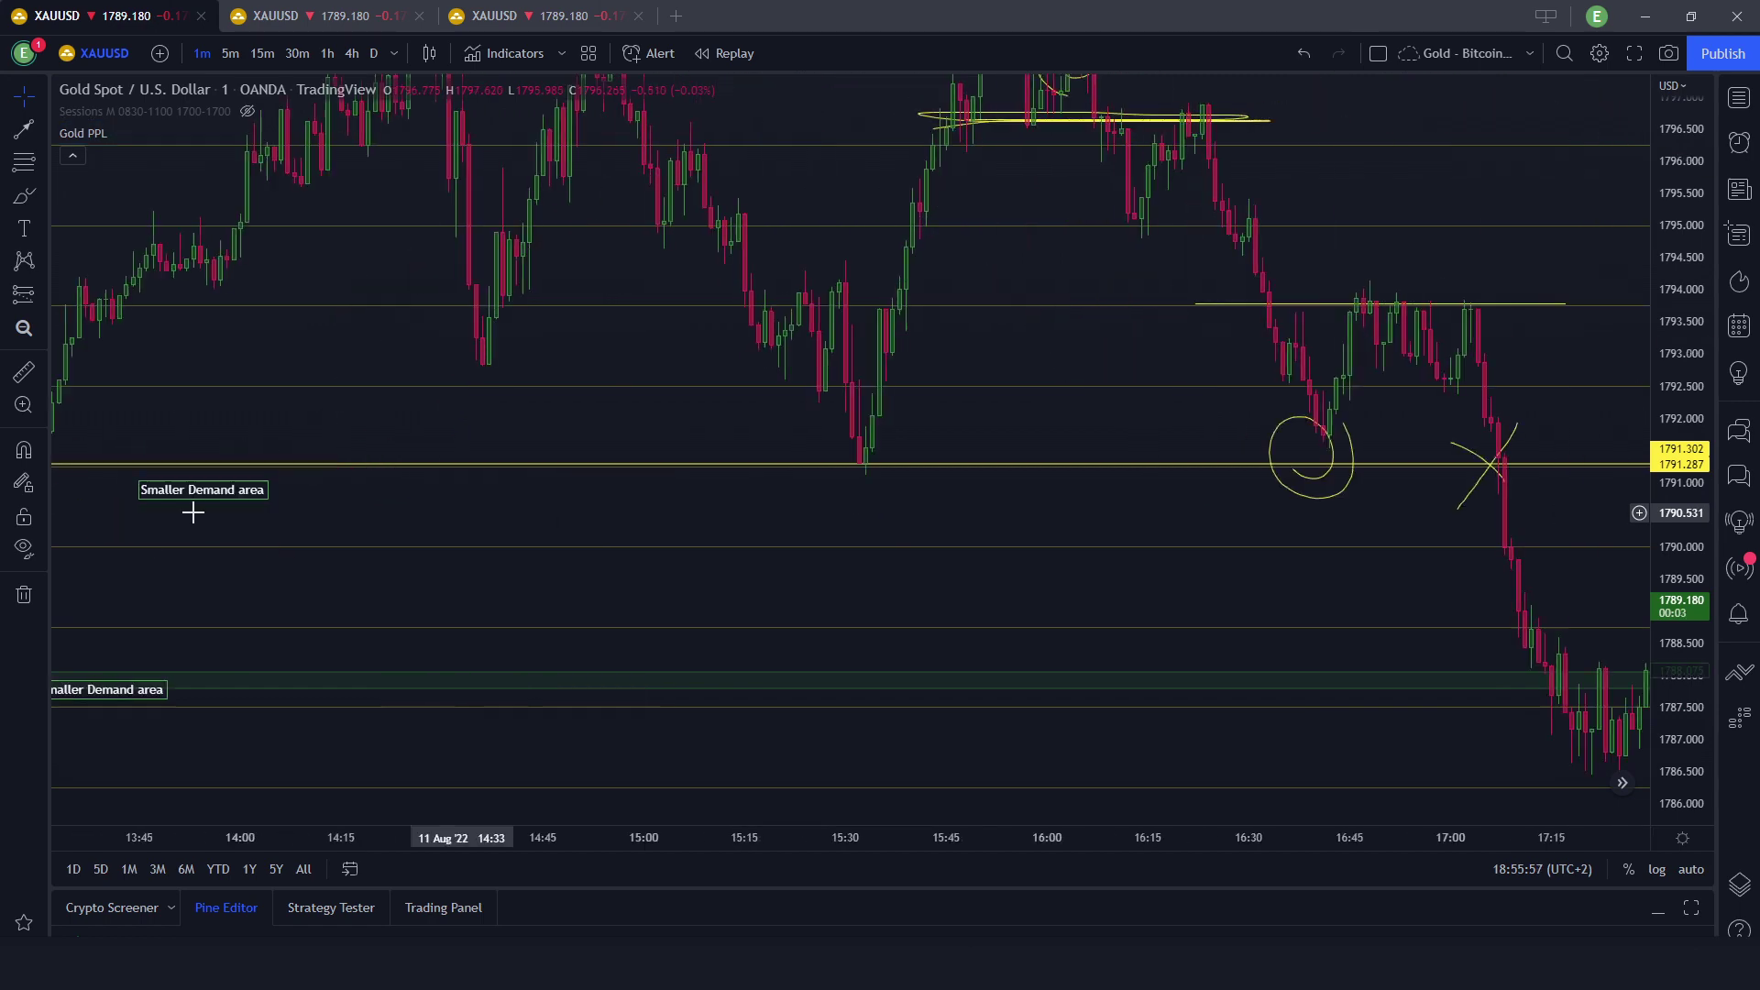
pyautogui.hscroll(-3, 192, 512)
pyautogui.moveTo(351, 473); pyautogui.dragTo(351, 501)
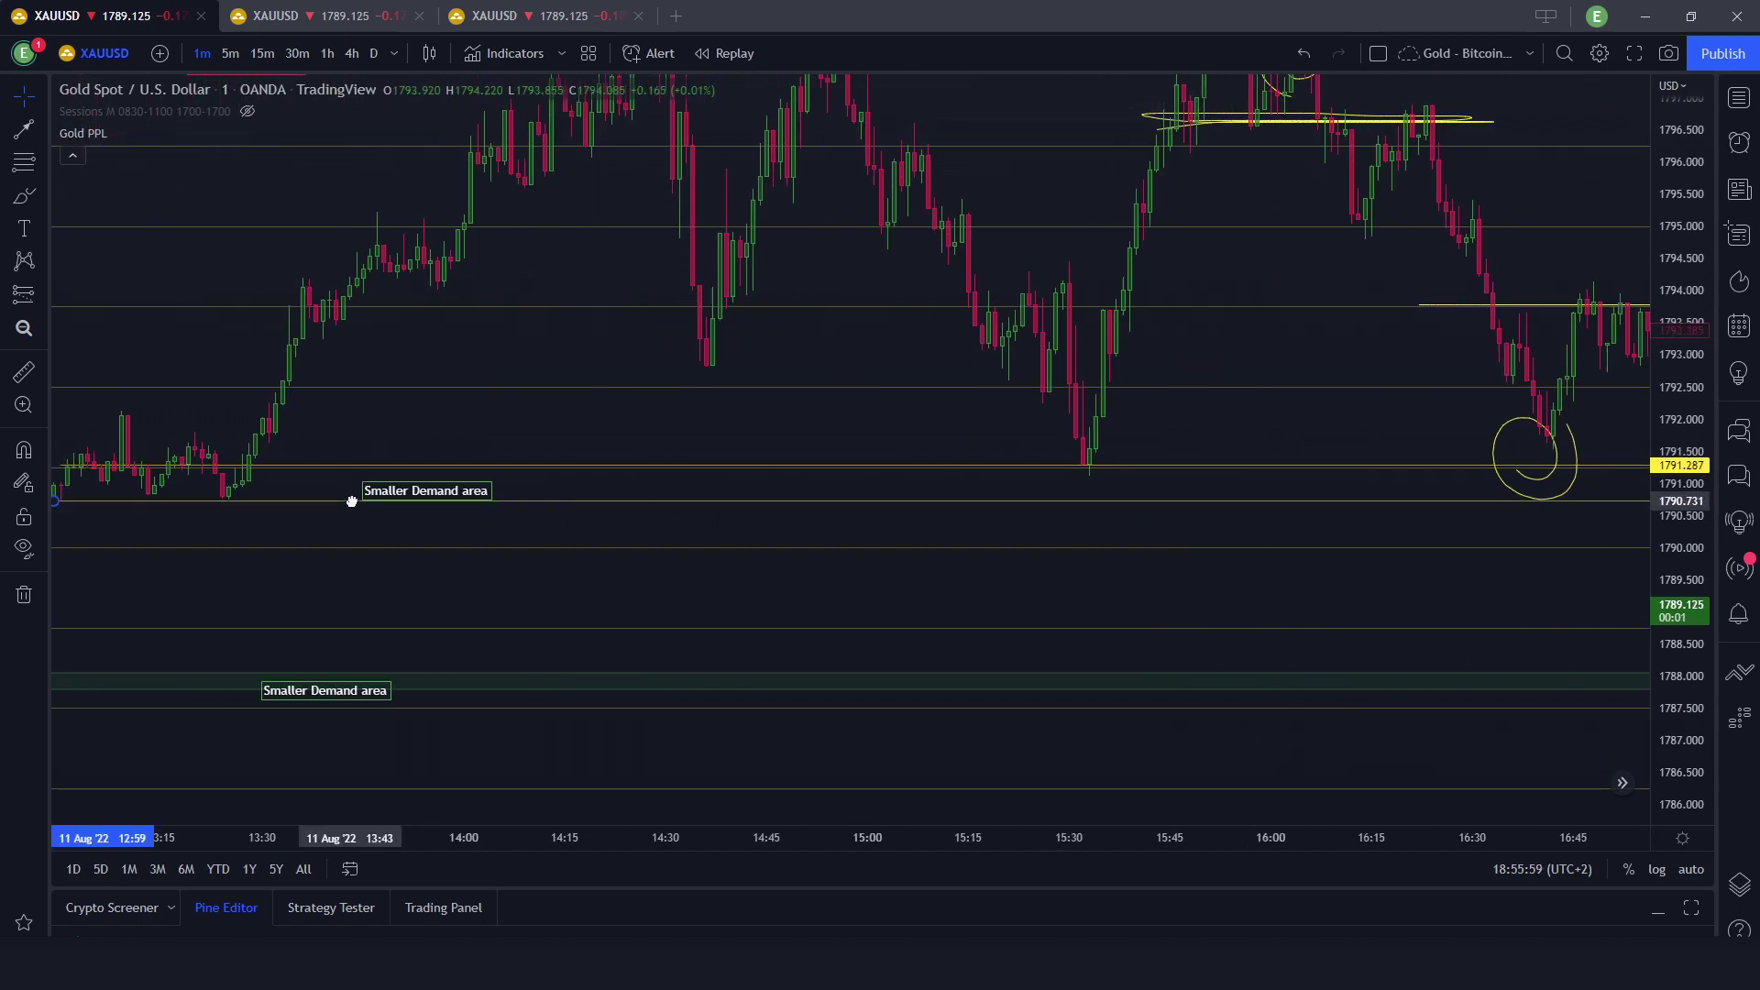
pyautogui.hotkey('ctrl', 'z')
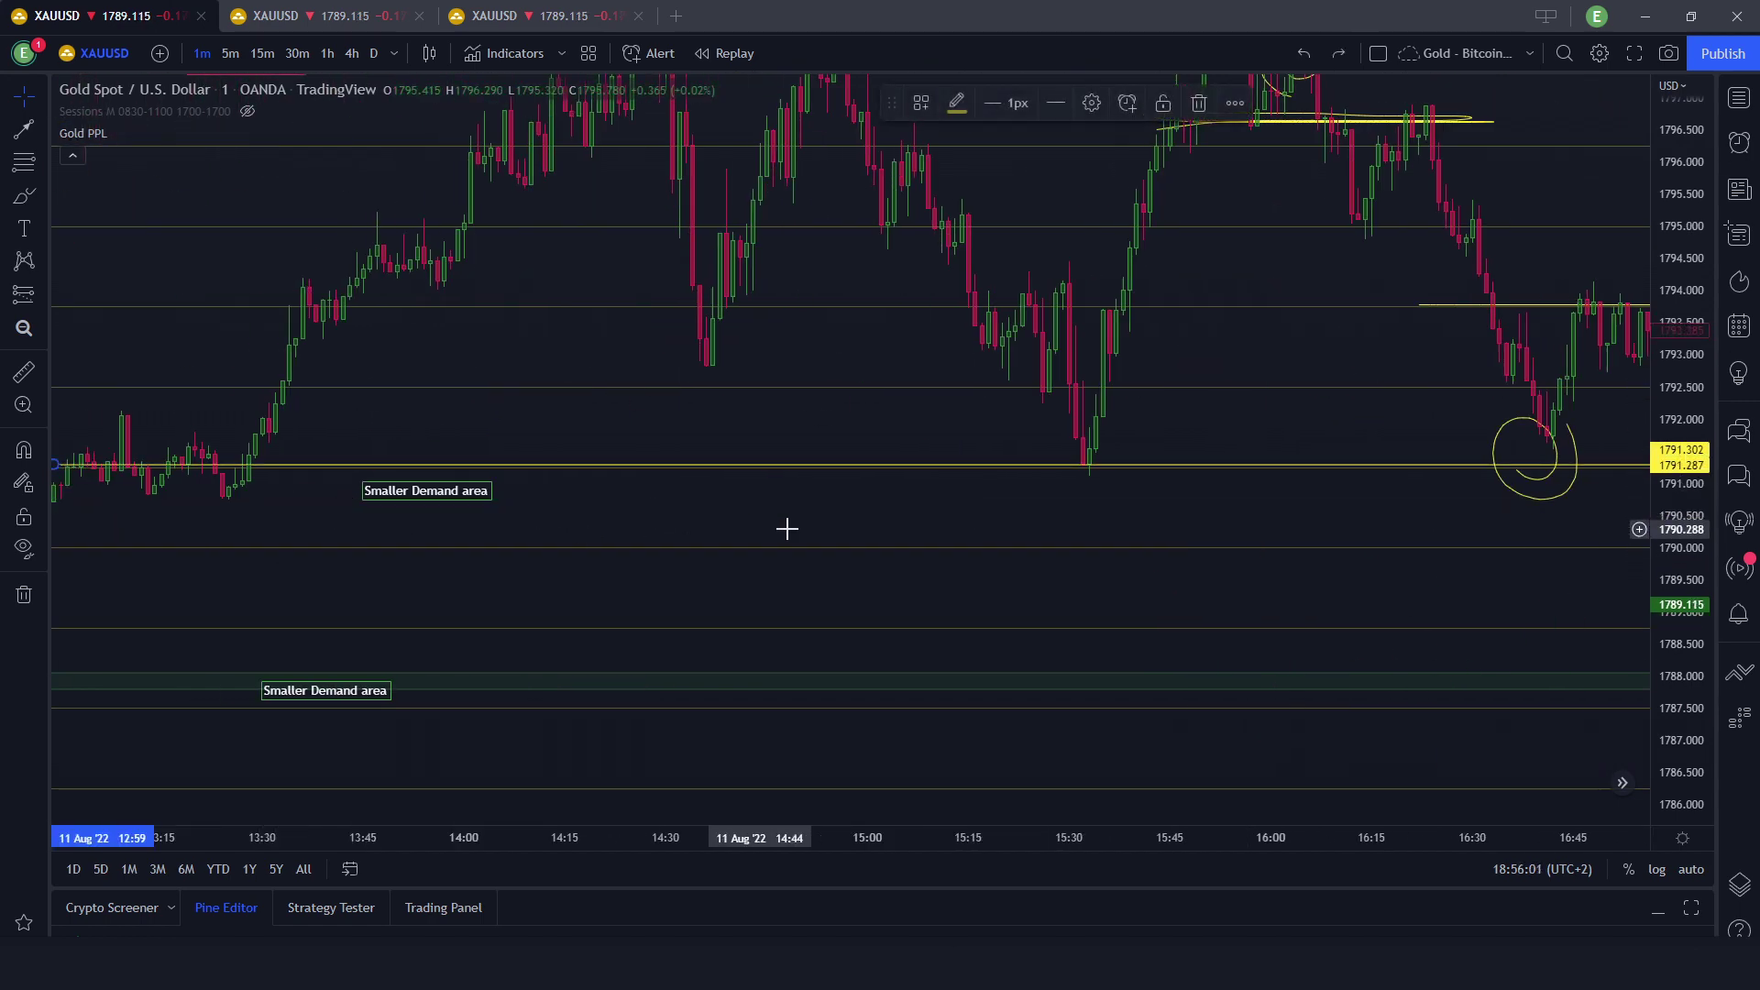
# Measure the price drop from just below the moved demand lines at 17:53 to the low at 18:54.
pyautogui.hscroll(10, 1062, 498)
pyautogui.moveTo(1151, 456); pyautogui.dragTo(862, 468)
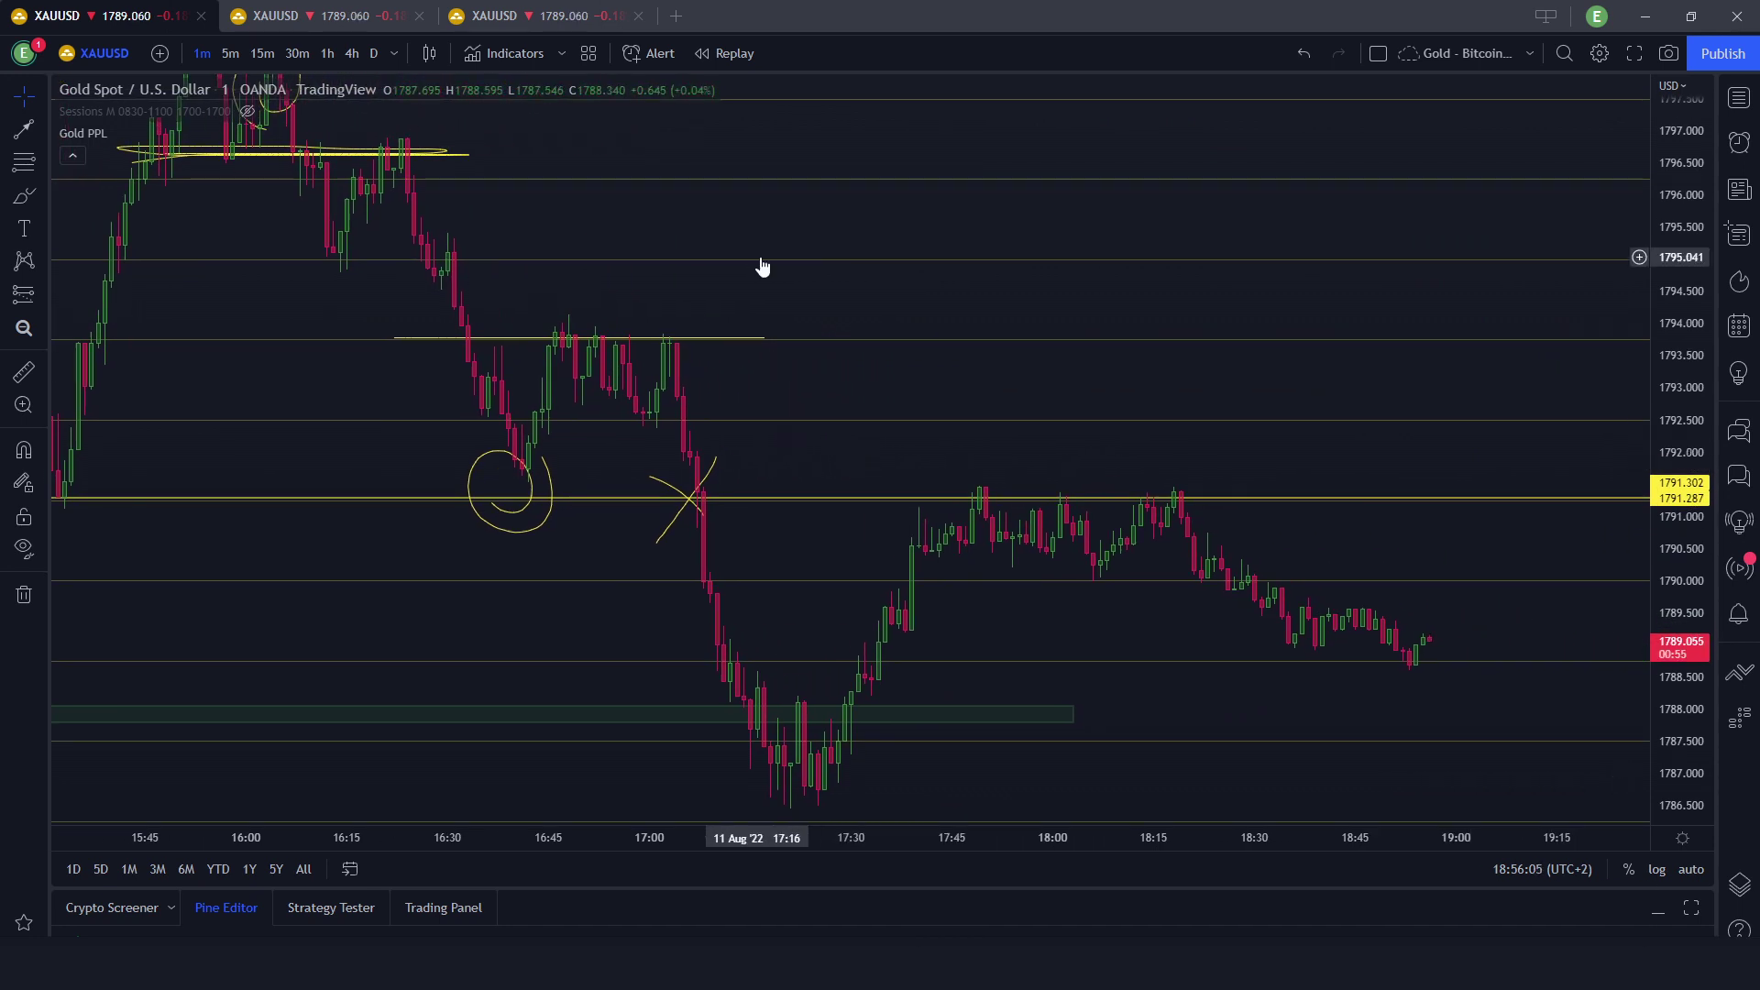
pyautogui.moveTo(885, 464); pyautogui.dragTo(864, 294)
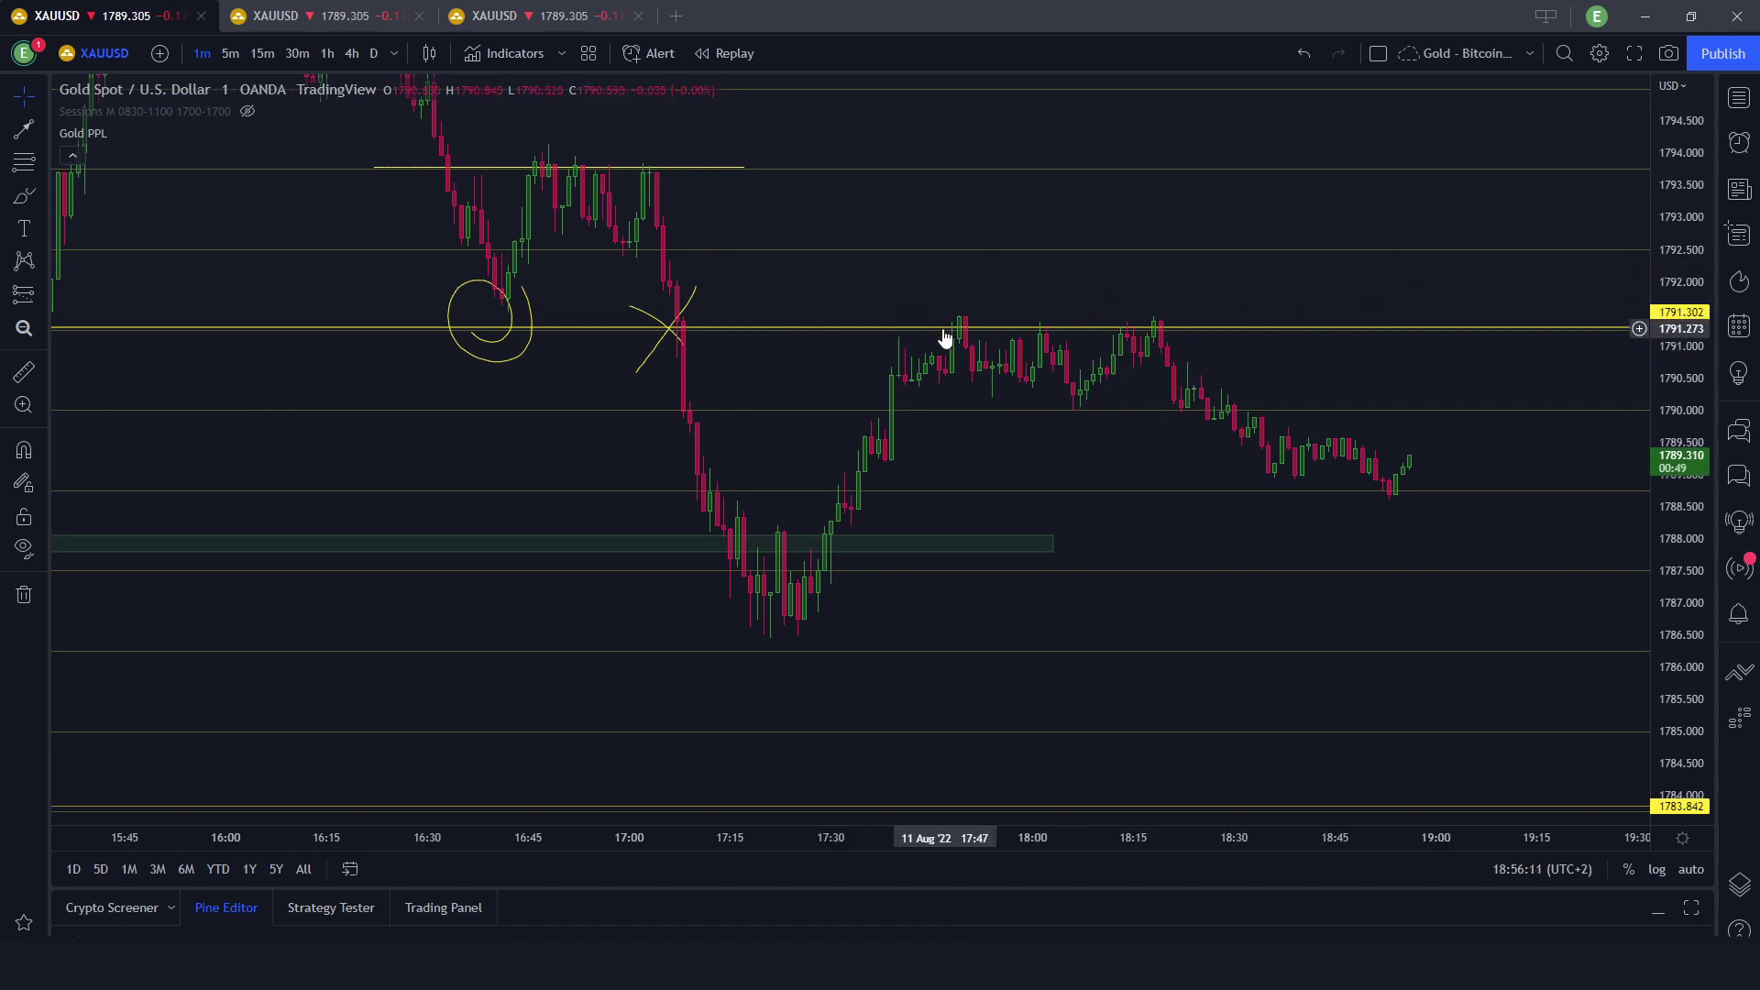
pyautogui.keyDown('shift'); pyautogui.click(988, 345); pyautogui.keyUp('shift')
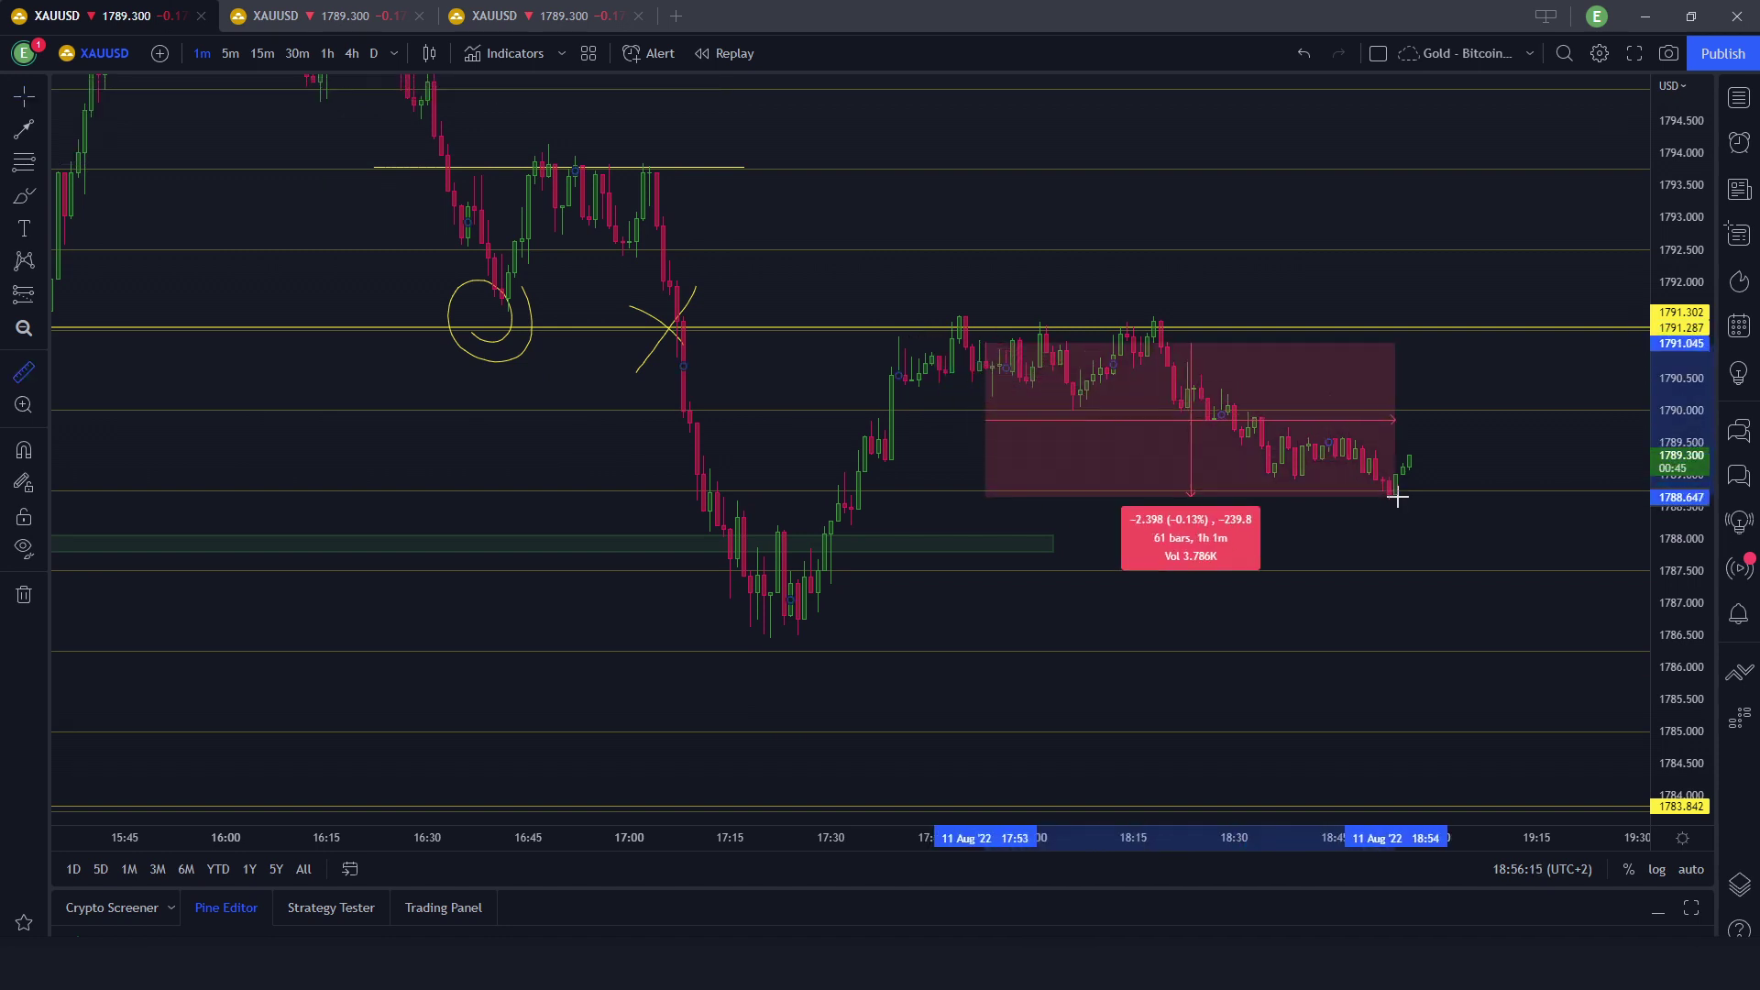
# Measure the price rise from the 17:21 low above the green demand zone up to the 1791.287 line at 17:54.
pyautogui.click(1474, 504)
pyautogui.scroll(-5, 455, 467)
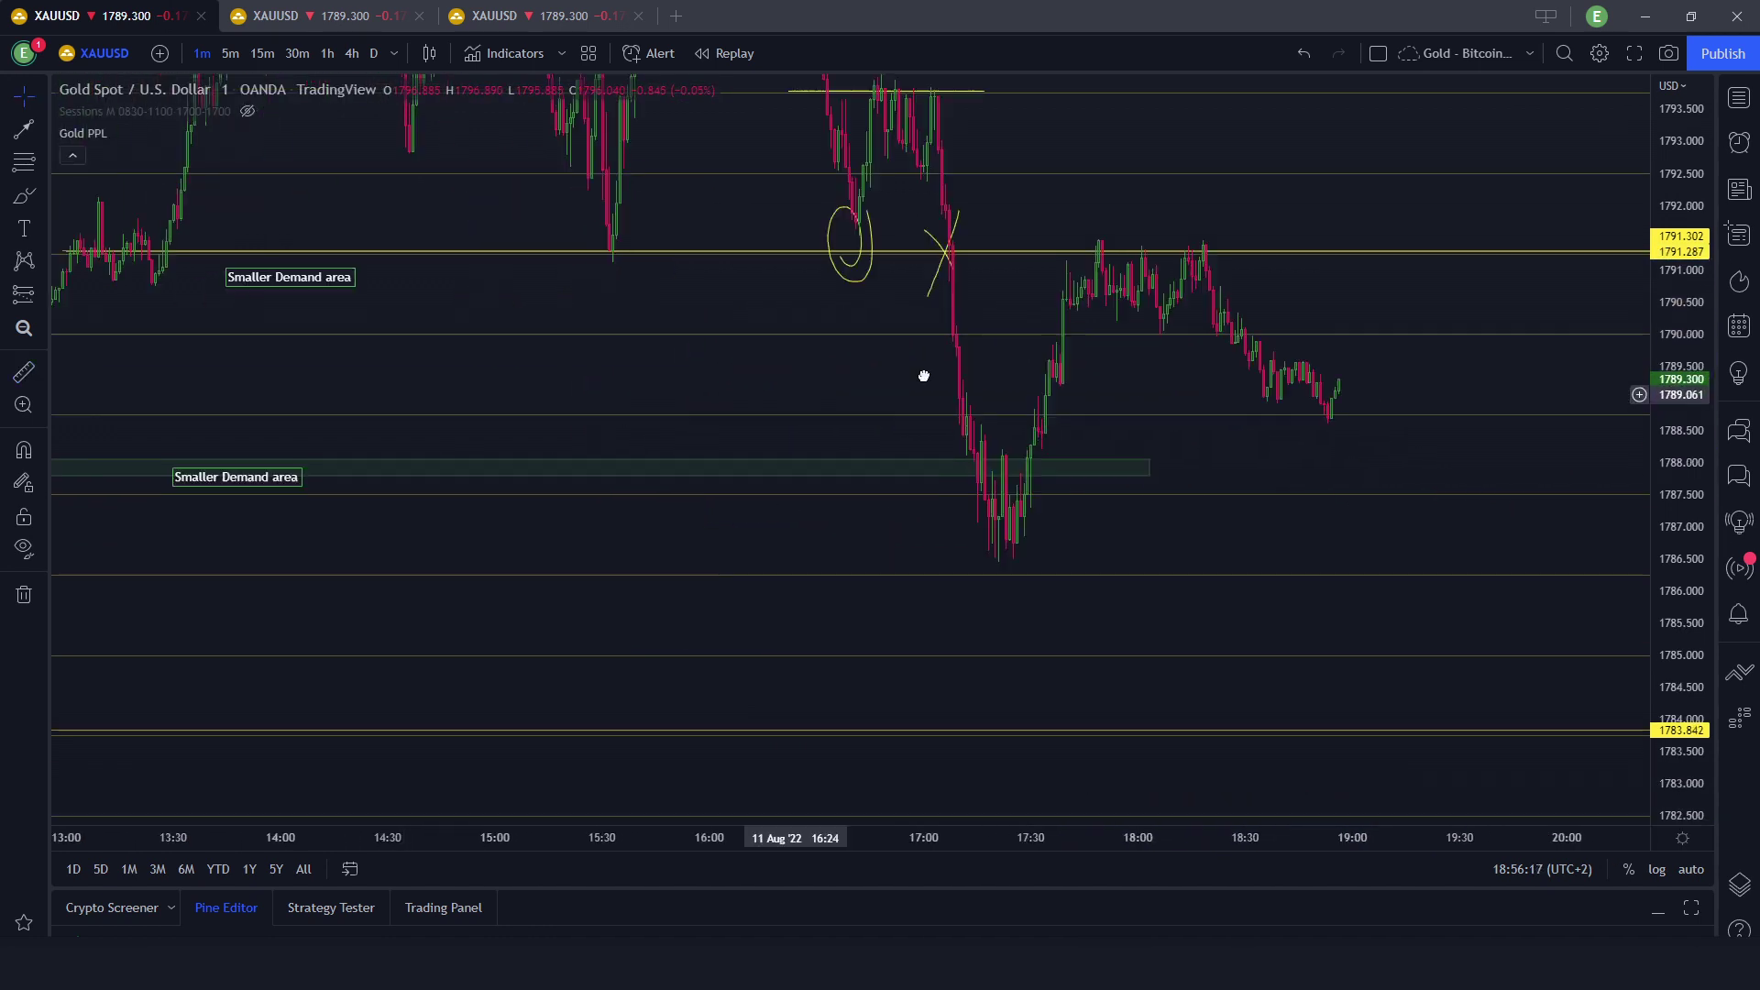
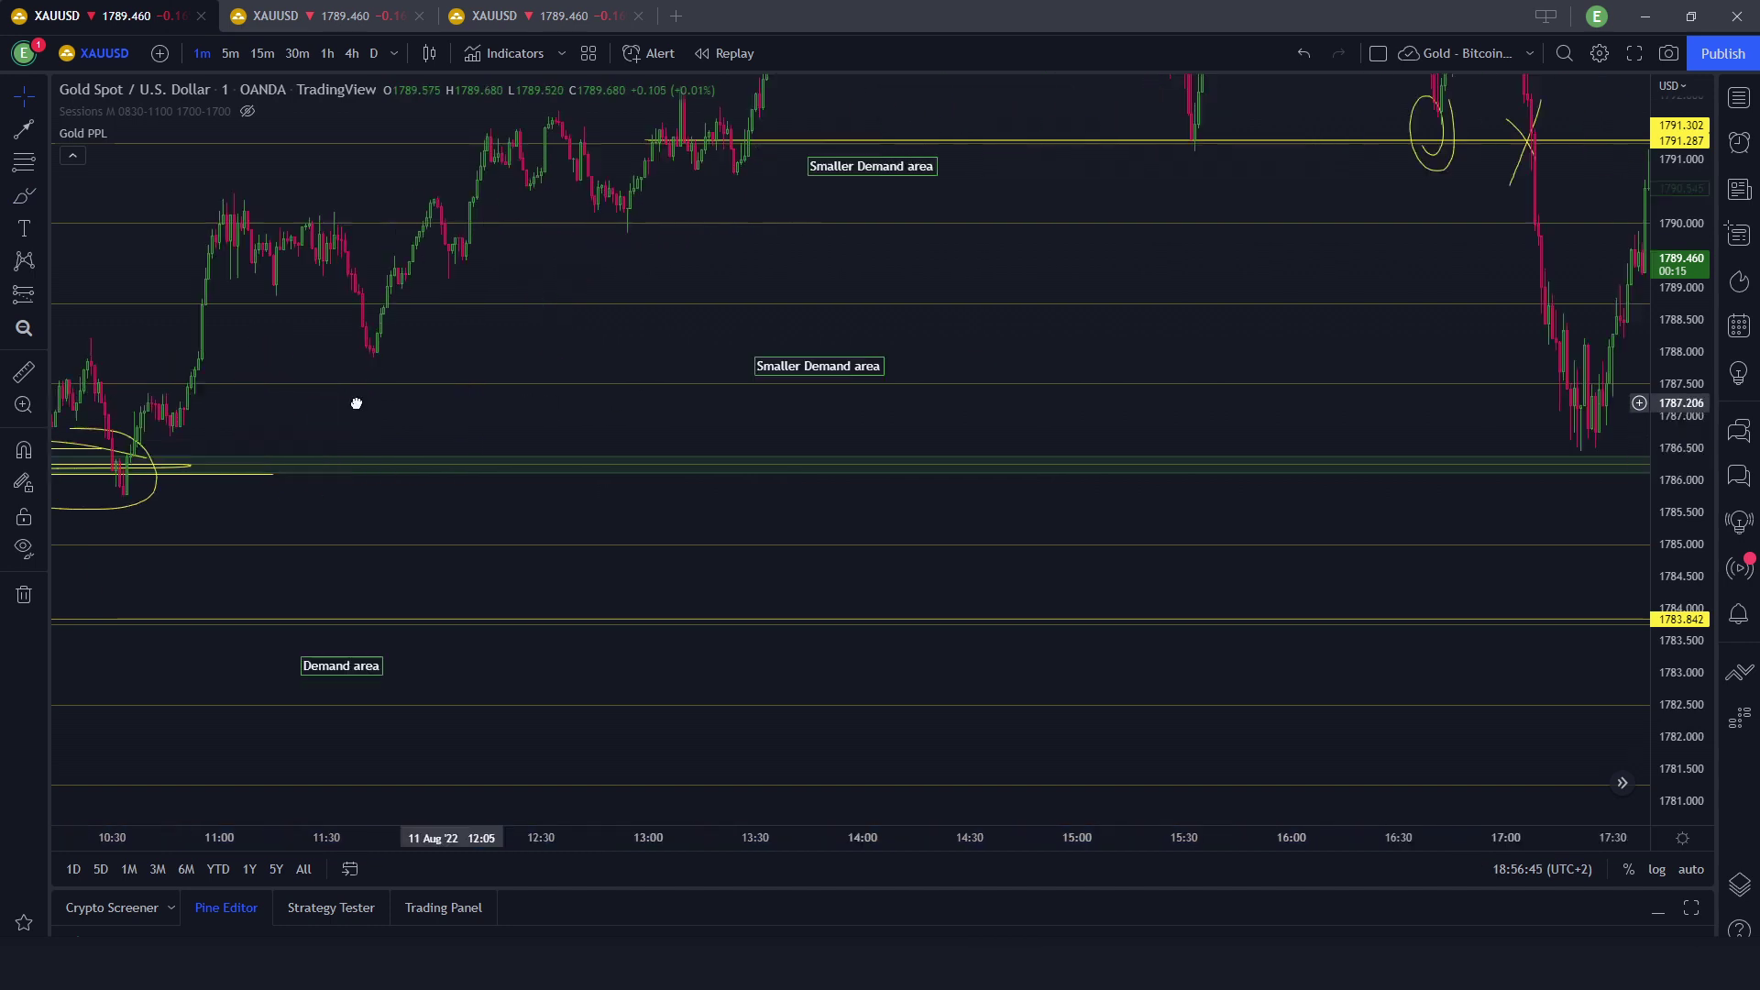
pyautogui.moveTo(1169, 456); pyautogui.dragTo(1112, 510)
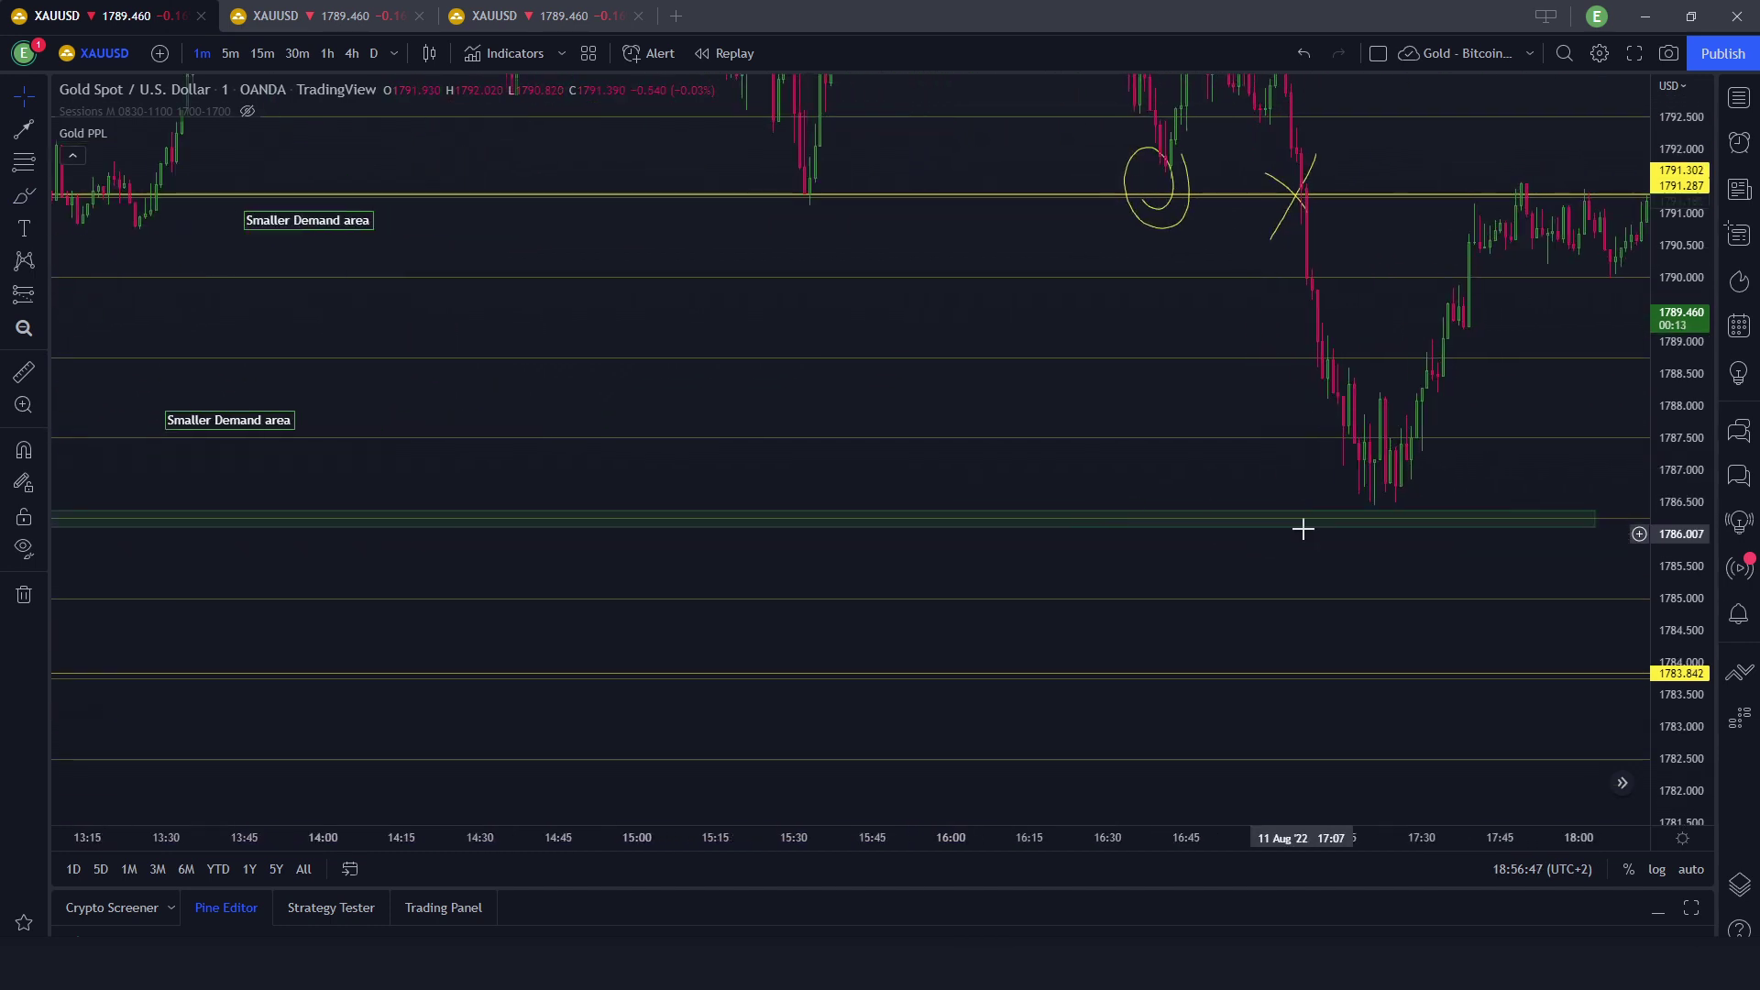
pyautogui.scroll(4, 1375, 480)
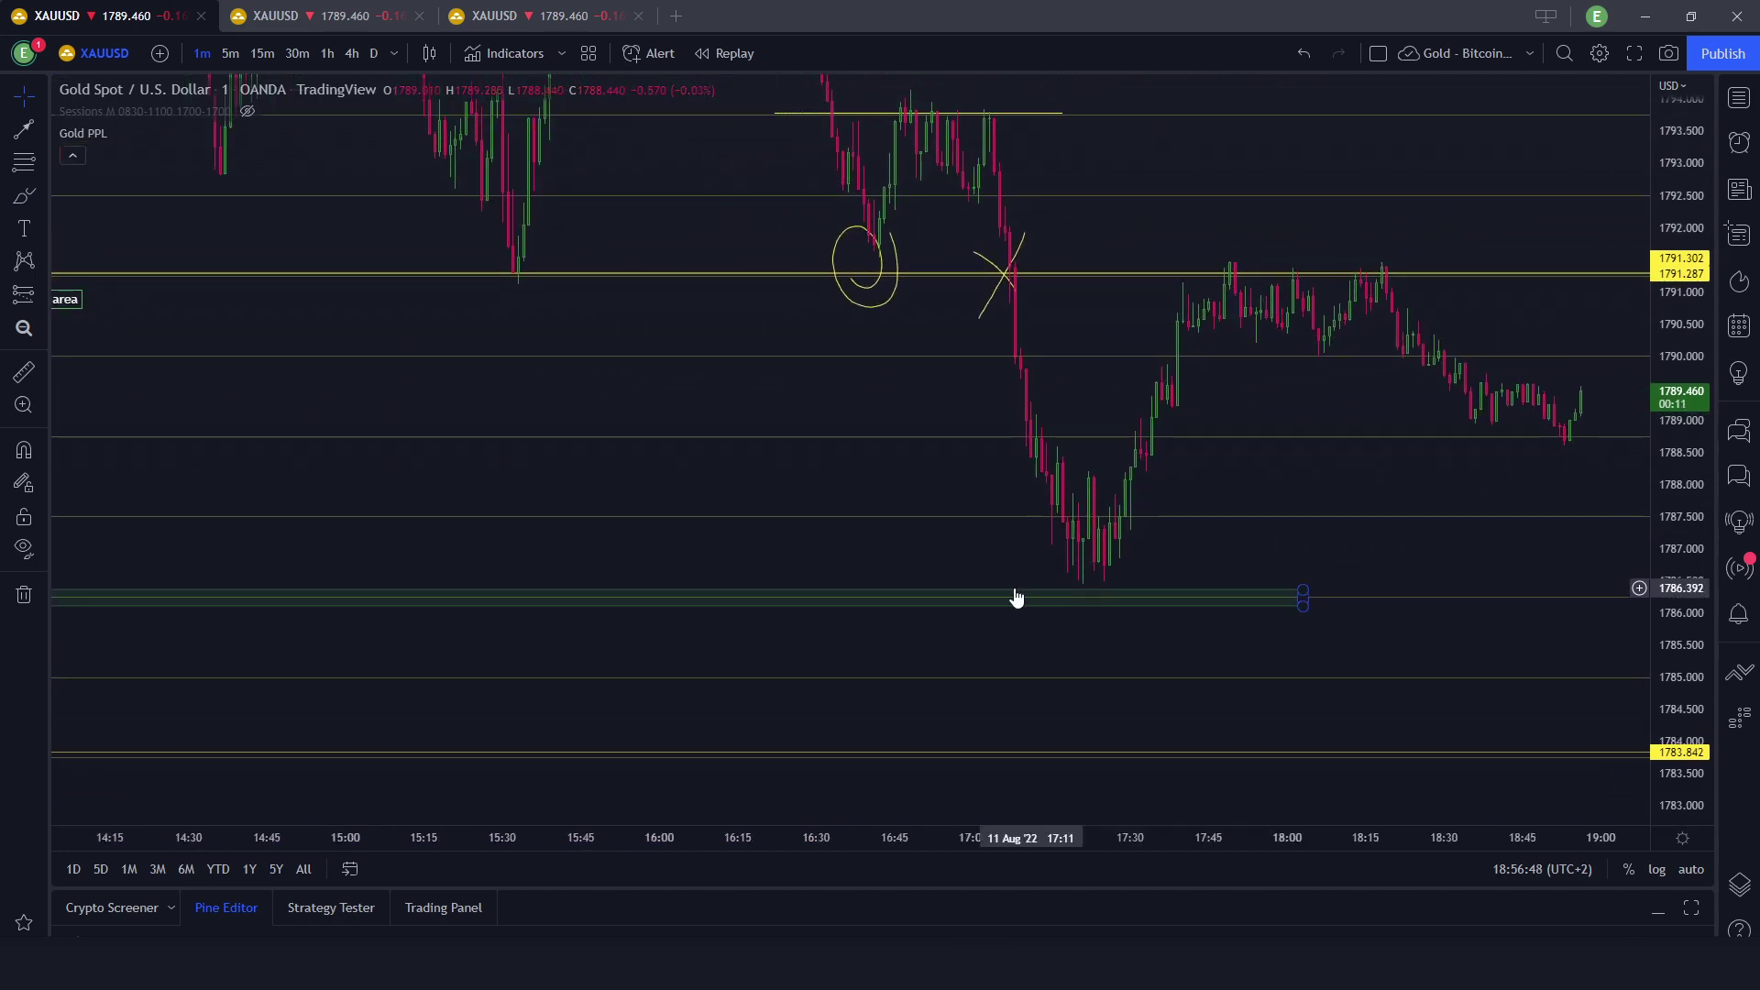
pyautogui.keyDown('shift'); pyautogui.click(1085, 568); pyautogui.keyUp('shift')
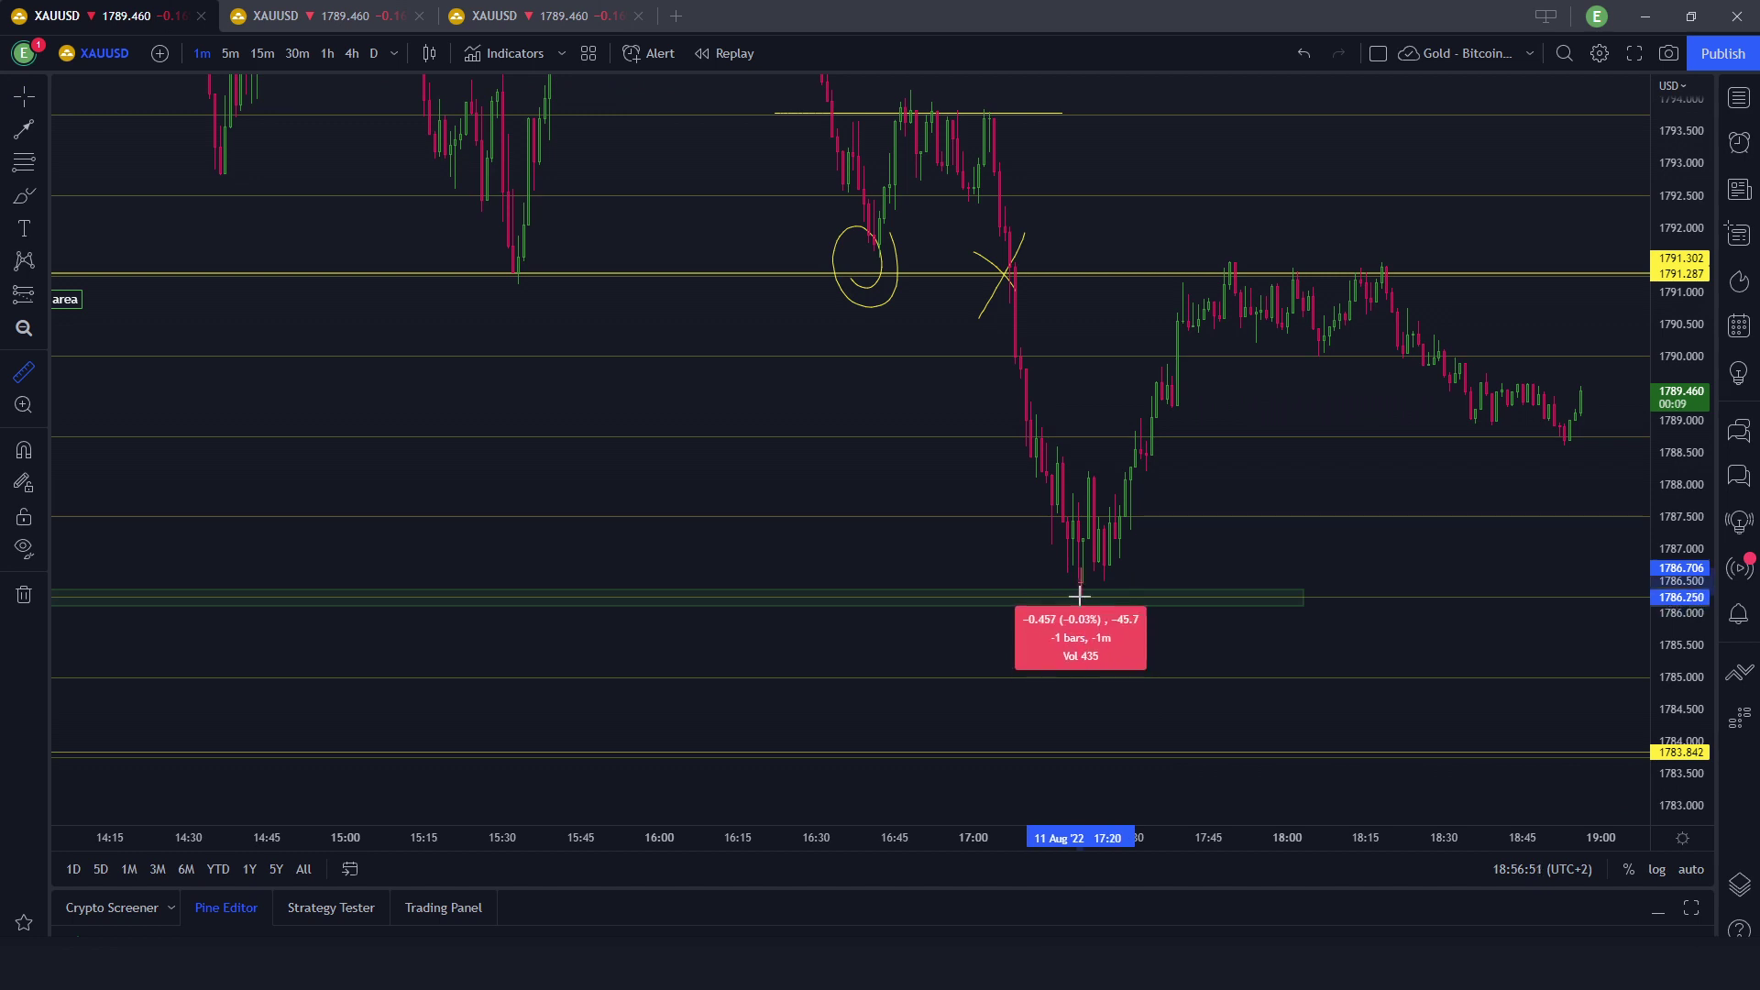
pyautogui.click(1251, 280)
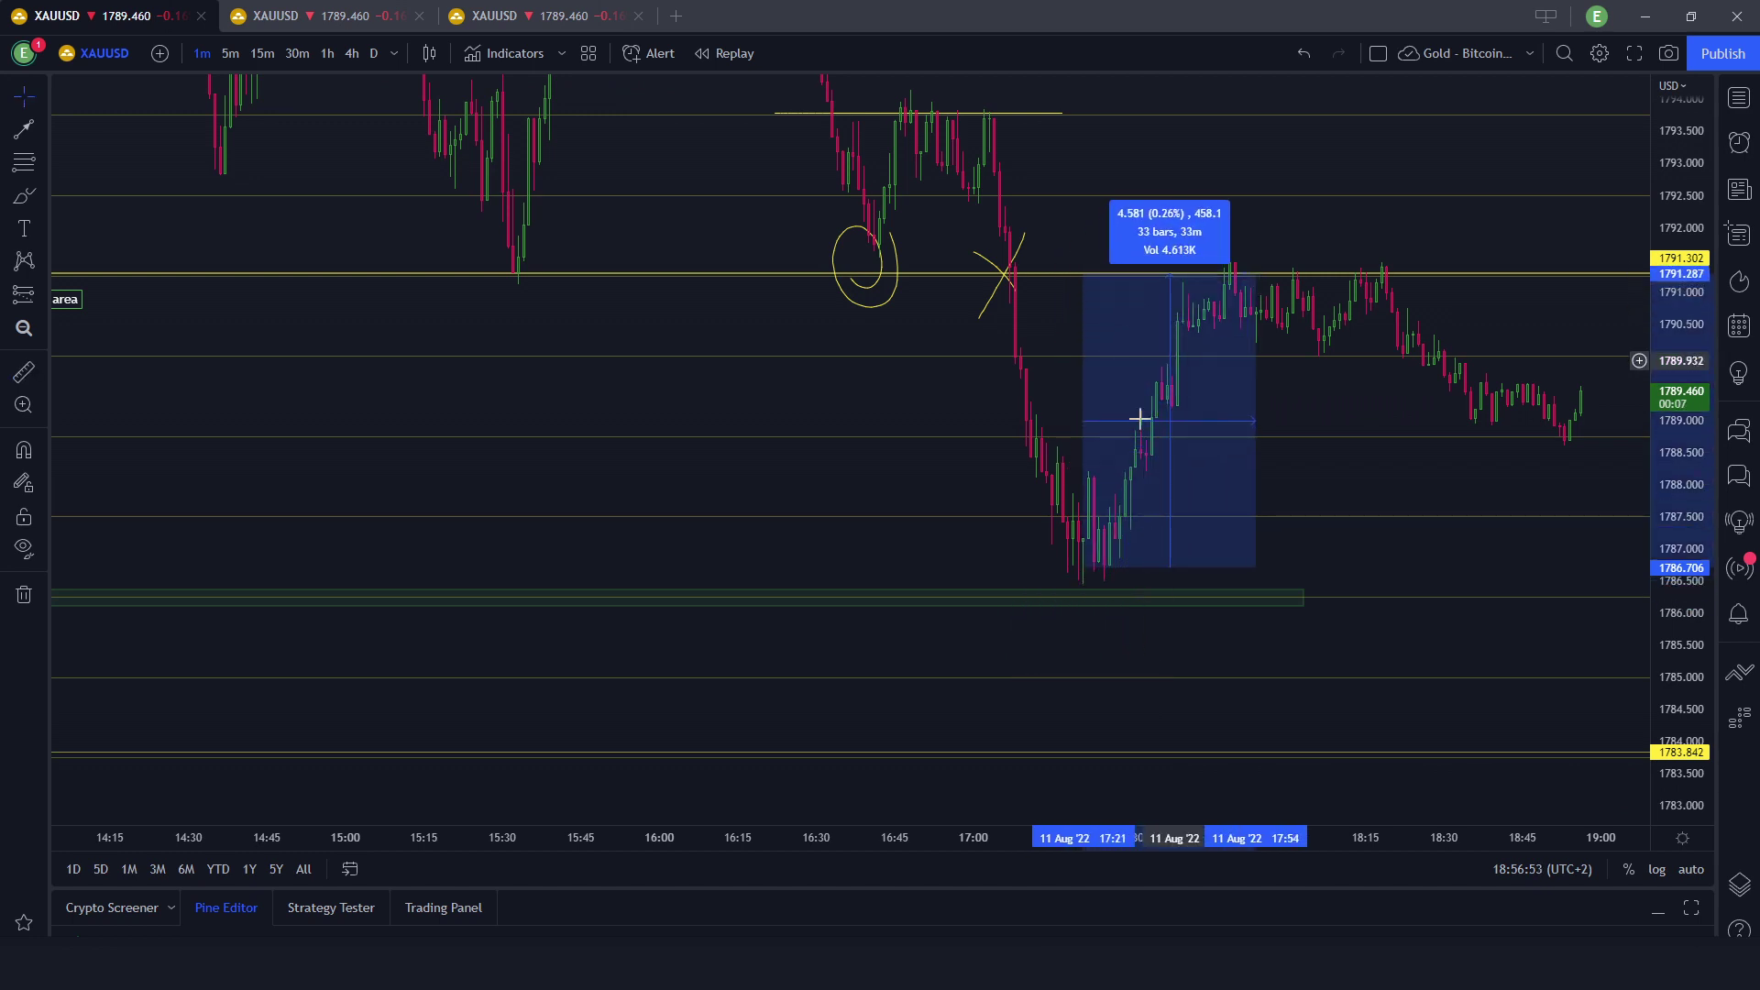
pyautogui.click(1328, 294)
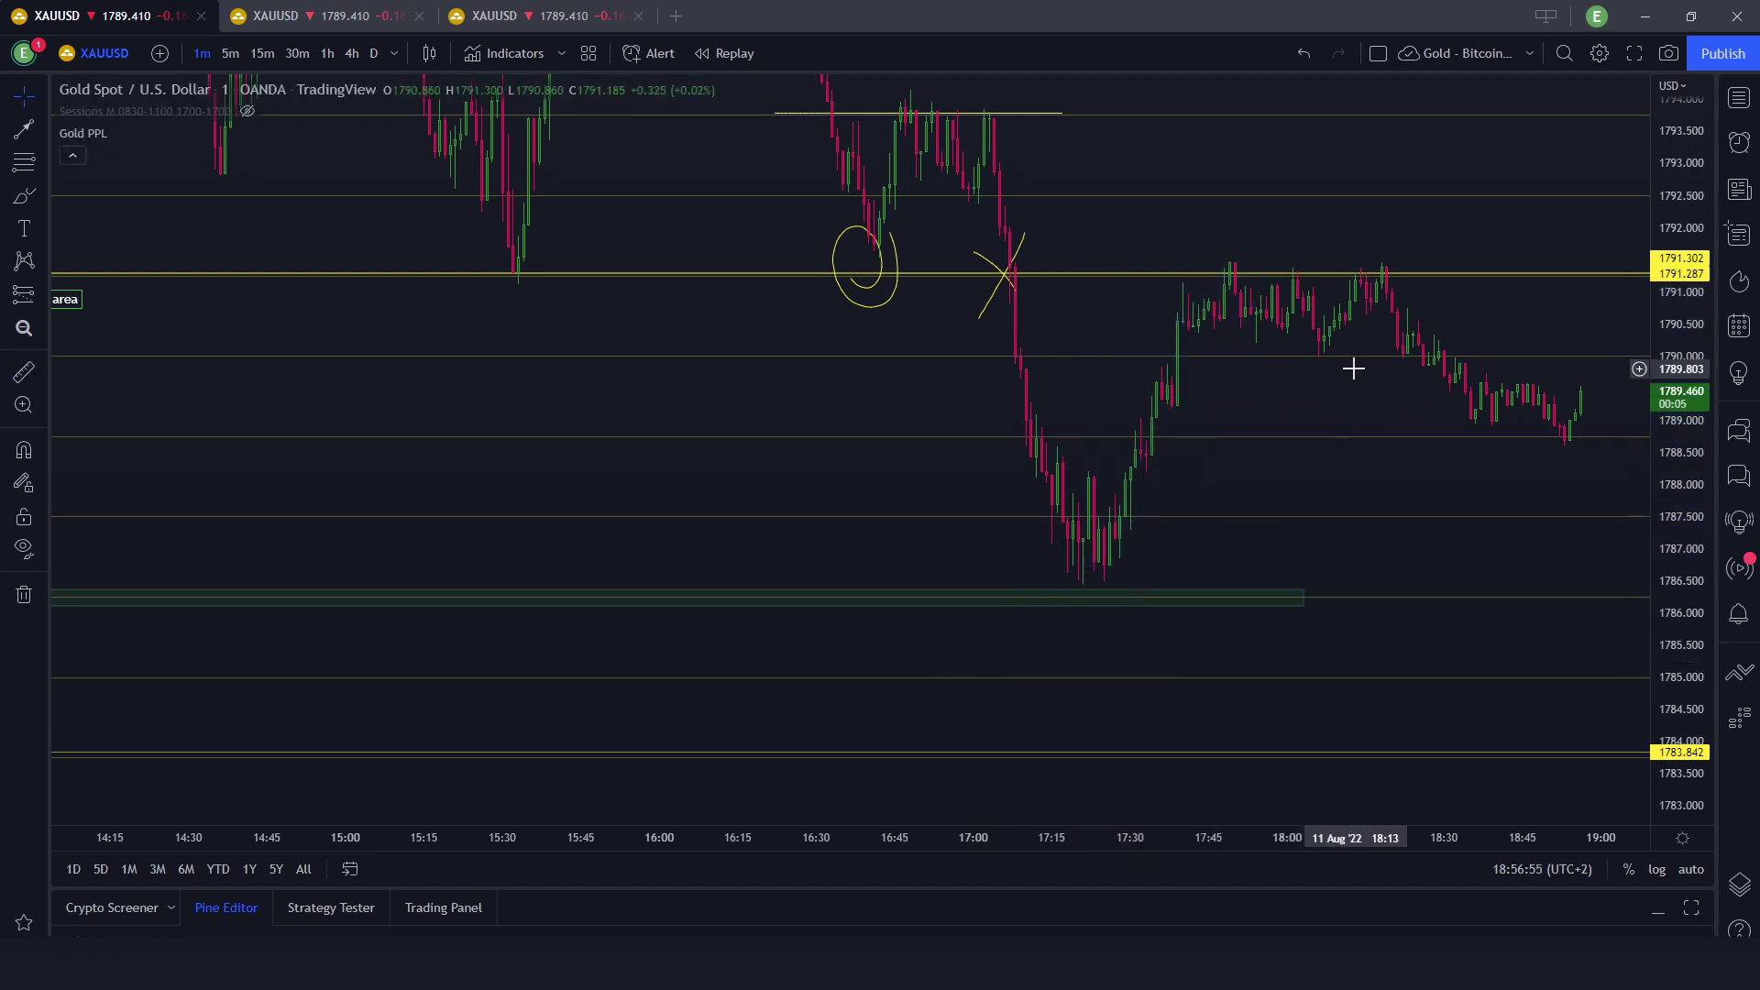
# Delete the brushed lines and circles around the green demand zone between 09:00 and 10:45.
pyautogui.scroll(-5, 1178, 480)
pyautogui.moveTo(799, 526); pyautogui.dragTo(682, 271)
pyautogui.moveTo(150, 662); pyautogui.dragTo(653, 670)
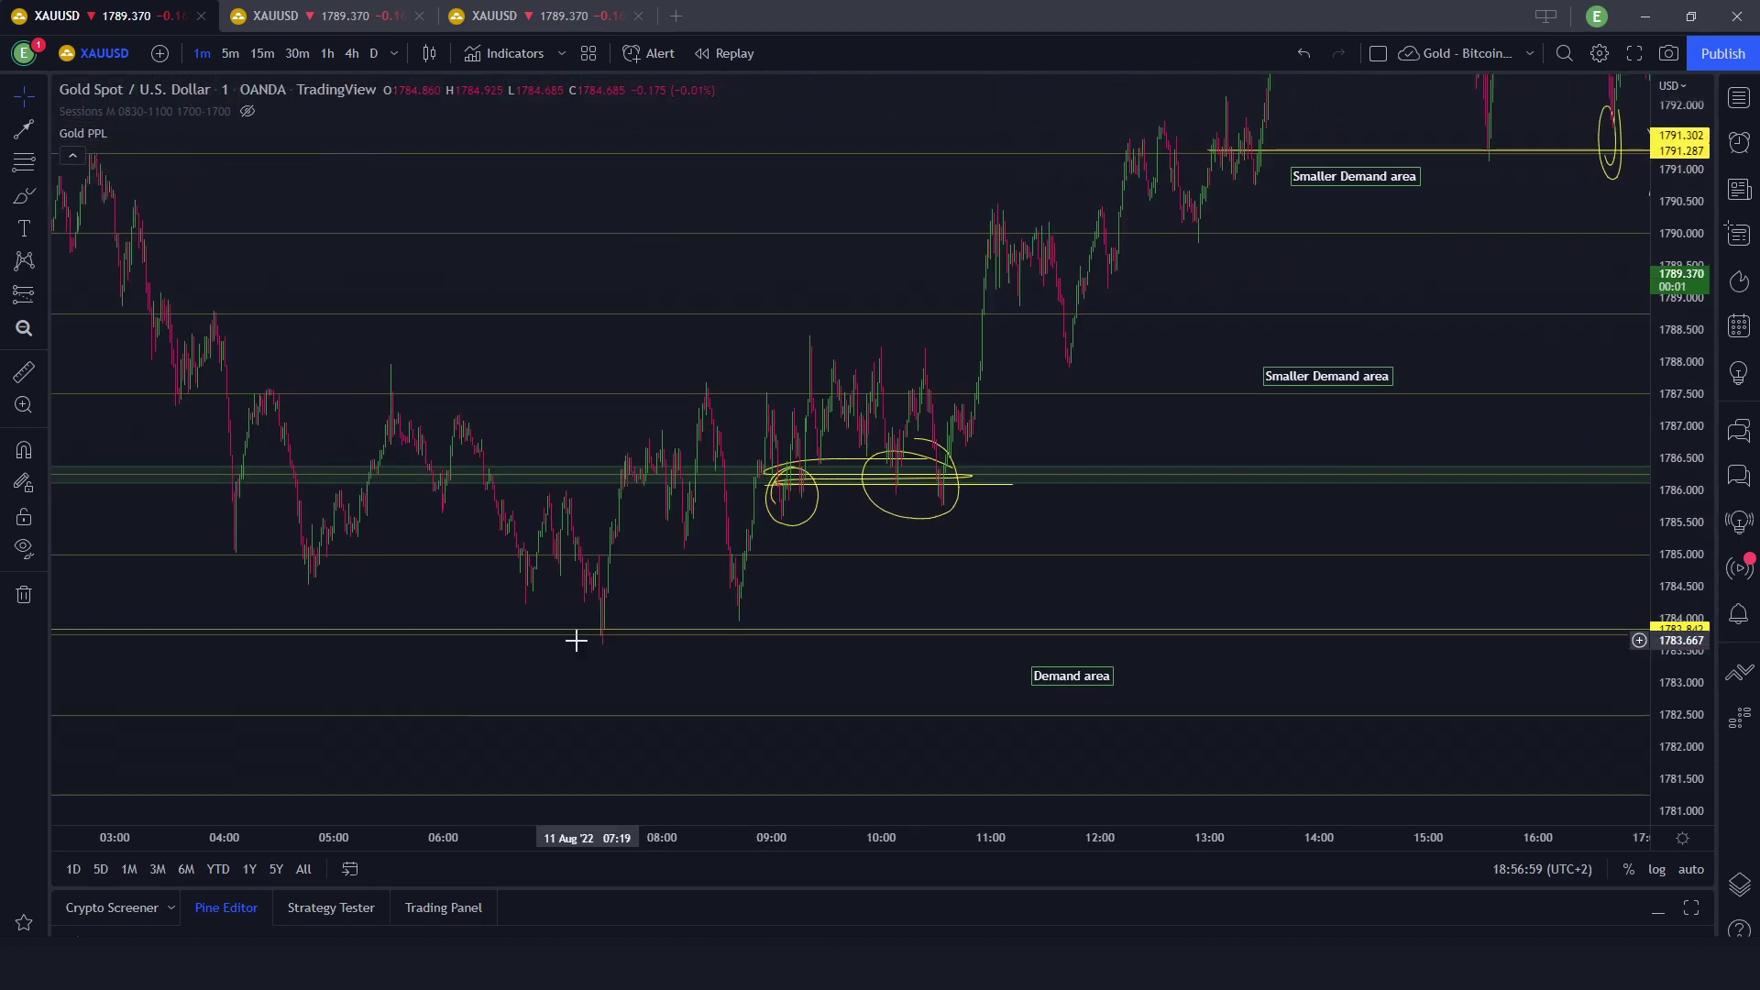
pyautogui.scroll(3, 830, 596)
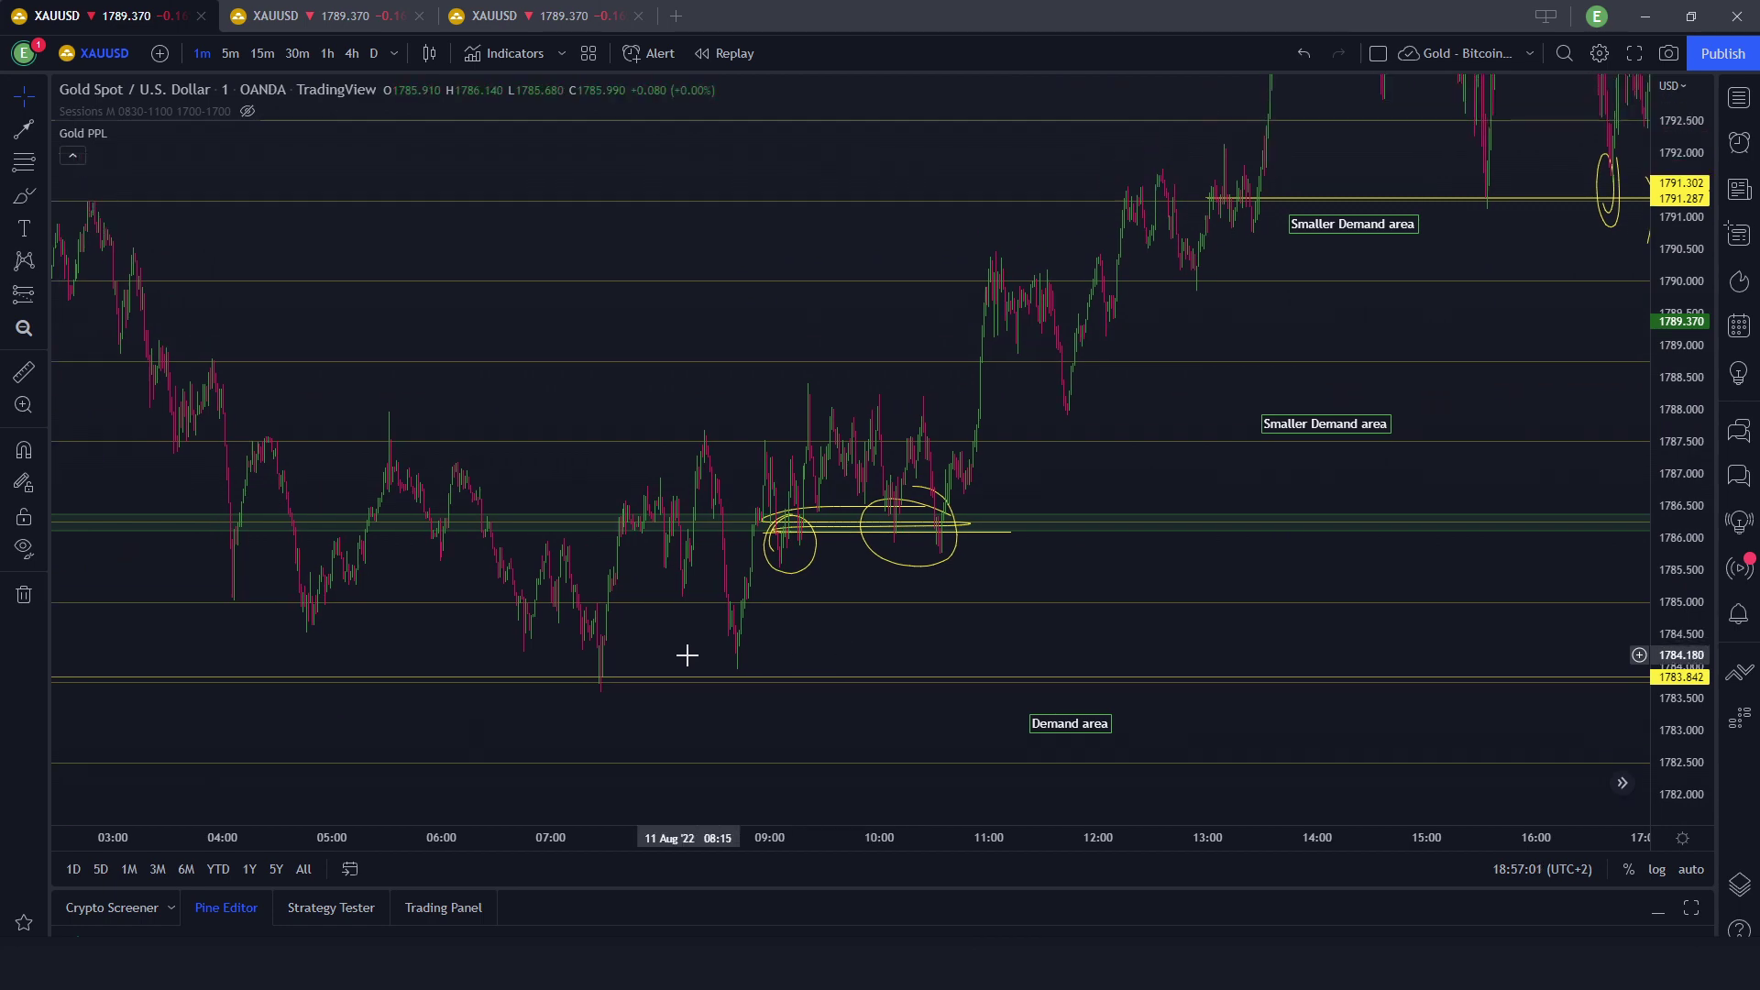
pyautogui.scroll(-4, 781, 709)
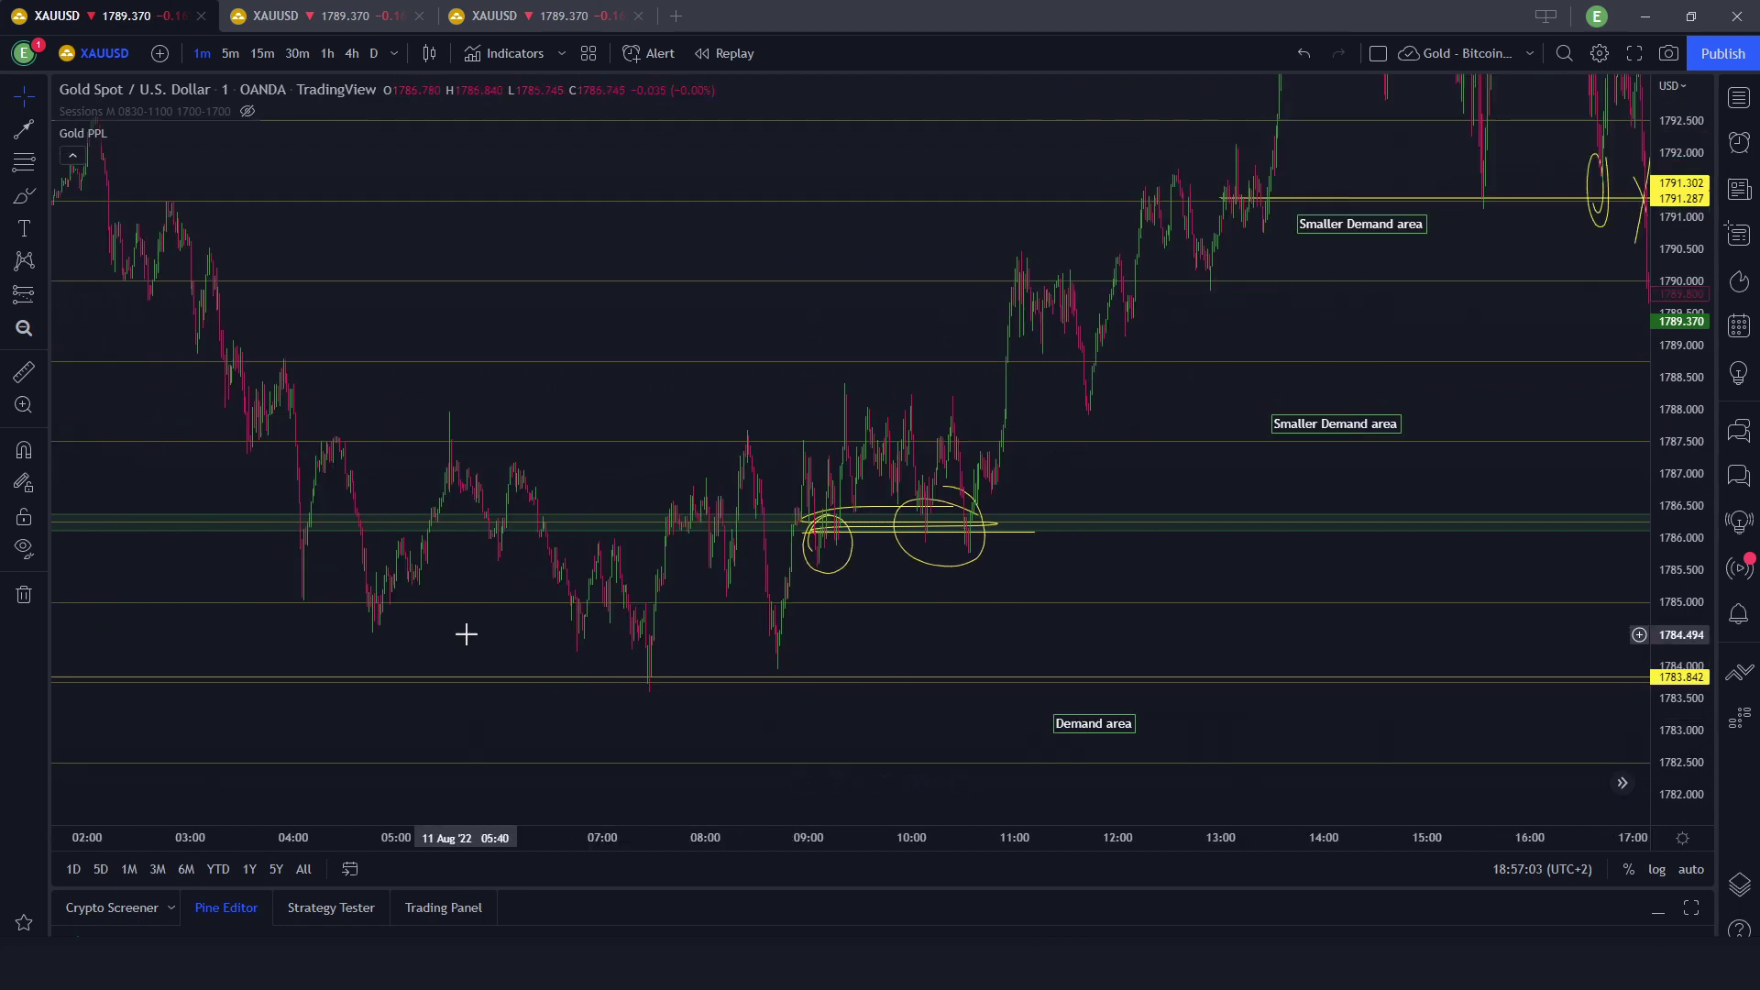
pyautogui.moveTo(464, 632); pyautogui.dragTo(593, 644)
pyautogui.scroll(3, 1192, 630)
pyautogui.scroll(3, 939, 632)
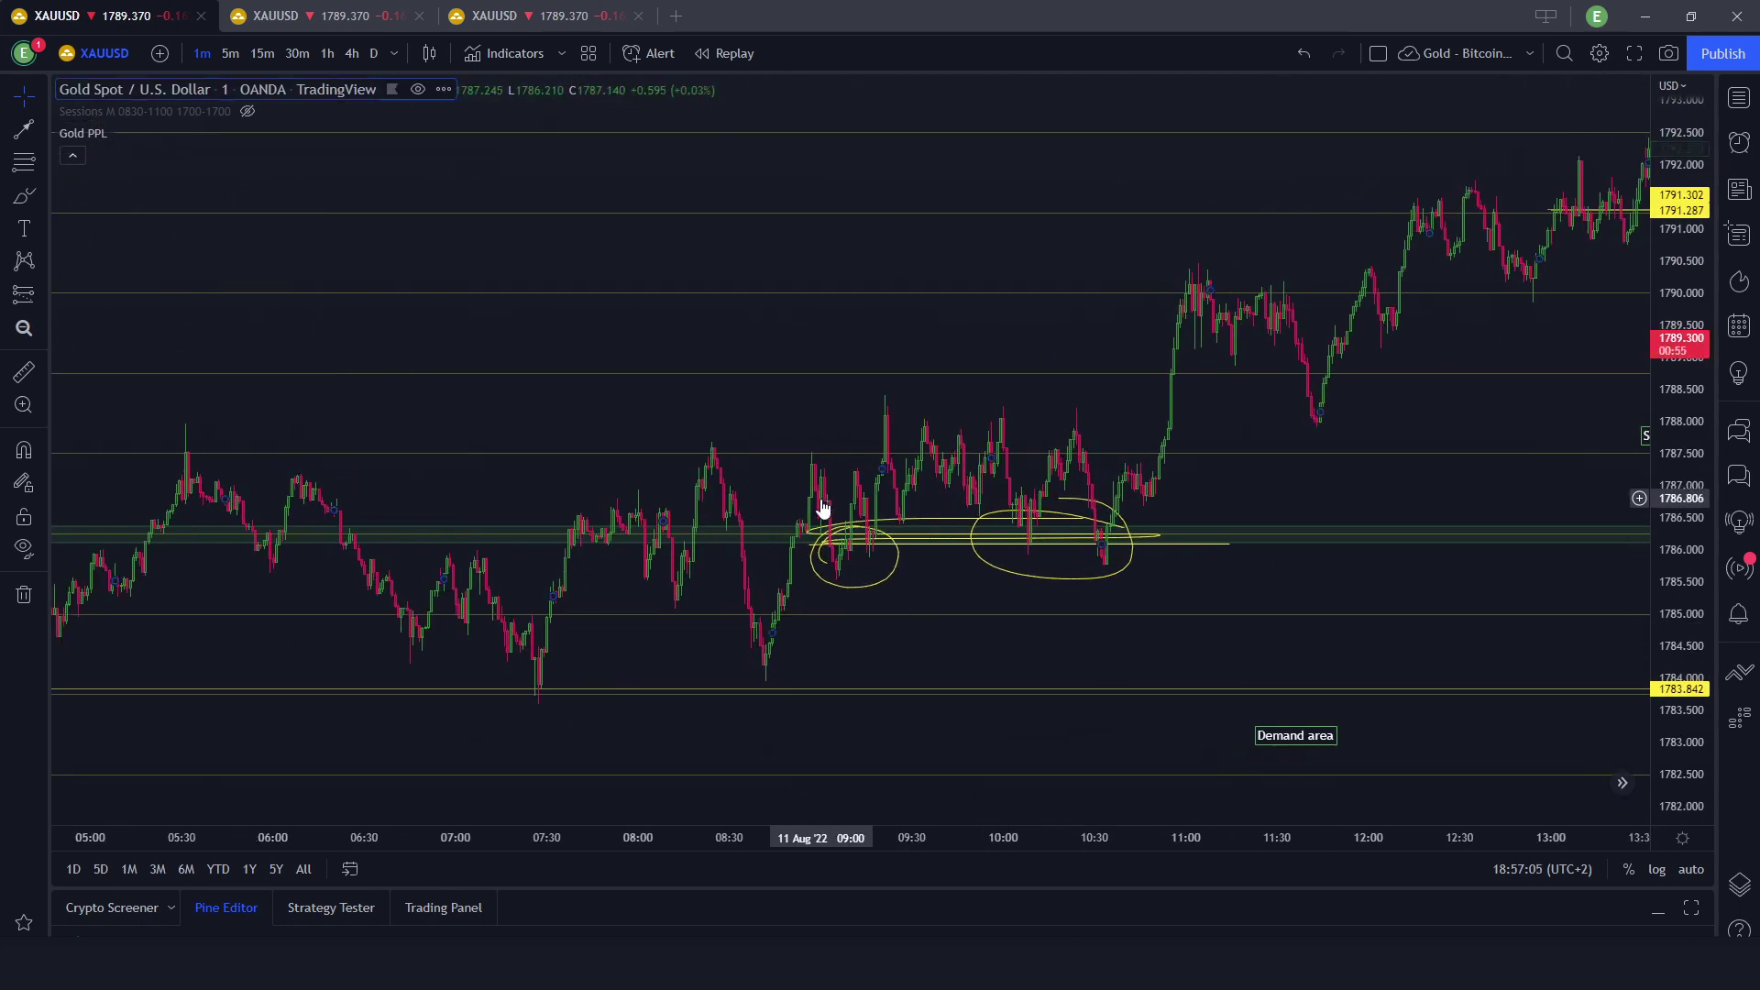
pyautogui.click(834, 532)
pyautogui.press('Delete')
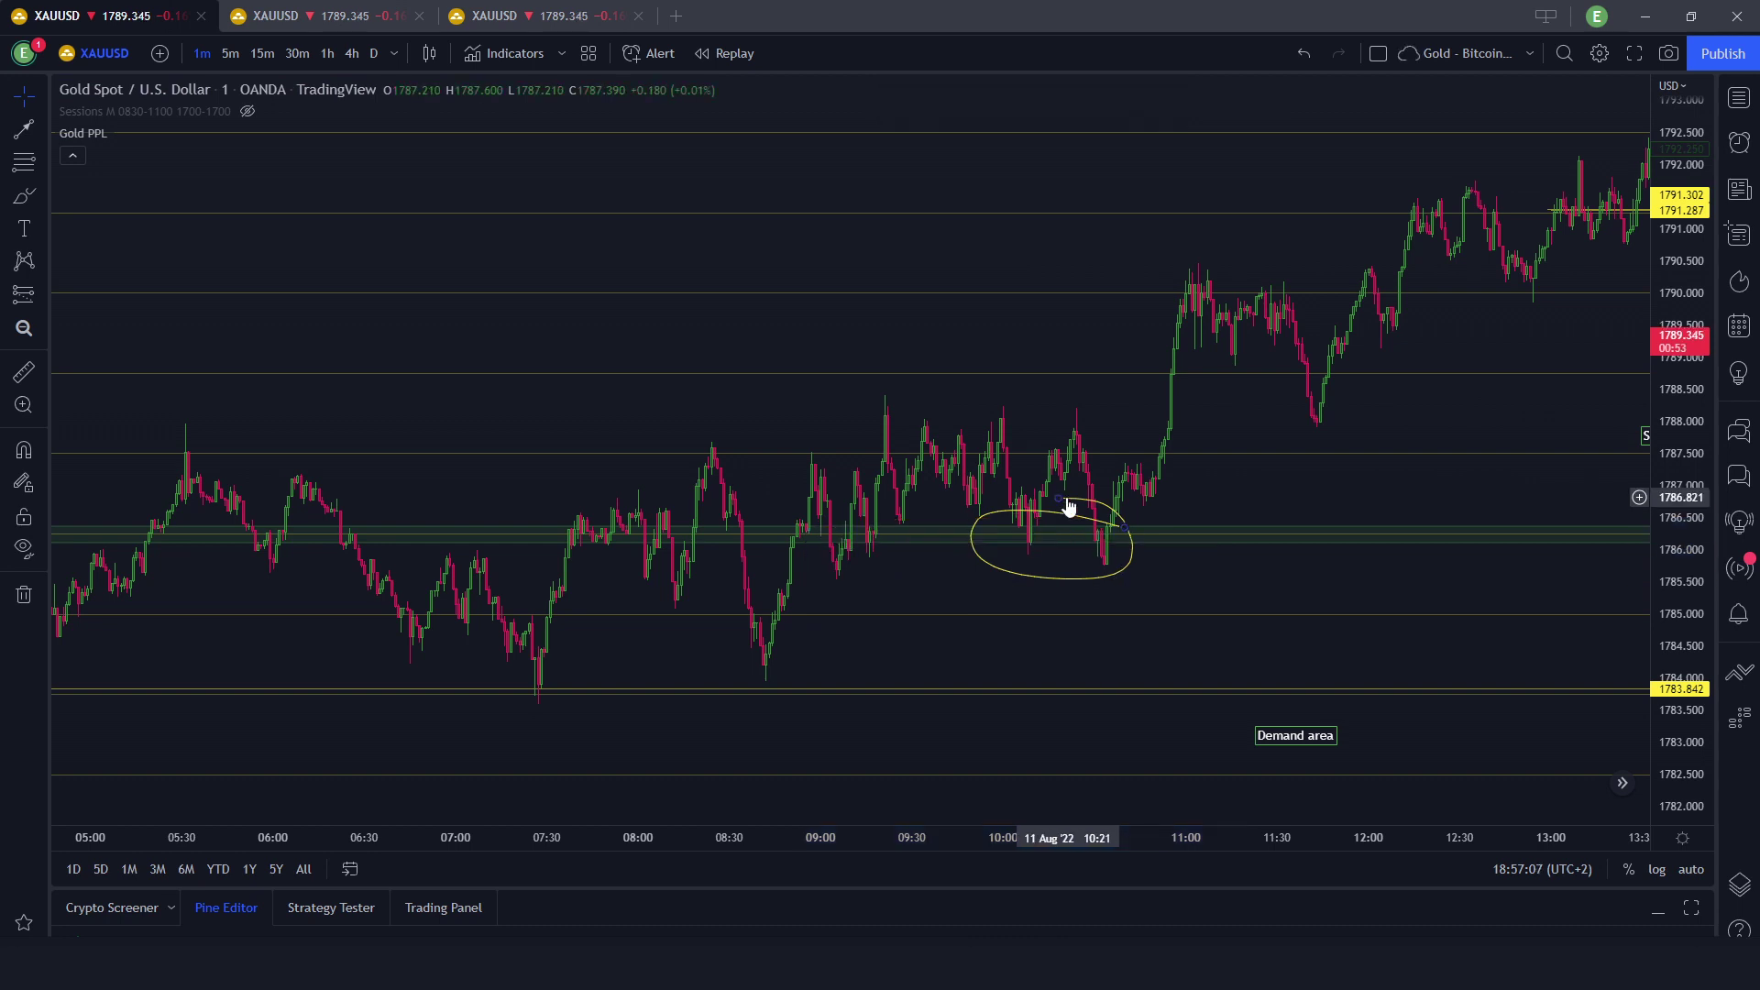
pyautogui.click(1066, 500)
pyautogui.press('Delete')
# Measure the price rise from the 08:51 low near the Demand area up towards the smaller Supply area.
pyautogui.scroll(4, 869, 633)
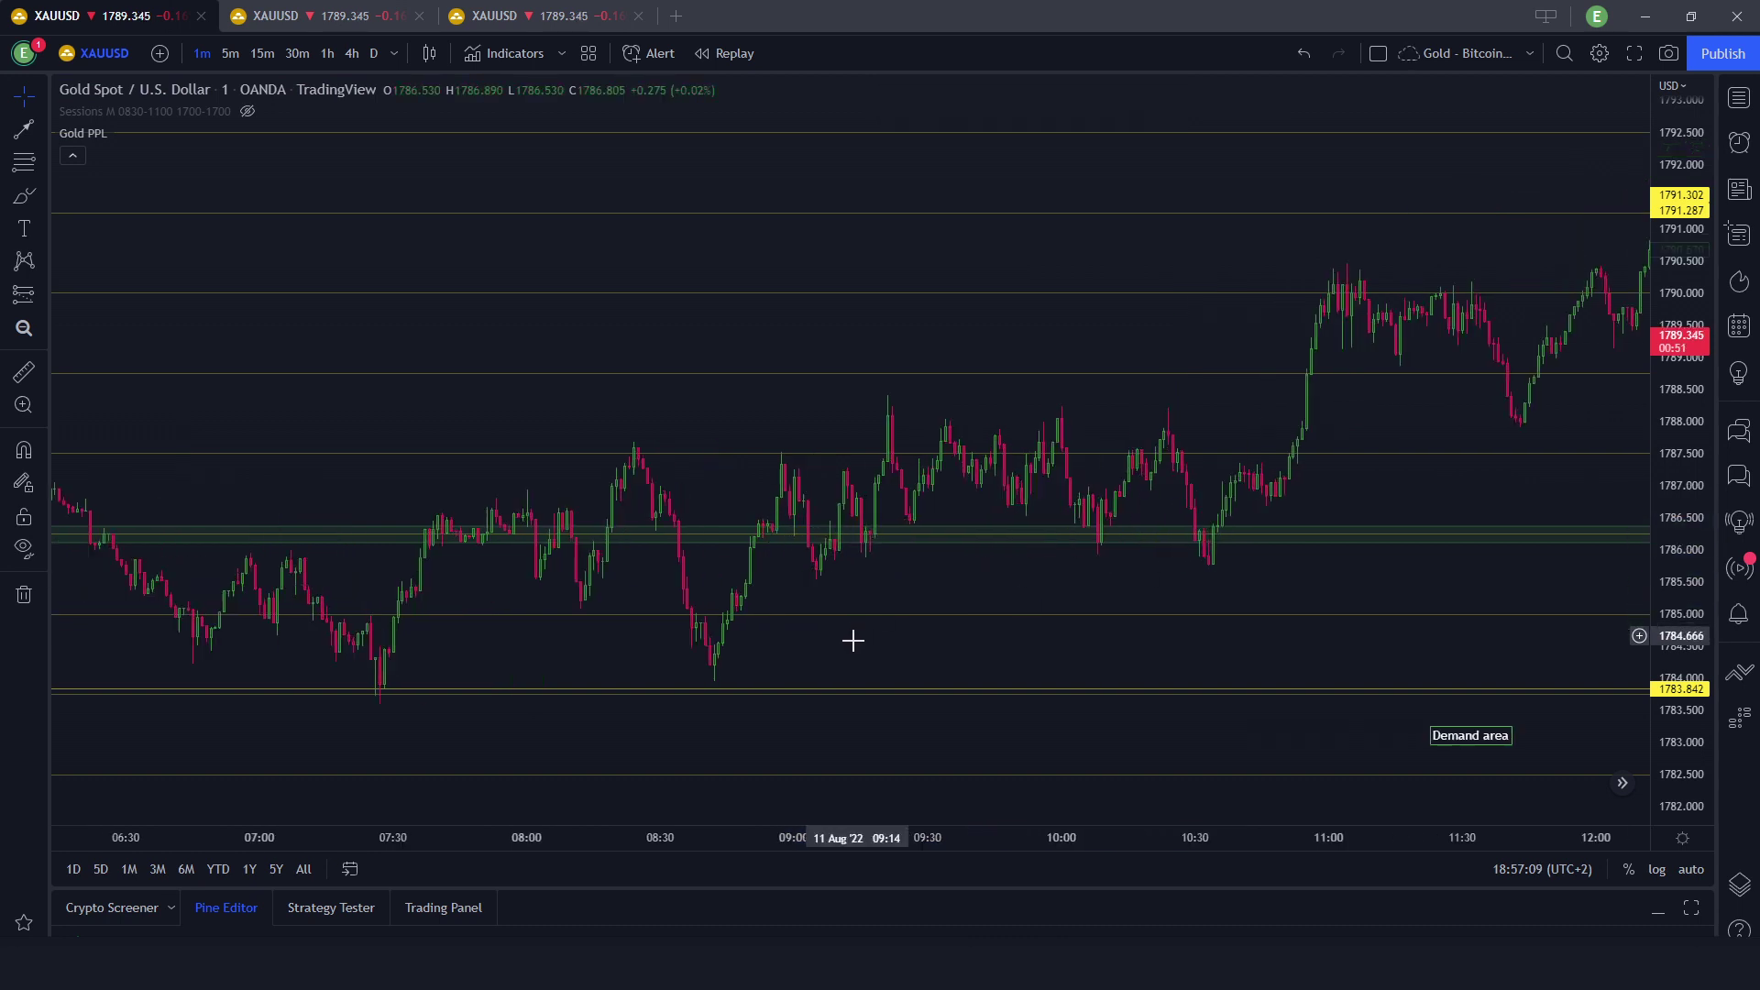
pyautogui.moveTo(594, 648); pyautogui.dragTo(633, 587)
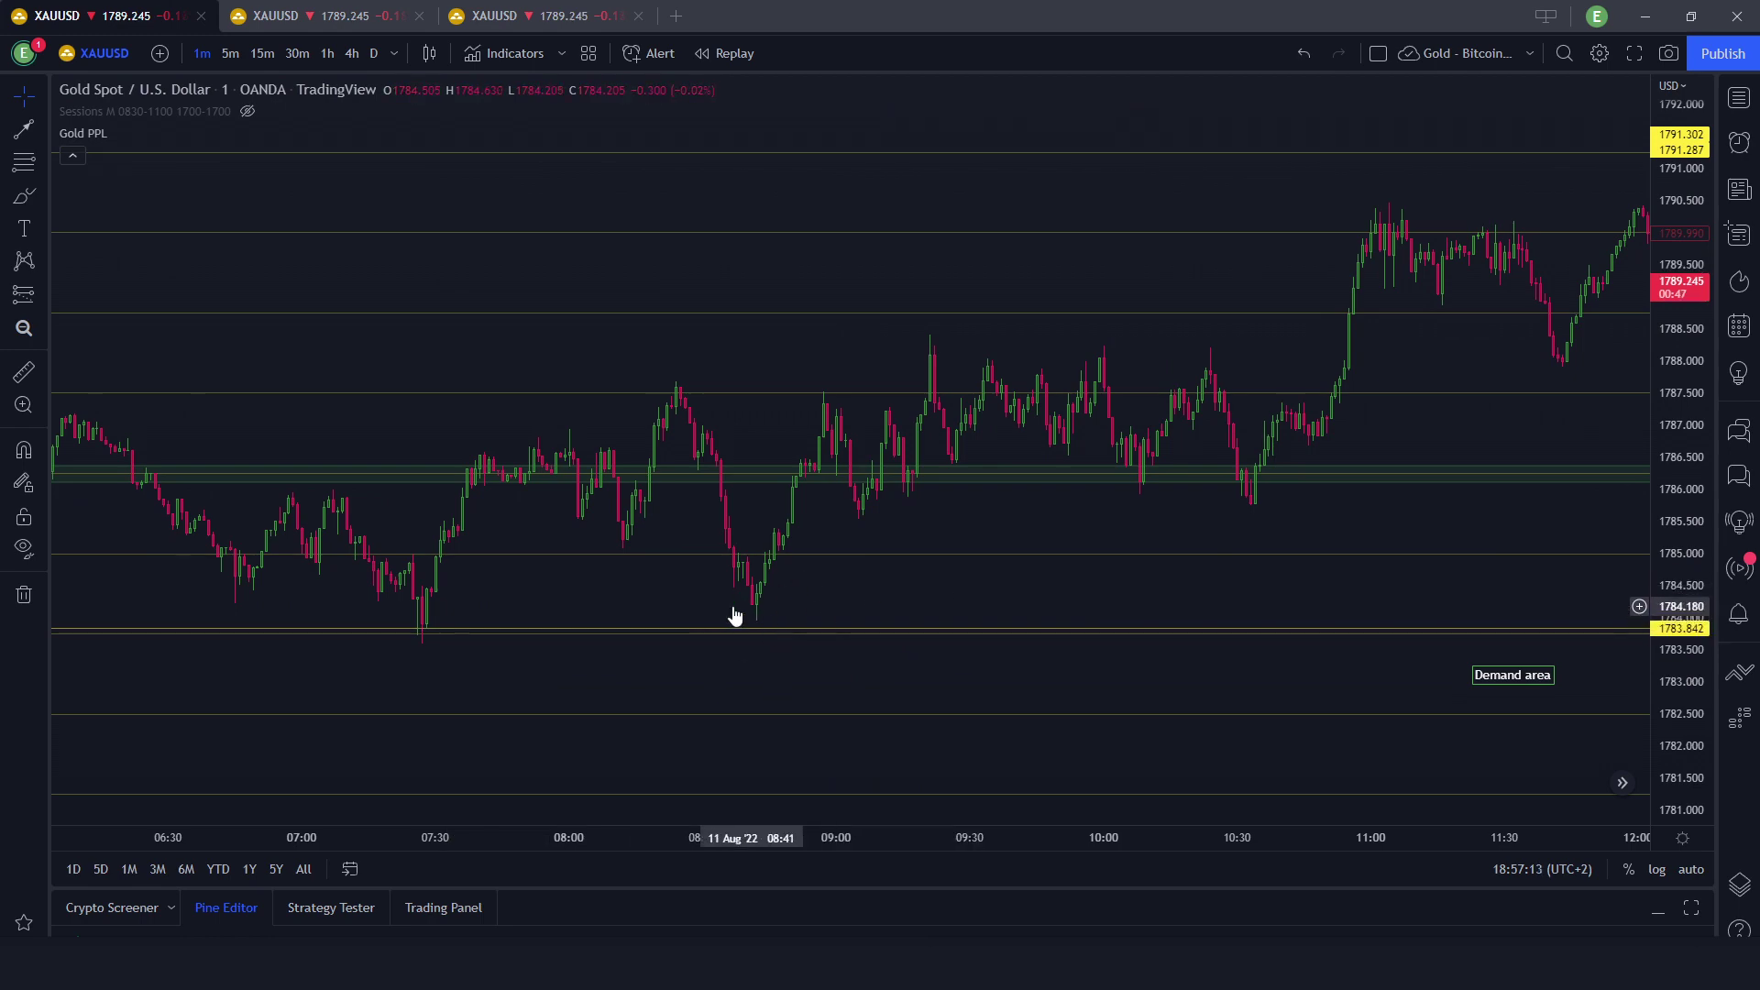
pyautogui.moveTo(815, 614); pyautogui.dragTo(333, 704)
pyautogui.scroll(-3, 420, 729)
pyautogui.scroll(-3, 333, 704)
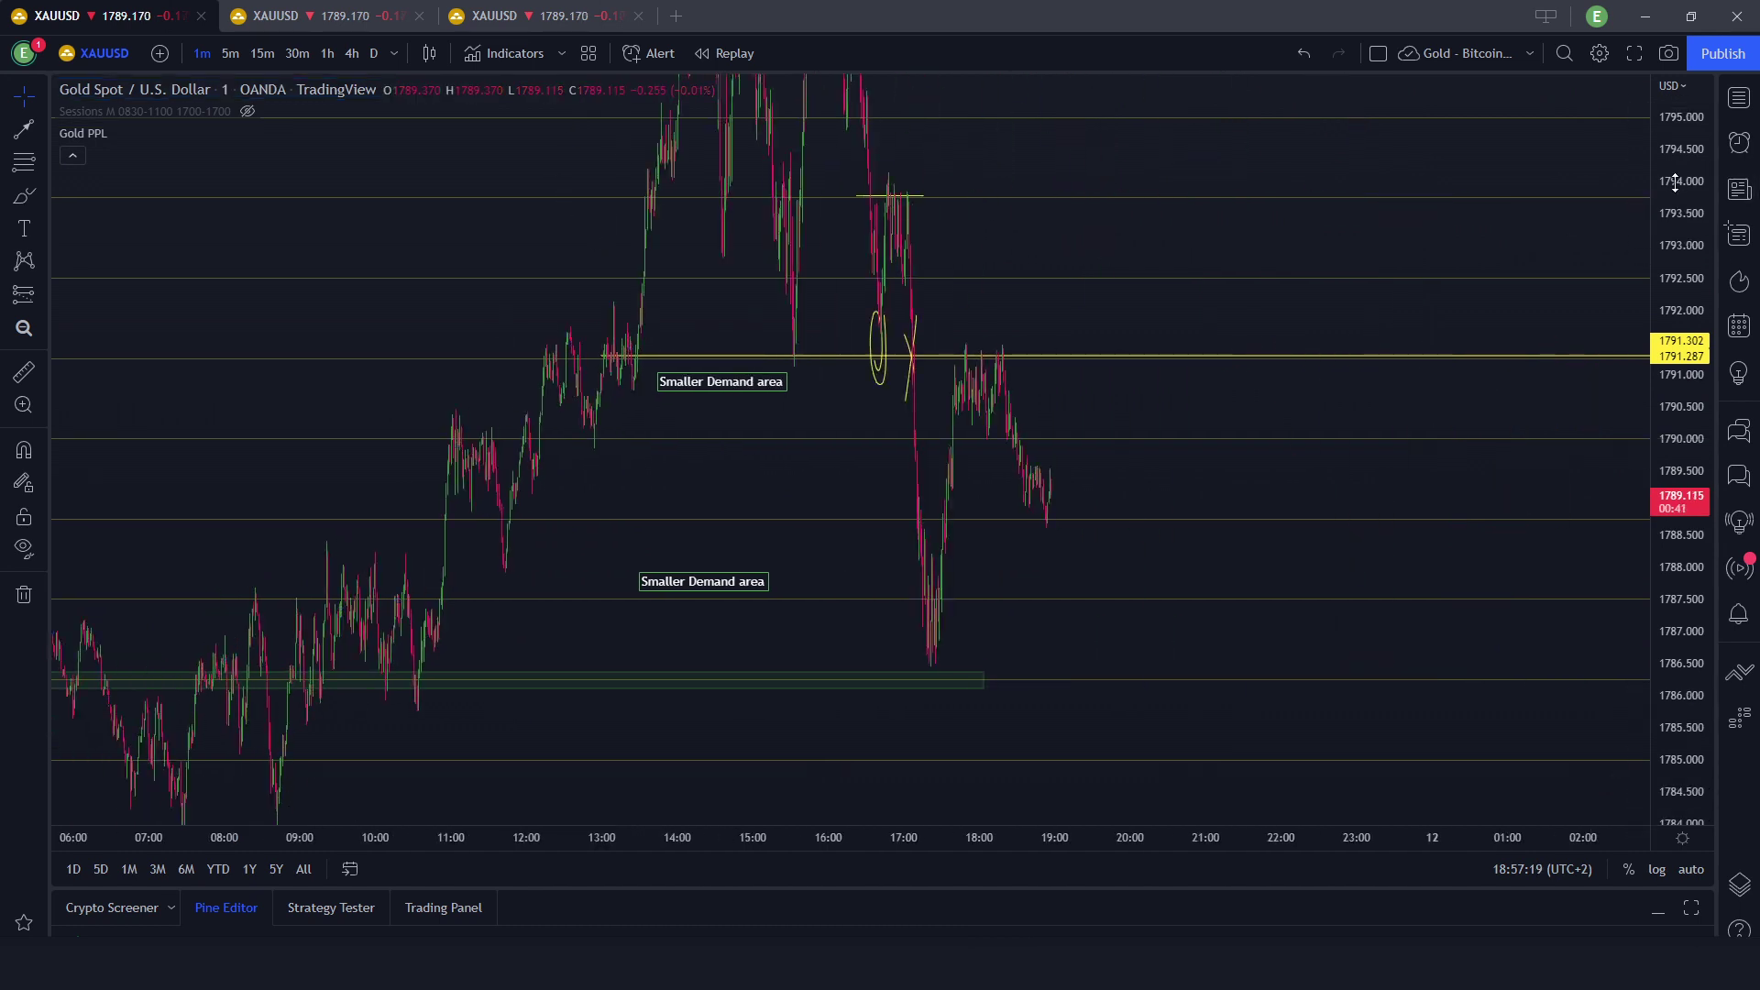
pyautogui.keyDown('shift'); pyautogui.click(287, 727); pyautogui.keyUp('shift')
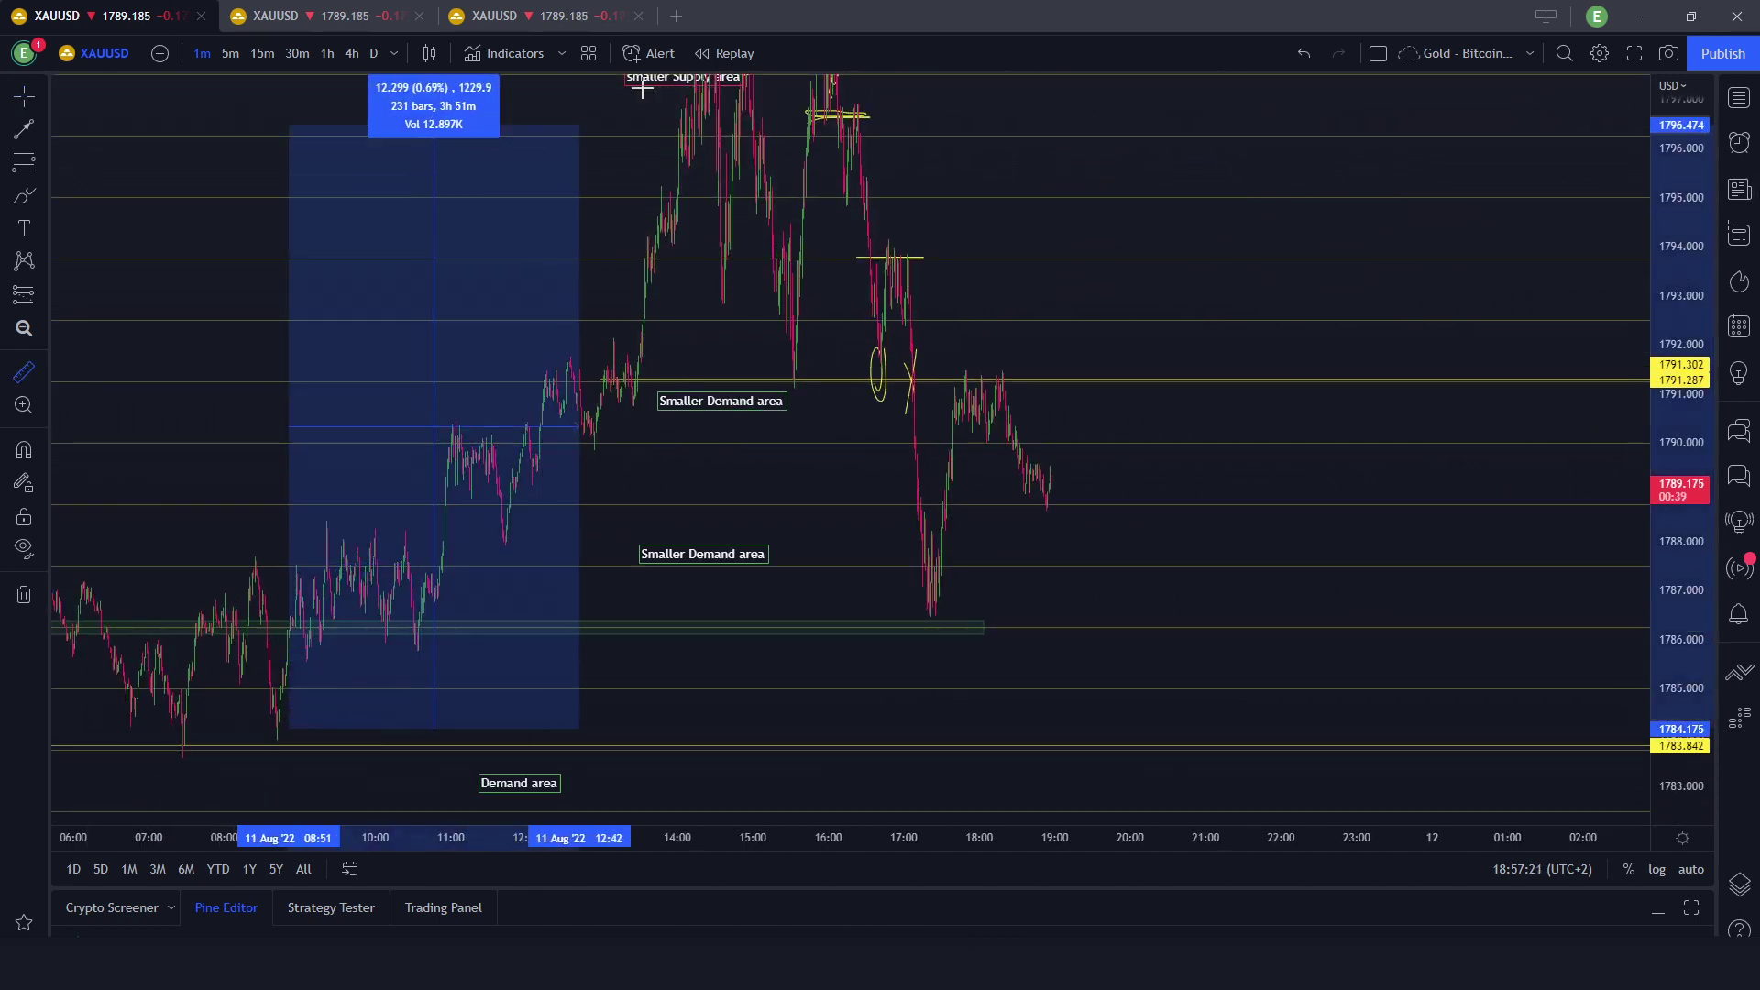
pyautogui.click(611, 90)
# Switch to the saved trade screenshots in the image viewer and compare the 14:53 and 15:32 captures.
pyautogui.moveTo(642, 120); pyautogui.dragTo(636, 225)
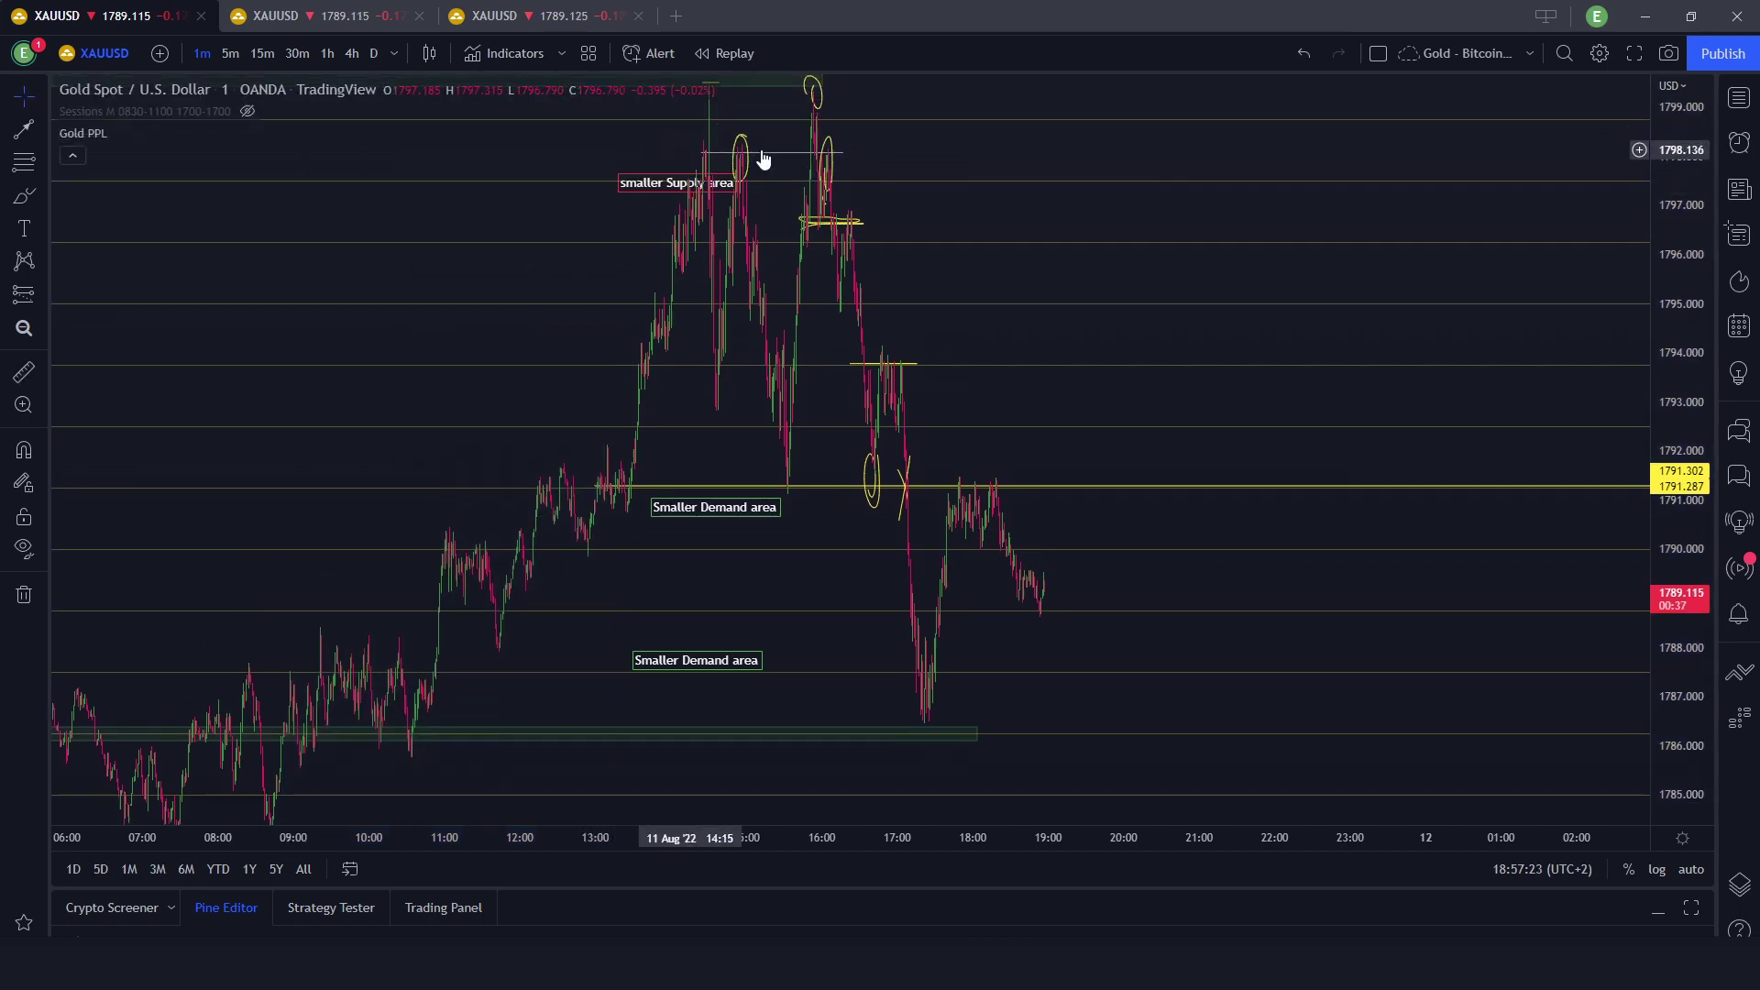
pyautogui.scroll(5, 904, 440)
pyautogui.moveTo(837, 275); pyautogui.dragTo(1282, 243)
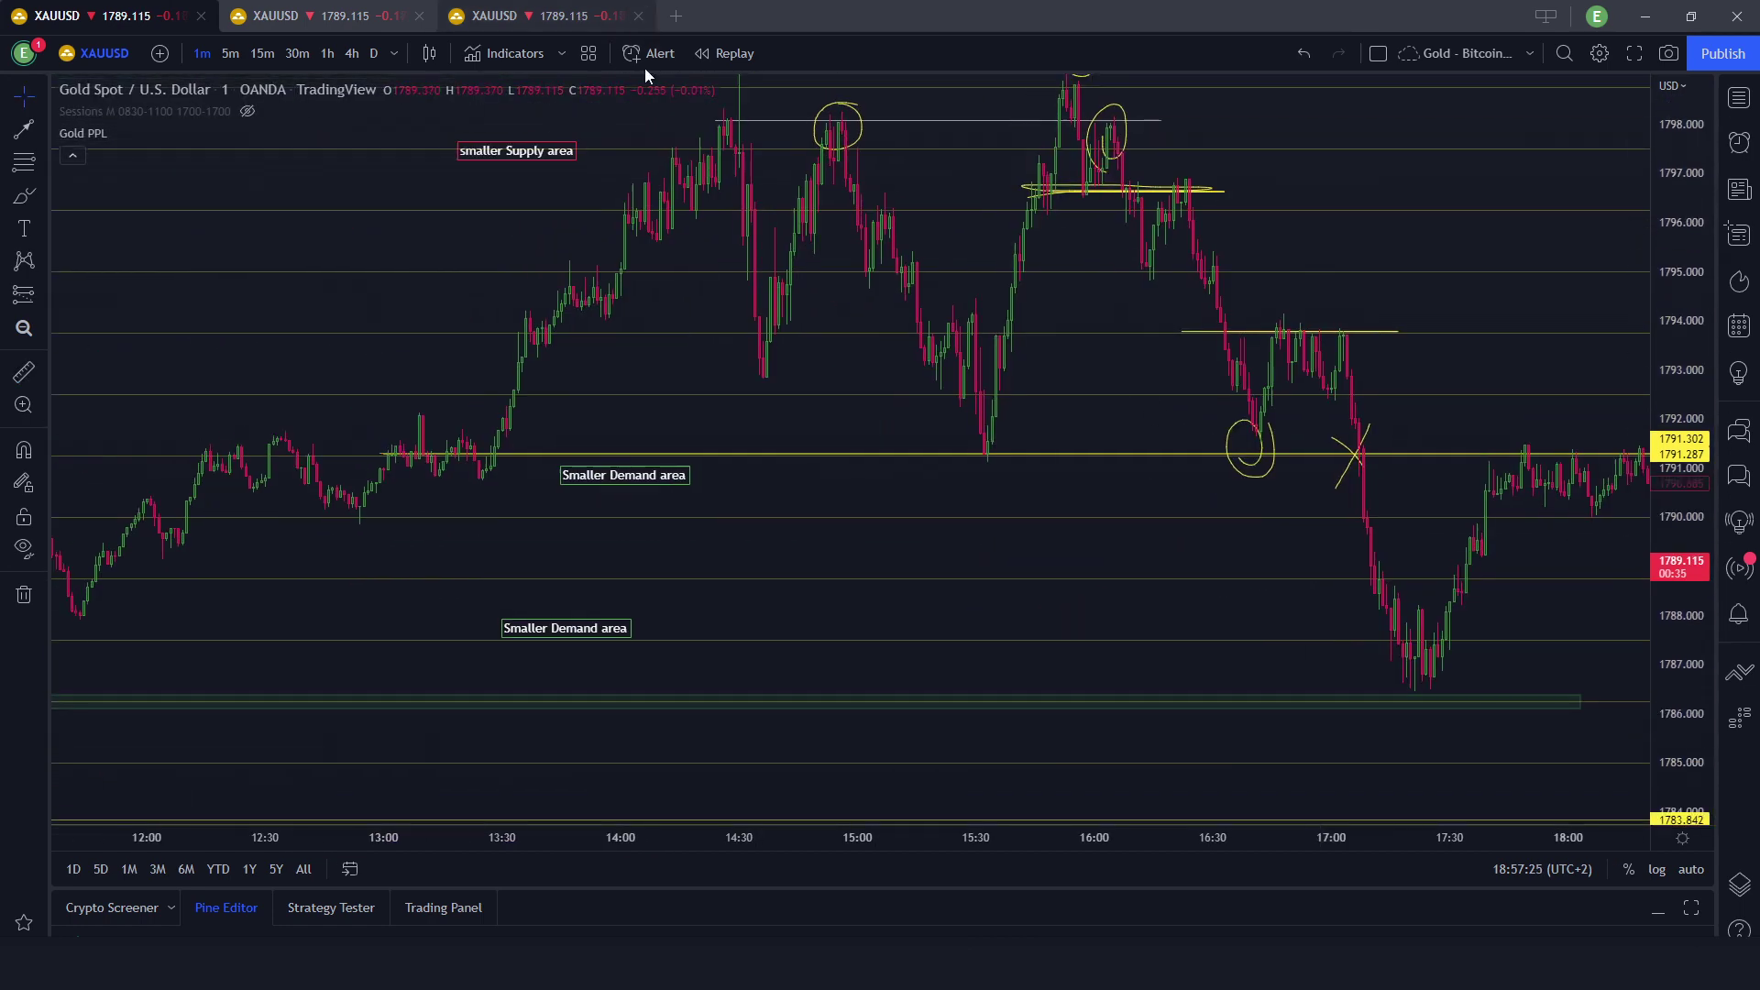
pyautogui.hotkey('alt', 'Tab')
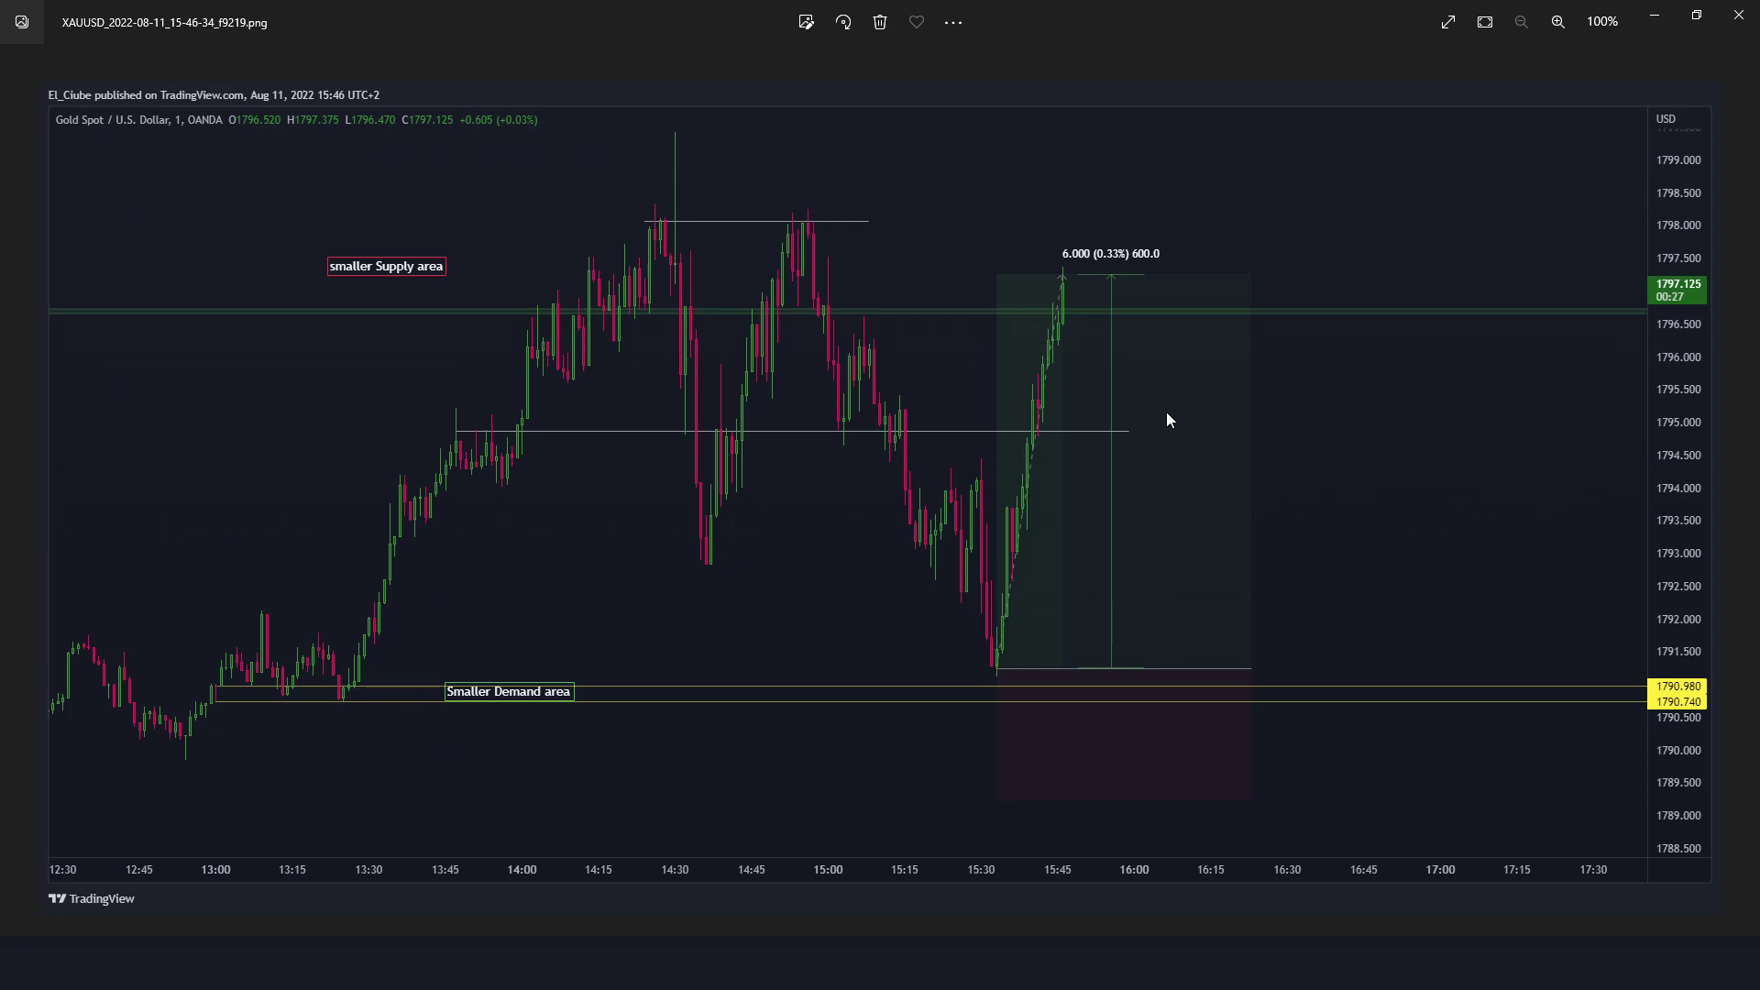
pyautogui.press('Left')
pyautogui.press('Left')
pyautogui.press('Left')
pyautogui.press('Left')
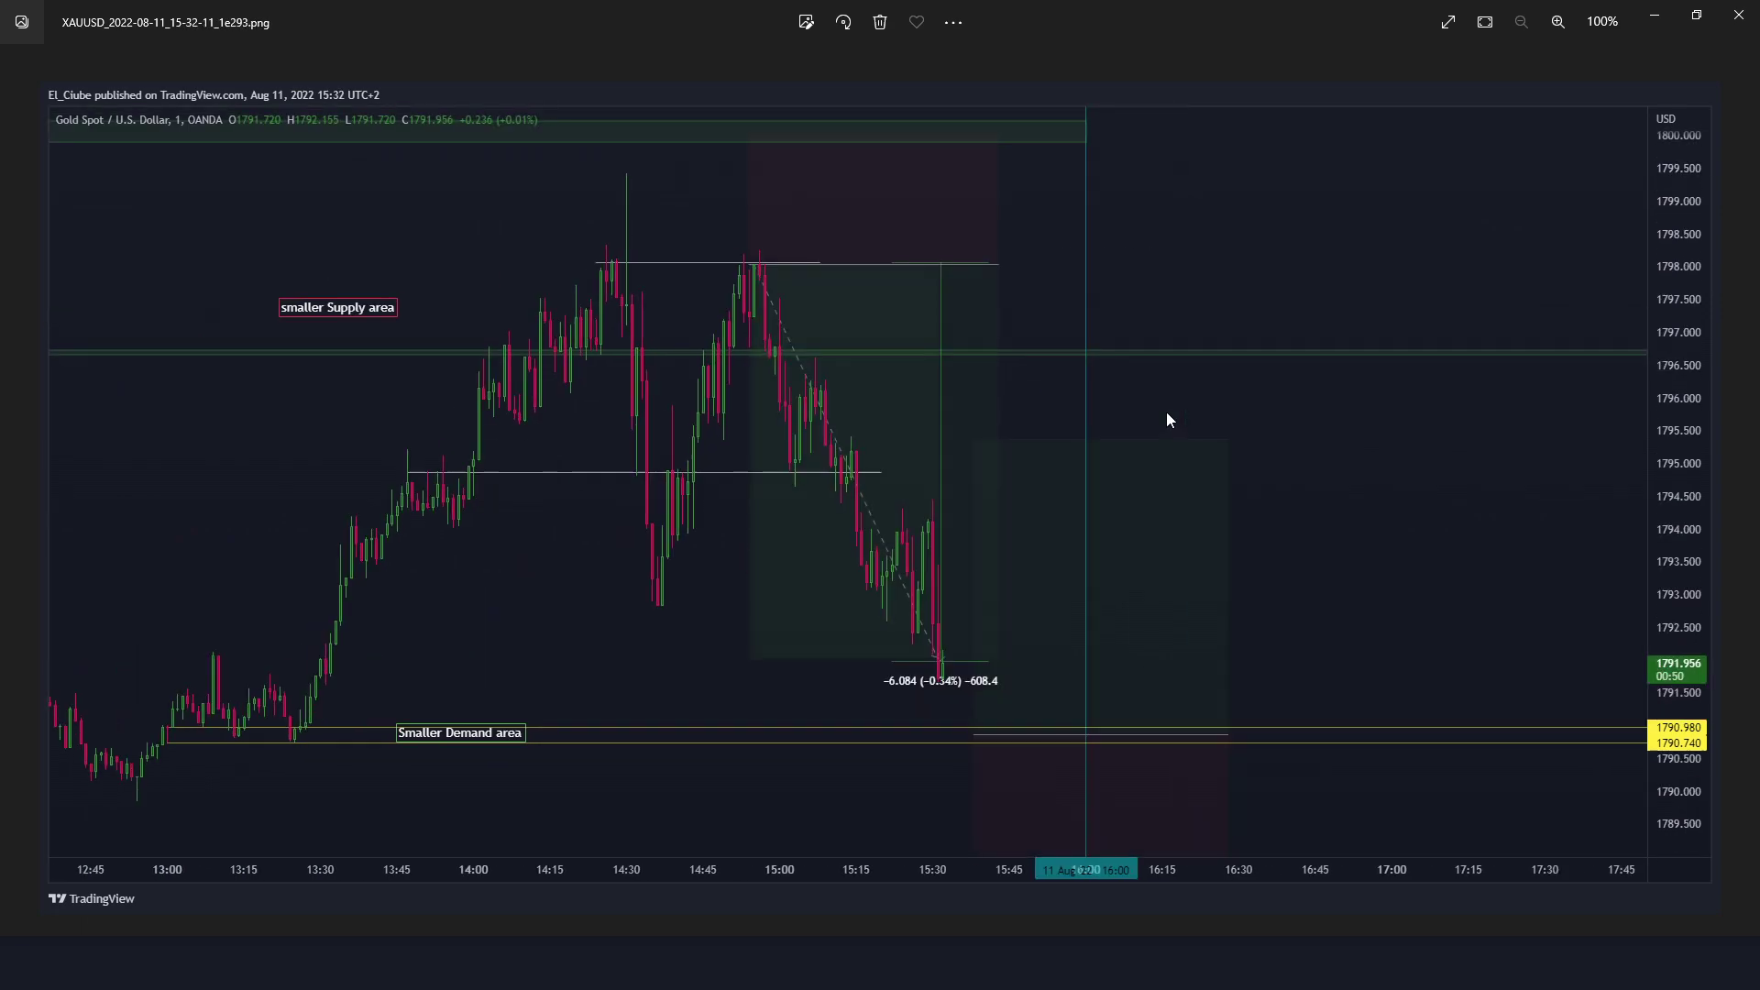
pyautogui.press('Left')
pyautogui.press('Right')
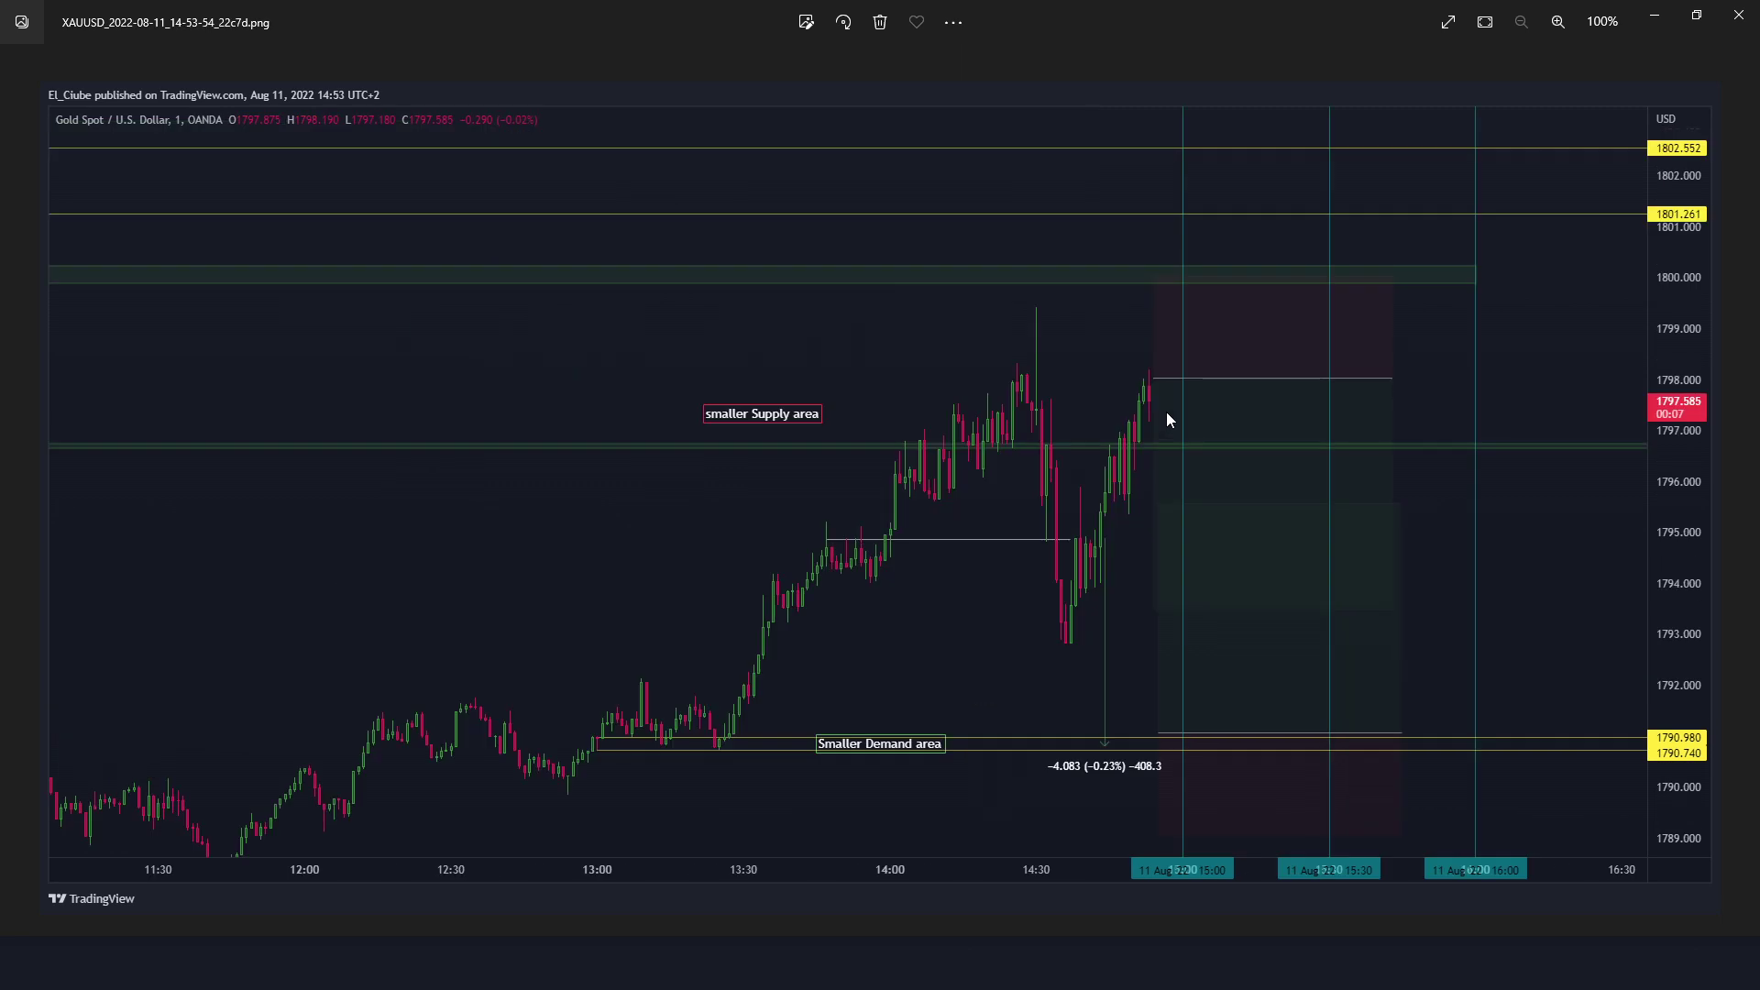
pyautogui.press('Right')
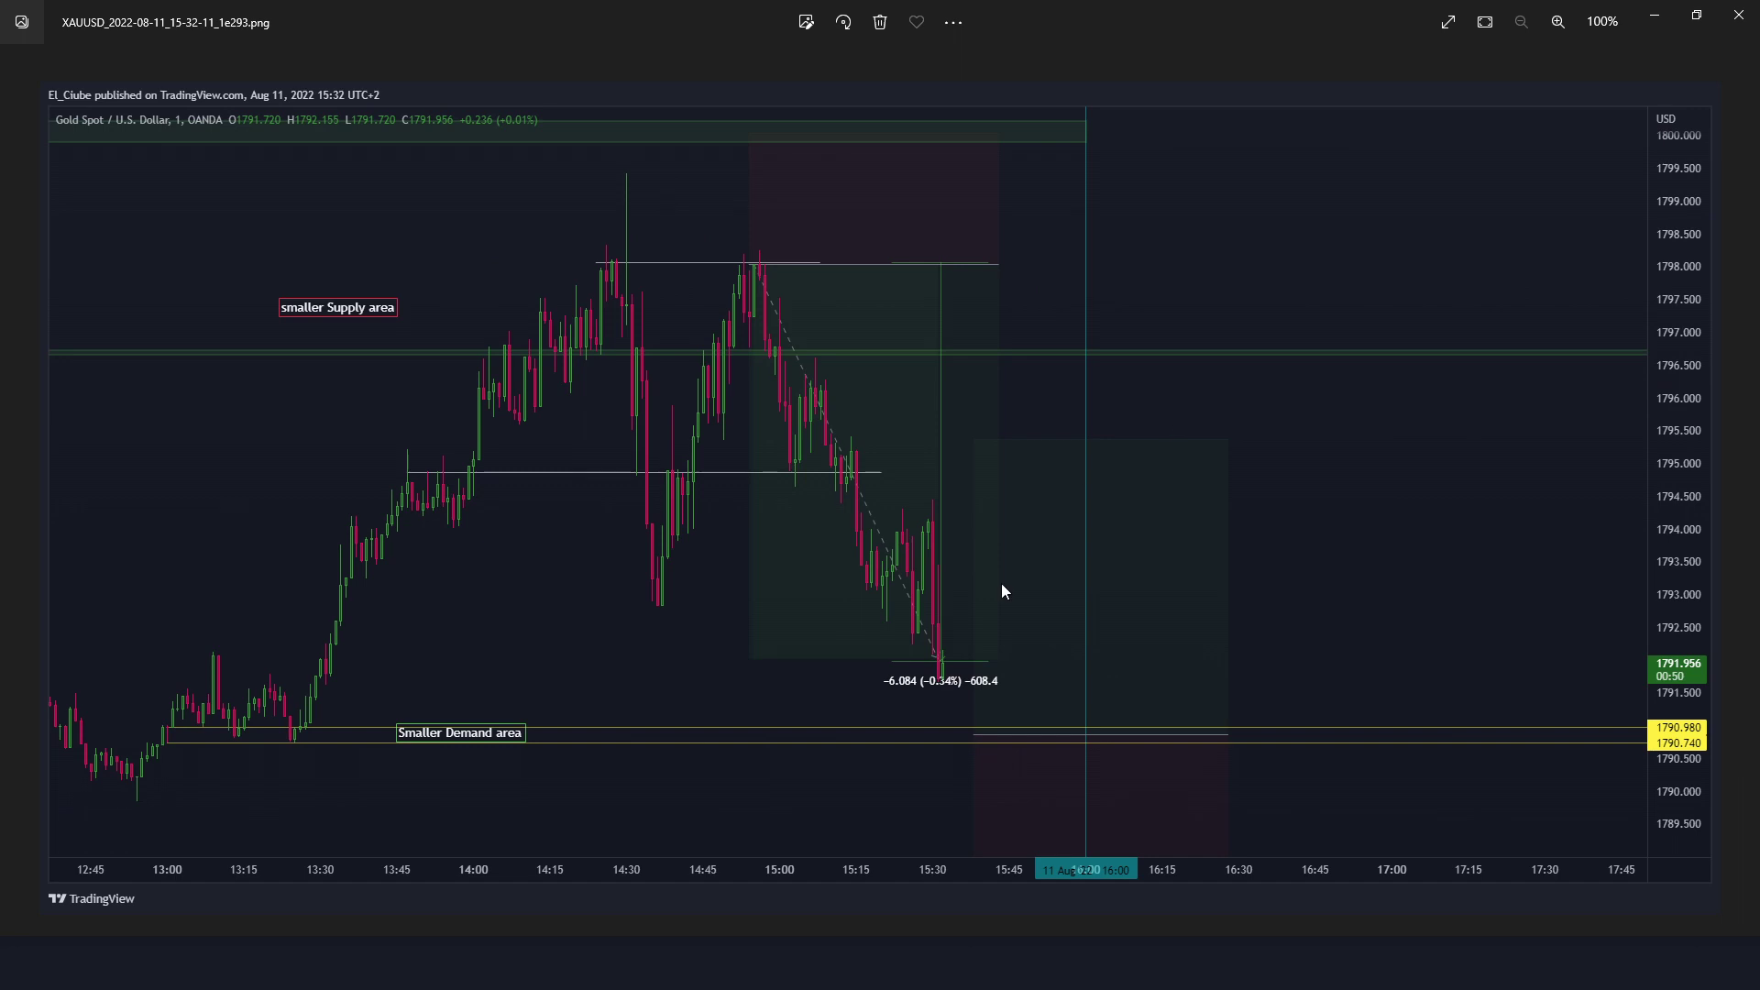
# Go back through the saved screenshots to the 14:35 capture with the planned long at the Smaller Demand area.
pyautogui.press('Left')
pyautogui.press('Left')
pyautogui.press('Left')
pyautogui.press('Left')
pyautogui.press('Left')
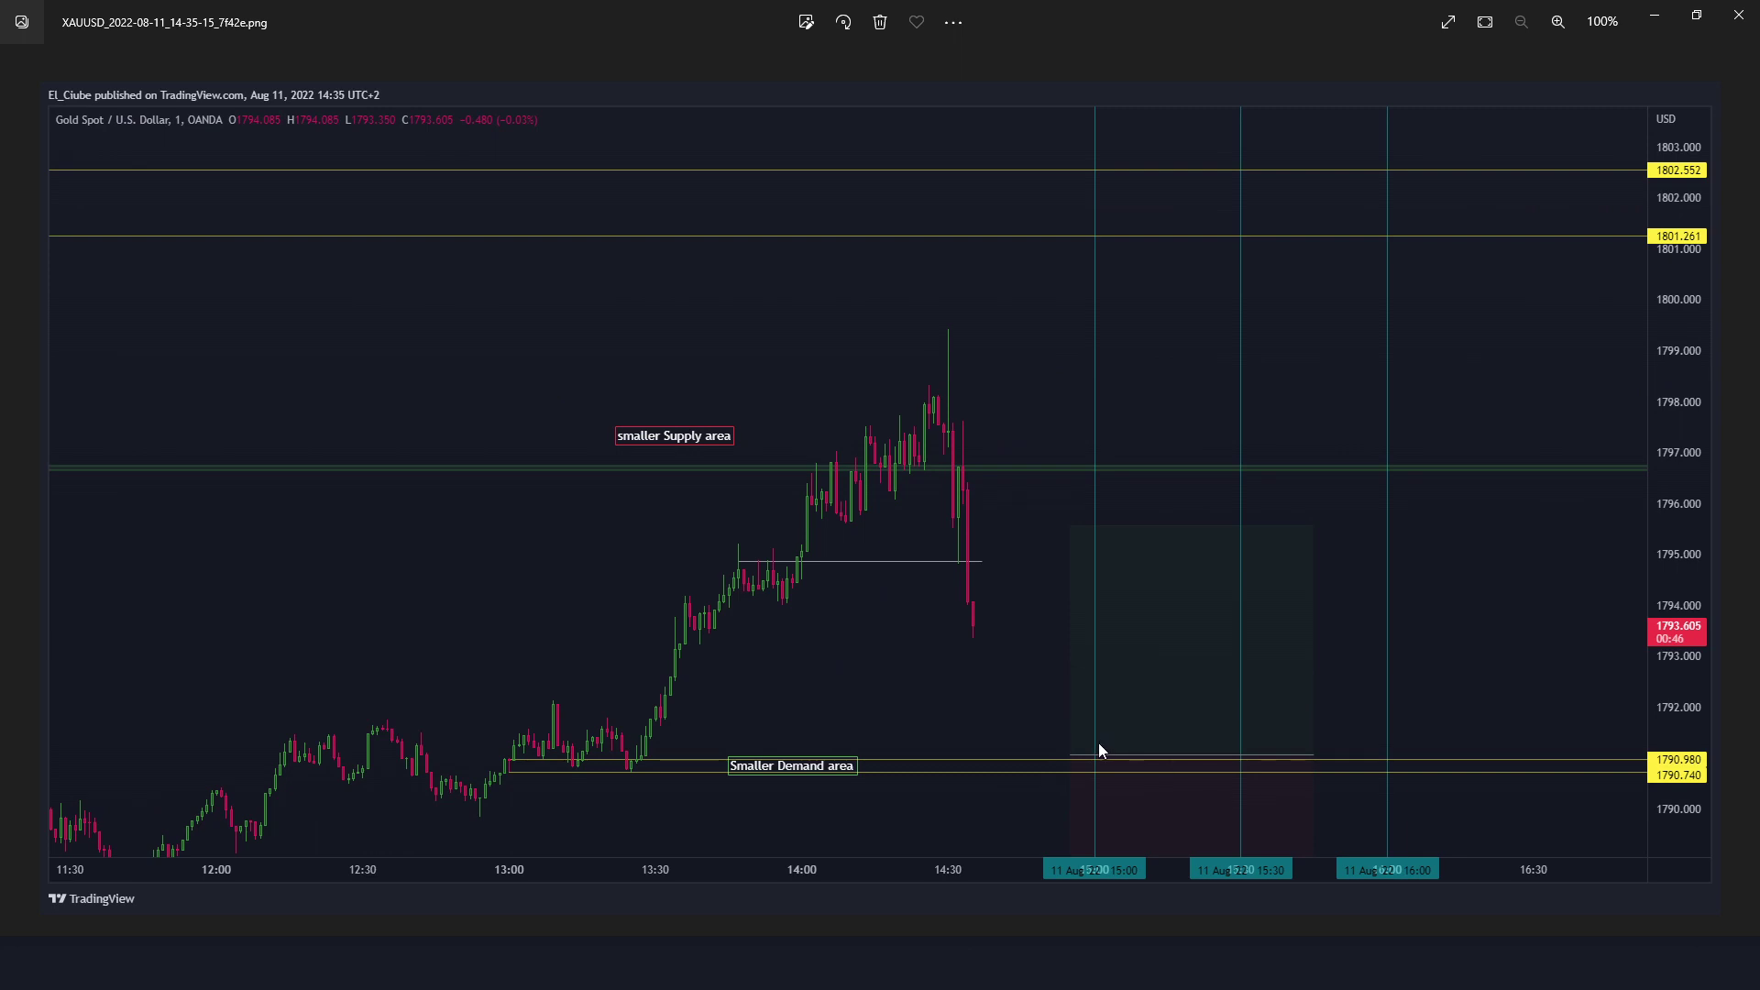
# Review the saved screenshots forward from the 14:35 capture through 15:32 and 15:33 to the 15:46 trade result.
pyautogui.press('Right')
pyautogui.press('Right')
pyautogui.press('Right')
pyautogui.press('Right')
pyautogui.press('Right')
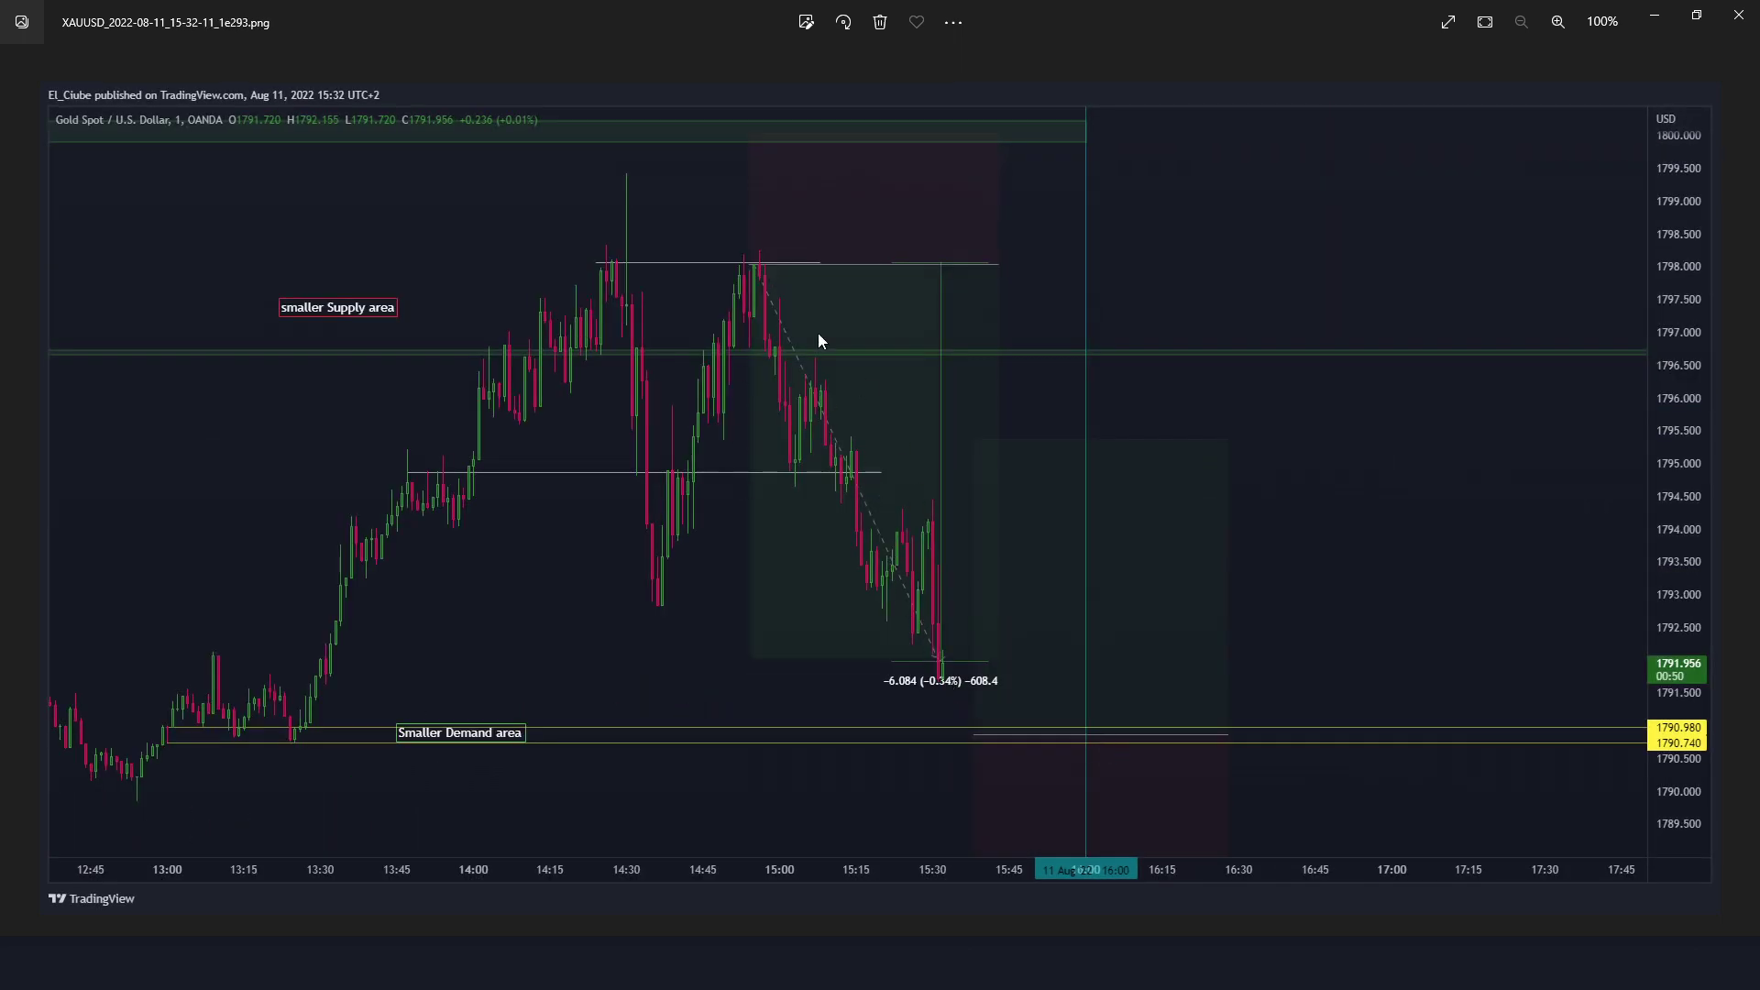
pyautogui.press('Right')
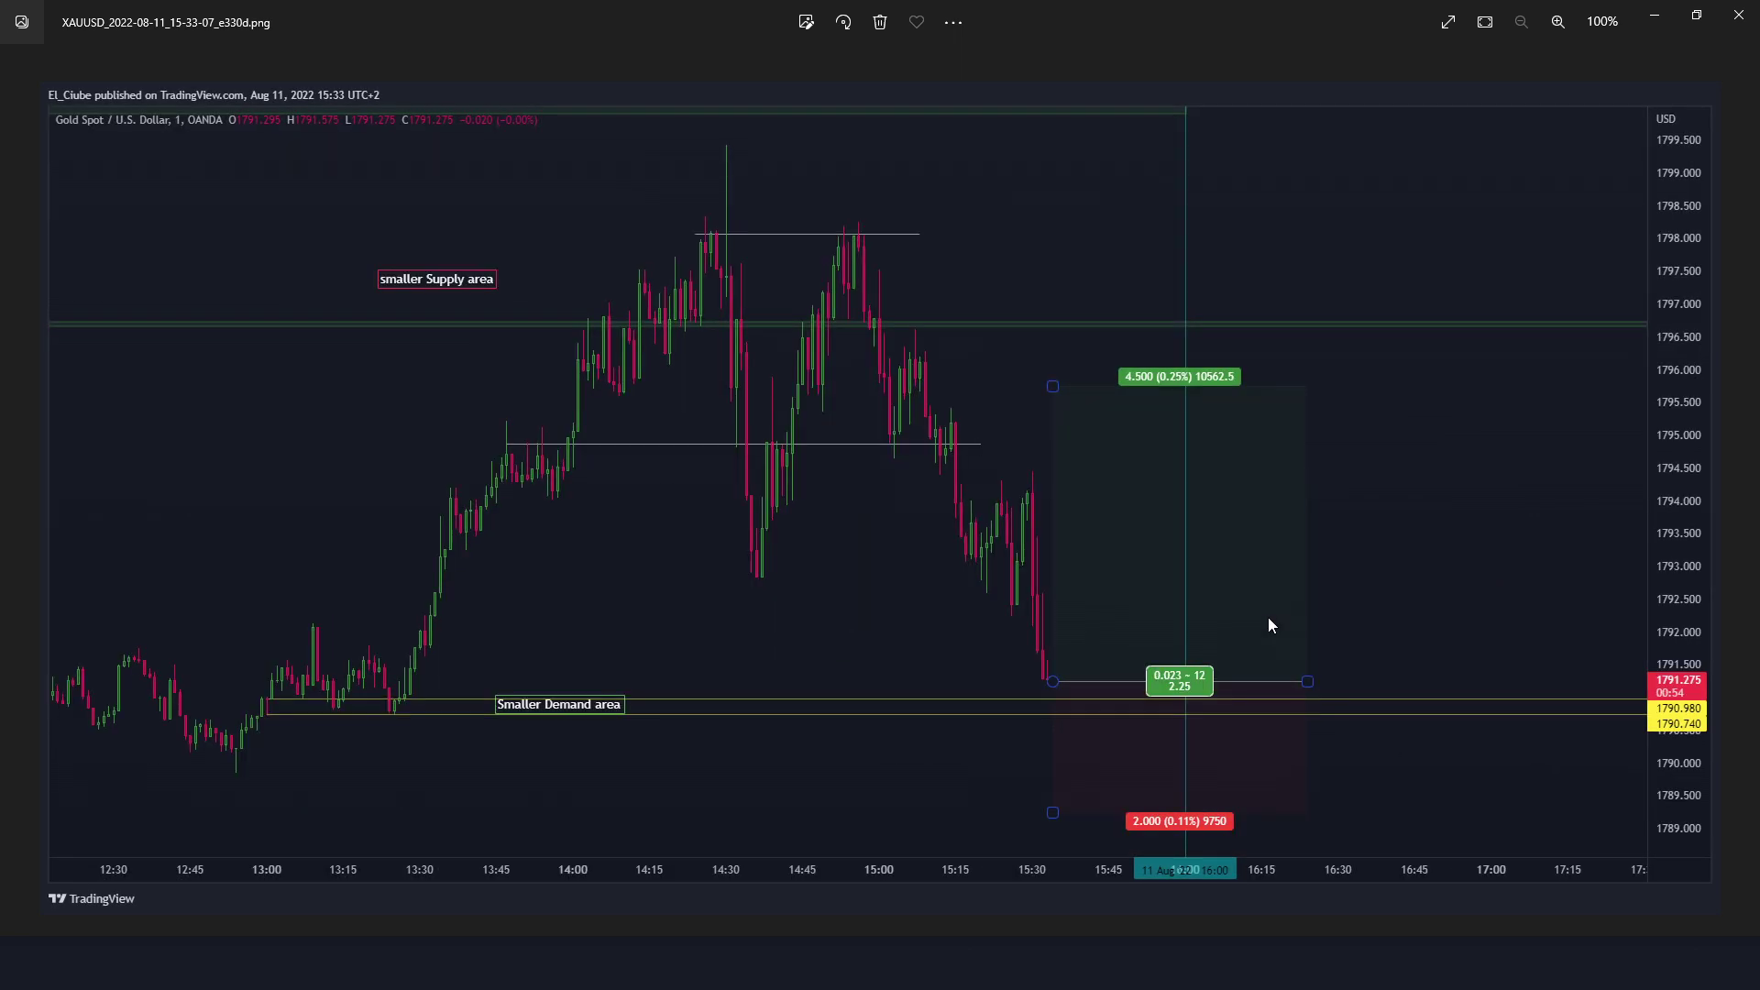
pyautogui.press('Right')
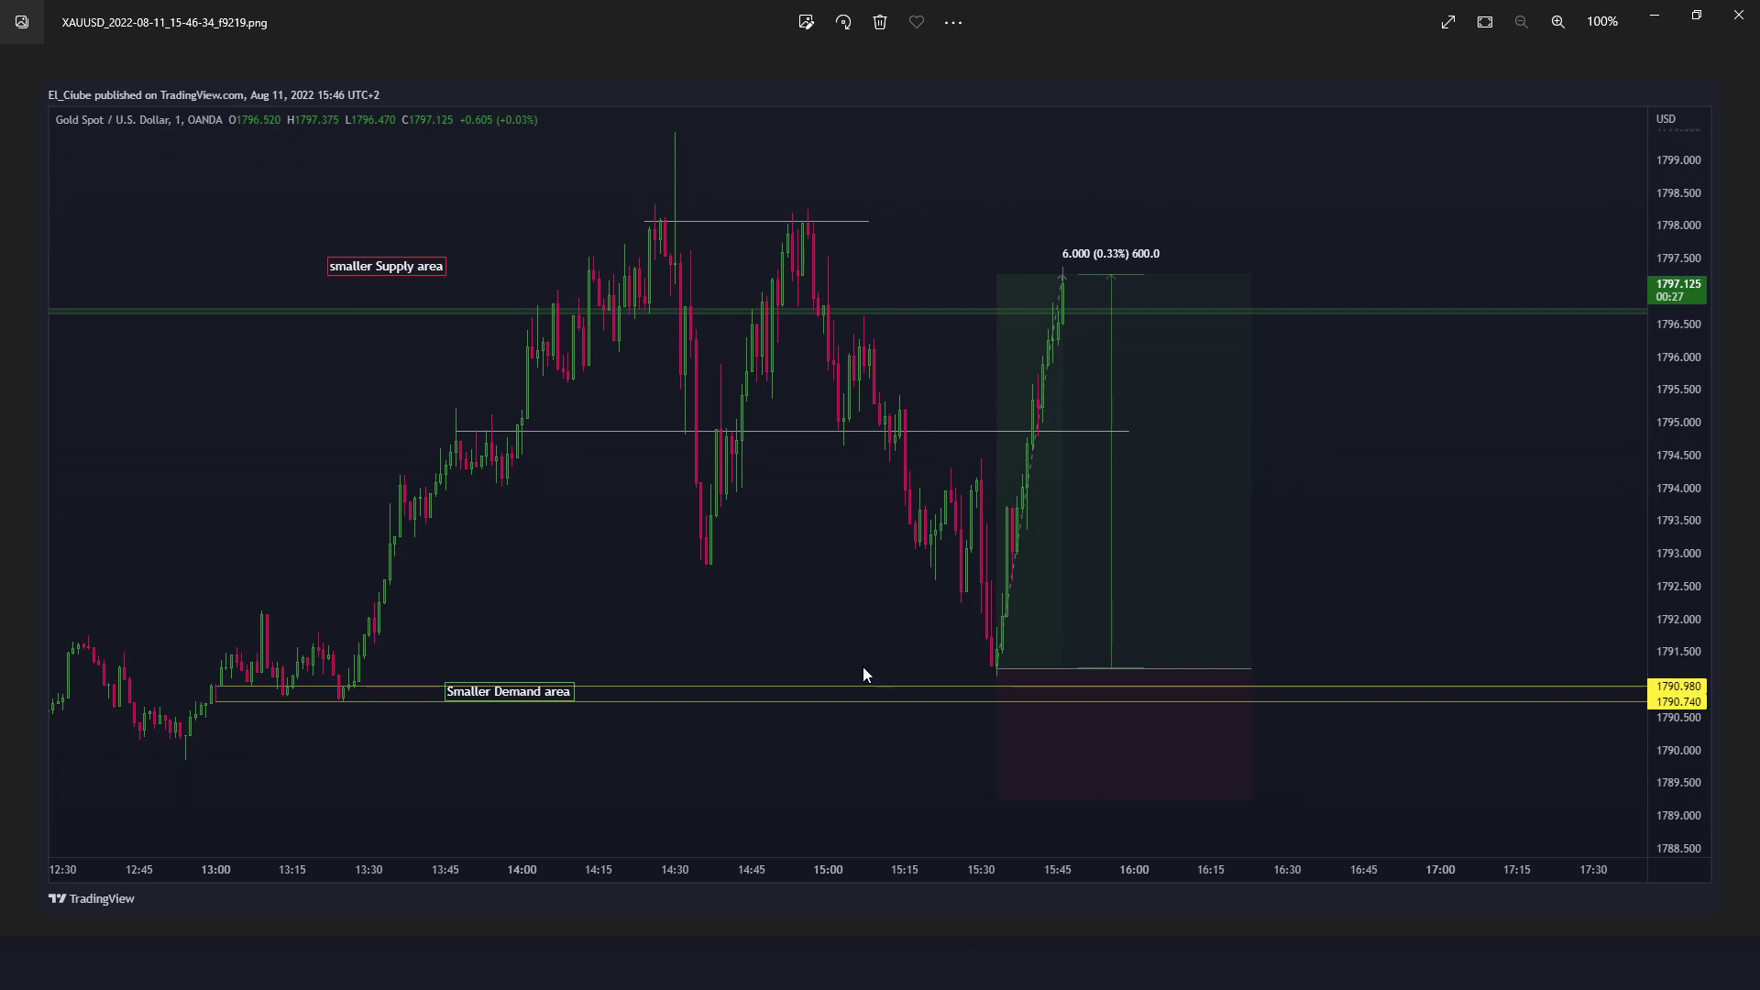
# Switch back to the live TradingView chart and examine the 15:33 low at the smaller demand lines.
pyautogui.click(875, 962)
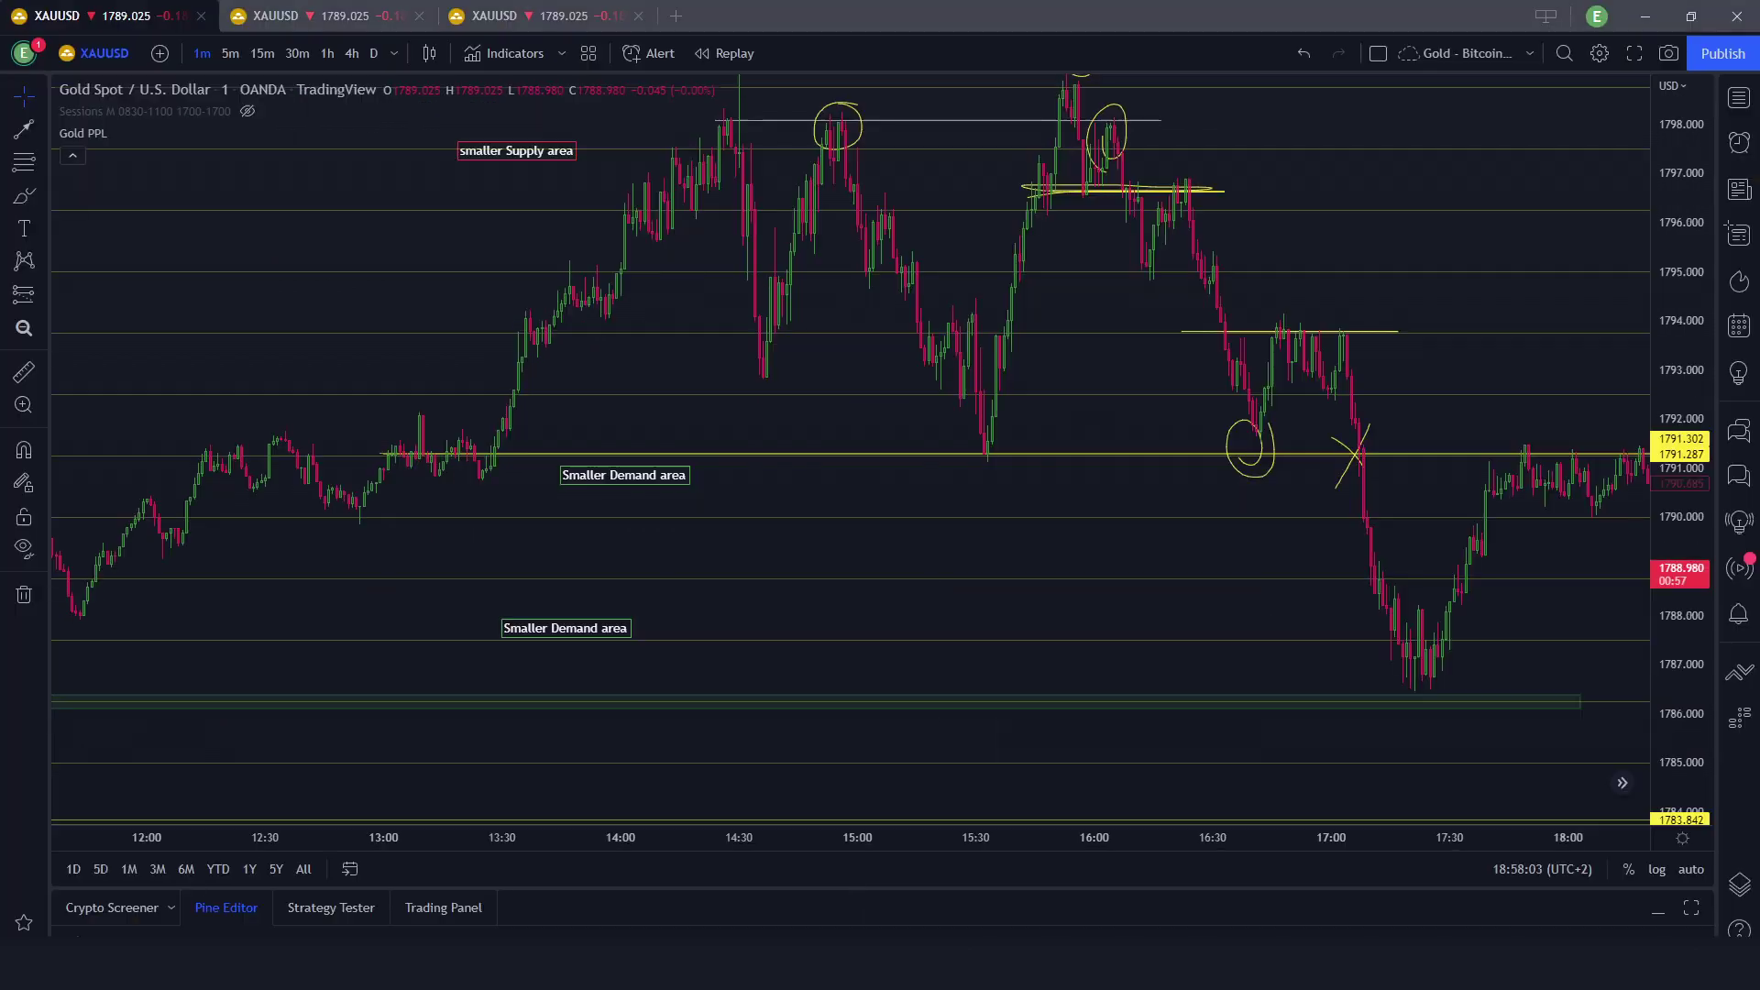
pyautogui.moveTo(993, 458); pyautogui.dragTo(991, 575)
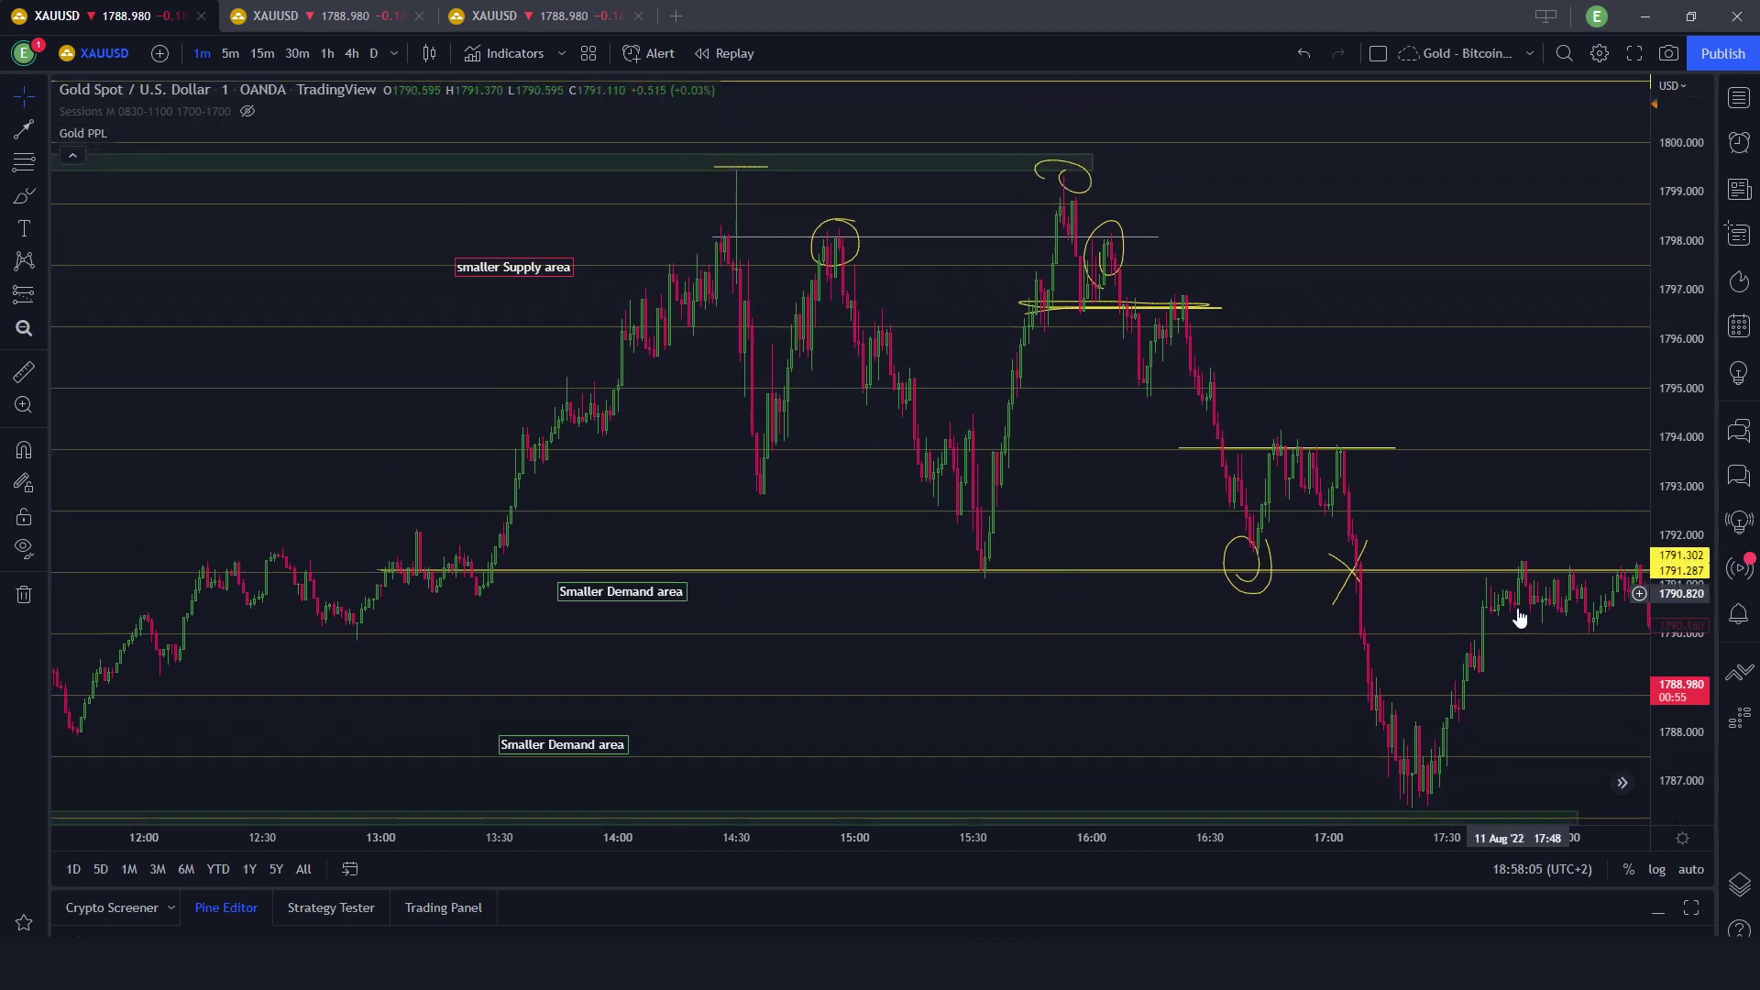
pyautogui.moveTo(1663, 651); pyautogui.dragTo(1659, 360)
pyautogui.scroll(5, 982, 819)
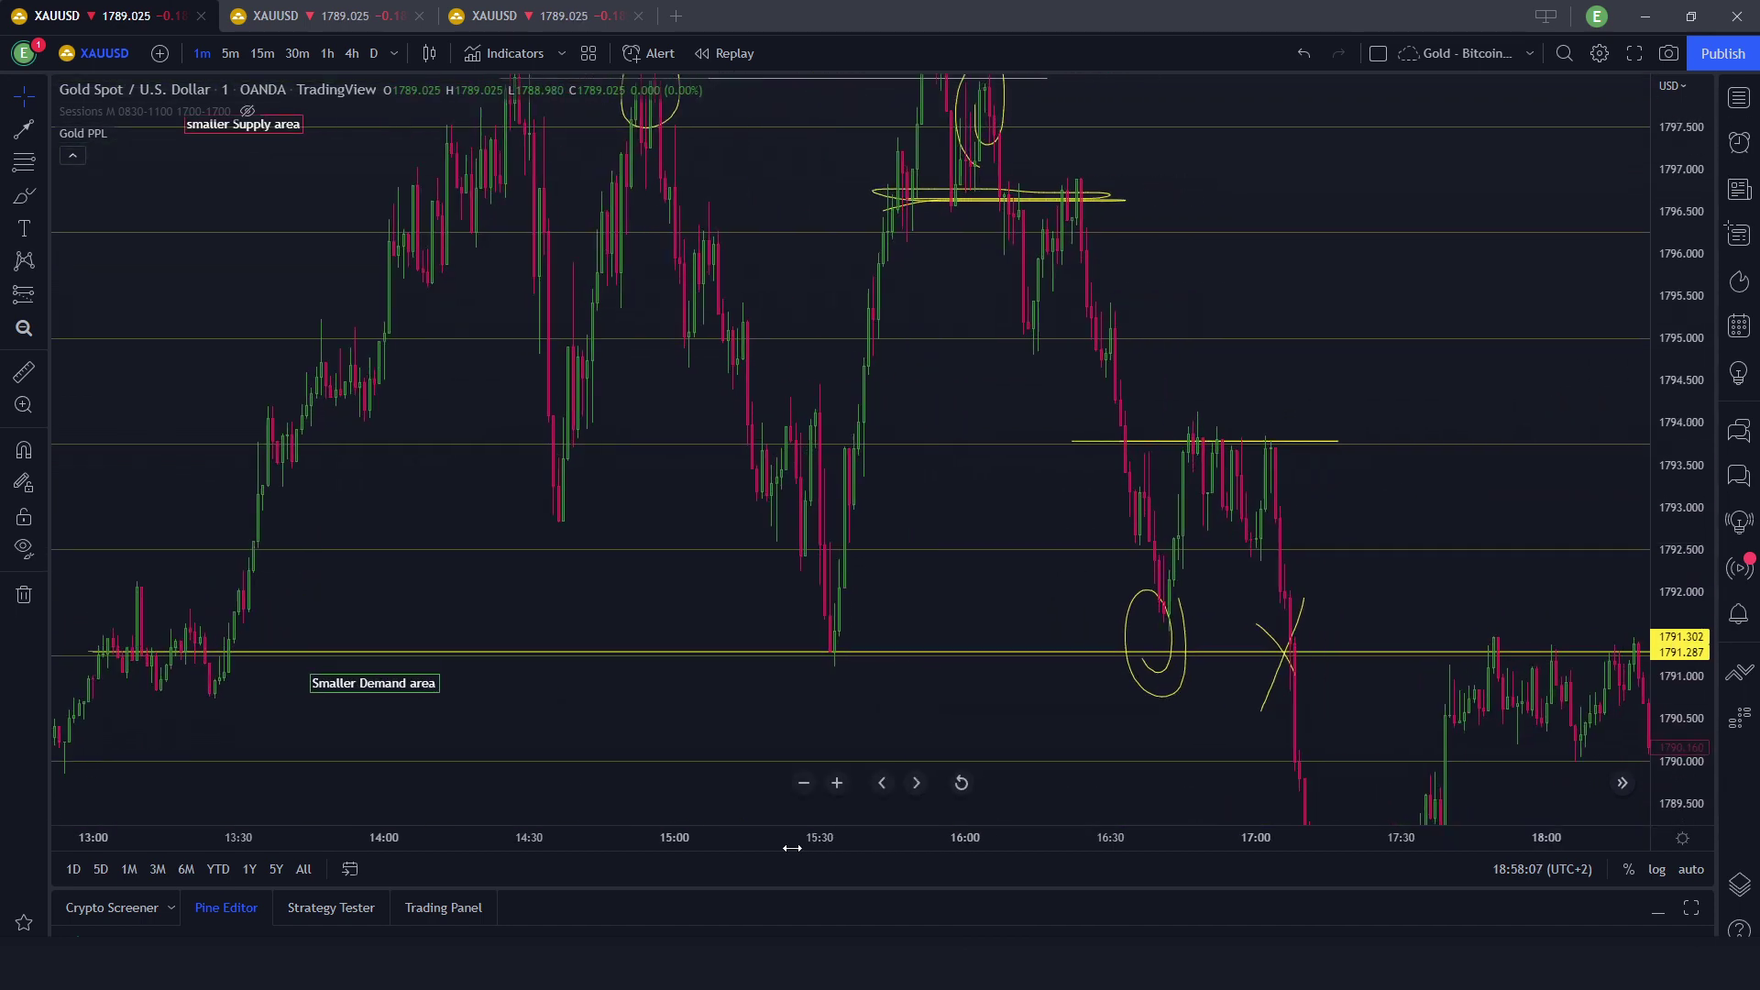
pyautogui.click(24, 293)
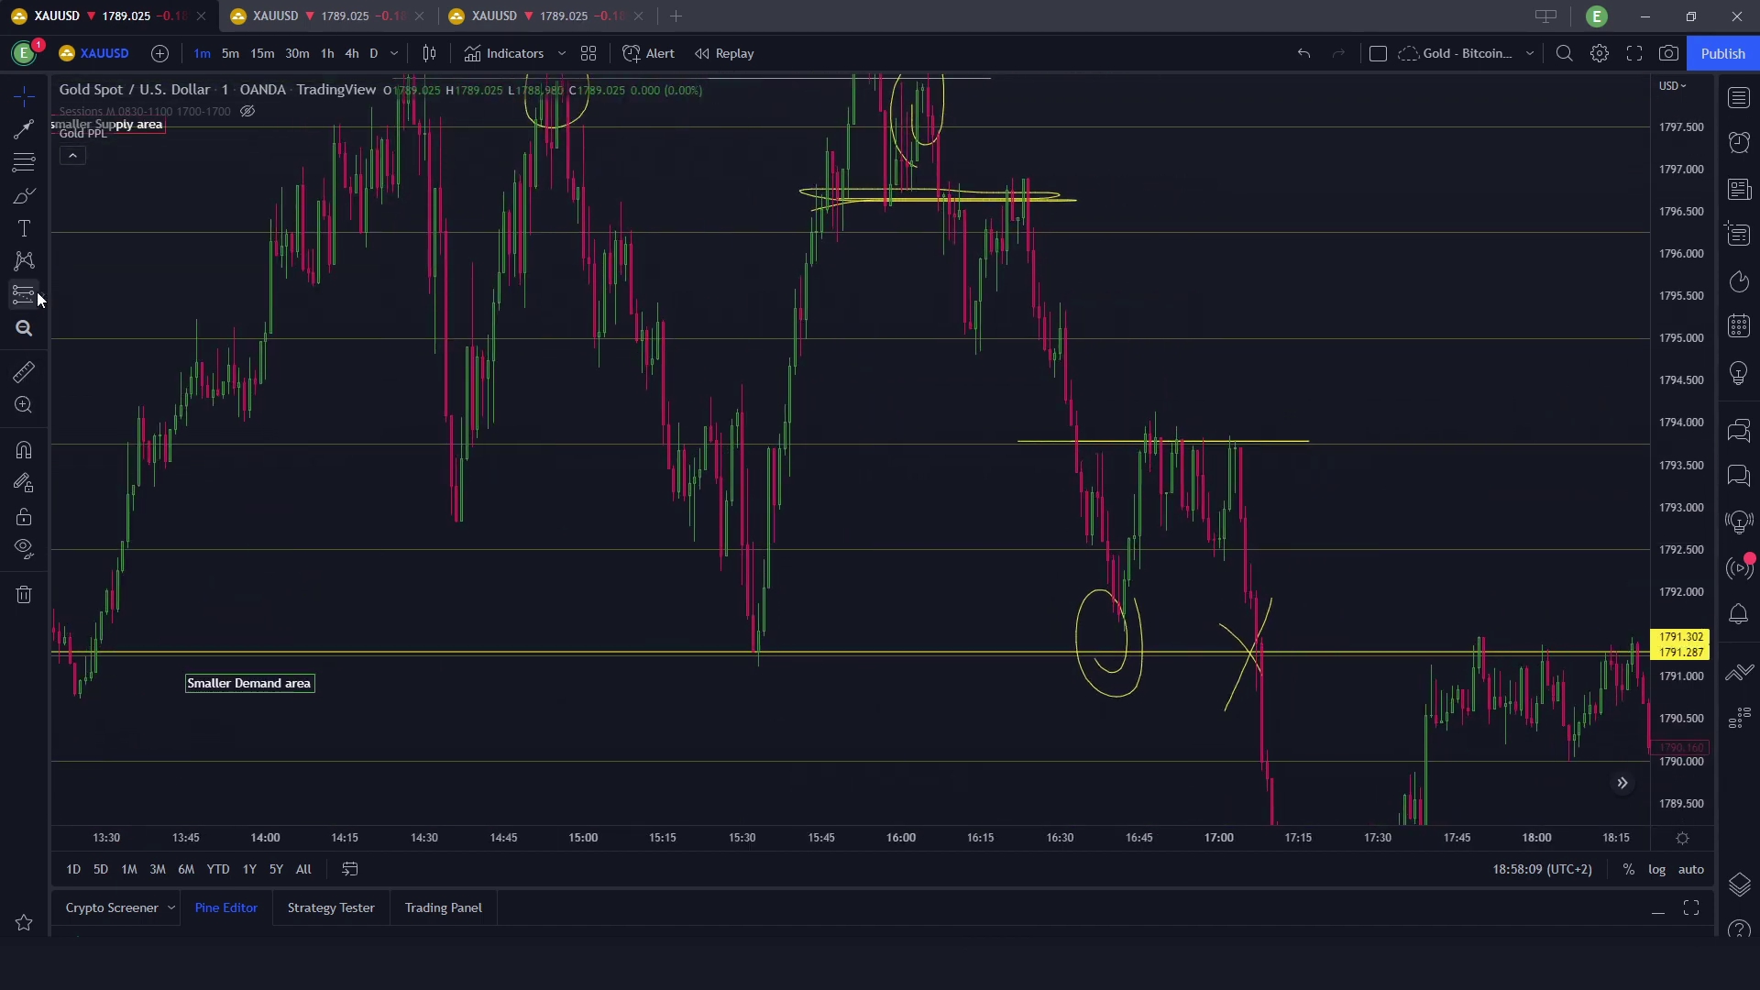
pyautogui.click(757, 628)
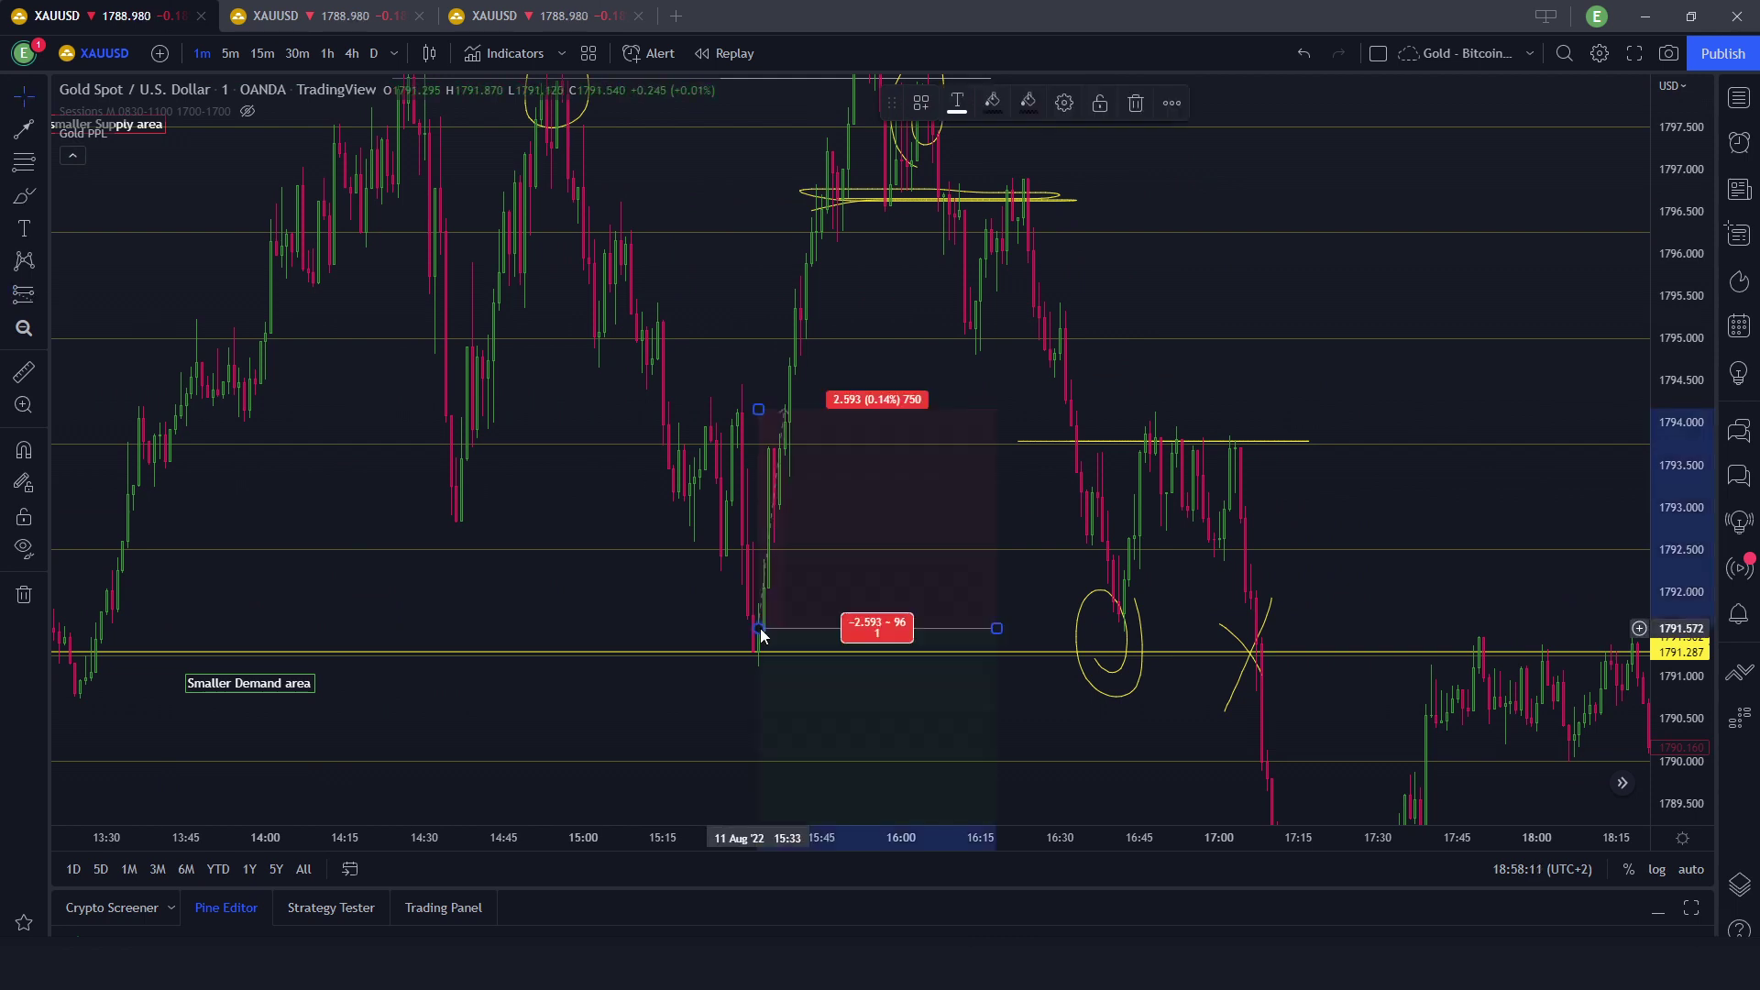
pyautogui.rightClick(760, 610)
pyautogui.click(1132, 104)
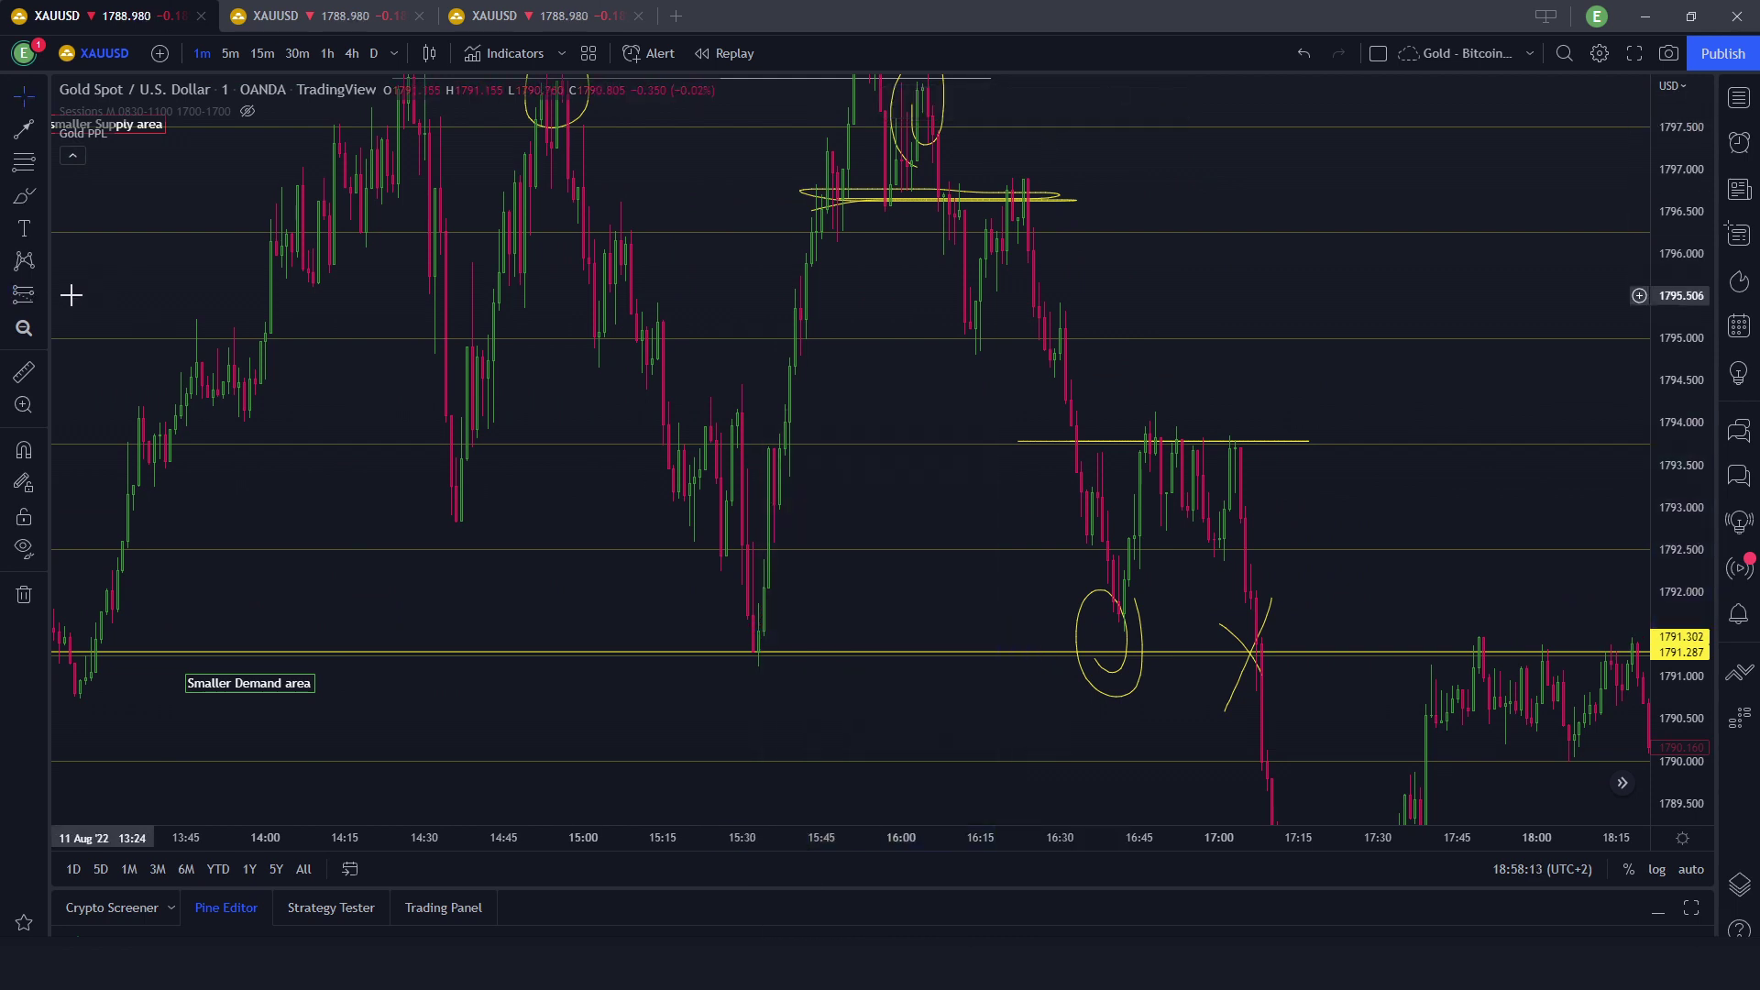
# Place a long position at the 15:33 low with entry at about 1791.5, and brush a short mark just below the entry.
pyautogui.click(44, 295)
pyautogui.click(90, 299)
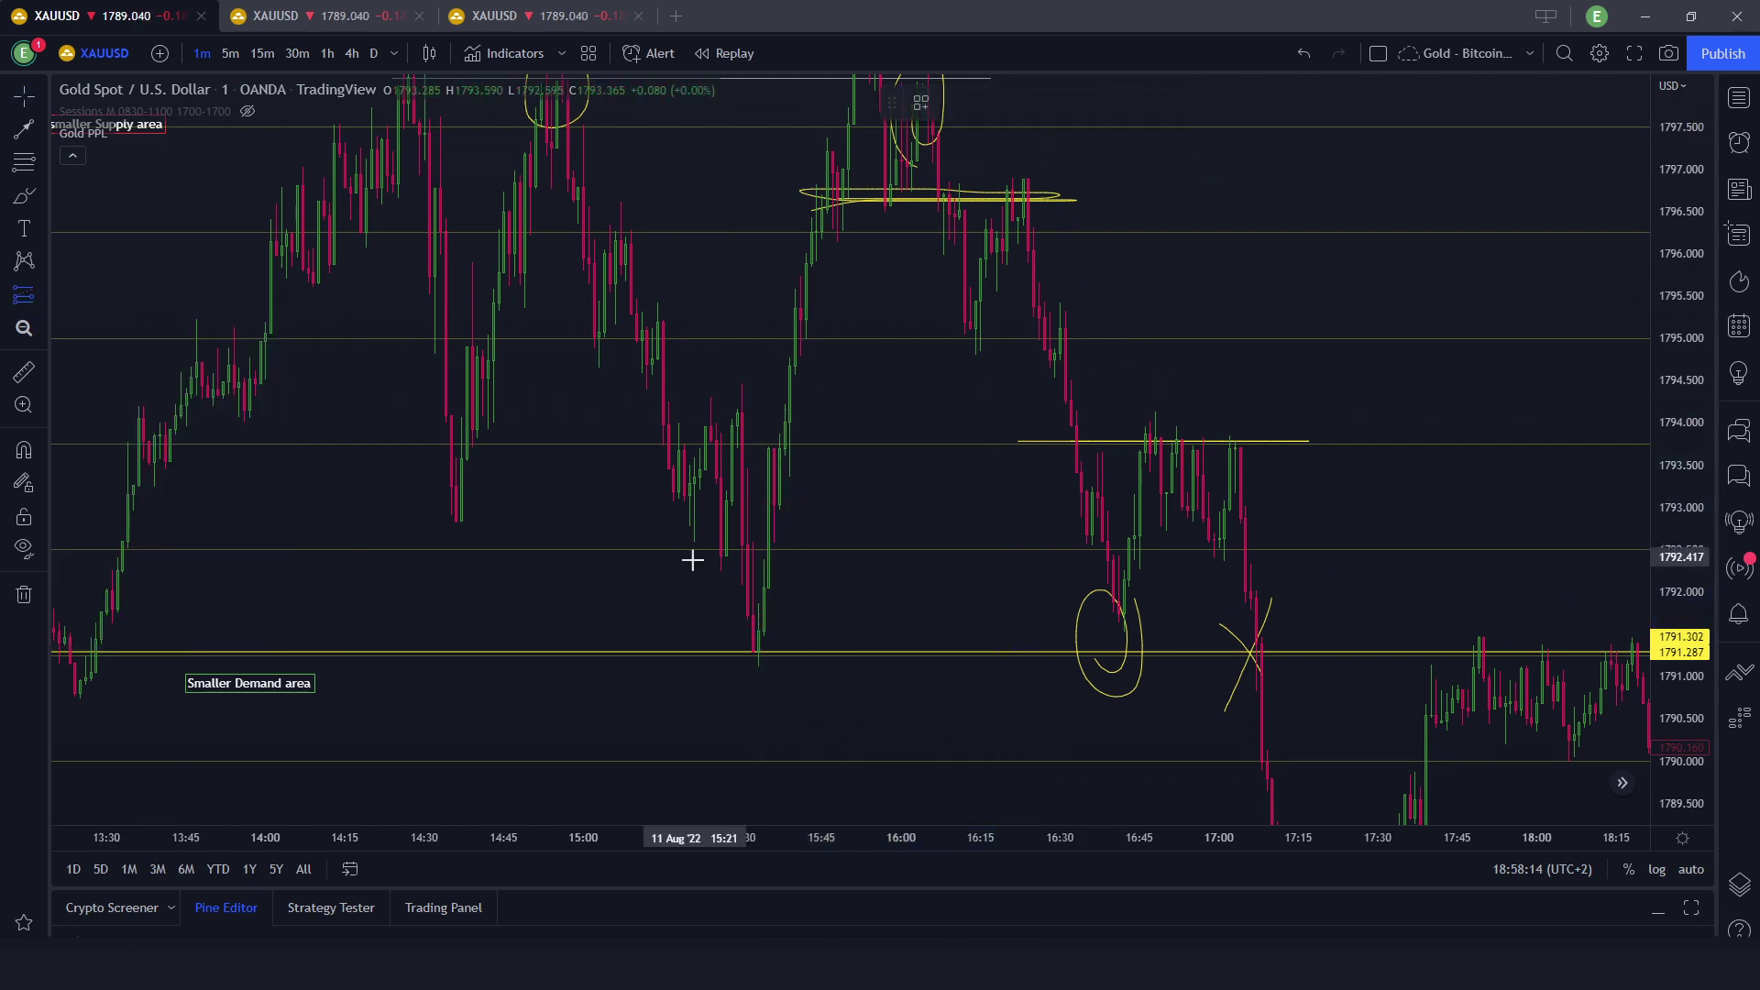
pyautogui.click(761, 633)
pyautogui.click(19, 203)
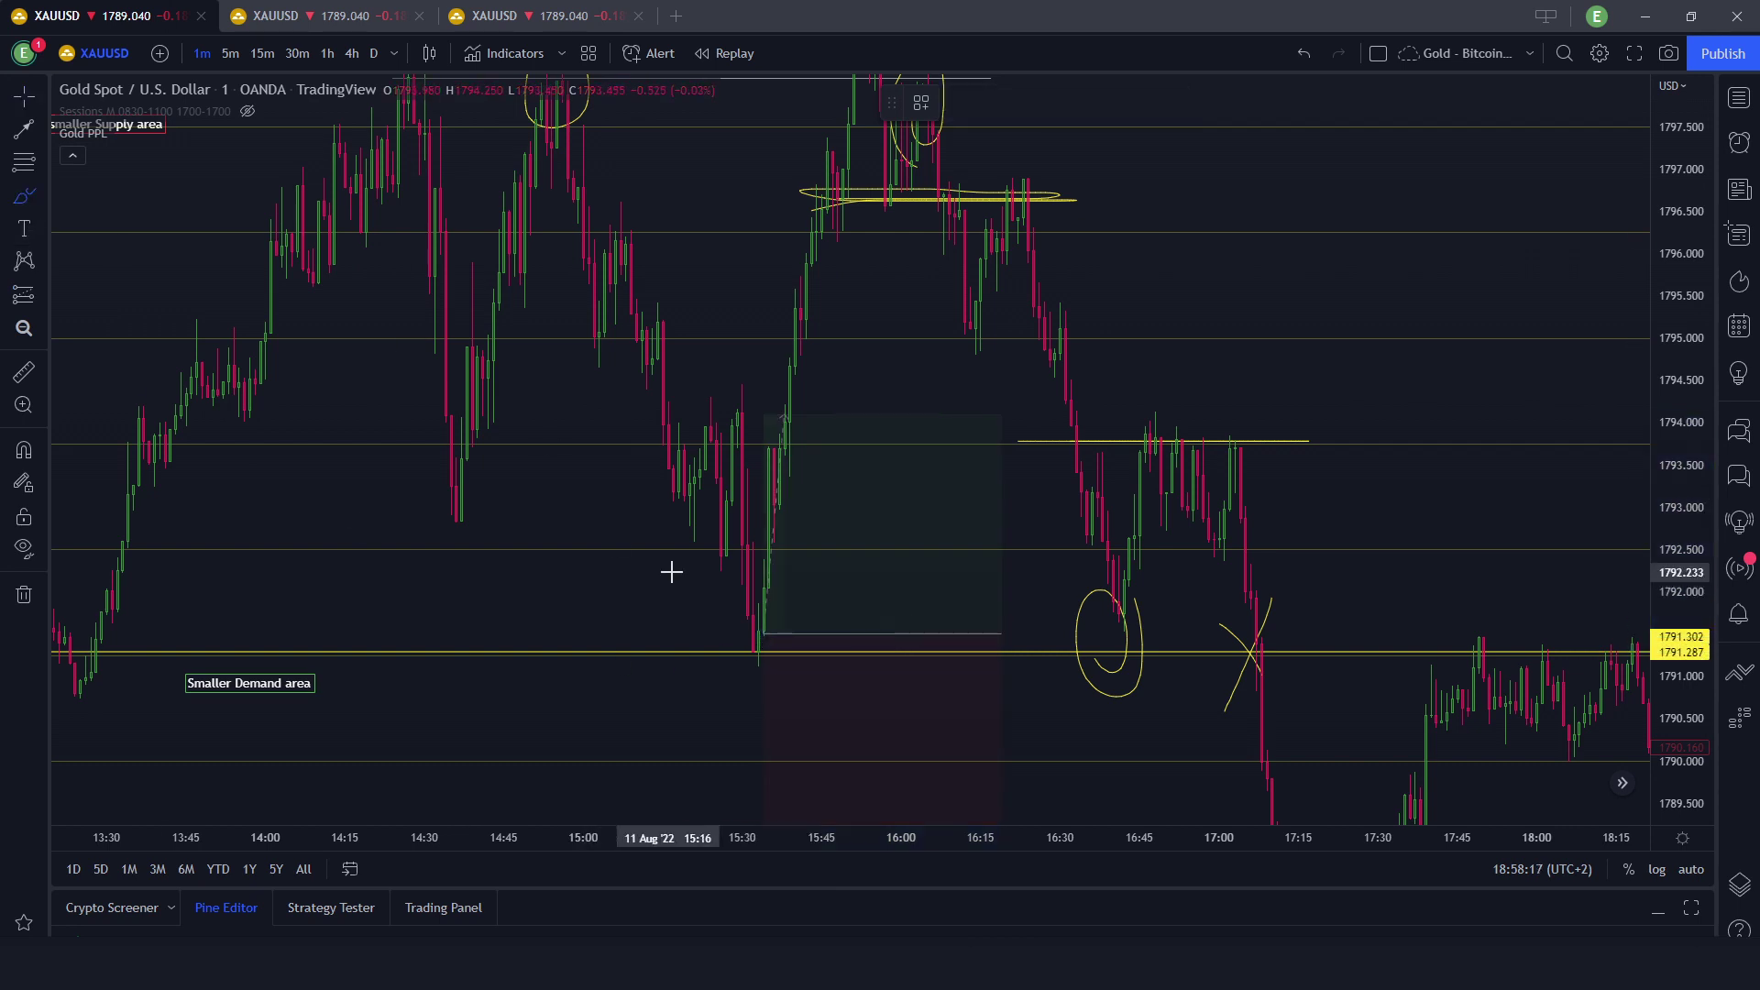
pyautogui.moveTo(750, 648); pyautogui.dragTo(784, 641)
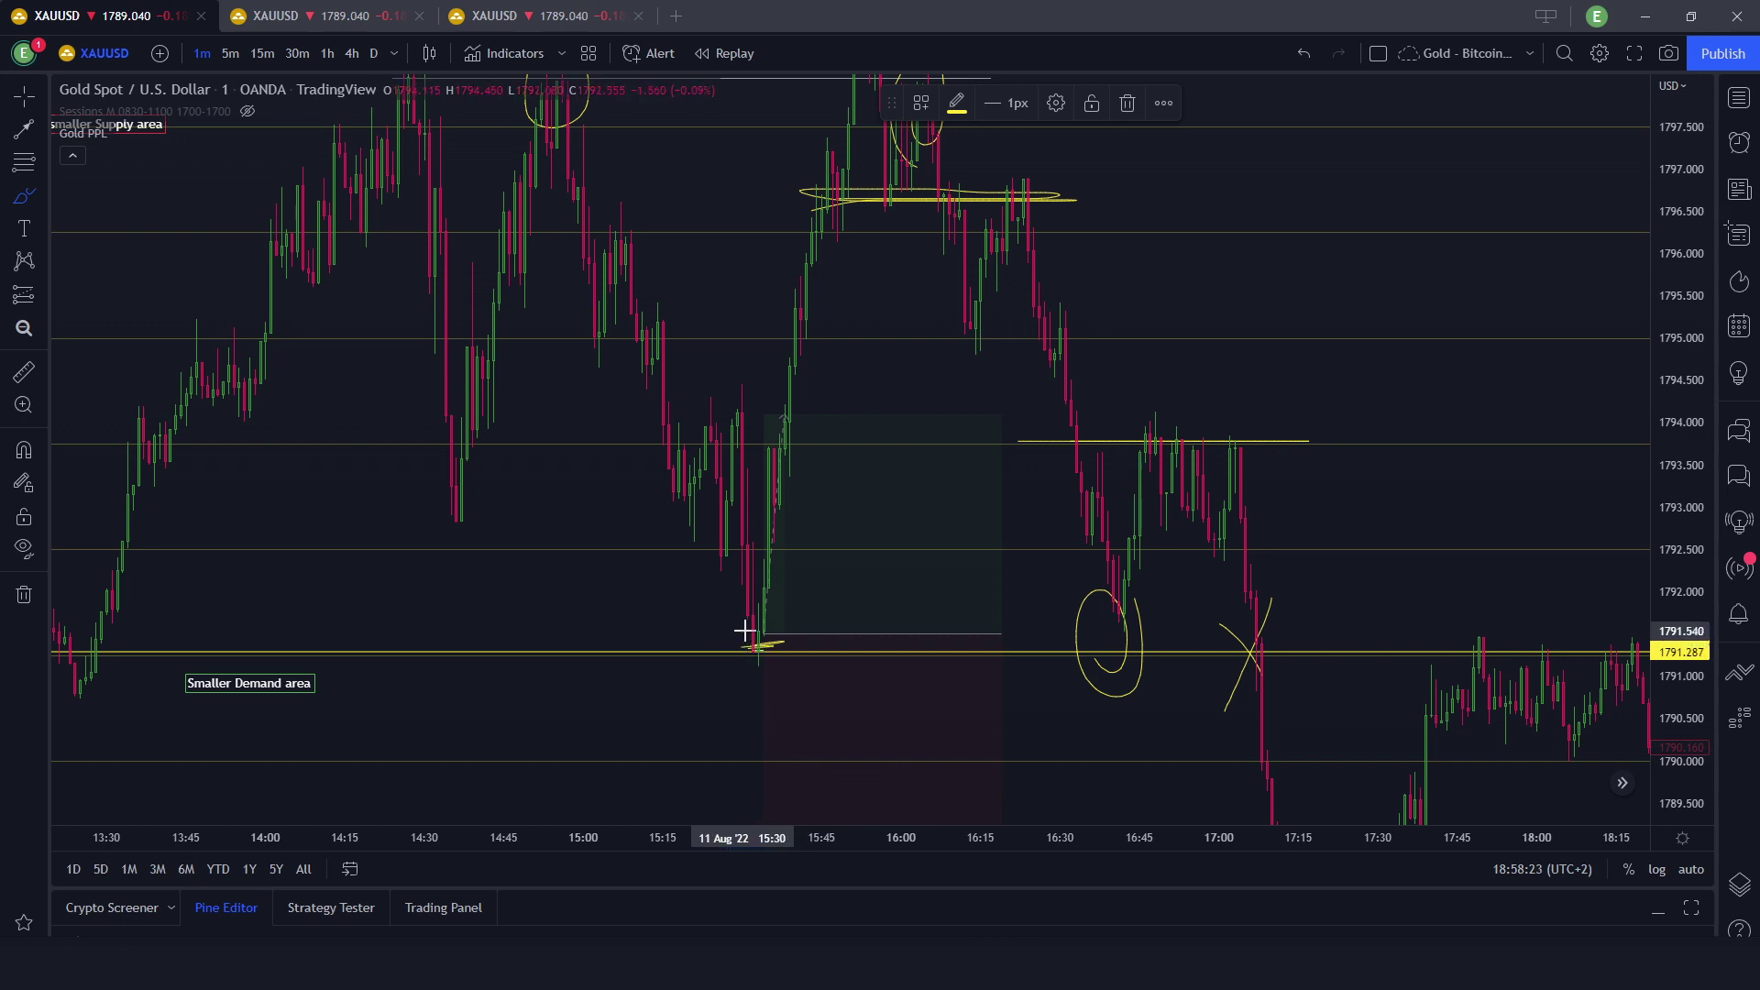
# Brush a rising price path from the 15:33 low to about 1794, and clear the brush marks and the long position there.
pyautogui.moveTo(758, 628)
pyautogui.mouseDown()
pyautogui.moveTo(836, 451)
pyautogui.moveTo(879, 481)
pyautogui.mouseUp()
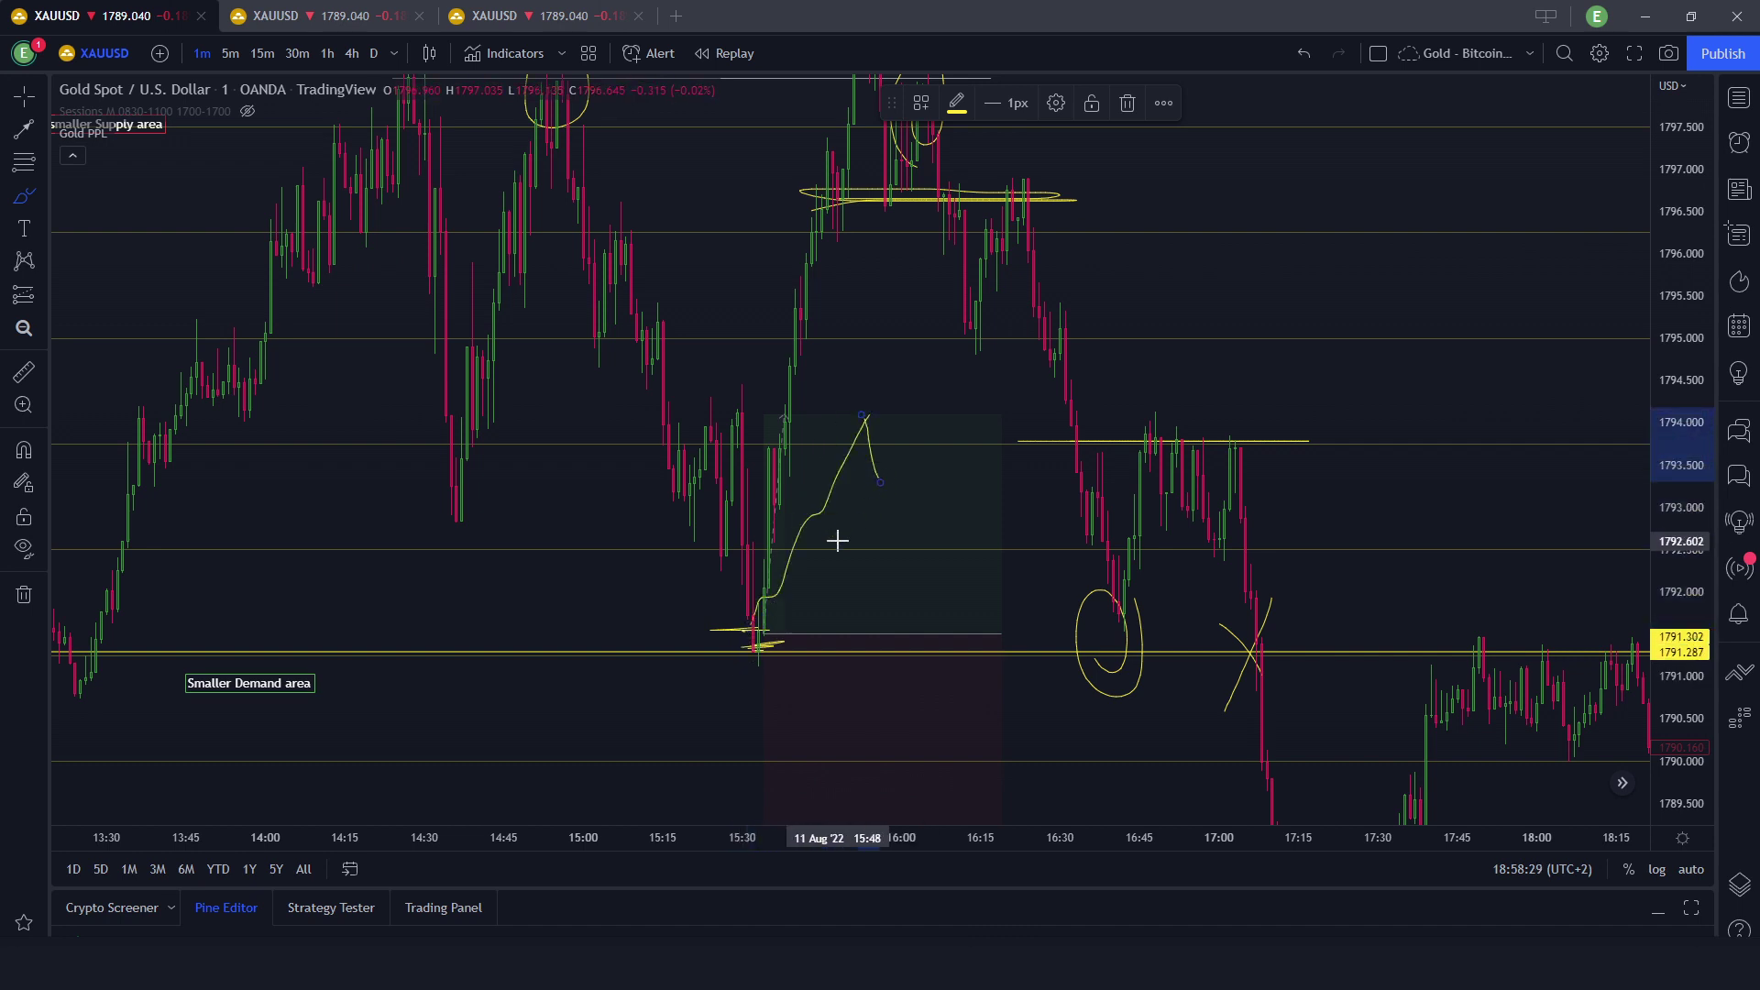
pyautogui.hotkey('ctrl', 'z')
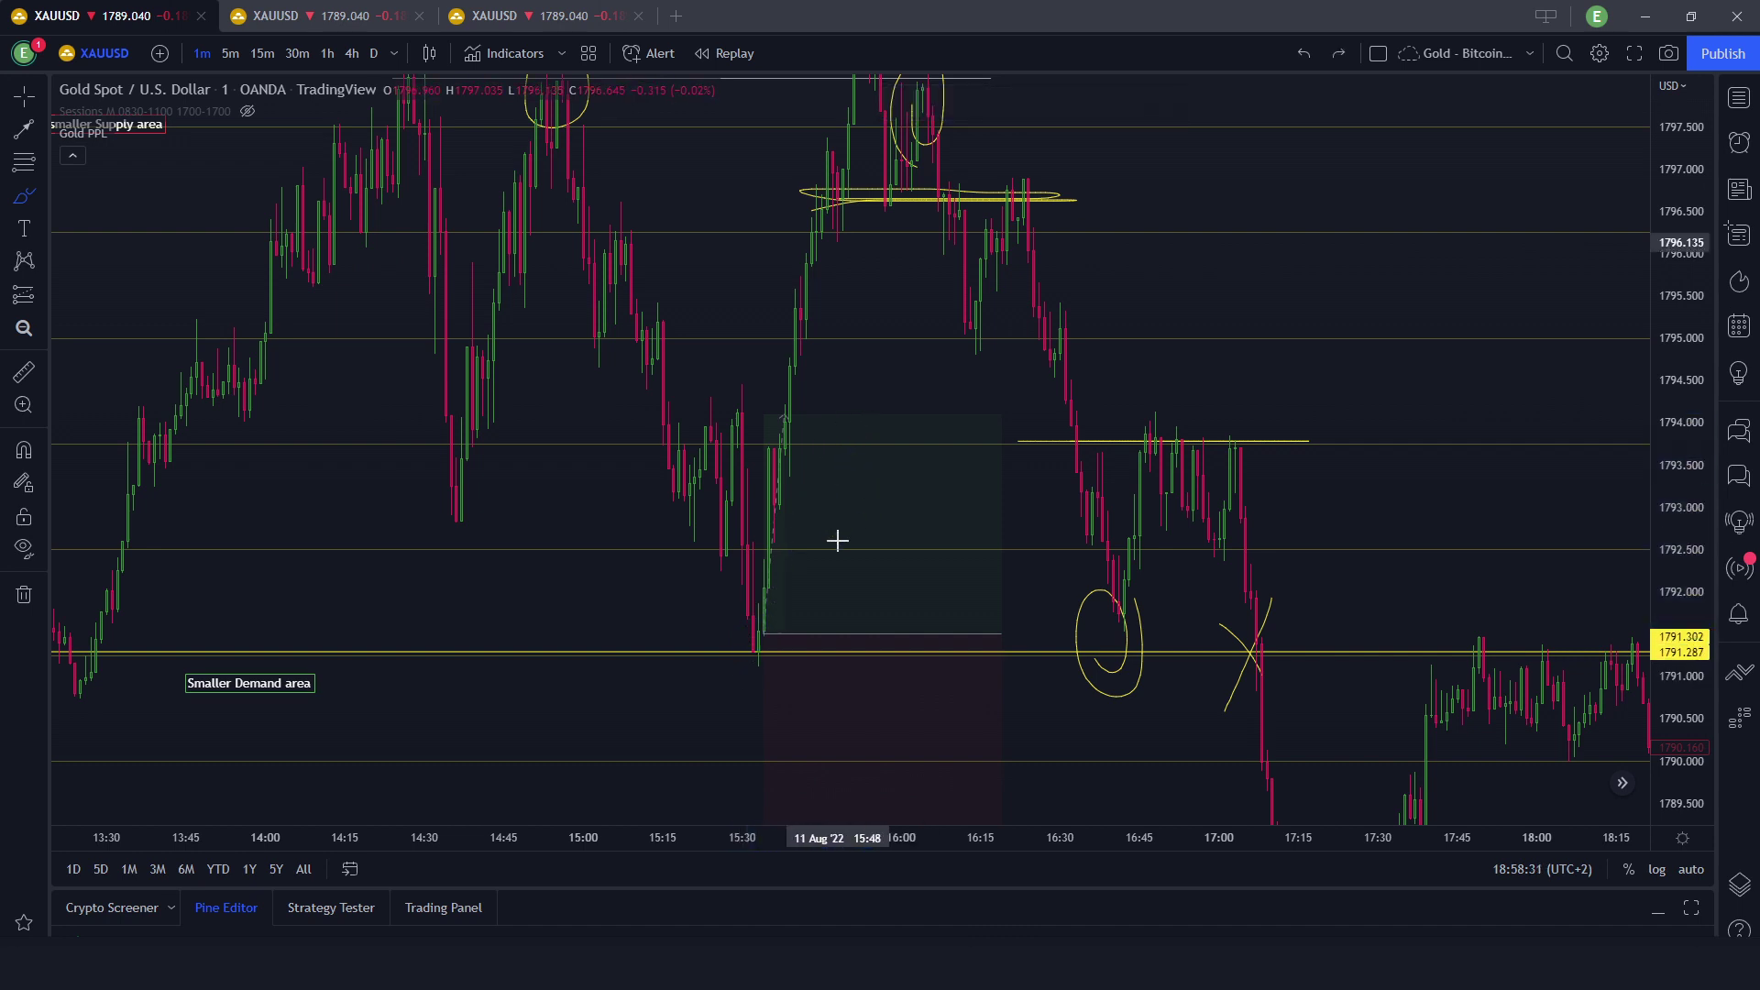
pyautogui.click(951, 498)
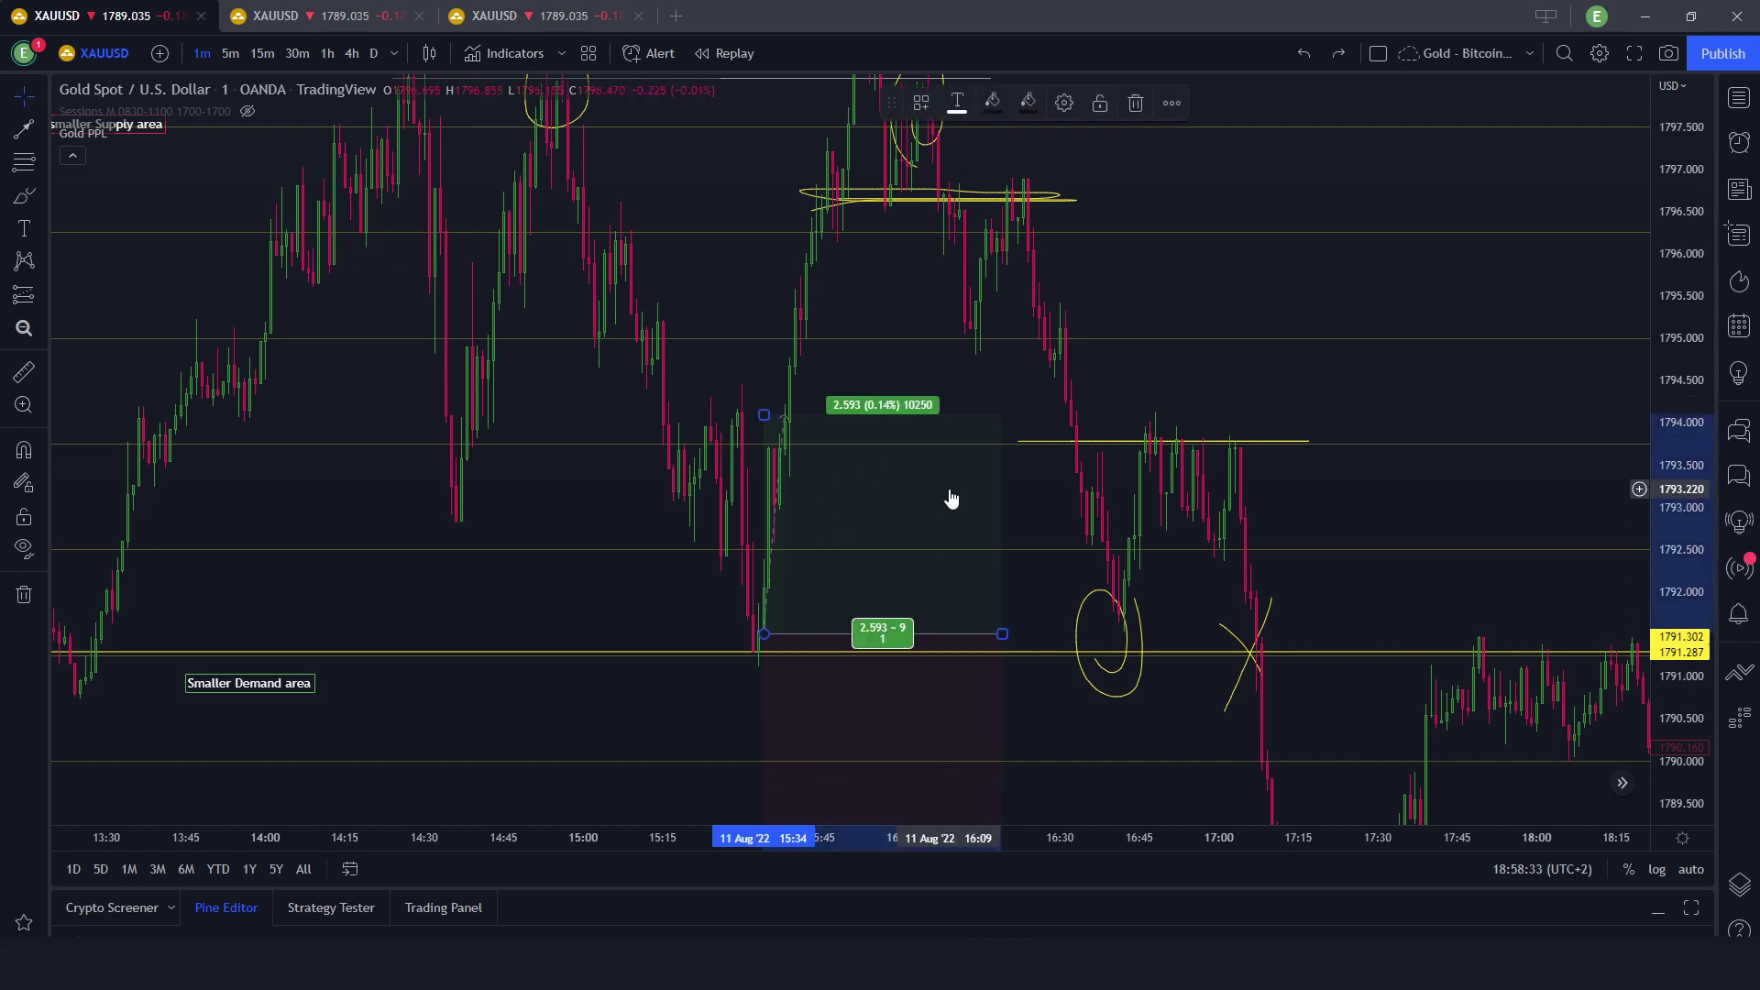
pyautogui.press('Delete')
# Switch to the Photos viewer and go back through the saved screenshots from the 15:46 capture to the 13:44 capture with the Demand area long.
pyautogui.click(853, 962)
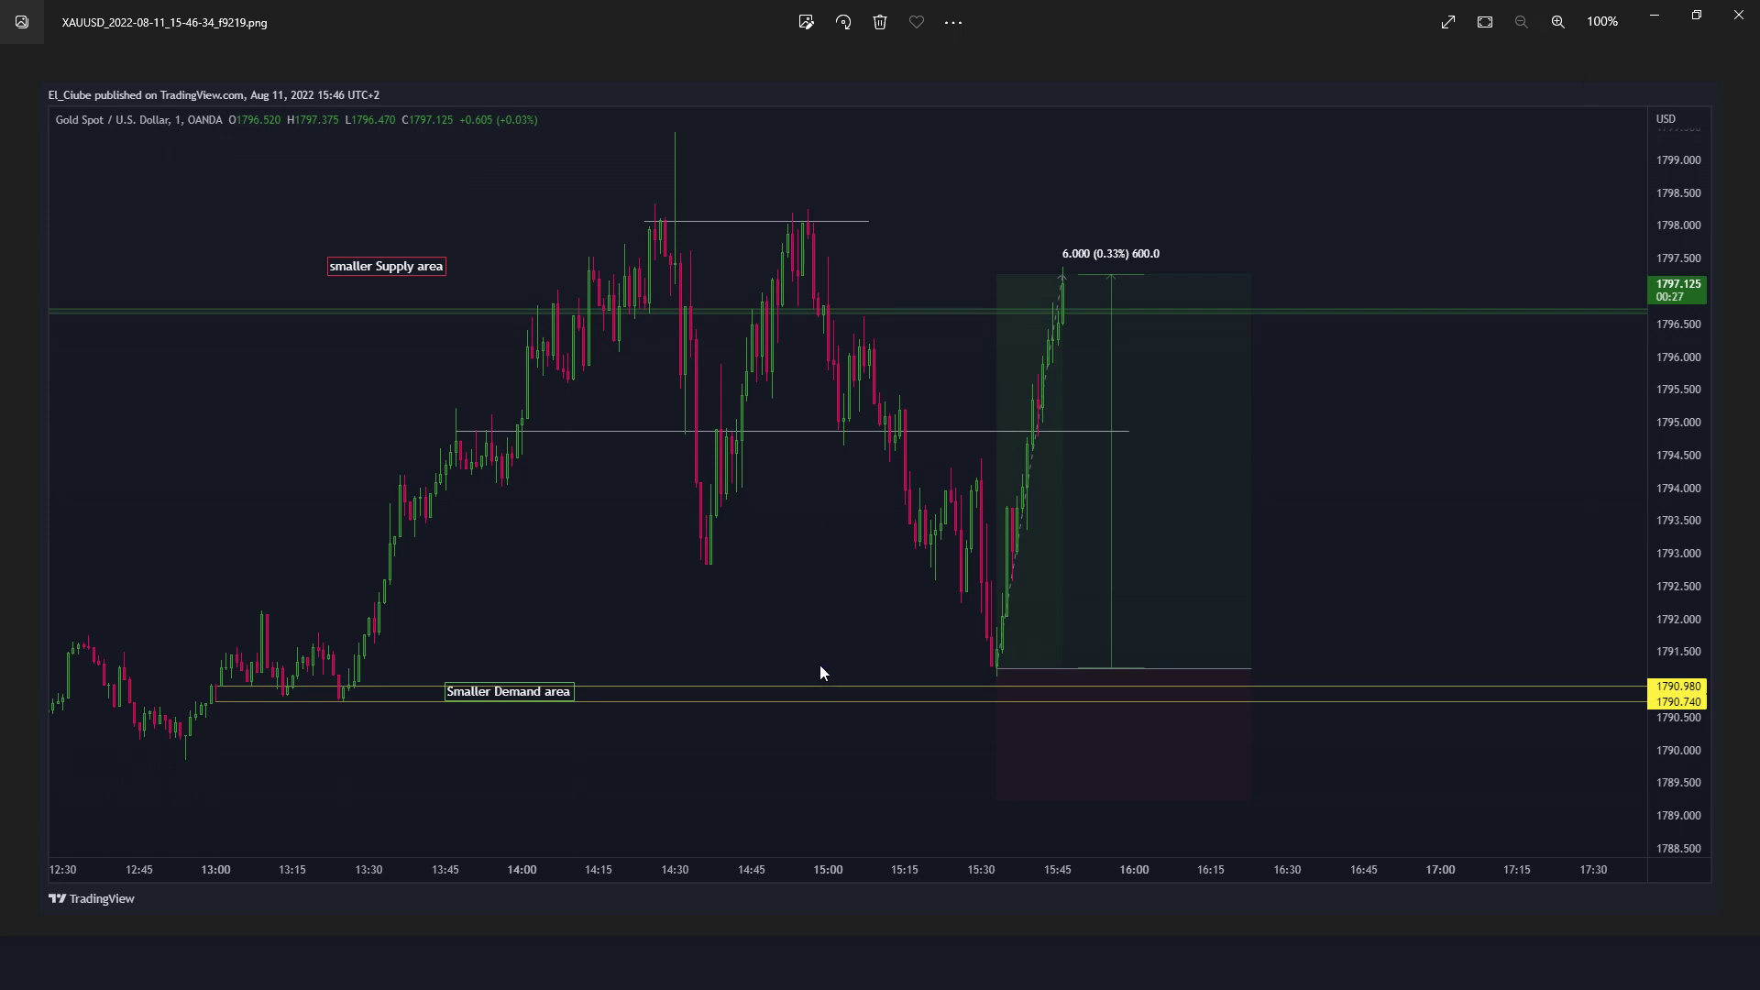
pyautogui.press('Left')
pyautogui.press('Left')
pyautogui.press('Left')
pyautogui.press('Left')
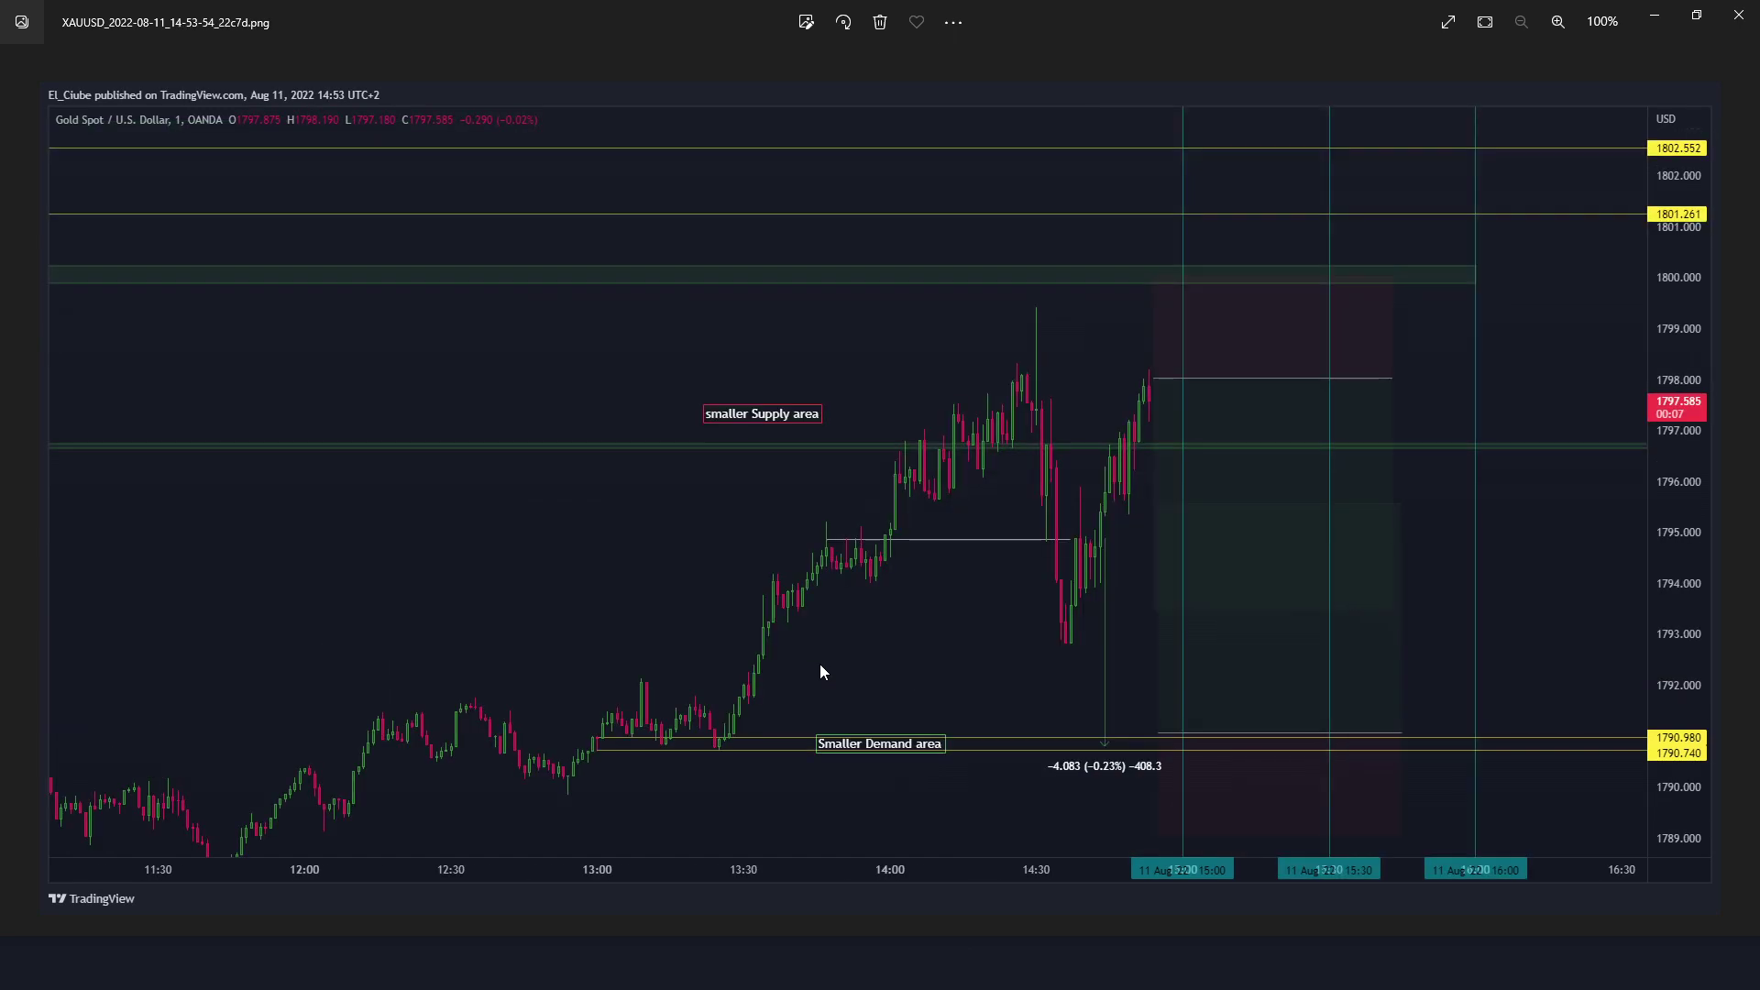
pyautogui.press('Left')
pyautogui.press('Left')
pyautogui.press('Left')
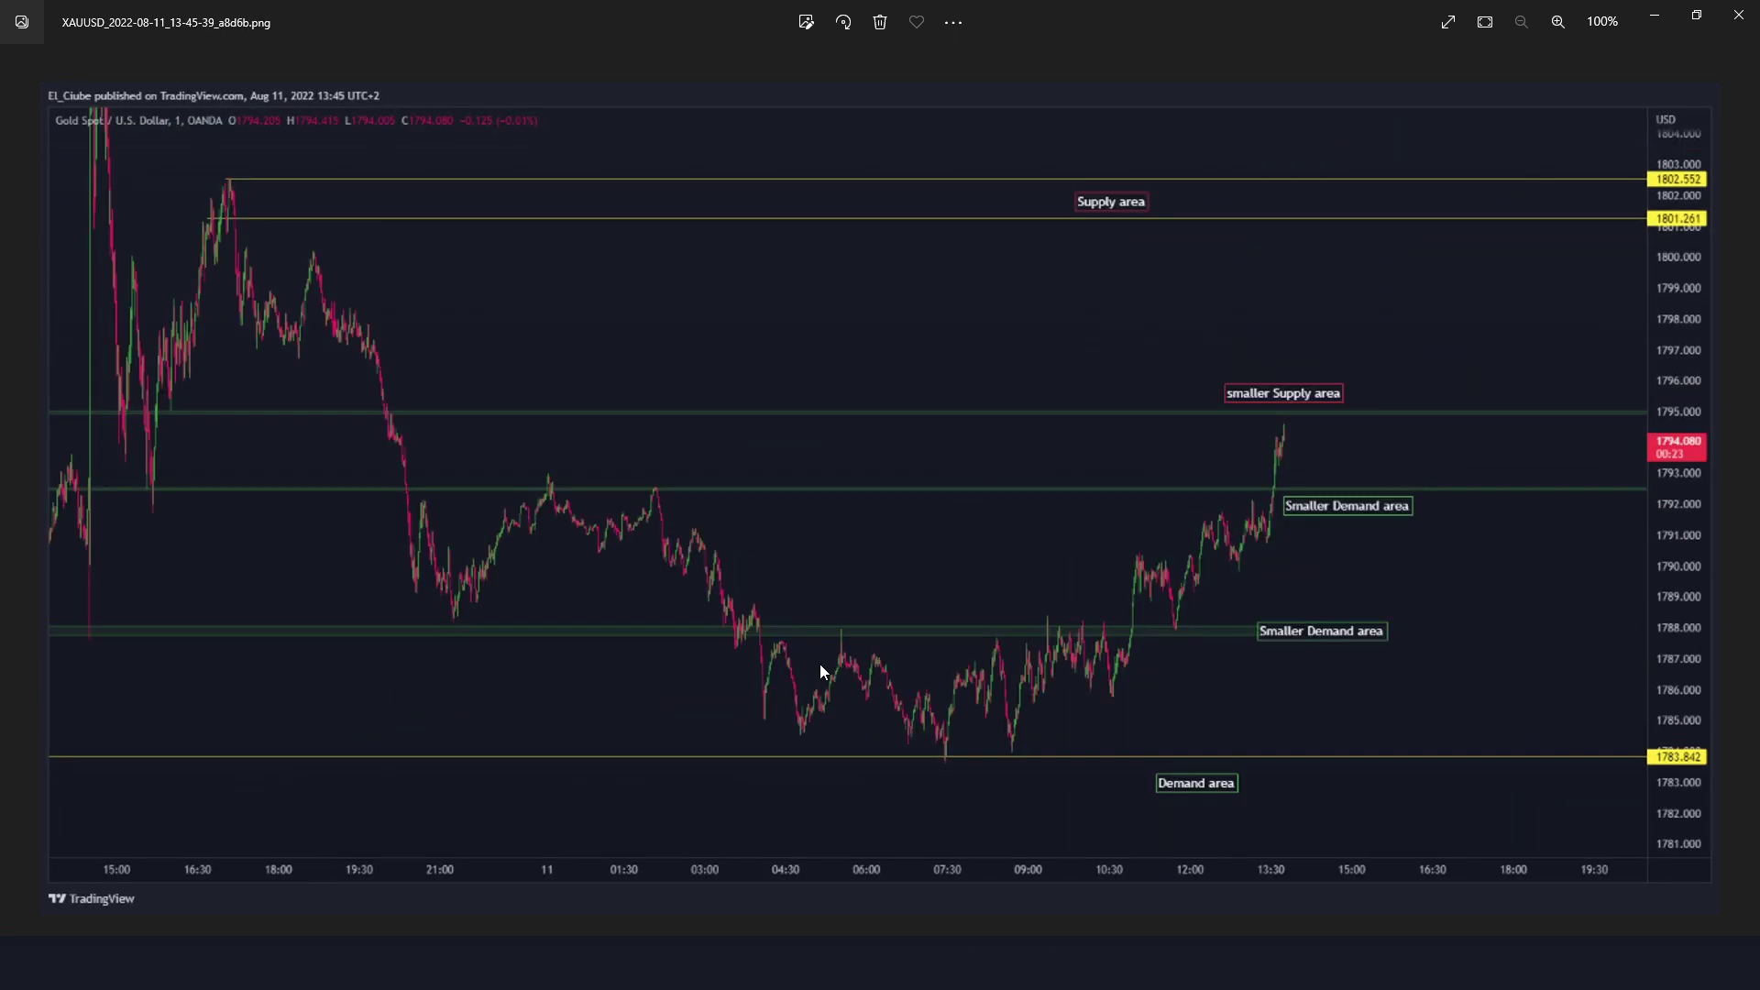
pyautogui.press('Left')
pyautogui.press('Left')
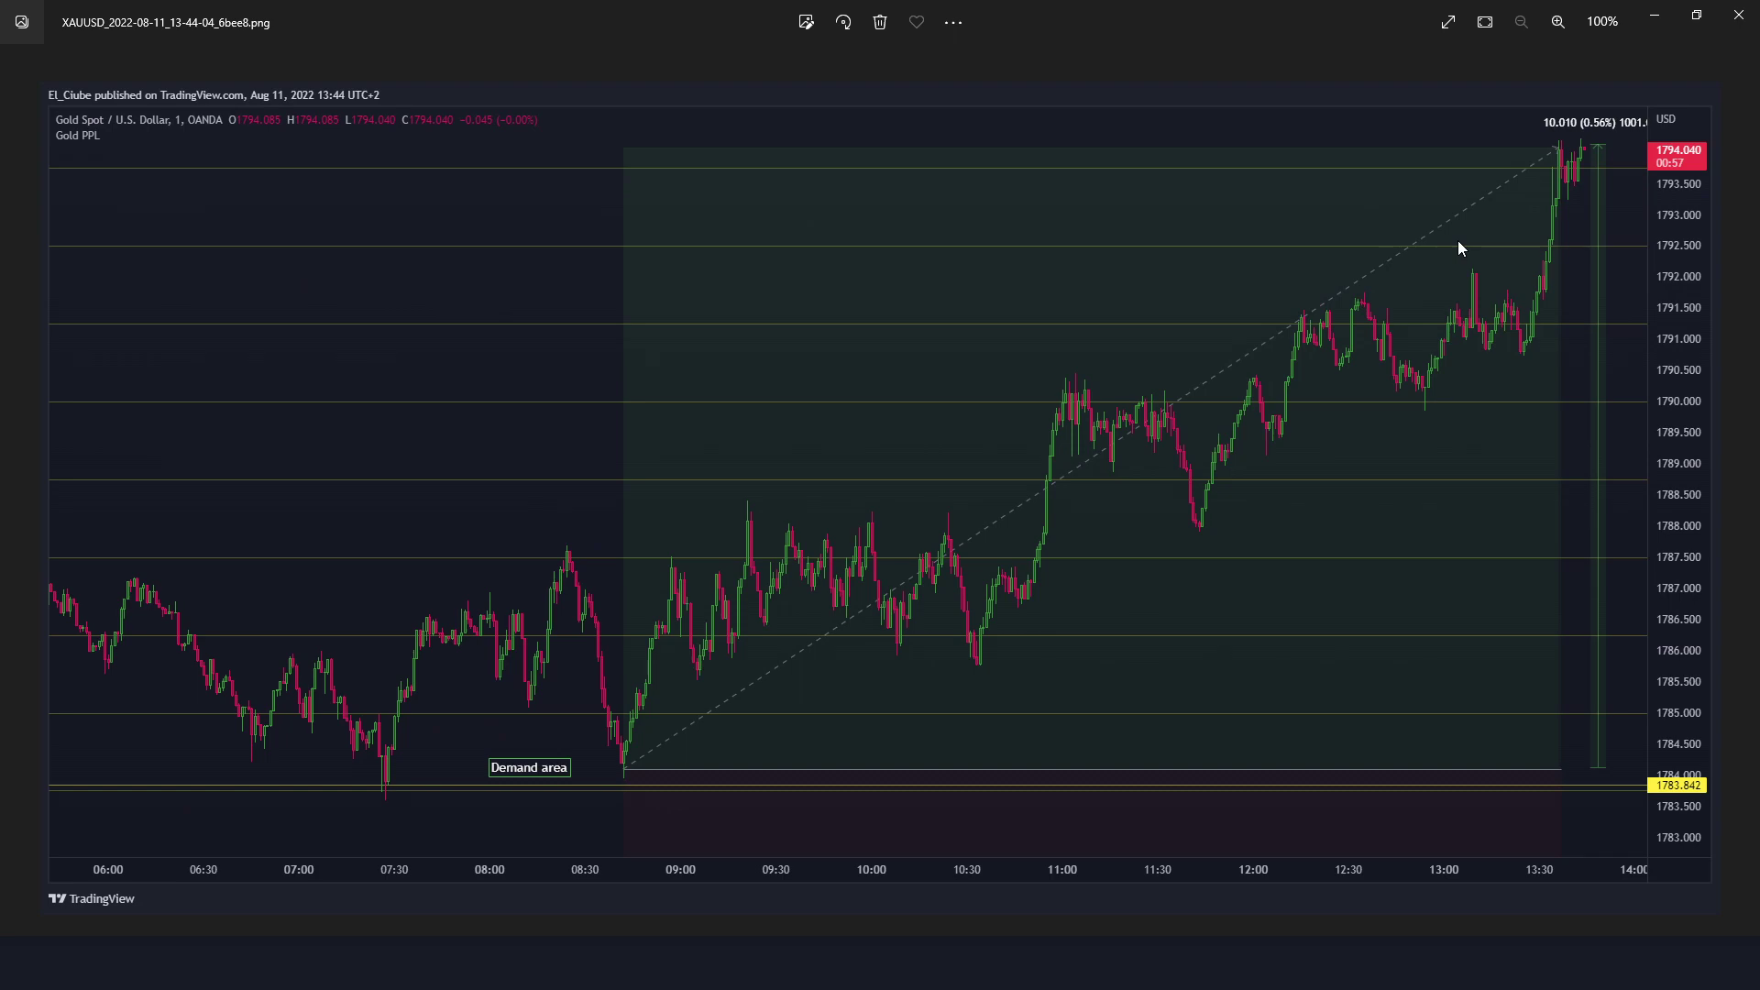
# Review the saved screenshots forward from the 13:44 capture through 14:39, 14:53, 15:32 and 15:33 to the 15:46 trade result.
pyautogui.press('Right')
pyautogui.press('Right')
pyautogui.press('Right')
pyautogui.press('Right')
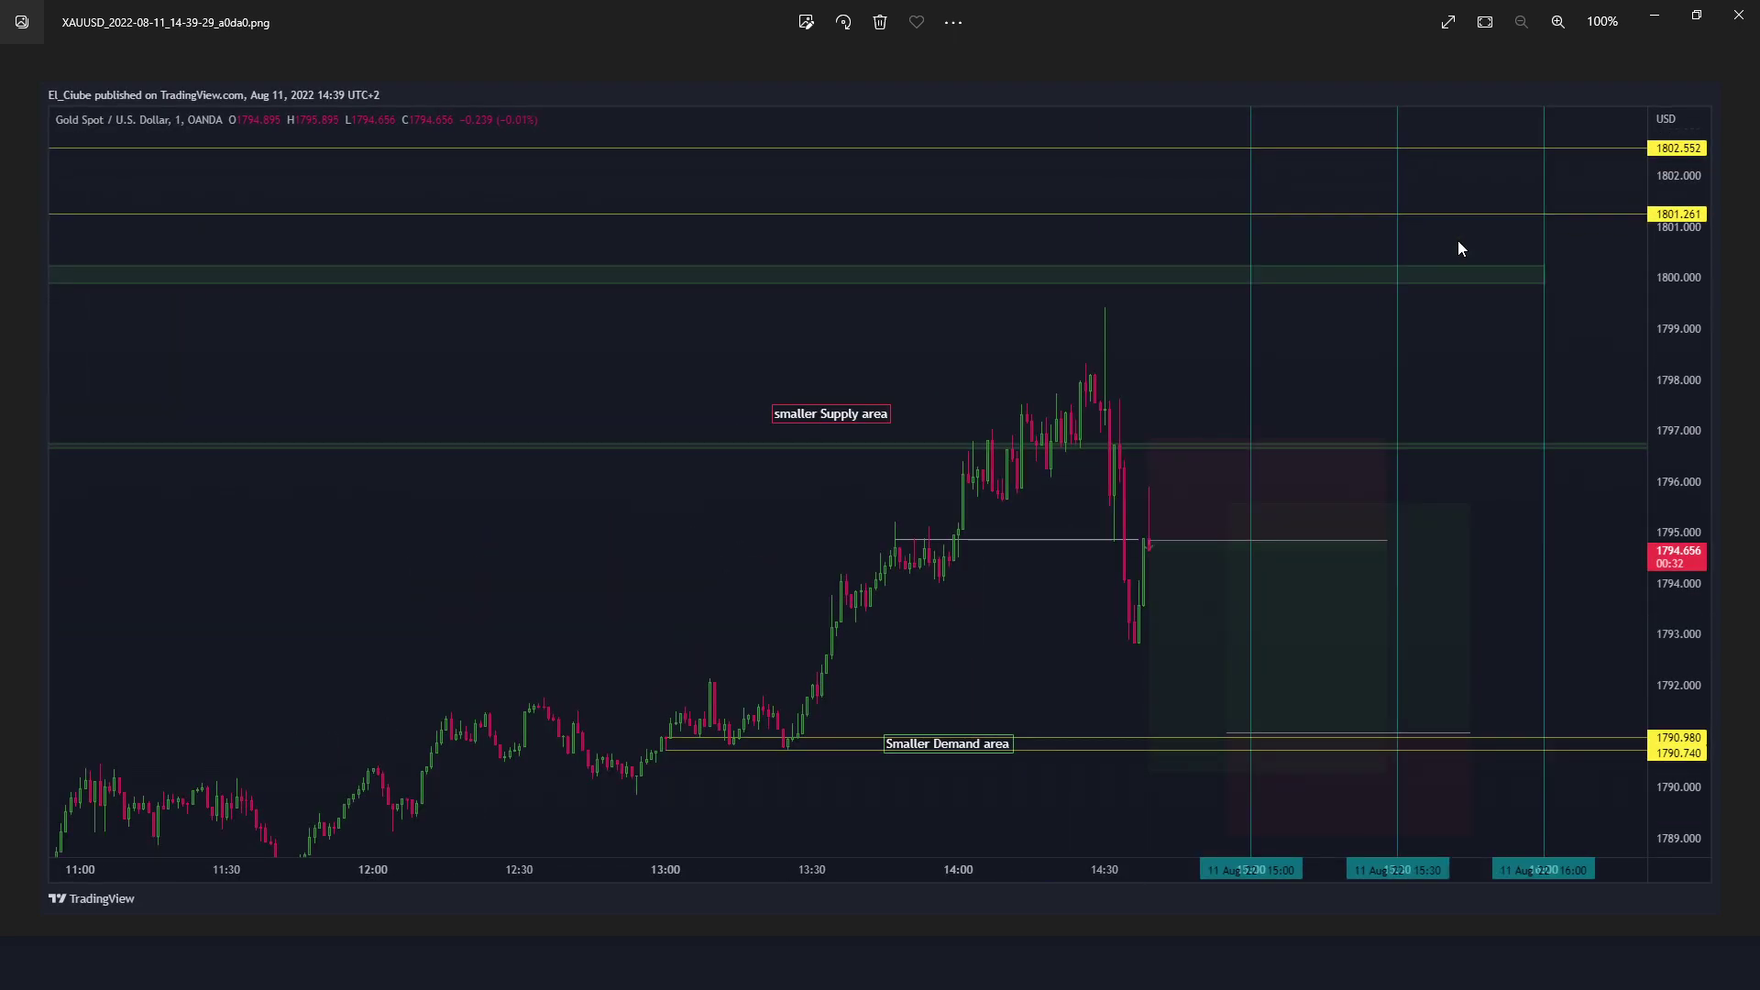
pyautogui.press('Right')
pyautogui.press('Right')
pyautogui.press('Right')
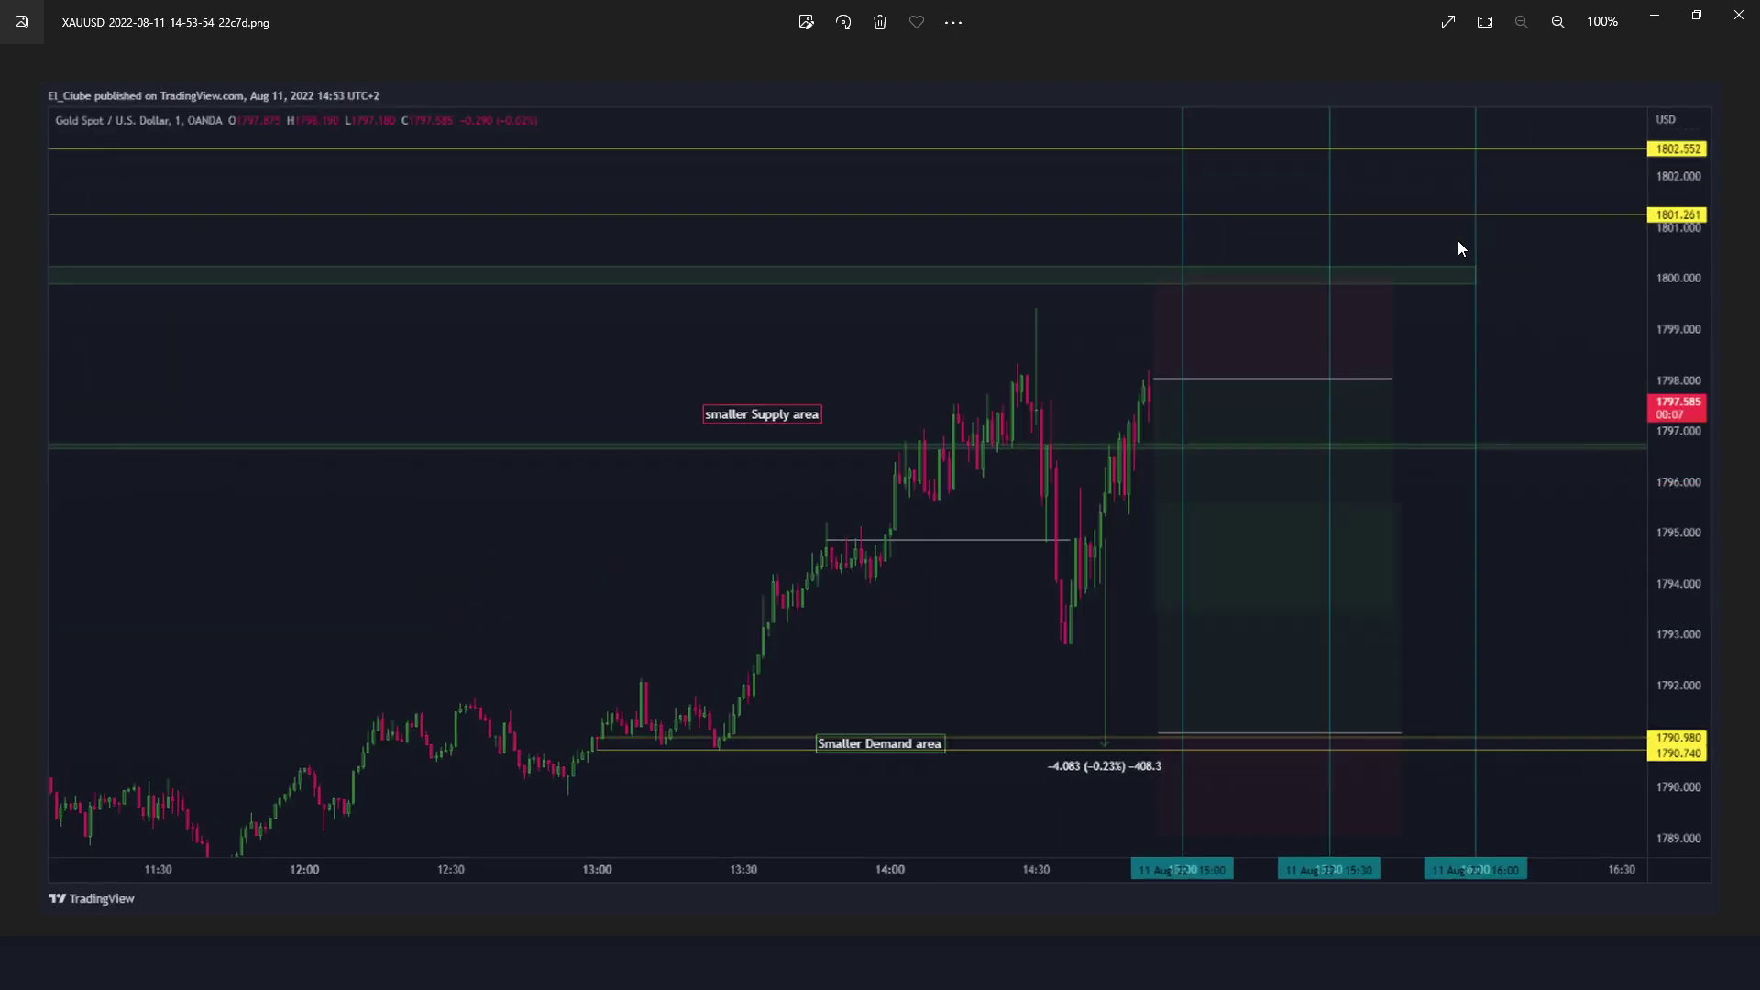
pyautogui.press('Right')
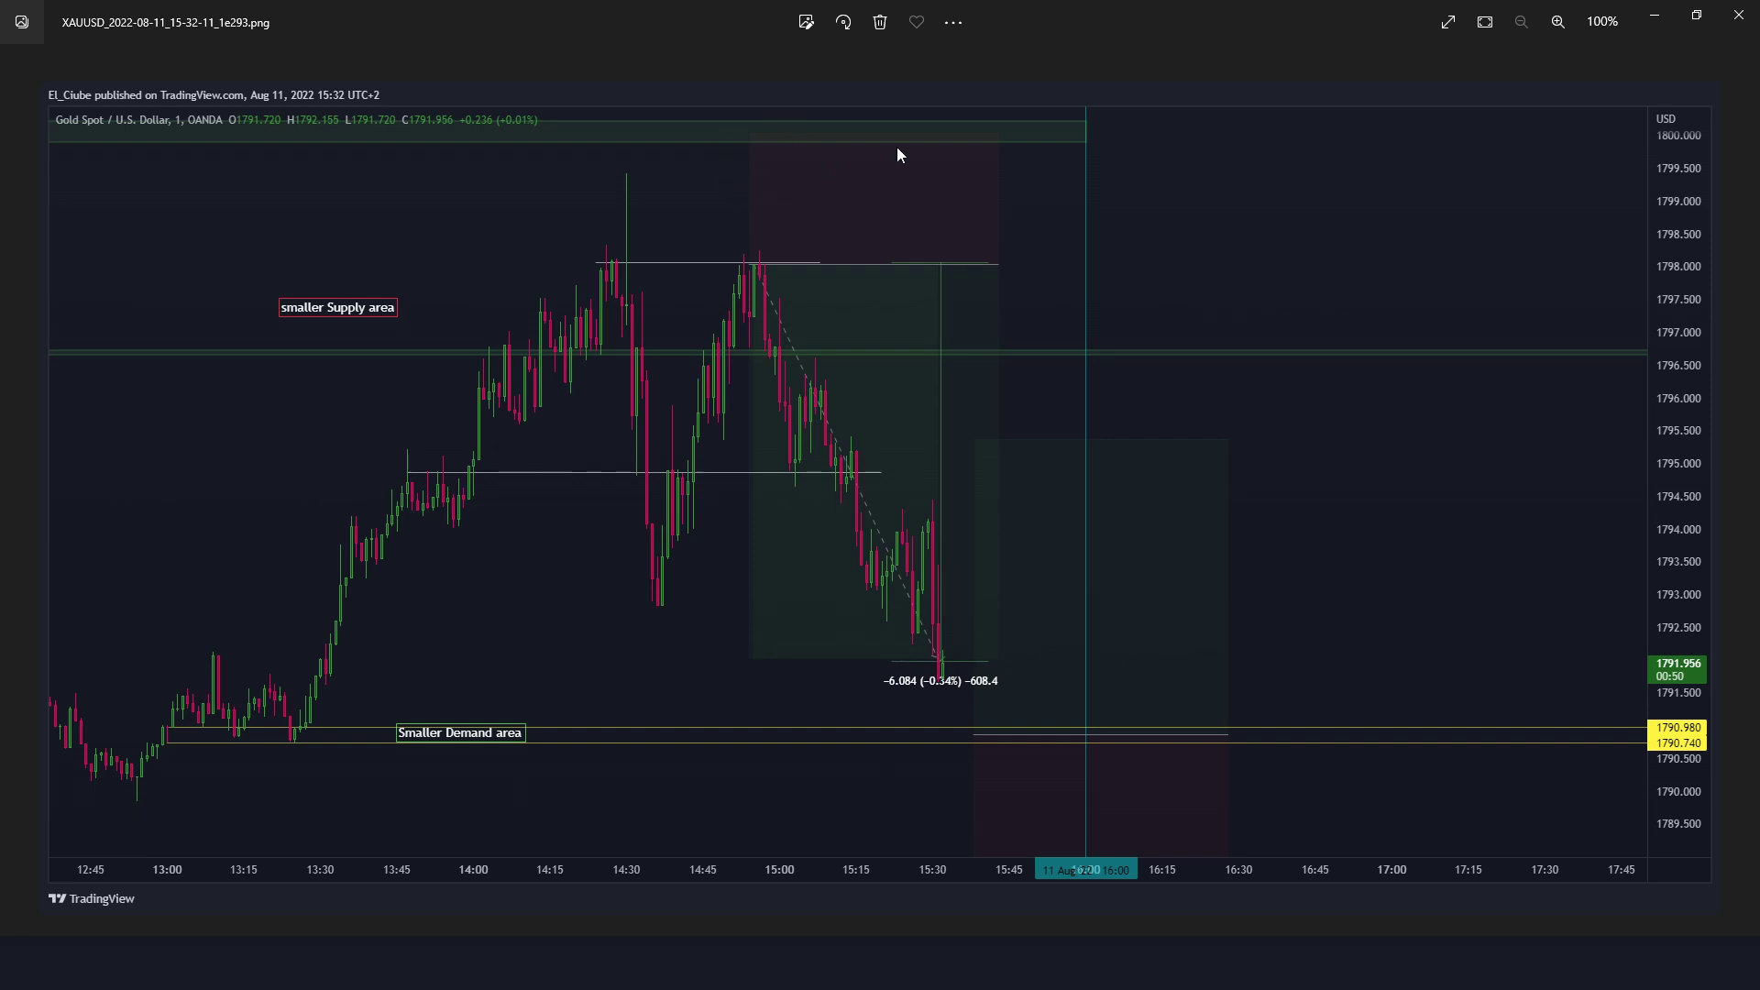
pyautogui.press('Right')
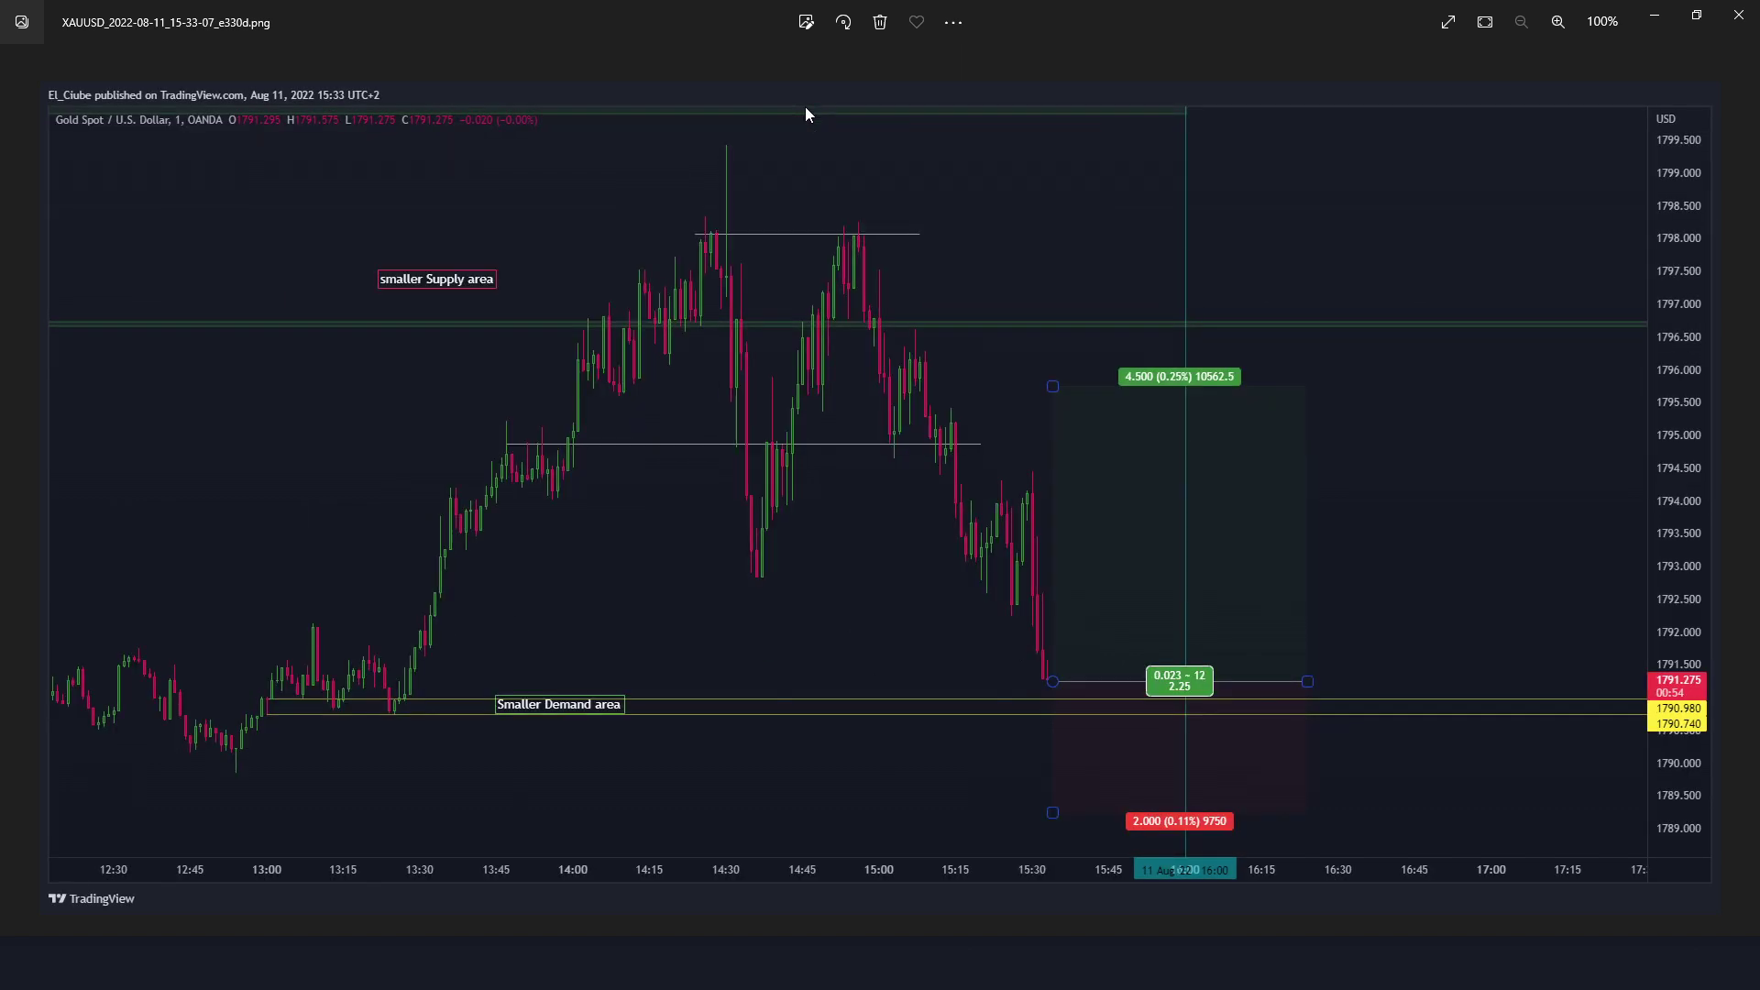
pyautogui.press('Right')
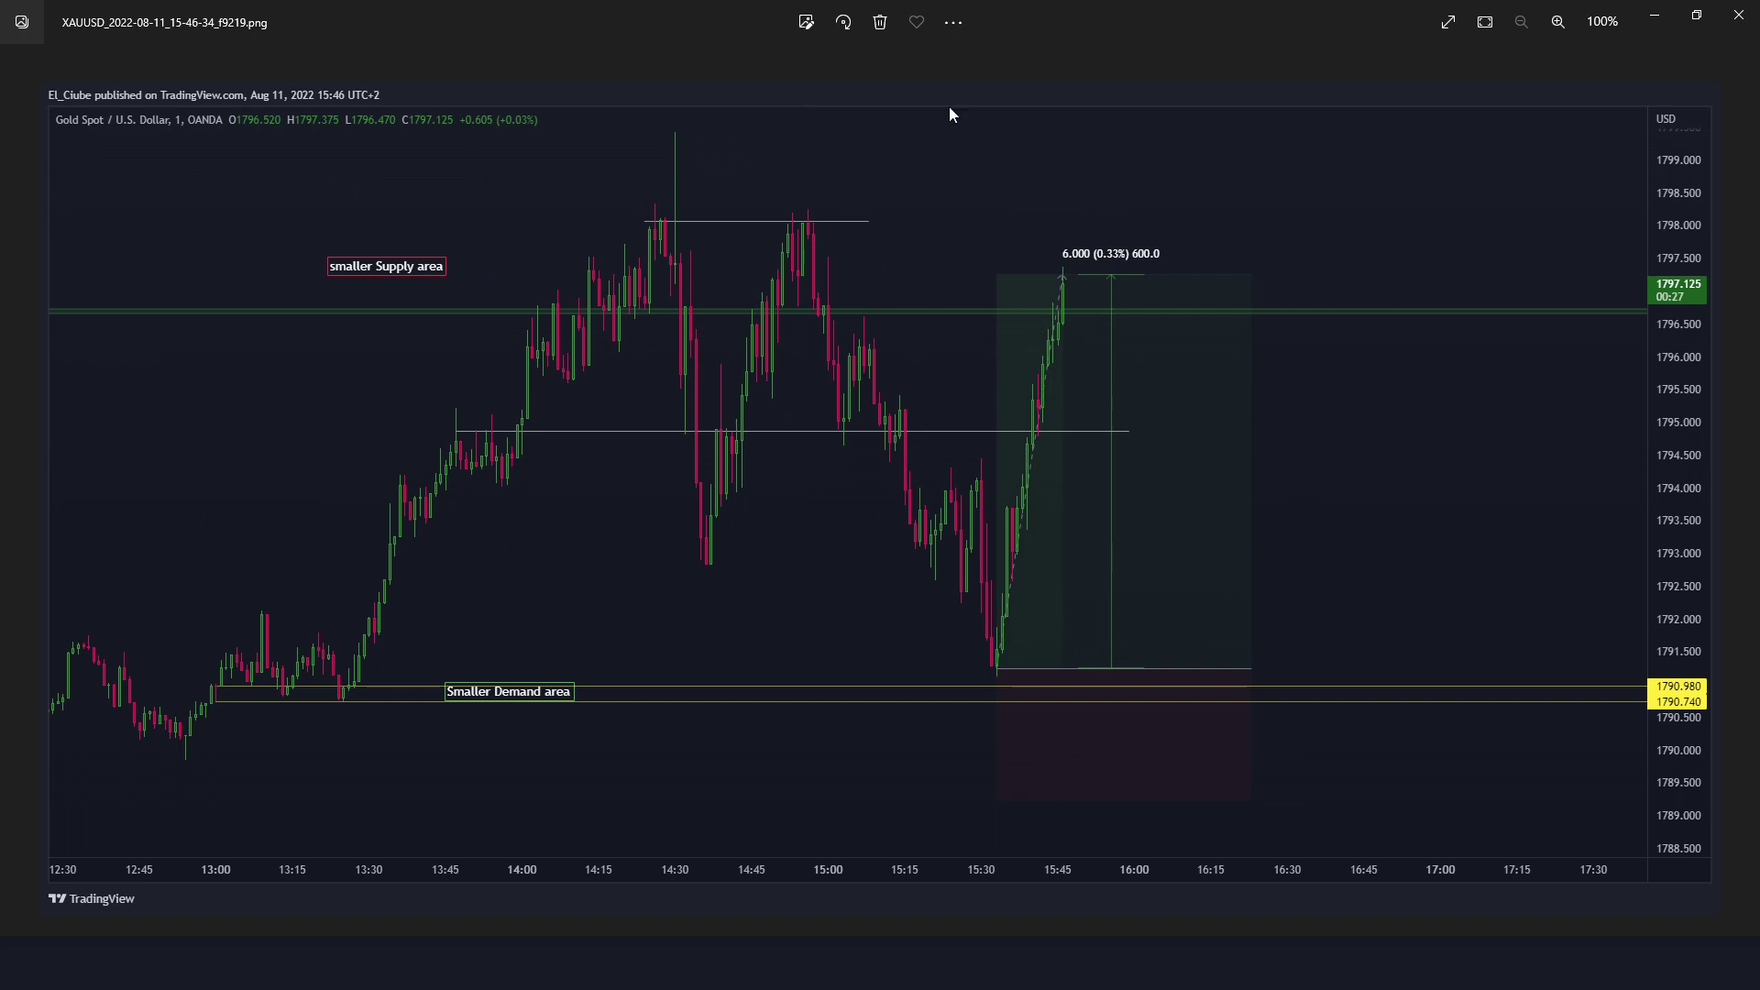